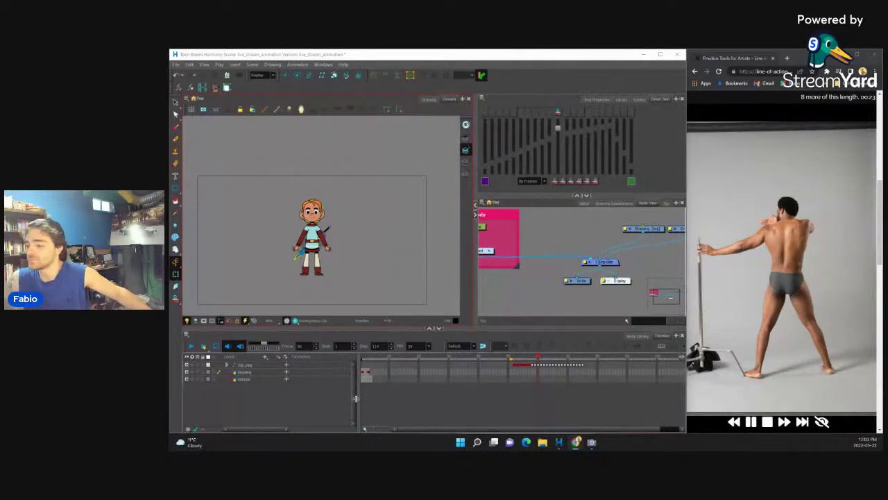
- Compare the rough sketch poses on the first frames of the drawing layer with the character rig stored further along the timeline
{"action": "left_click", "coordinate": [367, 375]}
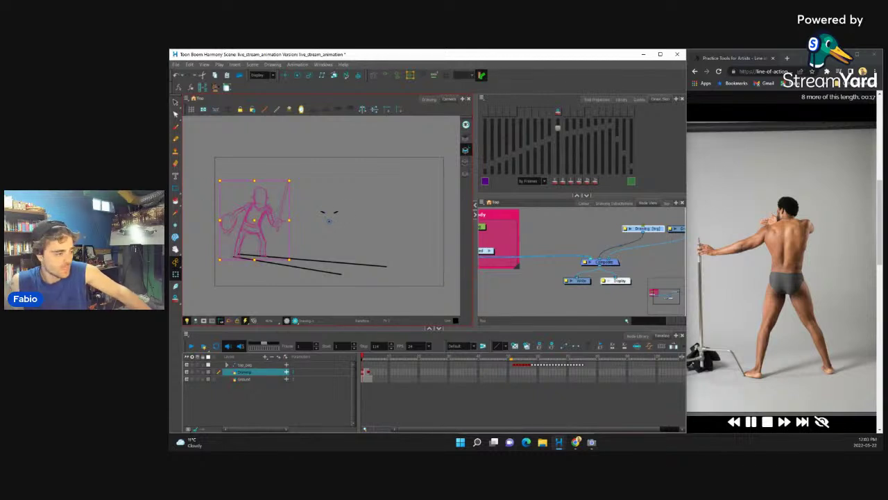
{"action": "scroll", "coordinate": [424, 208], "scroll_direction": "down", "scroll_amount": 1}
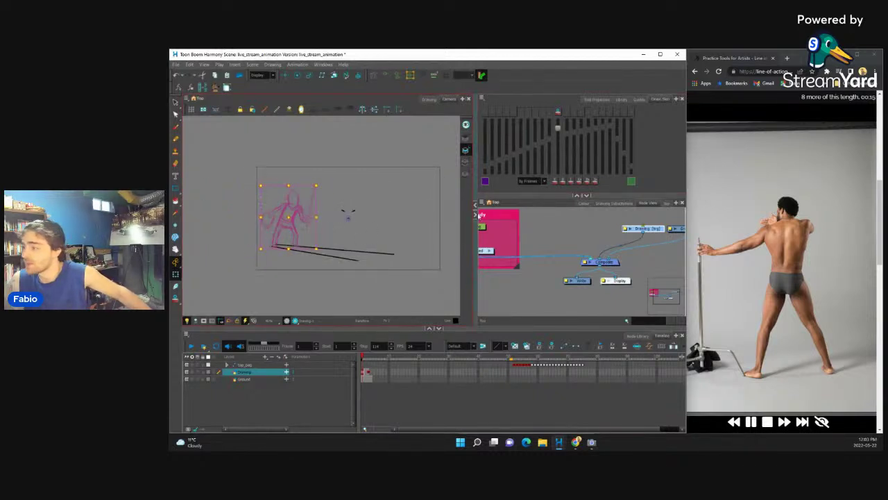
{"action": "left_click", "coordinate": [515, 363]}
{"action": "scroll", "coordinate": [338, 208], "scroll_direction": "up", "scroll_amount": 1}
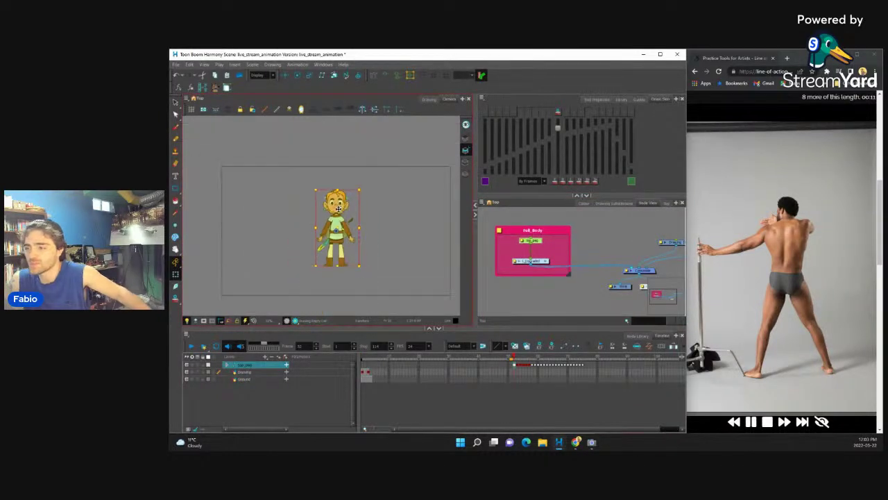
{"action": "scroll", "coordinate": [339, 208], "scroll_direction": "up", "scroll_amount": 2}
{"action": "scroll", "coordinate": [306, 160], "scroll_direction": "down", "scroll_amount": 1}
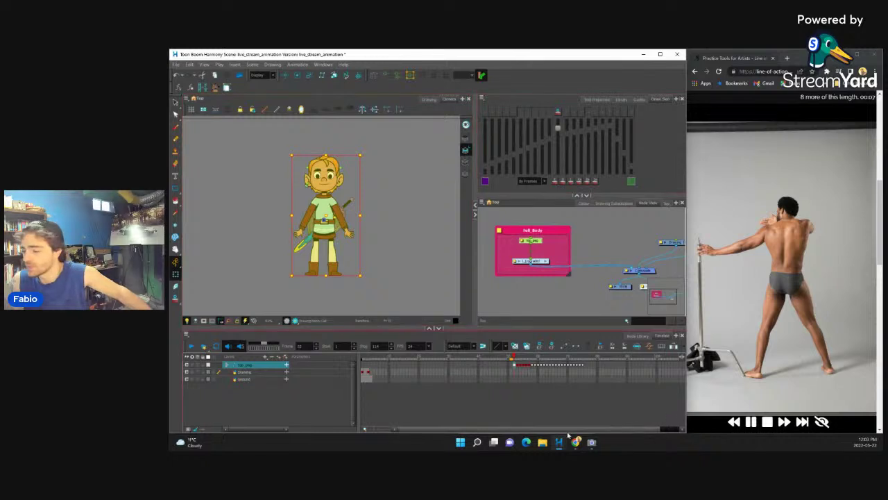
{"action": "left_click", "coordinate": [363, 371]}
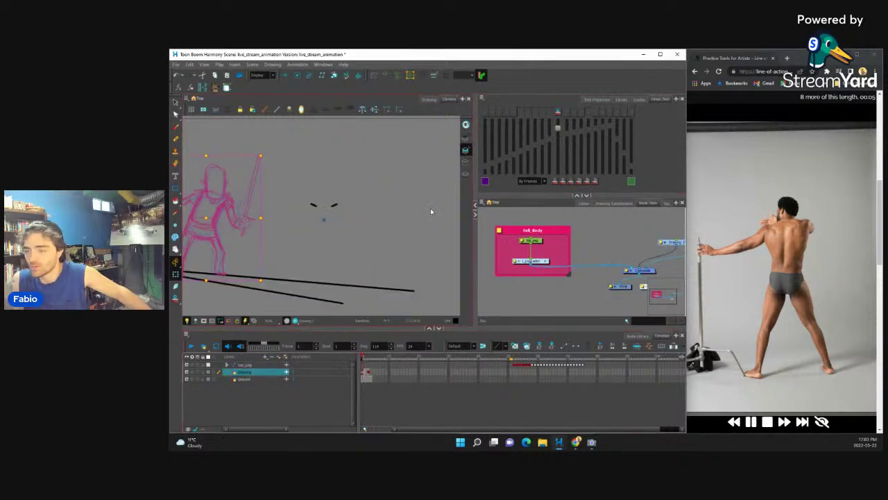
{"action": "key", "text": "shift+m"}
{"action": "key", "text": "2"}
{"action": "left_click", "coordinate": [362, 357]}
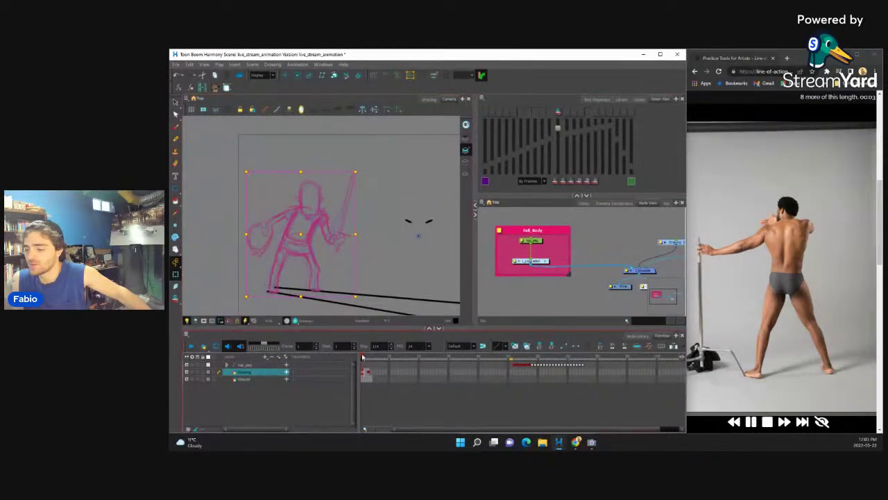
{"action": "left_click_drag", "start_coordinate": [362, 356], "coordinate": [364, 359]}
{"action": "scroll", "coordinate": [527, 257], "scroll_direction": "down", "scroll_amount": 2}
{"action": "scroll", "coordinate": [535, 260], "scroll_direction": "up", "scroll_amount": 2}
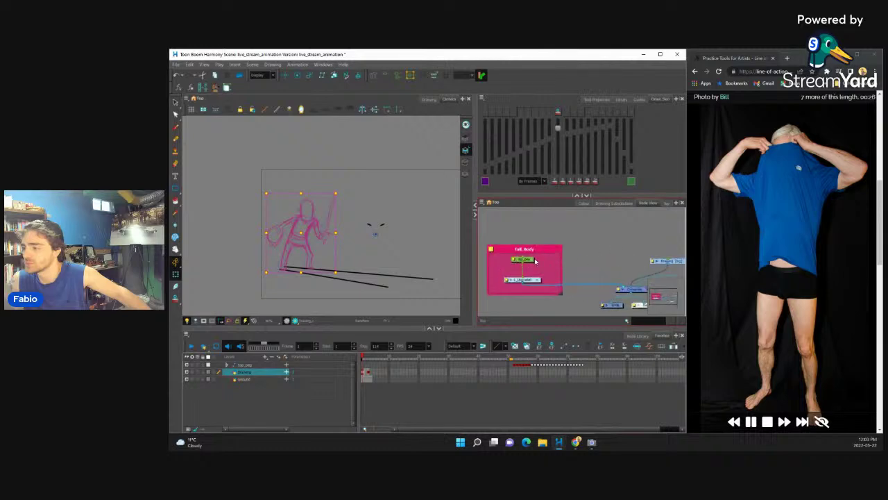
- Copy the rig's three-quarter pose from the stored poses to frame 1 and place the character beside the rough sketch
{"action": "left_click", "coordinate": [518, 365]}
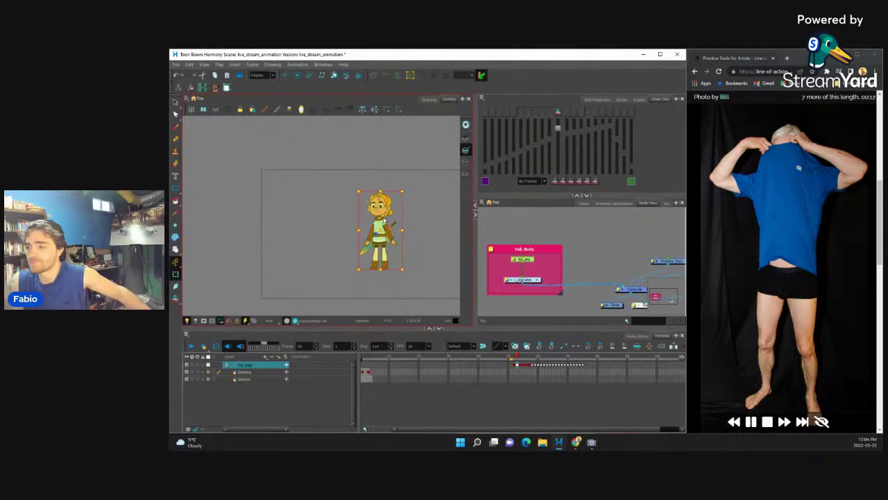
{"action": "scroll", "coordinate": [389, 202], "scroll_direction": "up", "scroll_amount": 4}
{"action": "scroll", "coordinate": [378, 222], "scroll_direction": "down", "scroll_amount": 3}
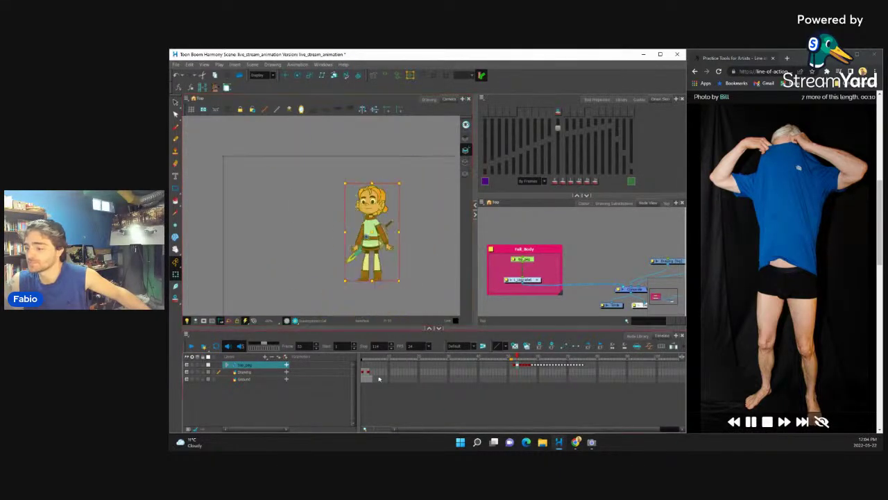
{"action": "left_click", "coordinate": [524, 366]}
{"action": "left_click_drag", "start_coordinate": [524, 366], "coordinate": [535, 361]}
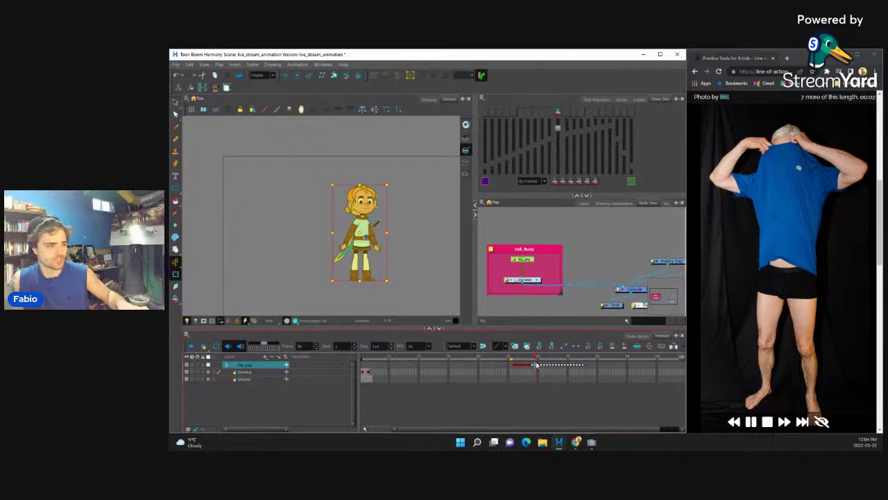
{"action": "left_click", "coordinate": [364, 368]}
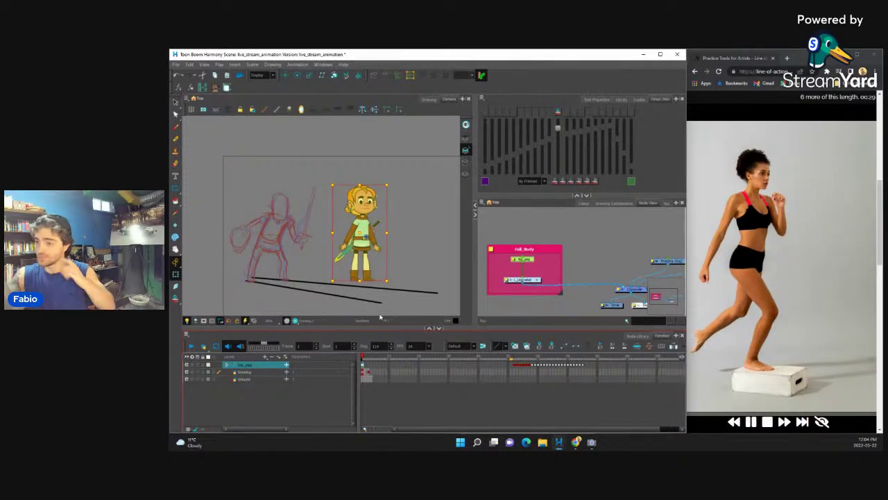
{"action": "left_click_drag", "start_coordinate": [358, 229], "coordinate": [234, 231]}
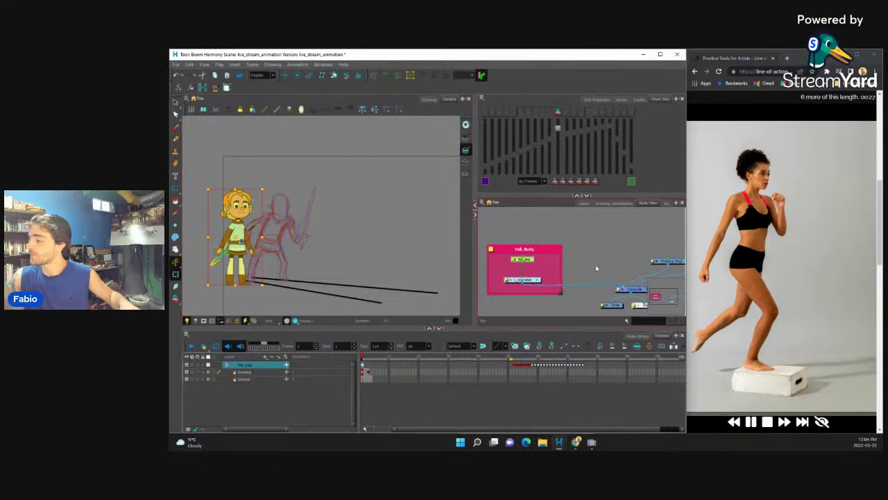
- Add a parent peg to the rough drawing layer in the node network
{"action": "double_click", "coordinate": [505, 264]}
{"action": "left_click", "coordinate": [555, 258]}
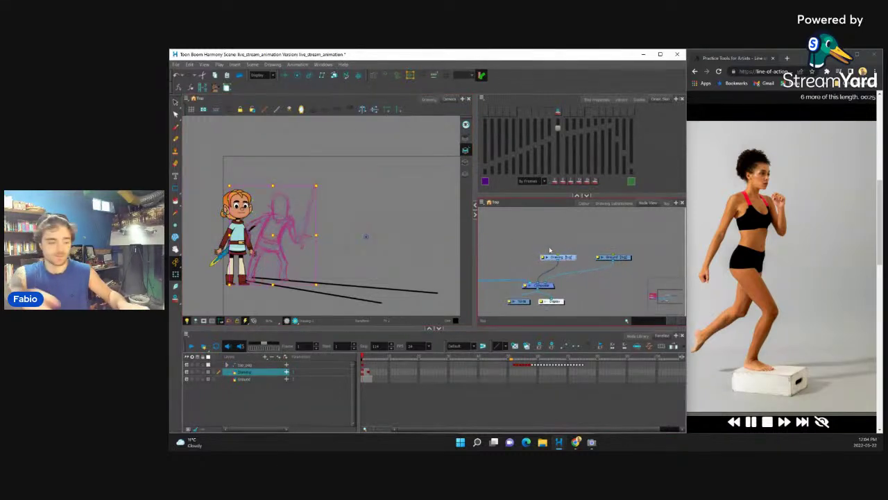
{"action": "key", "text": "ctrl+r"}
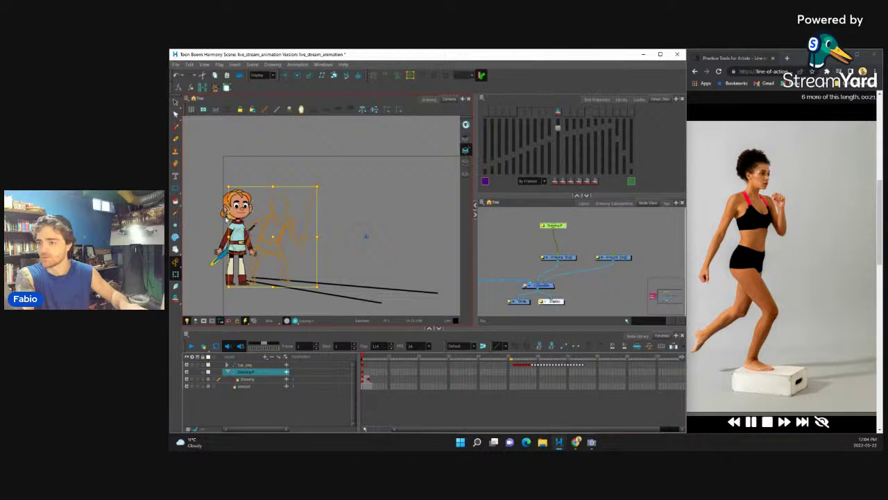
{"action": "key", "text": "alt+7"}
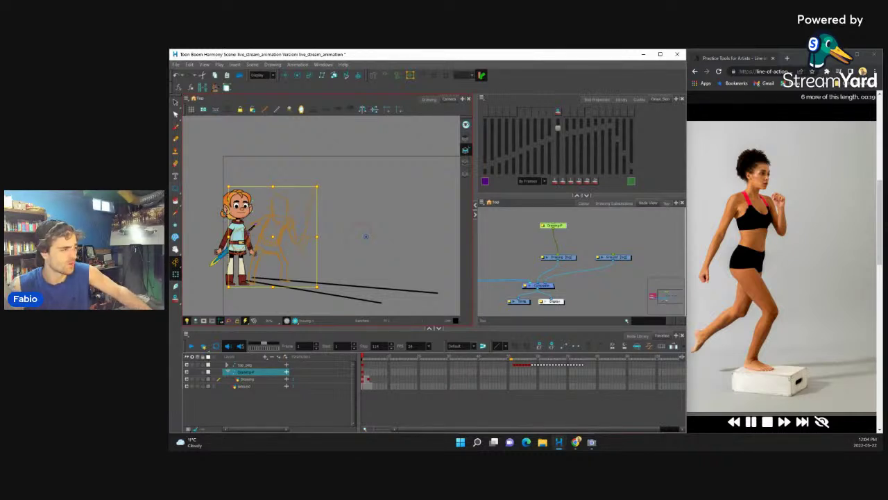
{"action": "key", "text": "alt+Tab"}
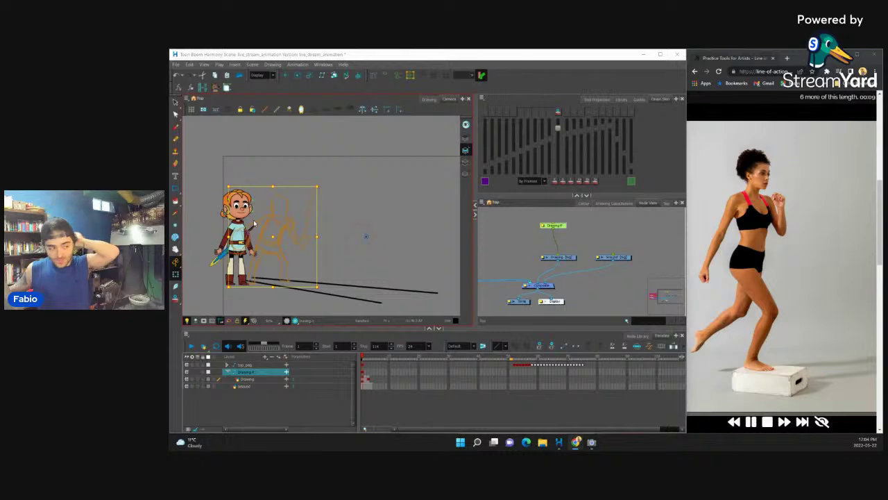
- Move the whole character rig over the rough sketch on frame 1 so its body lines up with the drawn figure
{"action": "scroll", "coordinate": [278, 223], "scroll_direction": "down", "scroll_amount": 3}
{"action": "scroll", "coordinate": [297, 226], "scroll_direction": "up", "scroll_amount": 6}
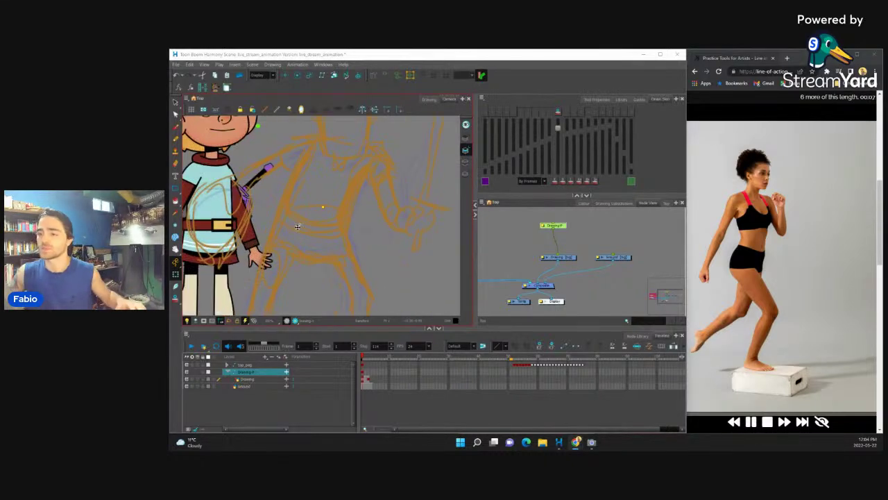
{"action": "left_click", "coordinate": [369, 195]}
{"action": "left_click_drag", "start_coordinate": [368, 195], "coordinate": [402, 201]}
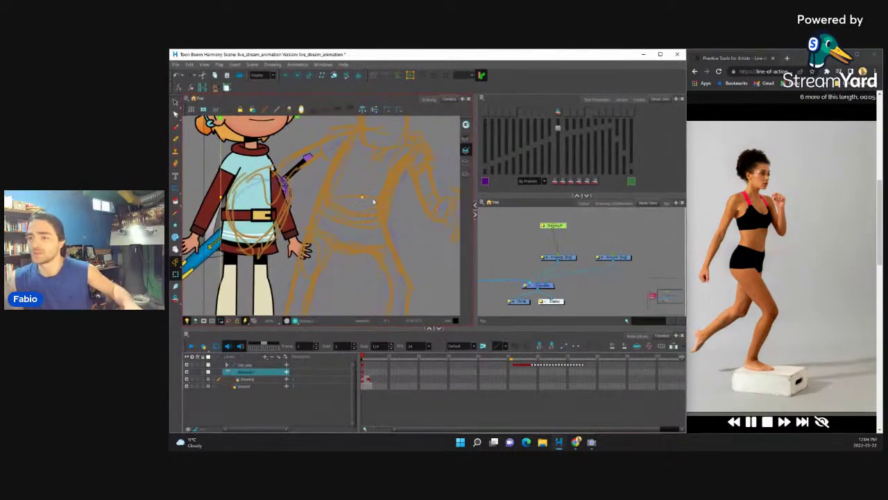
{"action": "key", "text": "shift+m"}
{"action": "key", "text": "b"}
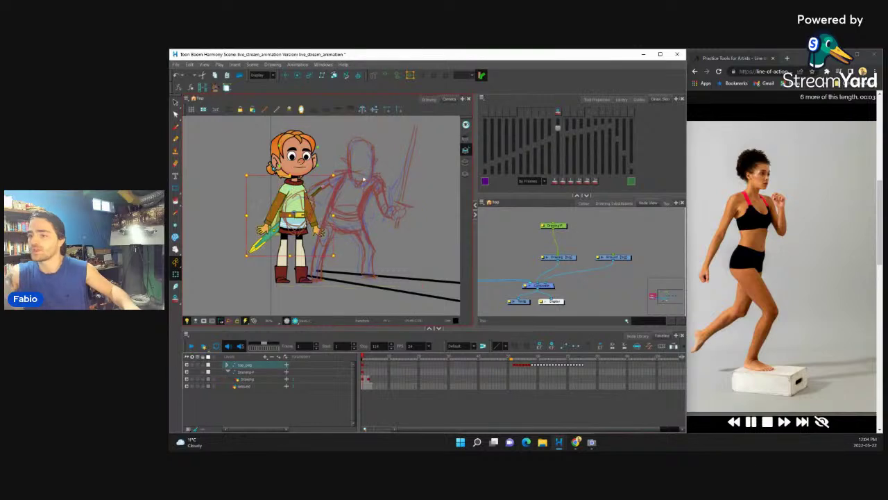
{"action": "left_click", "coordinate": [311, 213]}
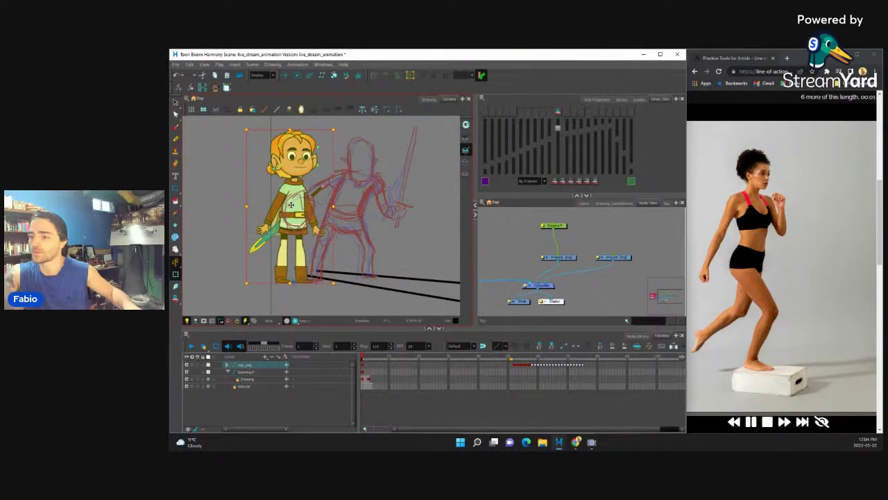
{"action": "left_click_drag", "start_coordinate": [292, 203], "coordinate": [344, 206]}
- Tilt the rig's upper body and rotate both arms to follow the sketched sword-fighting pose on frame 1
{"action": "left_click", "coordinate": [383, 156]}
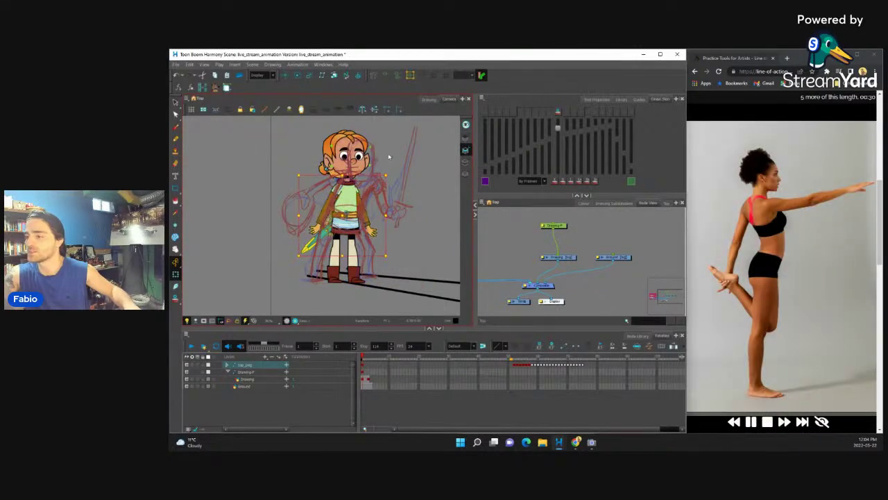
{"action": "mouse_move", "coordinate": [395, 137]}
{"action": "left_mouse_down"}
{"action": "mouse_move", "coordinate": [406, 149]}
{"action": "mouse_move", "coordinate": [392, 149]}
{"action": "mouse_move", "coordinate": [384, 121]}
{"action": "mouse_move", "coordinate": [389, 131]}
{"action": "left_mouse_up"}
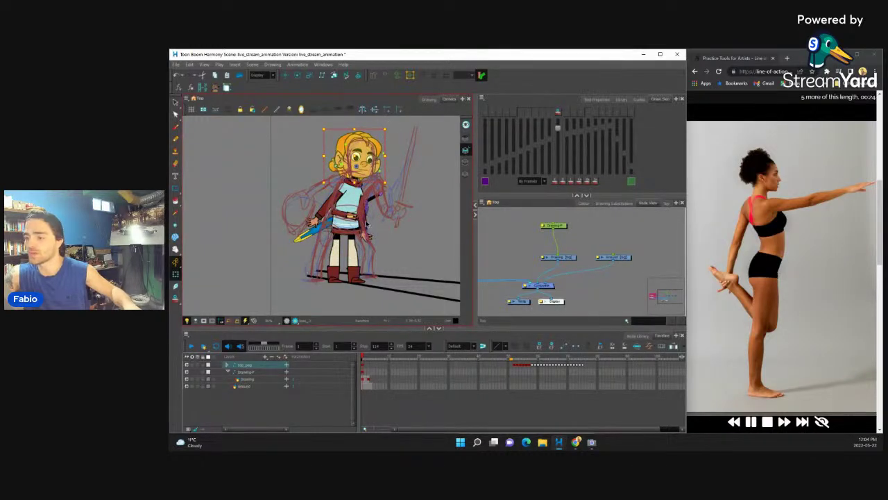
{"action": "left_click", "coordinate": [367, 223]}
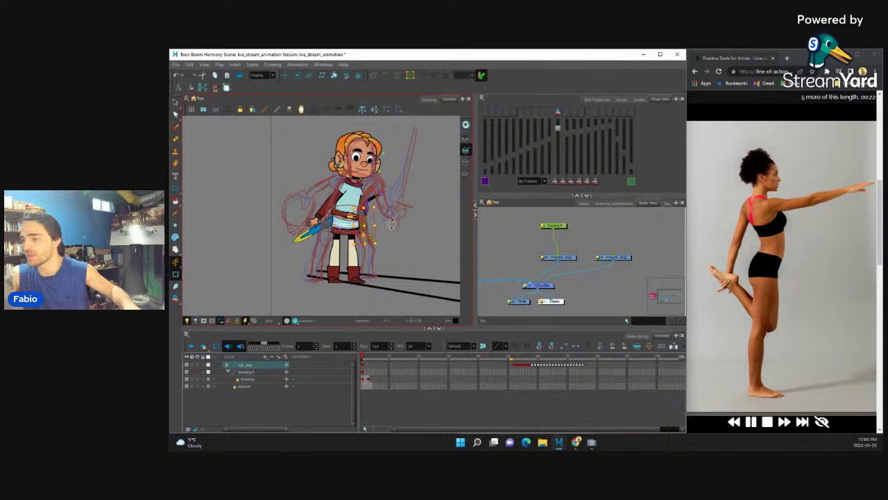
{"action": "left_click_drag", "start_coordinate": [393, 225], "coordinate": [405, 212]}
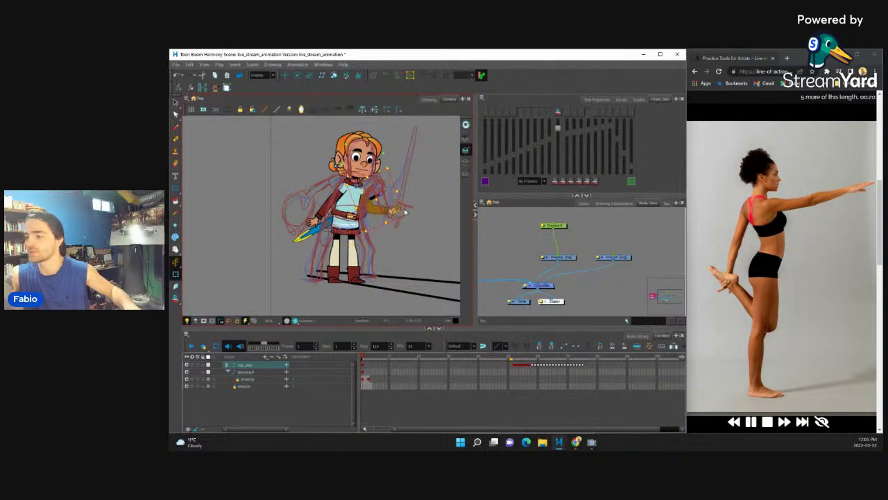
{"action": "left_click", "coordinate": [324, 217]}
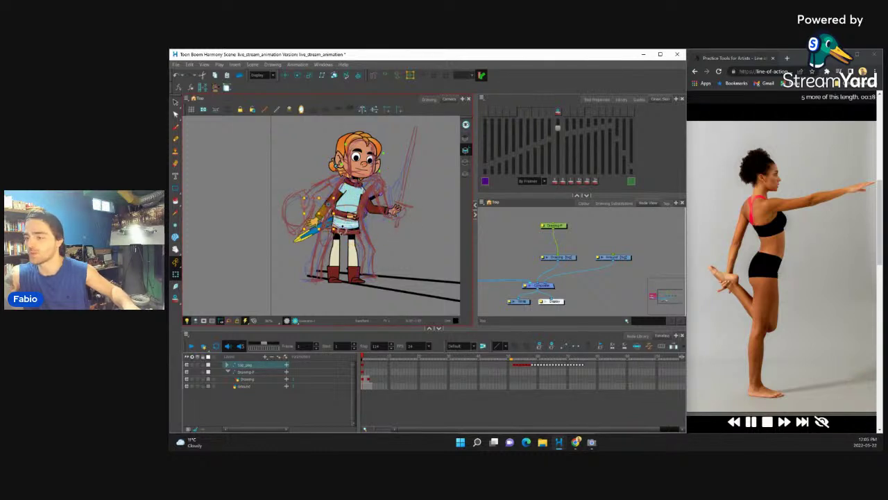
{"action": "left_click_drag", "start_coordinate": [361, 236], "coordinate": [326, 233]}
- Spread both of the rig's legs apart to match the wide stance in the frame 1 sketch
{"action": "left_click", "coordinate": [352, 258]}
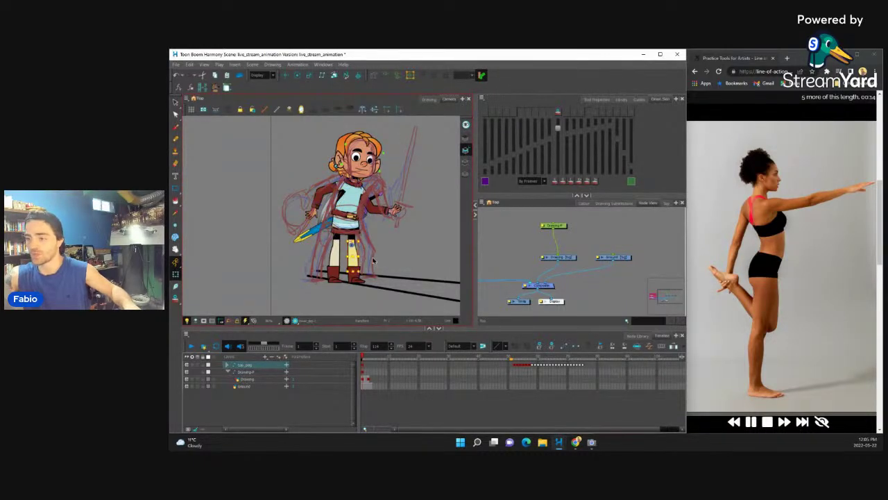
{"action": "left_click_drag", "start_coordinate": [369, 285], "coordinate": [342, 286]}
{"action": "left_click", "coordinate": [337, 259]}
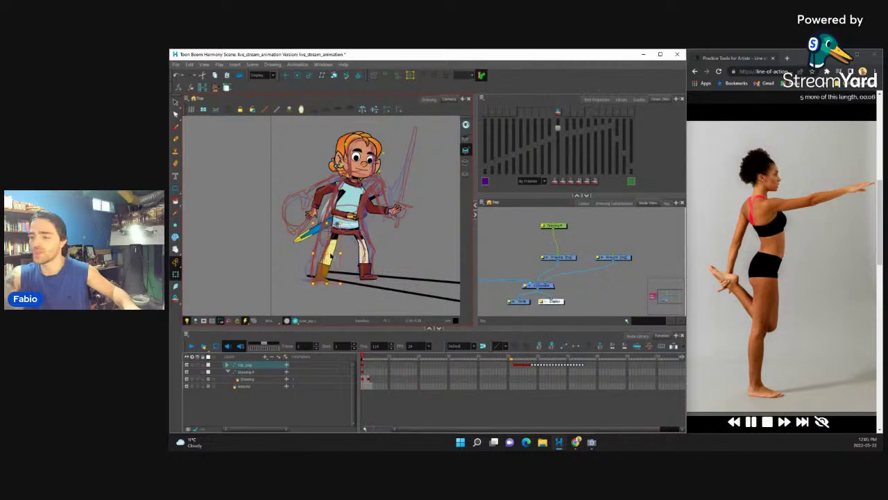
{"action": "left_click_drag", "start_coordinate": [332, 254], "coordinate": [319, 259]}
{"action": "left_click", "coordinate": [331, 221]}
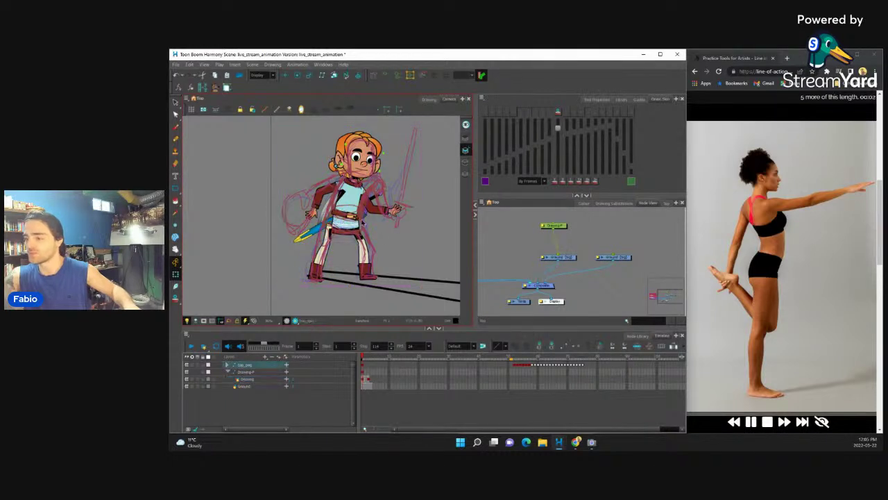
{"action": "left_click", "coordinate": [368, 240]}
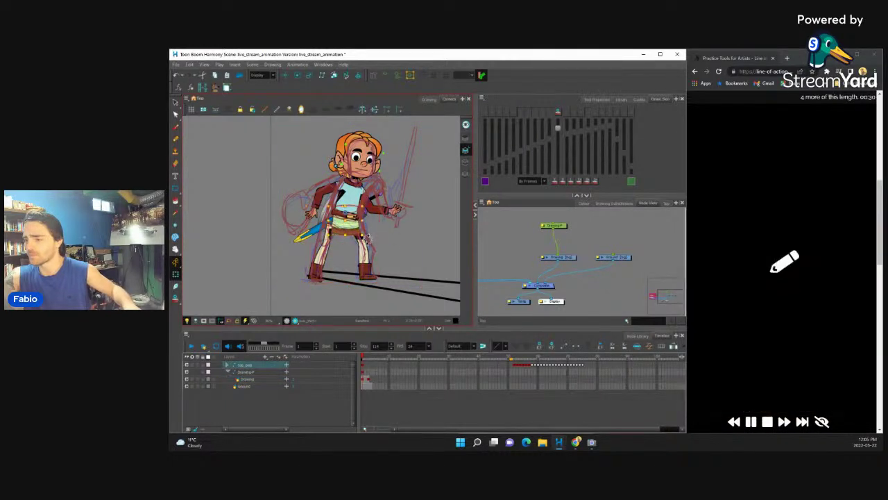
{"action": "left_click_drag", "start_coordinate": [340, 218], "coordinate": [324, 211]}
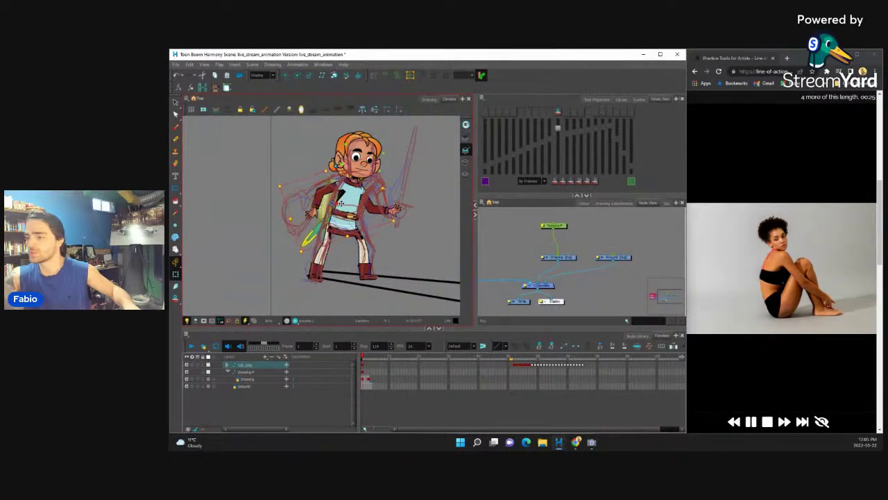
{"action": "left_click", "coordinate": [408, 237]}
{"action": "left_click_drag", "start_coordinate": [425, 188], "coordinate": [397, 170]}
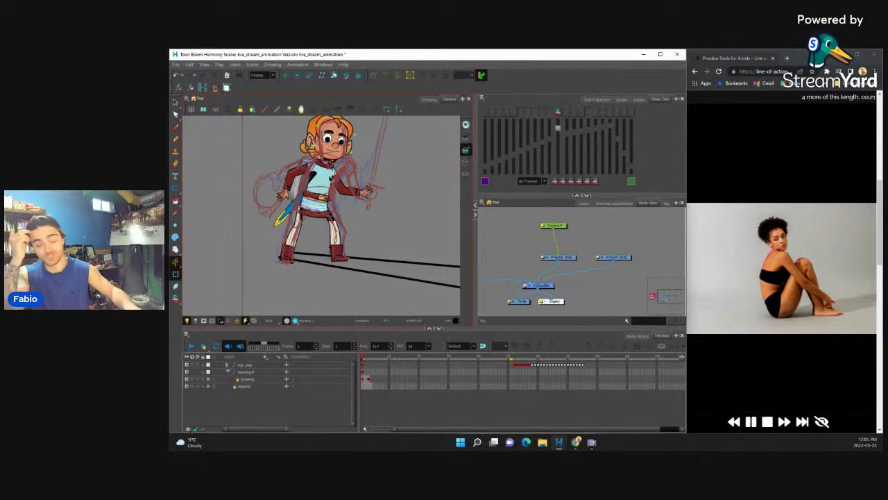
- Key the rig on frame 2 and move the character onto that frame's rough sketch
{"action": "left_click", "coordinate": [365, 359]}
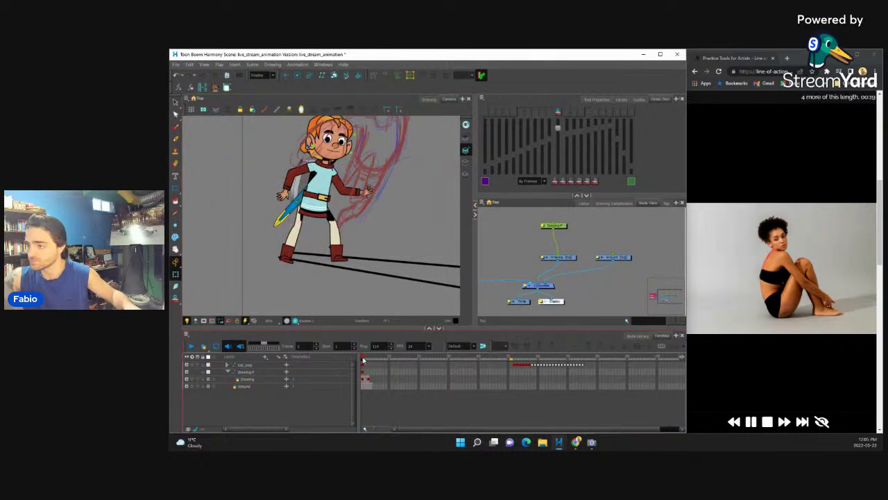
{"action": "left_click", "coordinate": [367, 367]}
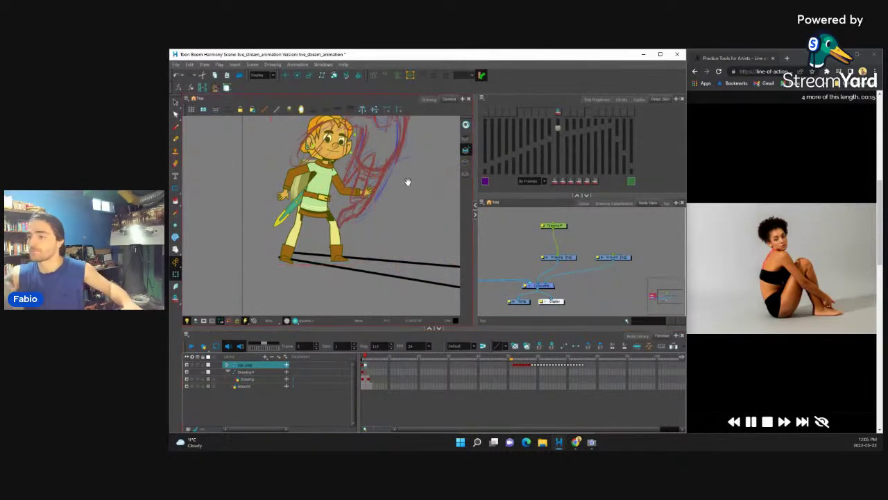
{"action": "left_click_drag", "start_coordinate": [331, 219], "coordinate": [333, 268]}
{"action": "left_click_drag", "start_coordinate": [365, 358], "coordinate": [366, 358]}
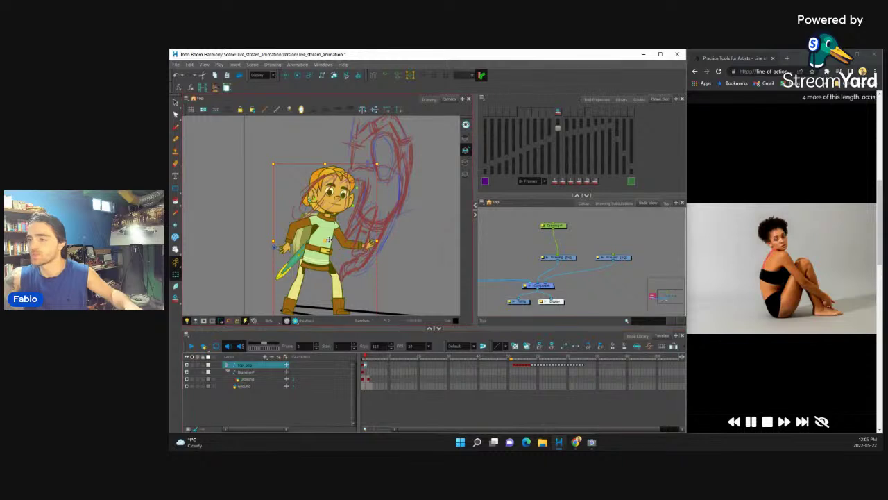
{"action": "left_click_drag", "start_coordinate": [351, 237], "coordinate": [406, 227]}
{"action": "left_click", "coordinate": [406, 226]}
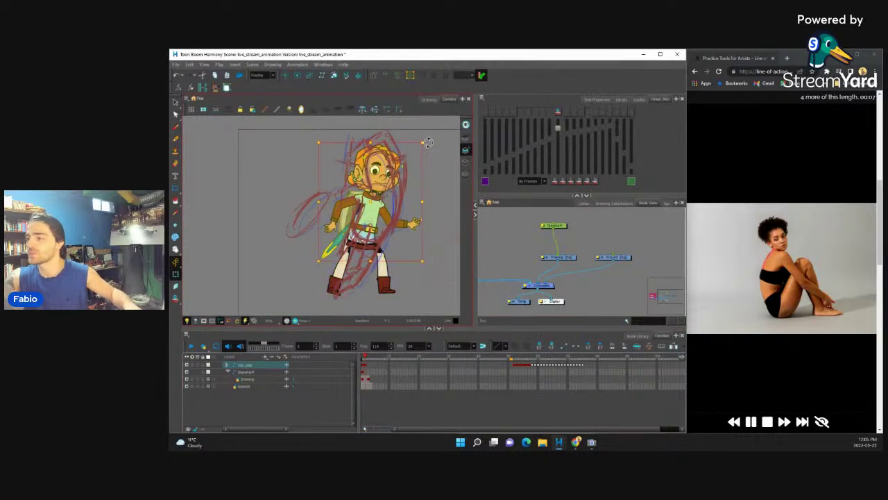
- Rotate the rig's upper body and tilt the hips to follow the body line of the frame 2 sketch
{"action": "mouse_move", "coordinate": [428, 143]}
{"action": "left_mouse_down"}
{"action": "mouse_move", "coordinate": [387, 119]}
{"action": "mouse_move", "coordinate": [405, 143]}
{"action": "left_mouse_up"}
{"action": "left_click", "coordinate": [363, 234]}
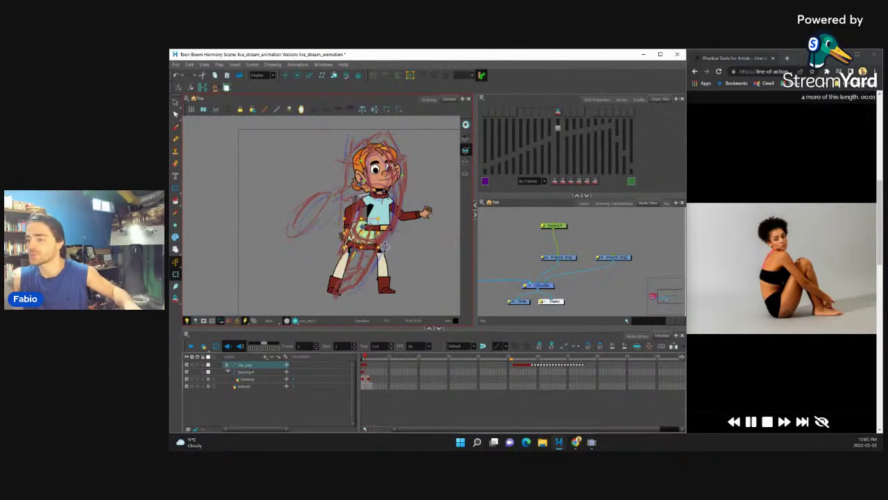
{"action": "left_click_drag", "start_coordinate": [371, 246], "coordinate": [390, 221]}
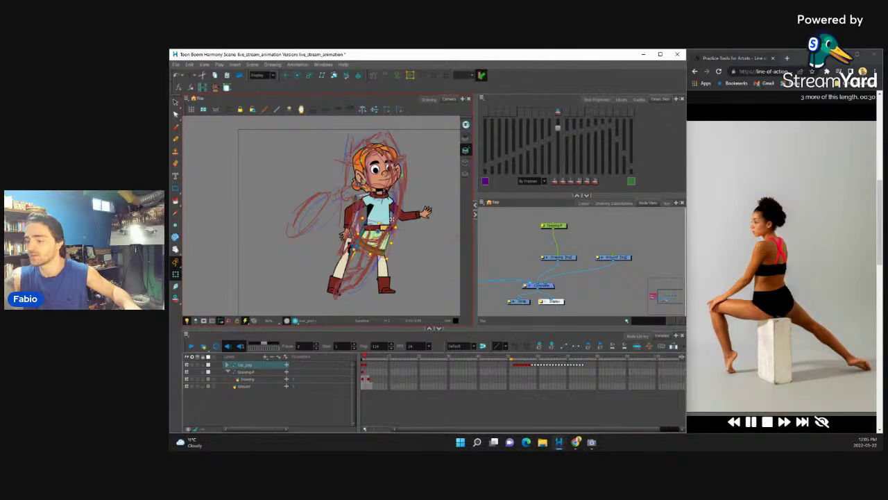
- Swing both legs back and bend them toward the leg lines in the frame 2 sketch
{"action": "left_click", "coordinate": [391, 276]}
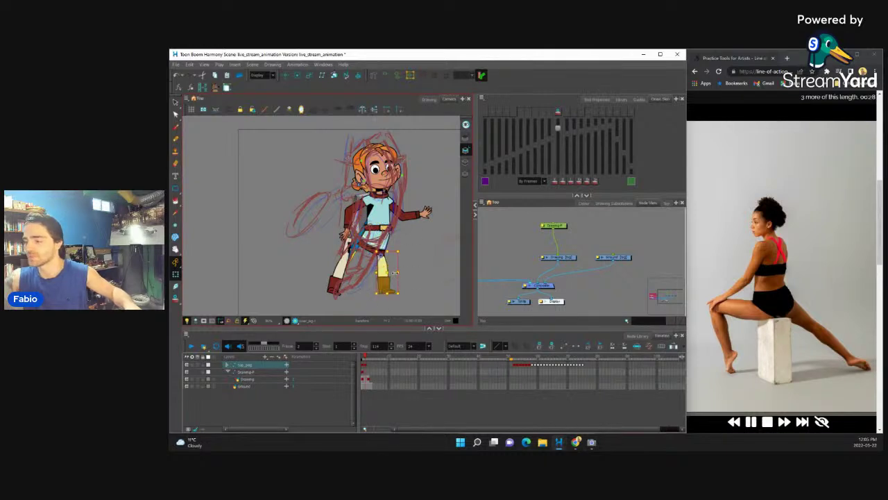
{"action": "mouse_move", "coordinate": [403, 293]}
{"action": "left_mouse_down"}
{"action": "mouse_move", "coordinate": [374, 307]}
{"action": "mouse_move", "coordinate": [381, 312]}
{"action": "mouse_move", "coordinate": [389, 297]}
{"action": "left_mouse_up"}
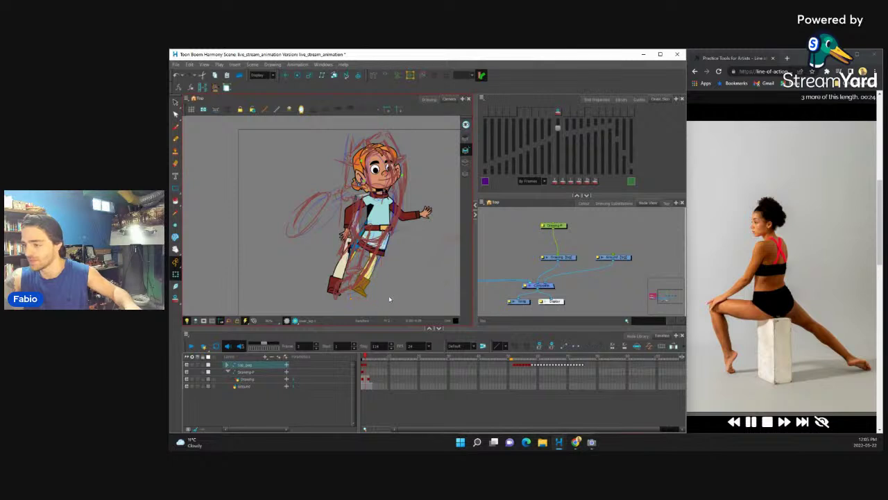
{"action": "key", "text": "ctrl+a"}
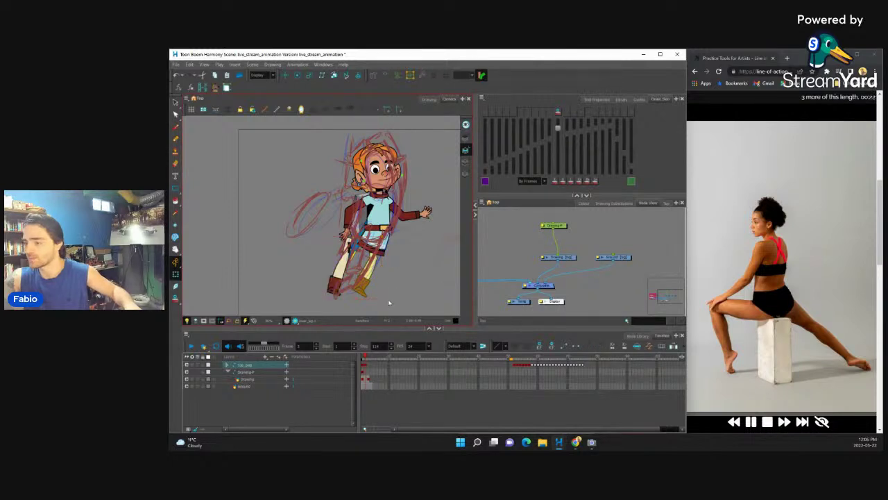
{"action": "mouse_move", "coordinate": [387, 297]}
{"action": "left_mouse_down"}
{"action": "mouse_move", "coordinate": [368, 310]}
{"action": "mouse_move", "coordinate": [361, 305]}
{"action": "mouse_move", "coordinate": [377, 301]}
{"action": "left_mouse_up"}
{"action": "left_click", "coordinate": [339, 273]}
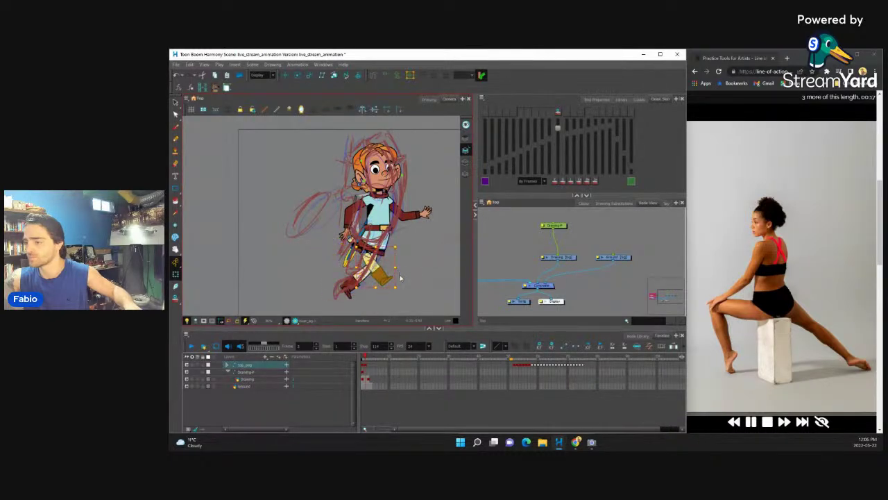
{"action": "left_click_drag", "start_coordinate": [400, 277], "coordinate": [381, 276]}
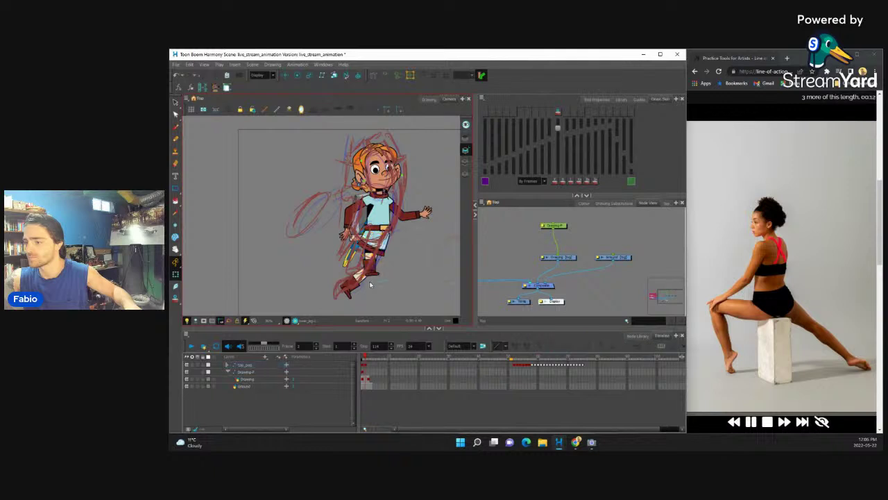
- Adjust the raised leg and foot so the knee lifts and the boot tucks back on frame 2
{"action": "left_click", "coordinate": [378, 273]}
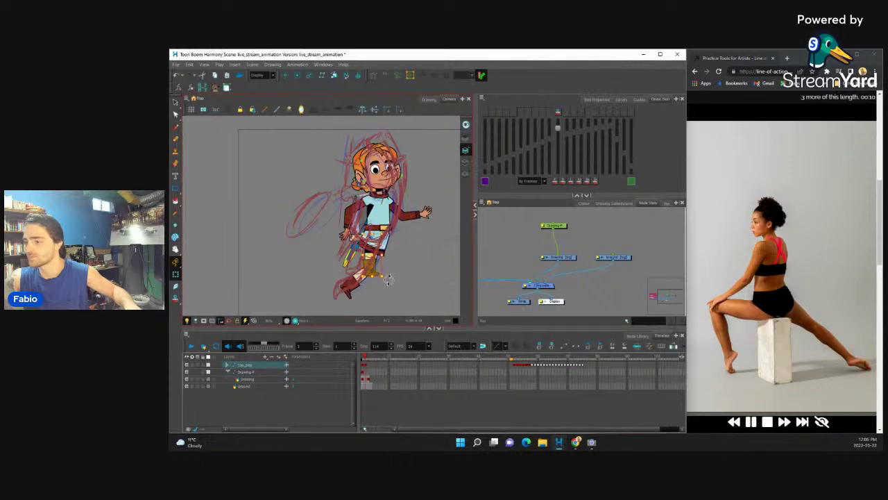
{"action": "left_click", "coordinate": [369, 284]}
{"action": "left_click", "coordinate": [370, 284]}
{"action": "left_click", "coordinate": [378, 277]}
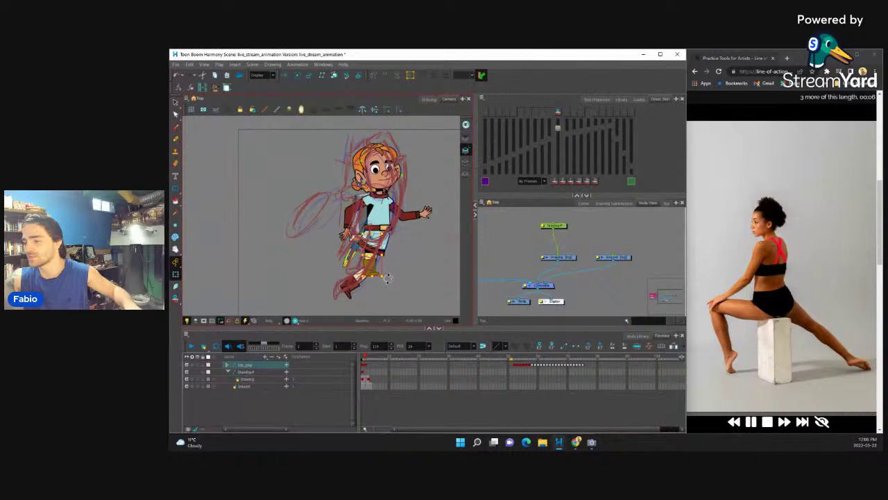
{"action": "mouse_move", "coordinate": [387, 278]}
{"action": "left_mouse_down"}
{"action": "mouse_move", "coordinate": [361, 267]}
{"action": "mouse_move", "coordinate": [364, 245]}
{"action": "mouse_move", "coordinate": [326, 216]}
{"action": "mouse_move", "coordinate": [333, 207]}
{"action": "left_mouse_up"}
- Stretch one arm out behind the body and raise the other above the head to match the frame 2 sketch
{"action": "left_click", "coordinate": [347, 221]}
{"action": "left_click", "coordinate": [379, 213]}
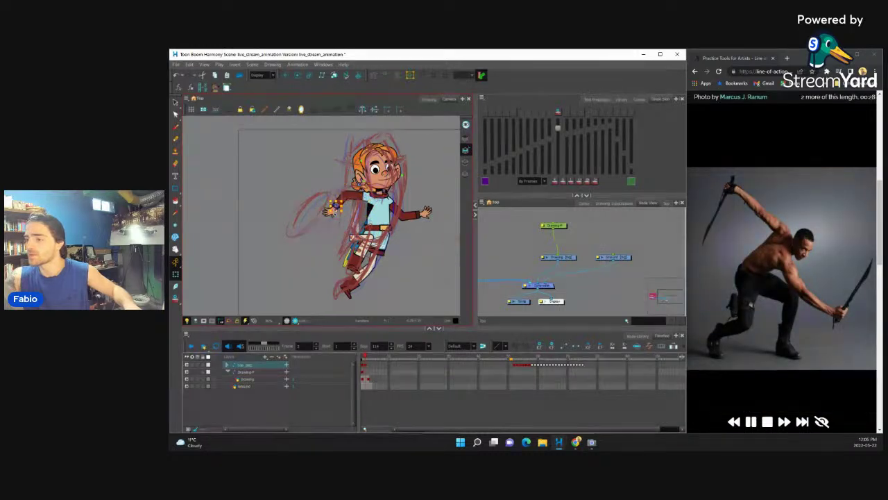
{"action": "left_click", "coordinate": [347, 225]}
{"action": "left_click_drag", "start_coordinate": [347, 225], "coordinate": [313, 234]}
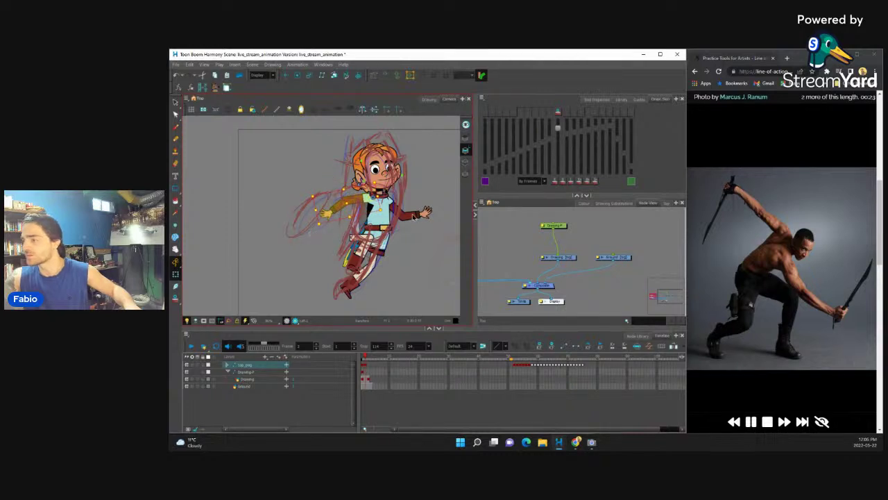
{"action": "left_click", "coordinate": [415, 216]}
{"action": "left_click_drag", "start_coordinate": [438, 225], "coordinate": [368, 139]}
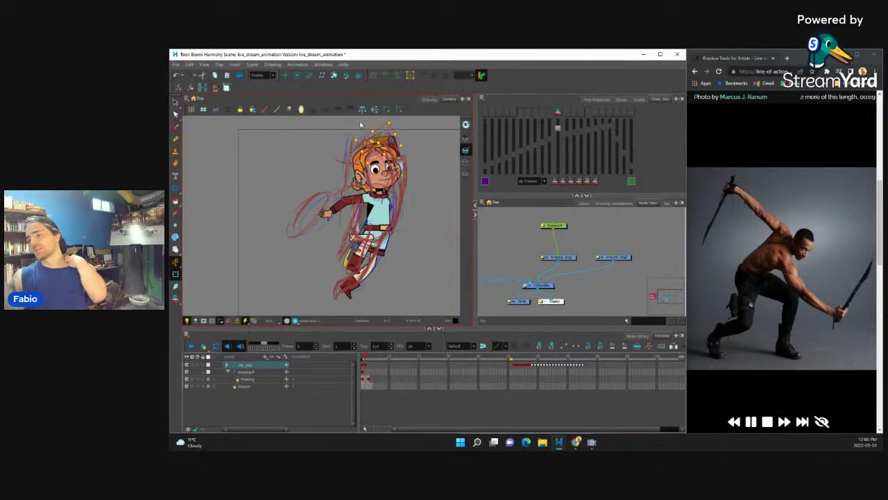
- Key the rig on frame 3 and move the whole character down onto the crouching sketch
{"action": "key", "text": "comma"}
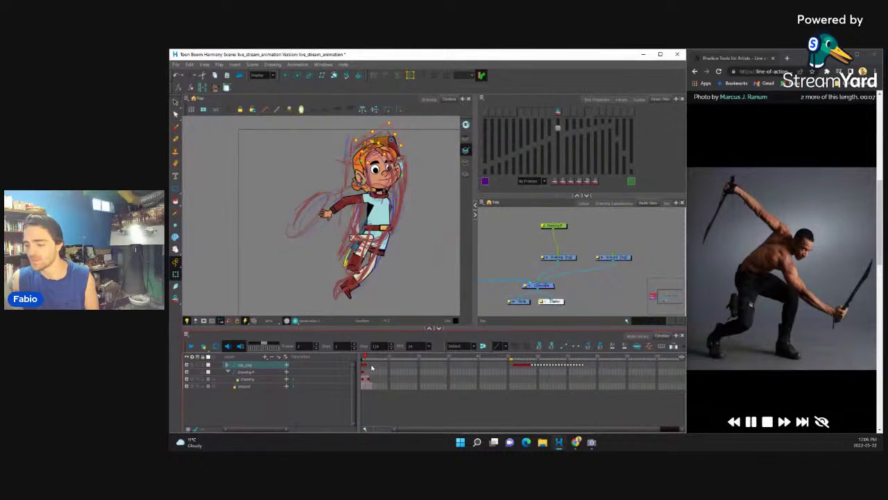
{"action": "left_click", "coordinate": [367, 365]}
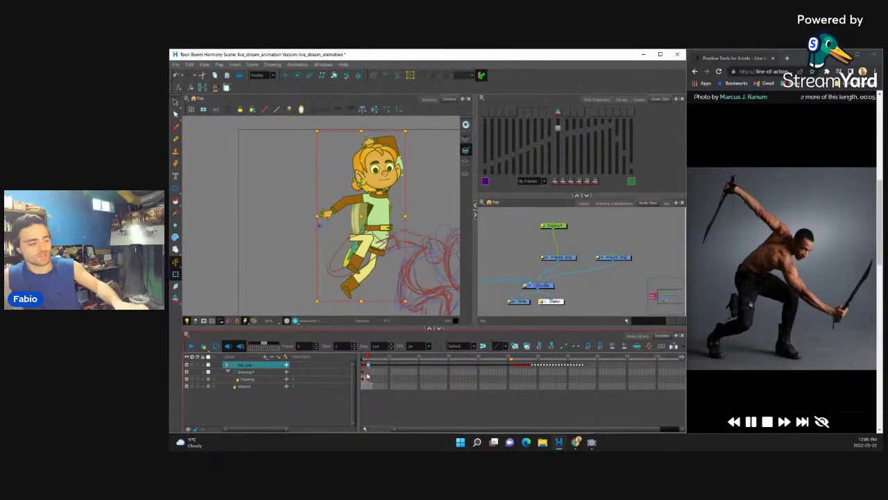
{"action": "scroll", "coordinate": [373, 250], "scroll_direction": "down", "scroll_amount": 3}
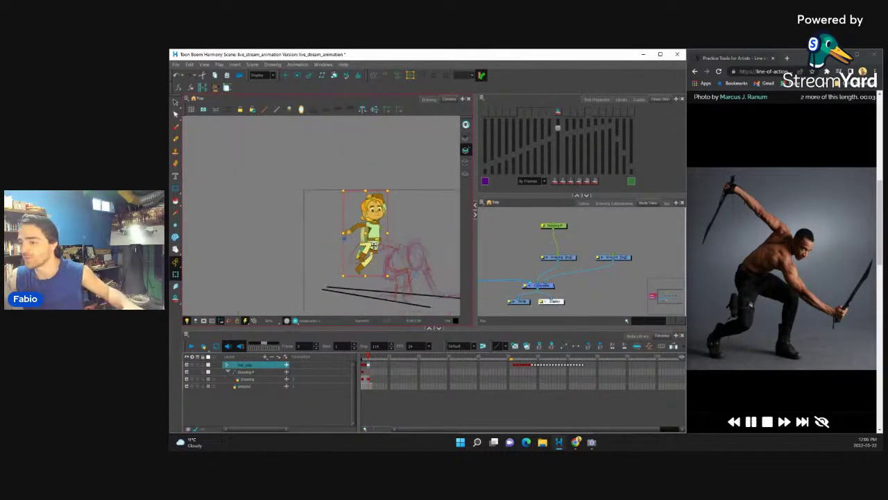
{"action": "scroll", "coordinate": [389, 255], "scroll_direction": "up", "scroll_amount": 3}
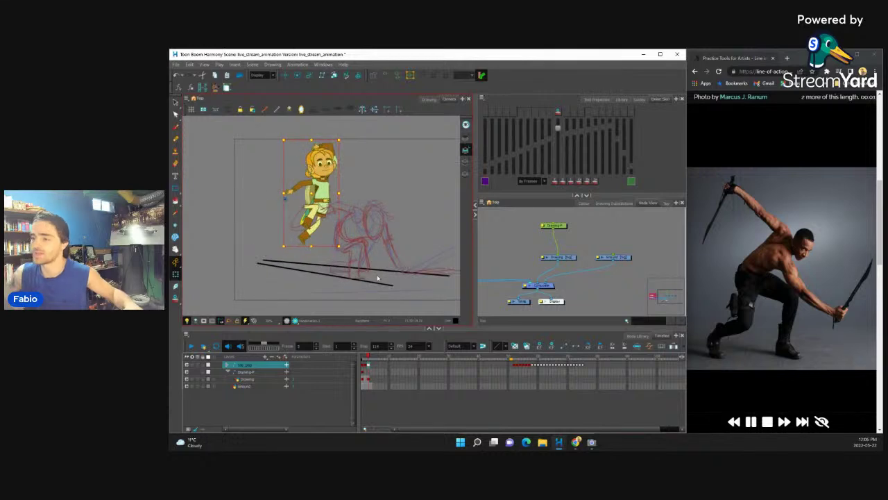
{"action": "key", "text": "Return"}
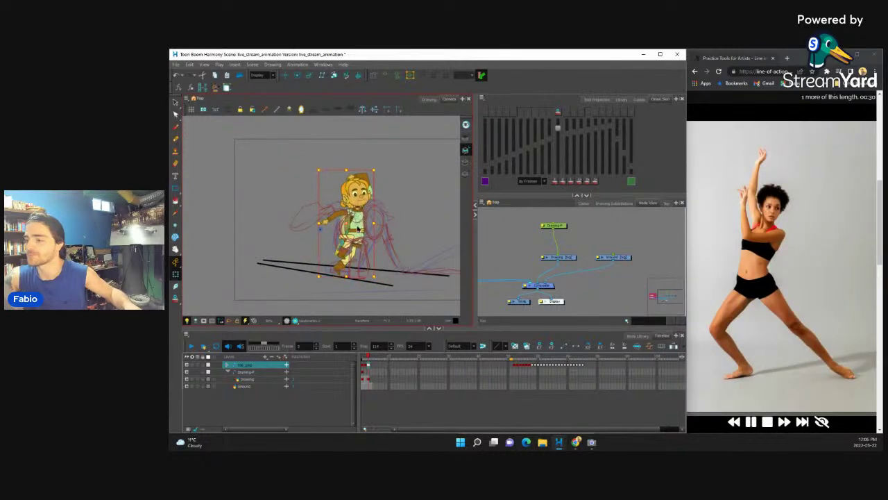
- Bend the upper body forward, turn the head upright and lower the front arm toward the ground on frame 3
{"action": "key", "text": "Return"}
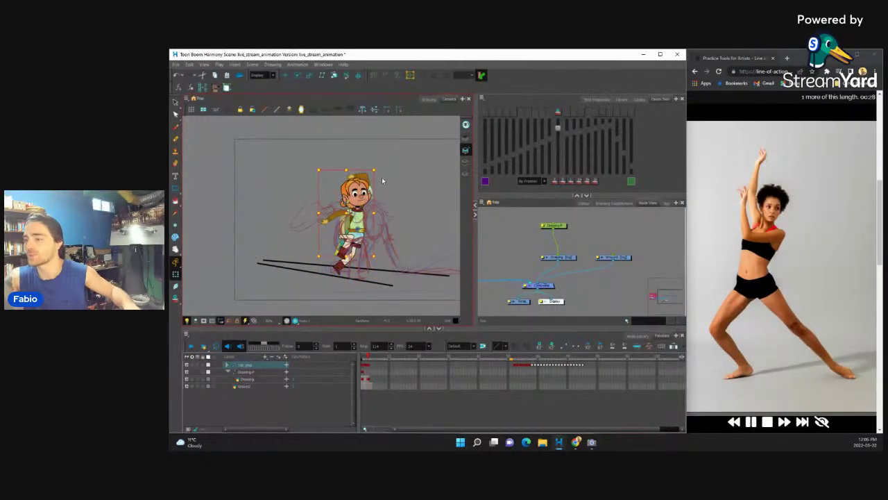
{"action": "mouse_move", "coordinate": [383, 168]}
{"action": "left_mouse_down"}
{"action": "mouse_move", "coordinate": [400, 191]}
{"action": "mouse_move", "coordinate": [401, 232]}
{"action": "mouse_move", "coordinate": [419, 205]}
{"action": "mouse_move", "coordinate": [379, 180]}
{"action": "mouse_move", "coordinate": [390, 182]}
{"action": "left_mouse_up"}
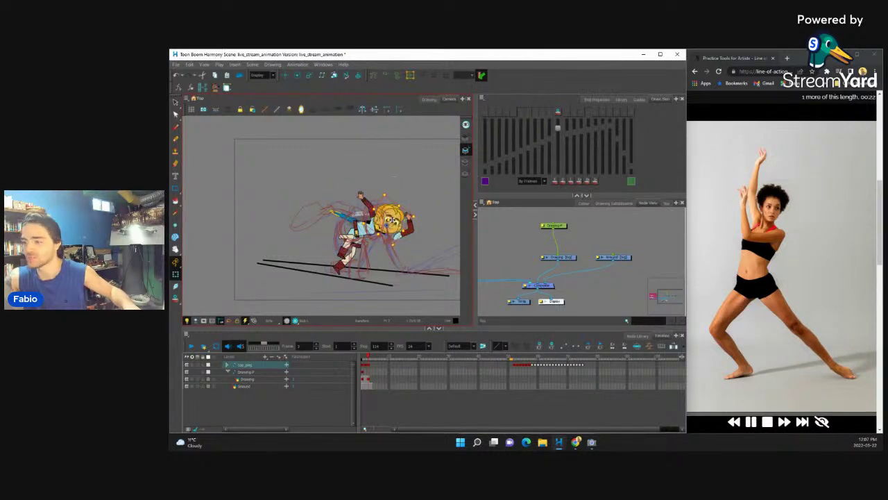
{"action": "left_click", "coordinate": [392, 216]}
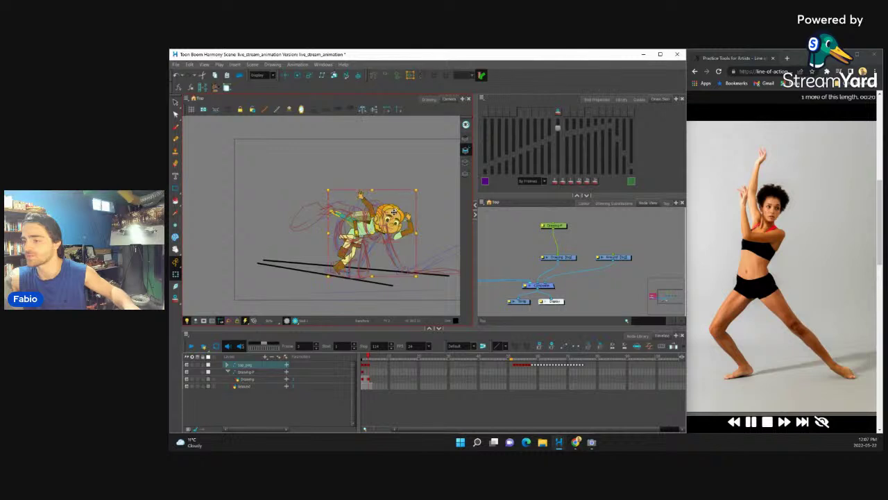
{"action": "mouse_move", "coordinate": [392, 217]}
{"action": "left_mouse_down"}
{"action": "mouse_move", "coordinate": [422, 197]}
{"action": "mouse_move", "coordinate": [421, 230]}
{"action": "mouse_move", "coordinate": [401, 285]}
{"action": "mouse_move", "coordinate": [387, 226]}
{"action": "left_mouse_up"}
{"action": "left_click", "coordinate": [400, 218]}
- Select the rough sketch's drawing layer and lock it so only the rig can be picked in the camera view
{"action": "key", "text": "b"}
{"action": "left_click", "coordinate": [360, 248]}
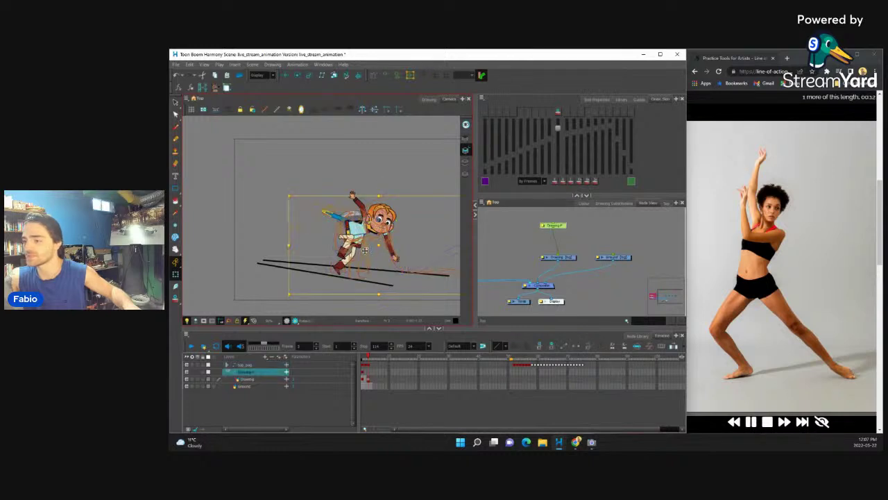
{"action": "left_click", "coordinate": [360, 247]}
{"action": "left_click", "coordinate": [360, 248]}
{"action": "left_click", "coordinate": [360, 247]}
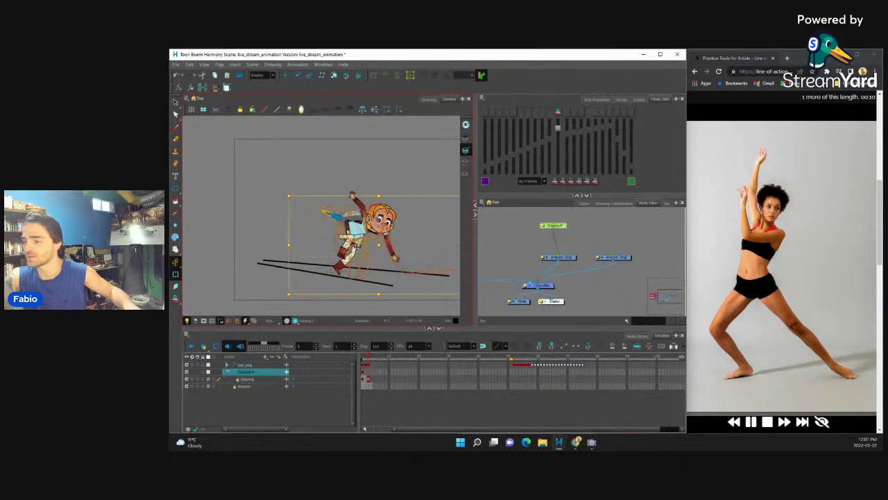
{"action": "left_click", "coordinate": [360, 248]}
{"action": "left_click", "coordinate": [571, 257]}
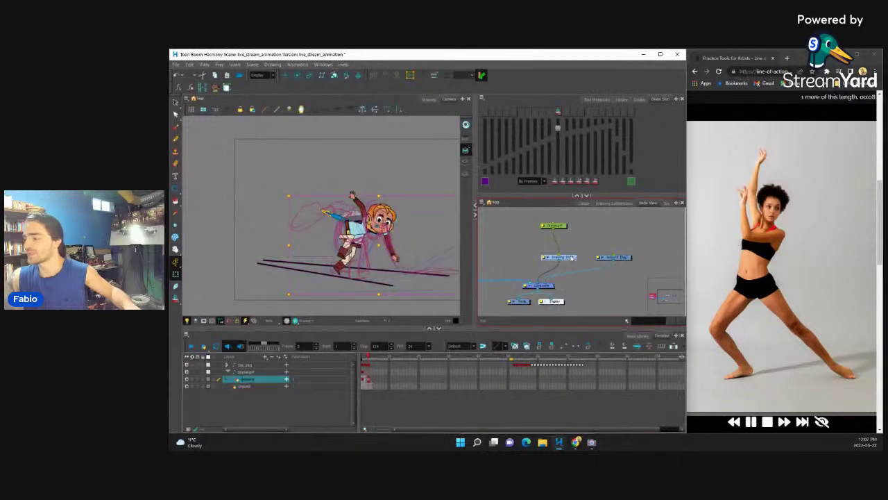
{"action": "left_click_drag", "start_coordinate": [566, 254], "coordinate": [560, 254]}
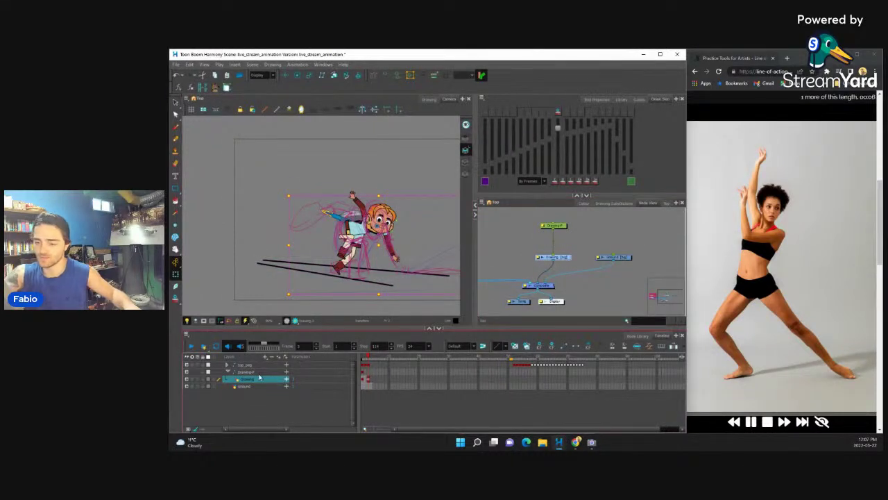
{"action": "left_click", "coordinate": [215, 381]}
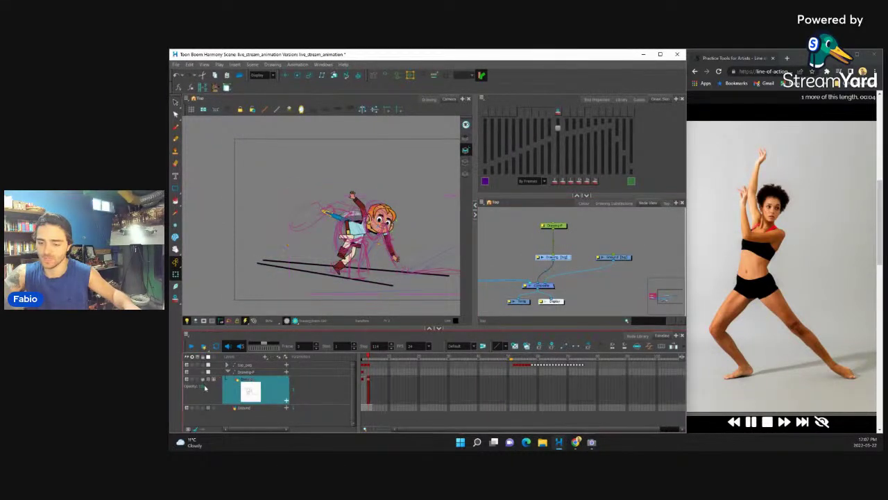
{"action": "left_click", "coordinate": [431, 222]}
- Rotate the upper and lower legs into a kneeling pose over the frame 3 sketch
{"action": "left_click", "coordinate": [354, 241]}
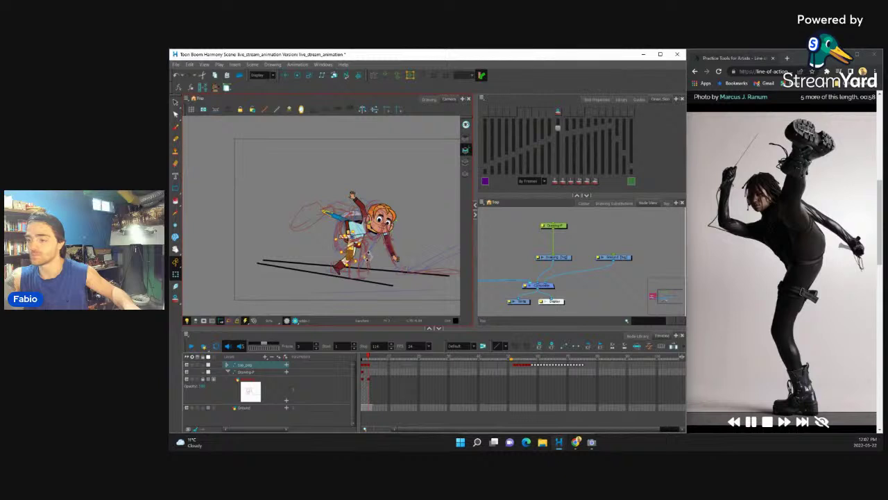
{"action": "left_click", "coordinate": [341, 265]}
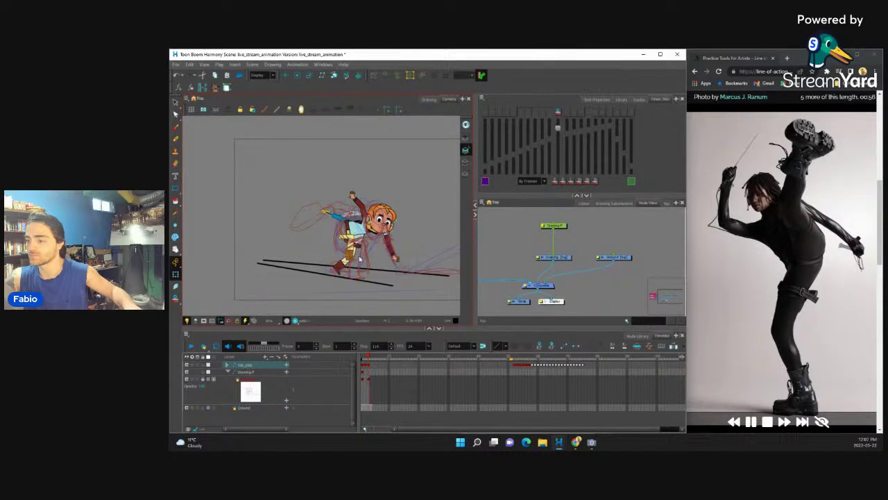
{"action": "left_click_drag", "start_coordinate": [339, 272], "coordinate": [364, 246]}
{"action": "left_click", "coordinate": [338, 270]}
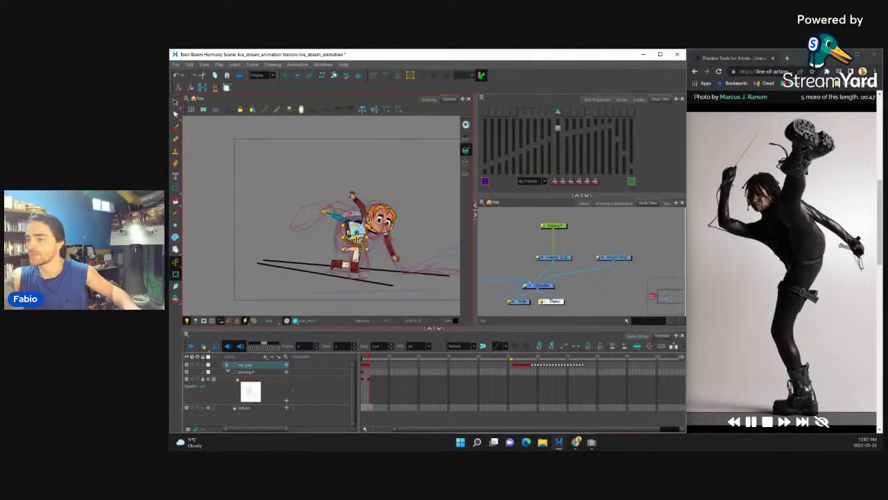
- Rotate the skirt and hips to connect the torso with the kneeling legs on frame 3
{"action": "left_click", "coordinate": [361, 236]}
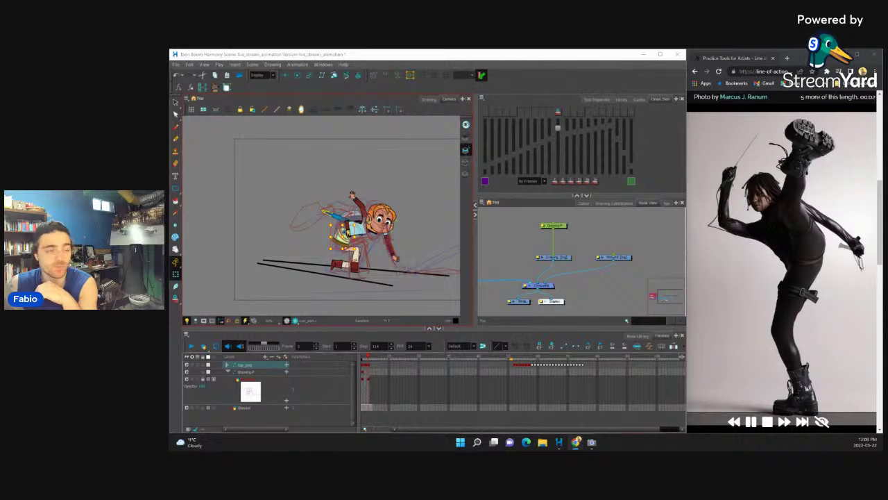
{"action": "scroll", "coordinate": [416, 209], "scroll_direction": "up", "scroll_amount": 2}
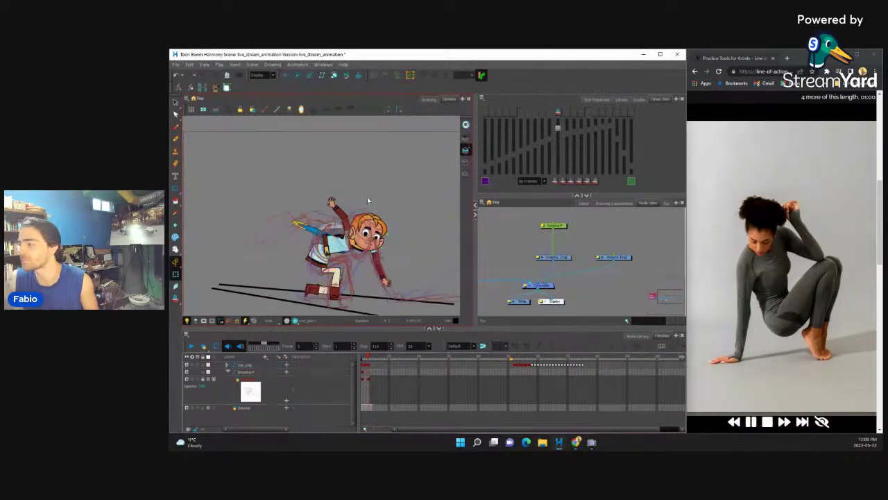
{"action": "scroll", "coordinate": [367, 200], "scroll_direction": "up", "scroll_amount": 4}
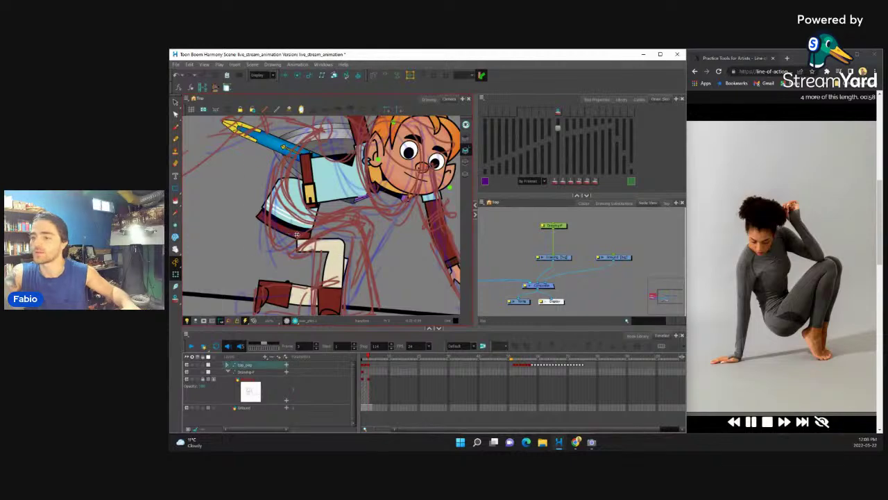
{"action": "left_click", "coordinate": [295, 234]}
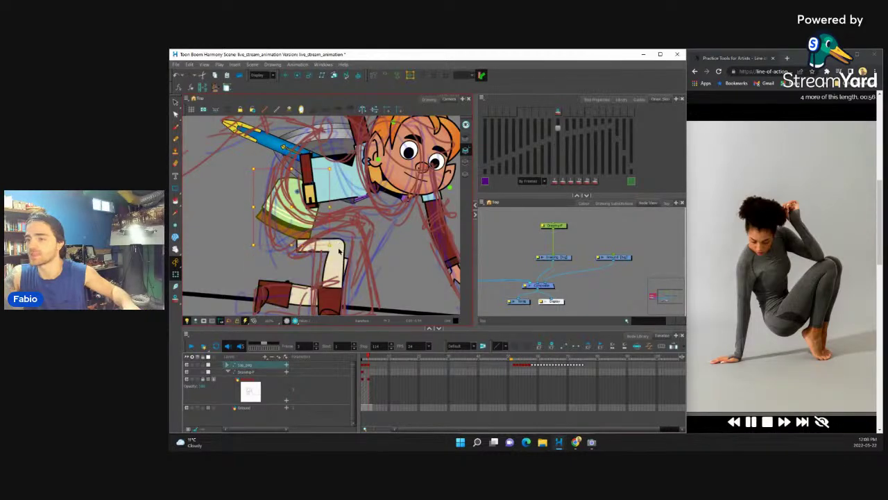
{"action": "left_click", "coordinate": [342, 244], "text": "shift"}
{"action": "left_click_drag", "start_coordinate": [302, 226], "coordinate": [361, 210]}
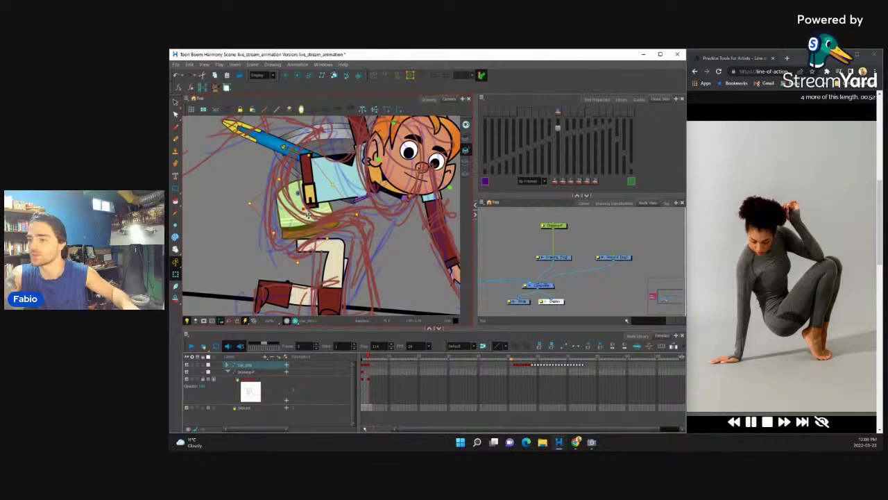
- Move the kneeling lower leg forward behind the planted leg and rotate its boot to line up with the ground on frame 3
{"action": "left_click_drag", "start_coordinate": [295, 308], "coordinate": [305, 270]}
{"action": "left_click", "coordinate": [305, 270]}
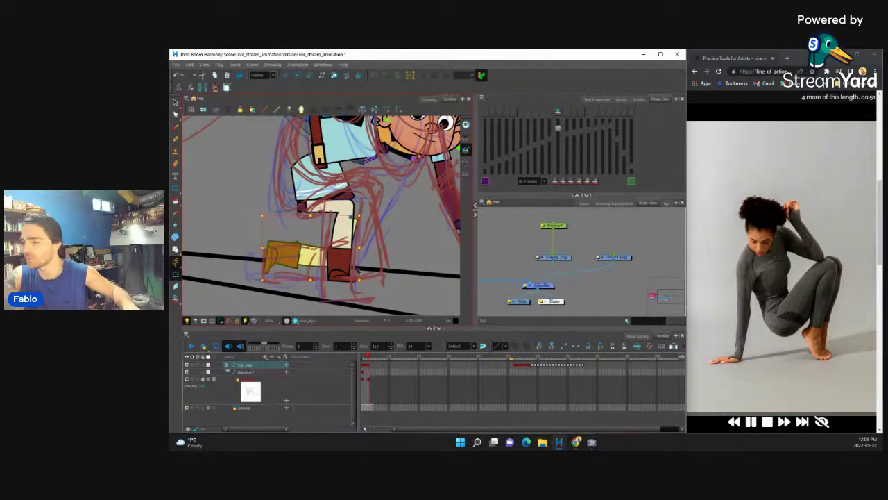
{"action": "left_click", "coordinate": [336, 261], "text": "shift"}
{"action": "left_click", "coordinate": [314, 274]}
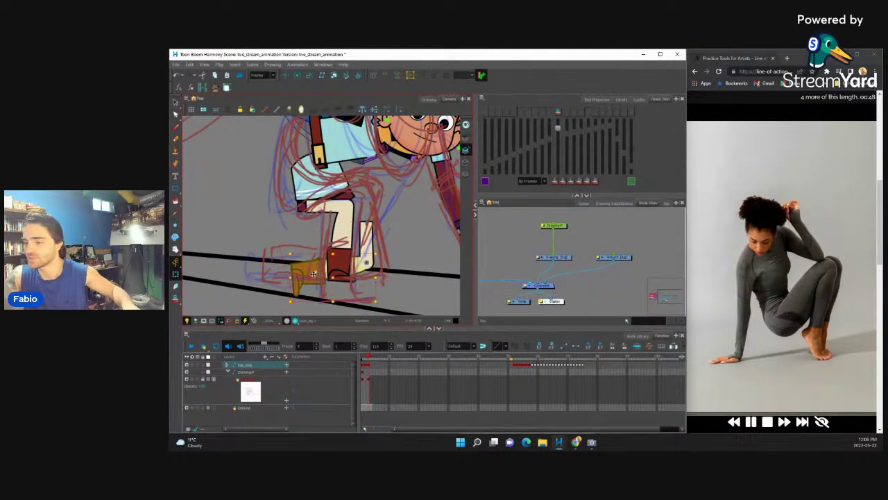
{"action": "left_click_drag", "start_coordinate": [332, 268], "coordinate": [386, 251]}
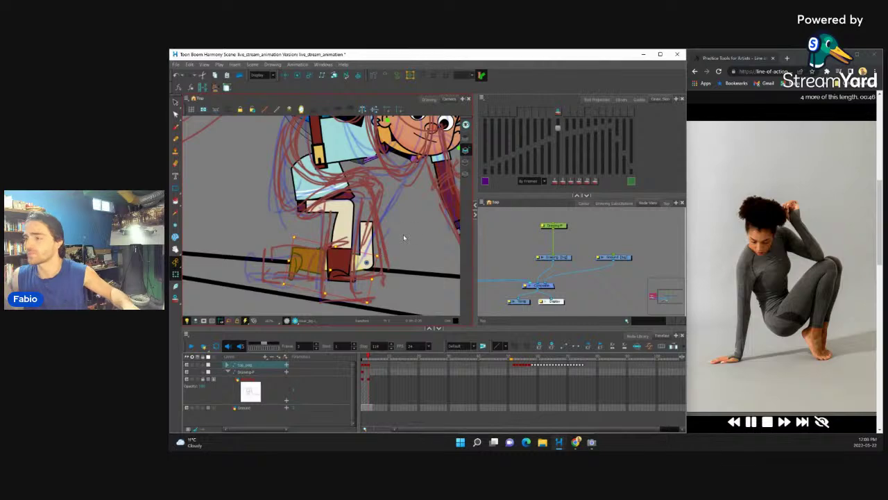
{"action": "scroll", "coordinate": [323, 208], "scroll_direction": "down", "scroll_amount": 3}
{"action": "scroll", "coordinate": [331, 182], "scroll_direction": "up", "scroll_amount": 3}
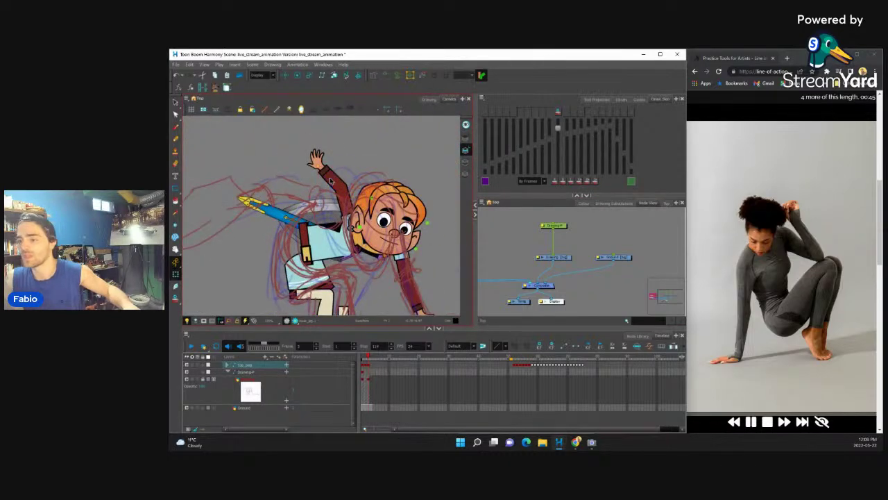
- Swing the raised arm back and down over the character's back to follow the frame 3 sketch
{"action": "left_click", "coordinate": [331, 182]}
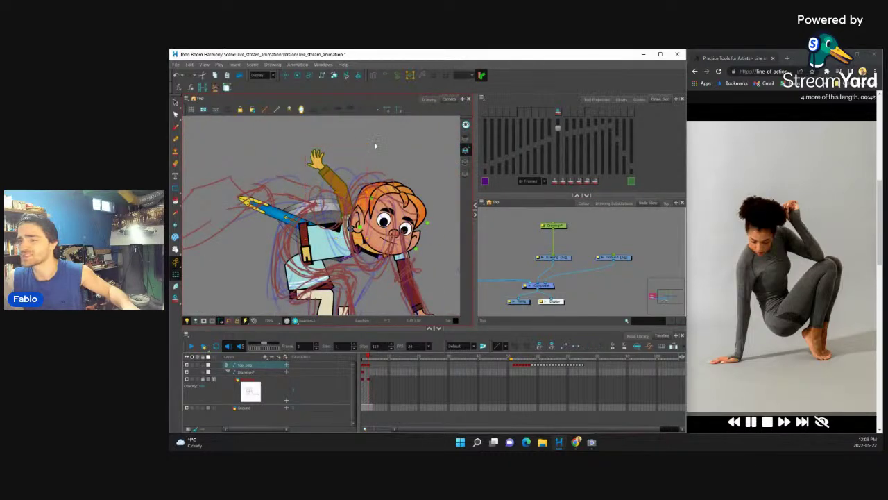
{"action": "left_click_drag", "start_coordinate": [374, 142], "coordinate": [296, 188]}
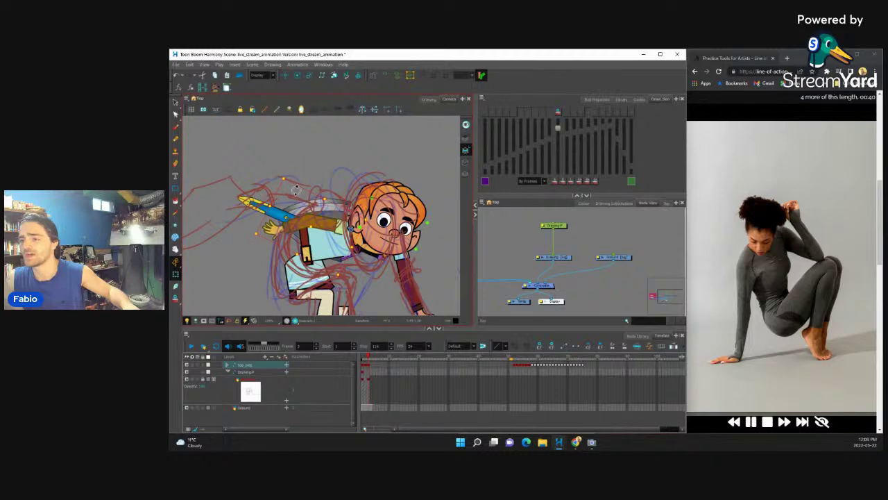
{"action": "scroll", "coordinate": [310, 225], "scroll_direction": "down", "scroll_amount": 3}
{"action": "scroll", "coordinate": [303, 215], "scroll_direction": "up", "scroll_amount": 2}
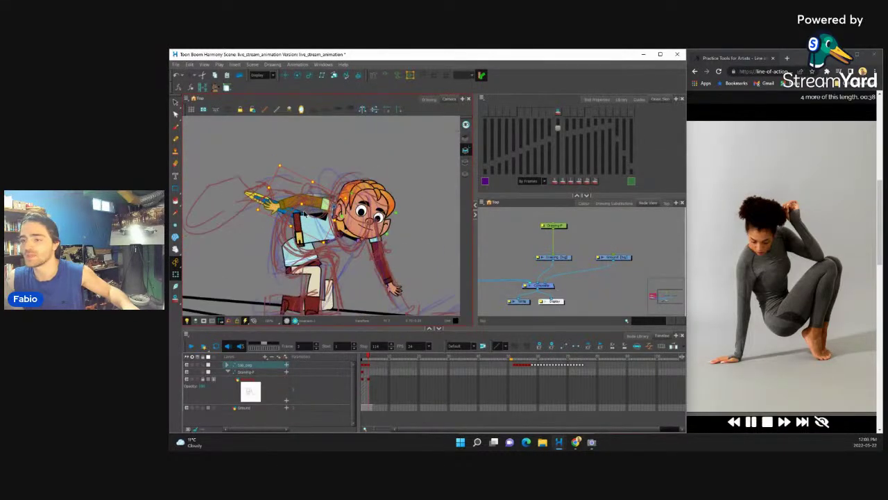
- Rotate the sword sheath on the character's back so it points down behind the hips on frame 3
{"action": "scroll", "coordinate": [262, 200], "scroll_direction": "up", "scroll_amount": 3}
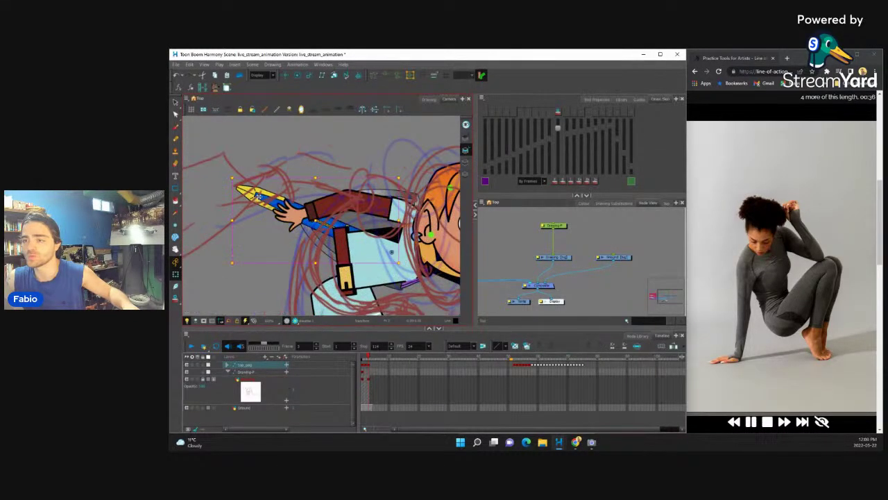
{"action": "scroll", "coordinate": [270, 201], "scroll_direction": "down", "scroll_amount": 3}
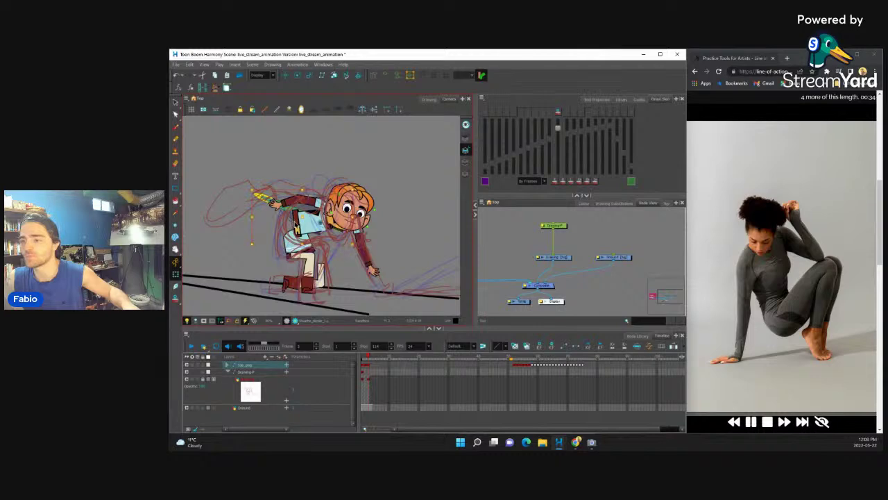
{"action": "left_click", "coordinate": [297, 225]}
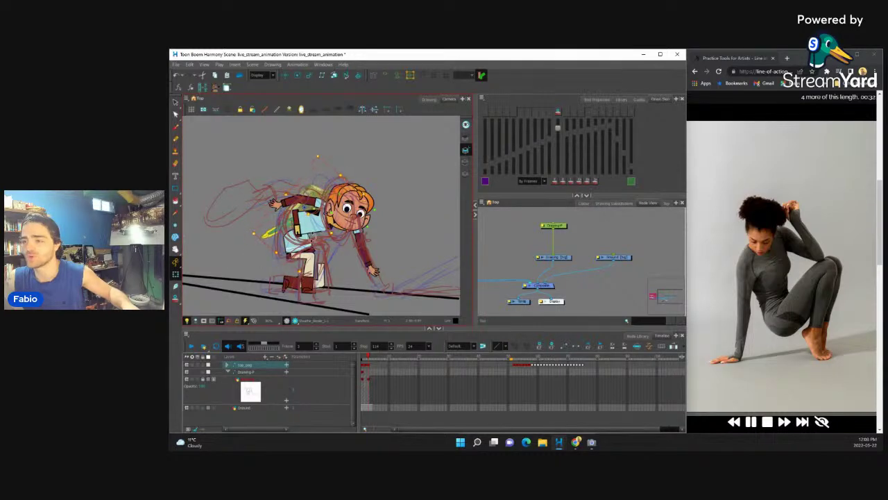
{"action": "scroll", "coordinate": [304, 220], "scroll_direction": "up", "scroll_amount": 2}
{"action": "scroll", "coordinate": [294, 212], "scroll_direction": "down", "scroll_amount": 3}
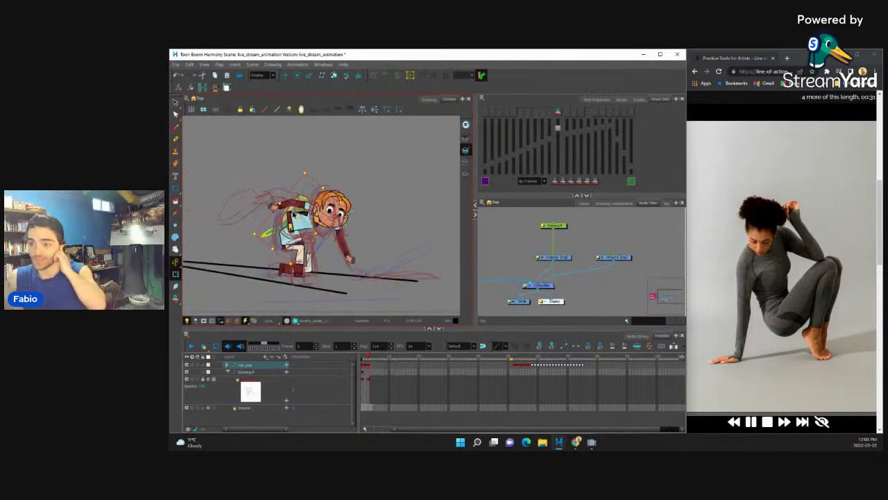
{"action": "scroll", "coordinate": [295, 214], "scroll_direction": "down", "scroll_amount": 1}
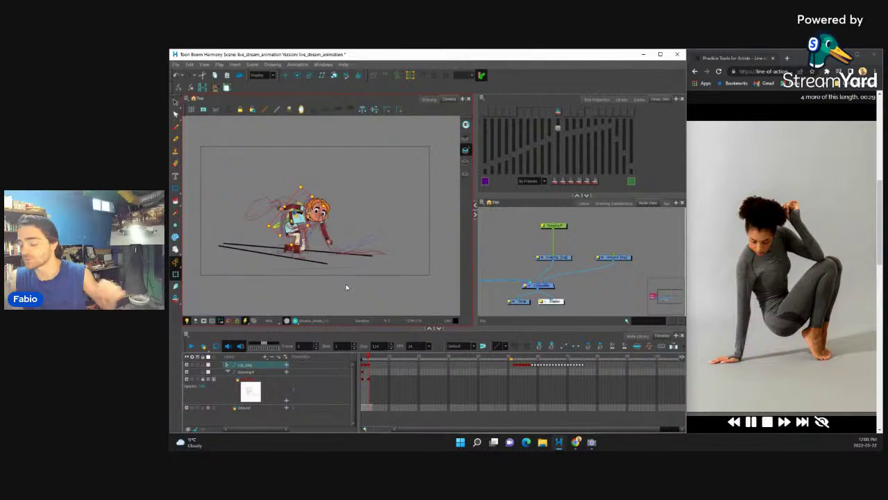
- On frame 1, reshape both eyebrows into an angry frown and shift the pupils up toward them
{"action": "left_click_drag", "start_coordinate": [370, 358], "coordinate": [360, 358]}
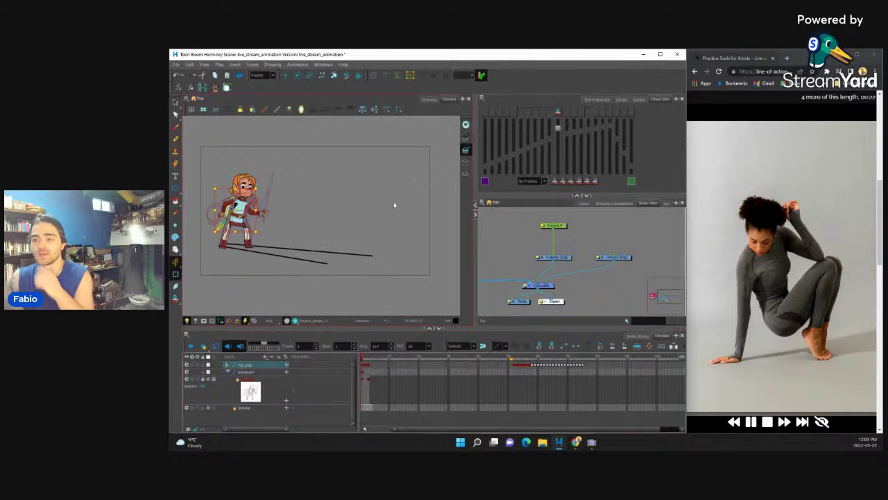
{"action": "scroll", "coordinate": [393, 201], "scroll_direction": "down", "scroll_amount": 2}
{"action": "scroll", "coordinate": [373, 198], "scroll_direction": "up", "scroll_amount": 6}
{"action": "scroll", "coordinate": [302, 164], "scroll_direction": "up", "scroll_amount": 4}
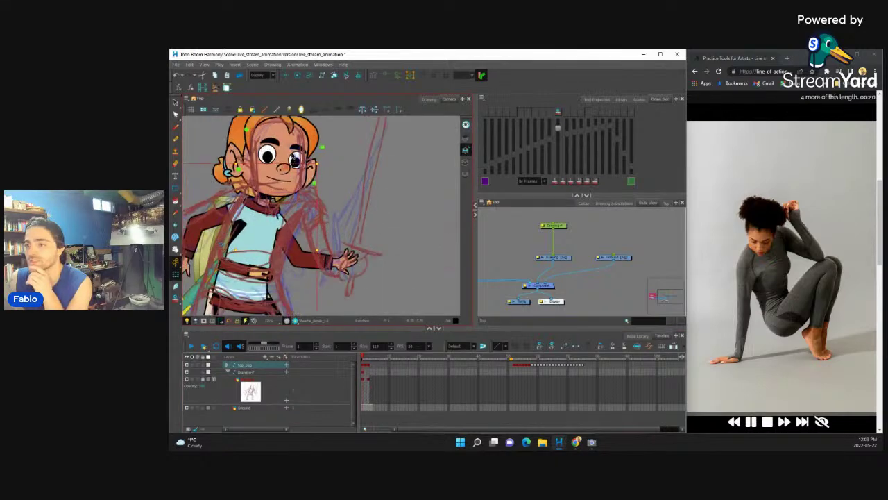
{"action": "scroll", "coordinate": [296, 143], "scroll_direction": "up", "scroll_amount": 2}
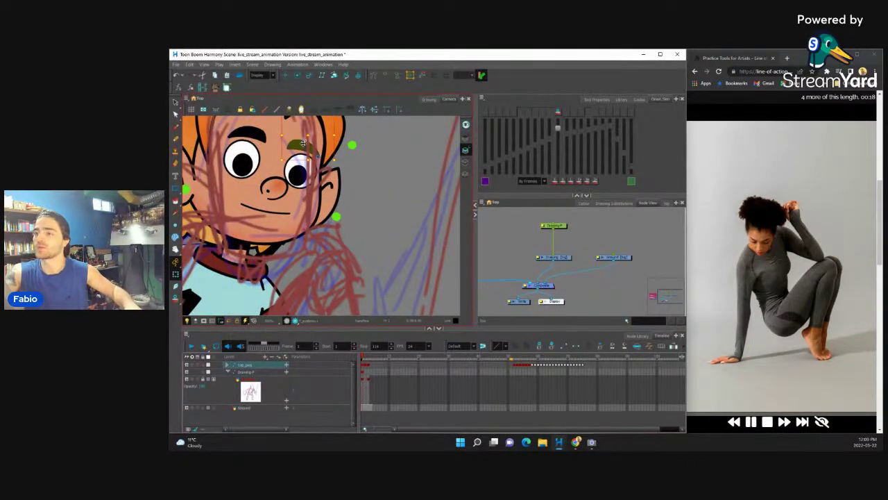
{"action": "key", "text": "."}
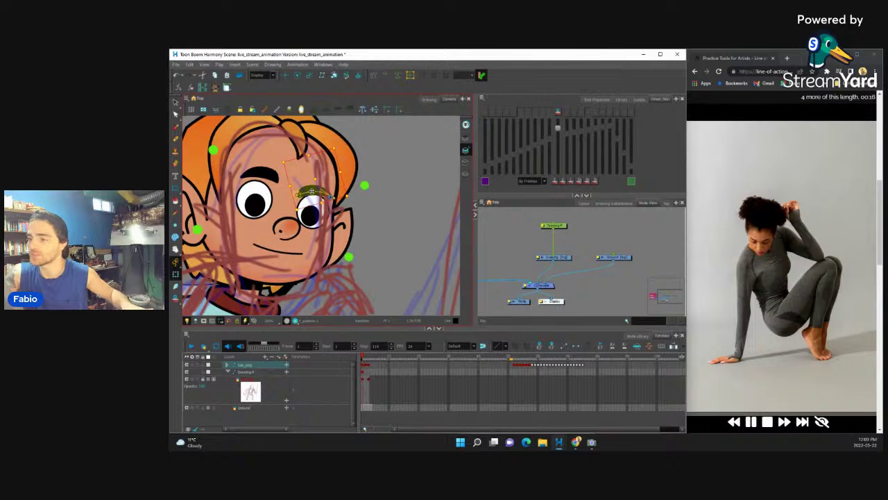
{"action": "left_click", "coordinate": [299, 202]}
{"action": "left_click_drag", "start_coordinate": [296, 202], "coordinate": [330, 203]}
{"action": "left_click_drag", "start_coordinate": [276, 178], "coordinate": [281, 204]}
{"action": "left_click_drag", "start_coordinate": [239, 178], "coordinate": [256, 166]}
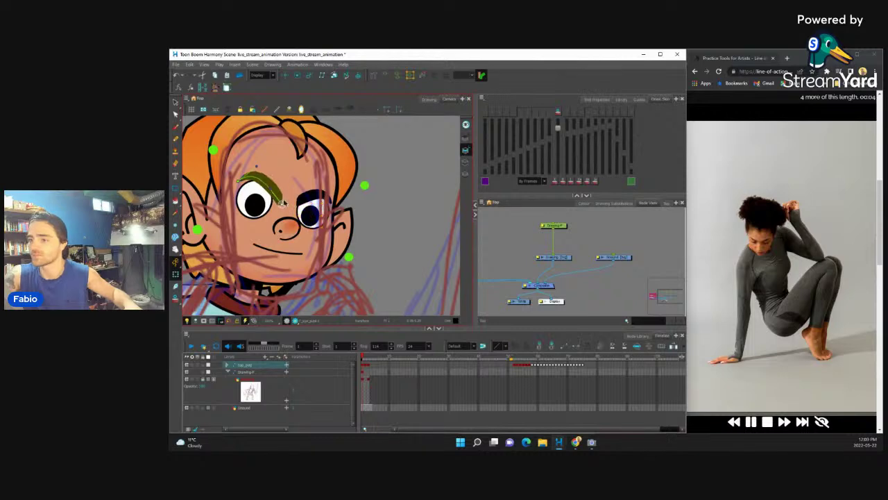
{"action": "left_click", "coordinate": [312, 218]}
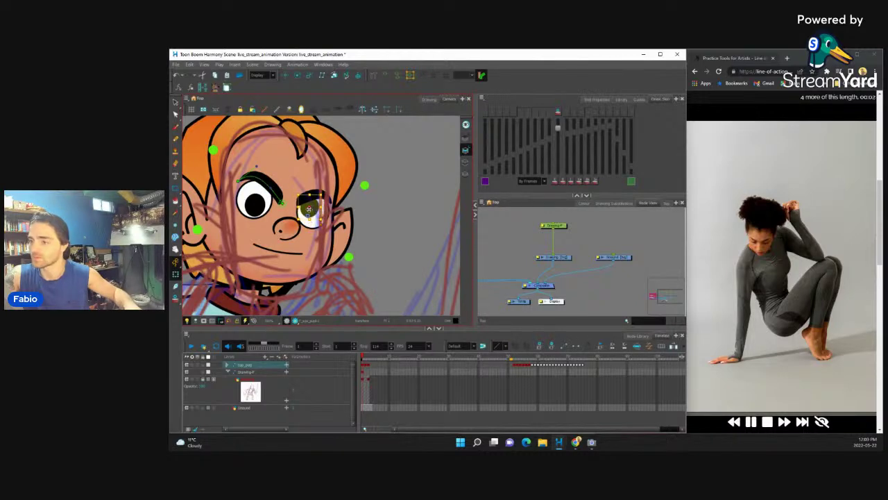
{"action": "left_click", "coordinate": [267, 198]}
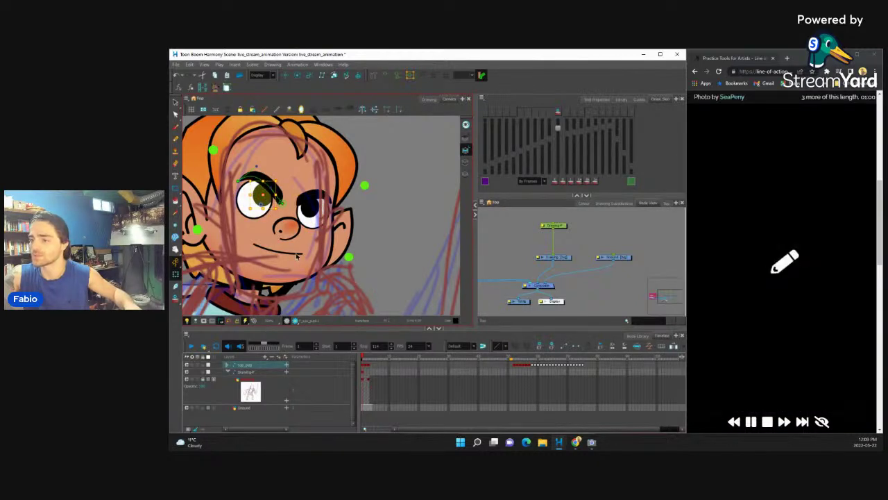
- Swap the closed mouth on frame 1 for the drawing substitution with clenched, visible teeth
{"action": "left_click", "coordinate": [298, 254]}
{"action": "left_click", "coordinate": [619, 203]}
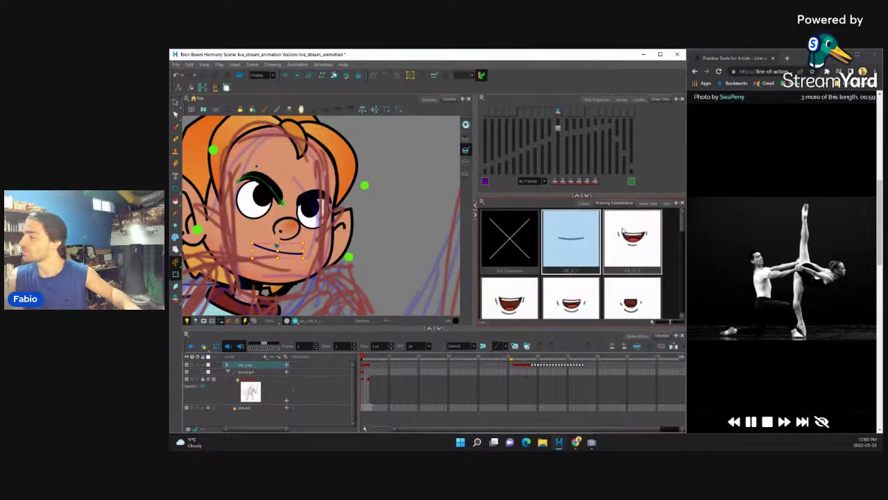
{"action": "scroll", "coordinate": [678, 246], "scroll_direction": "down", "scroll_amount": 3}
{"action": "scroll", "coordinate": [678, 246], "scroll_direction": "down", "scroll_amount": 5}
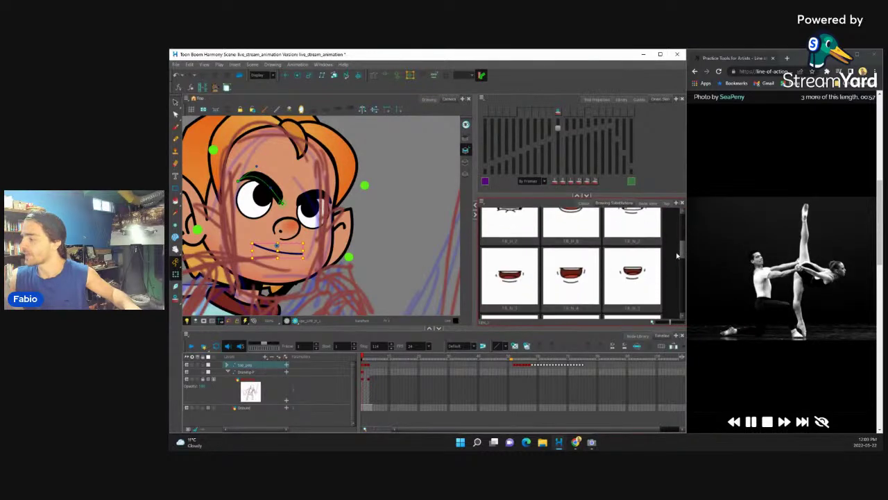
{"action": "scroll", "coordinate": [671, 293], "scroll_direction": "up", "scroll_amount": 5}
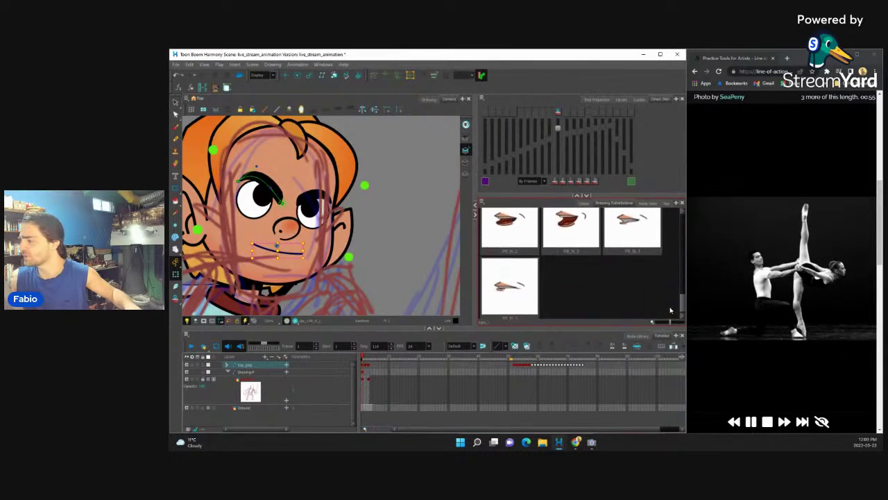
{"action": "scroll", "coordinate": [669, 240], "scroll_direction": "up", "scroll_amount": 2}
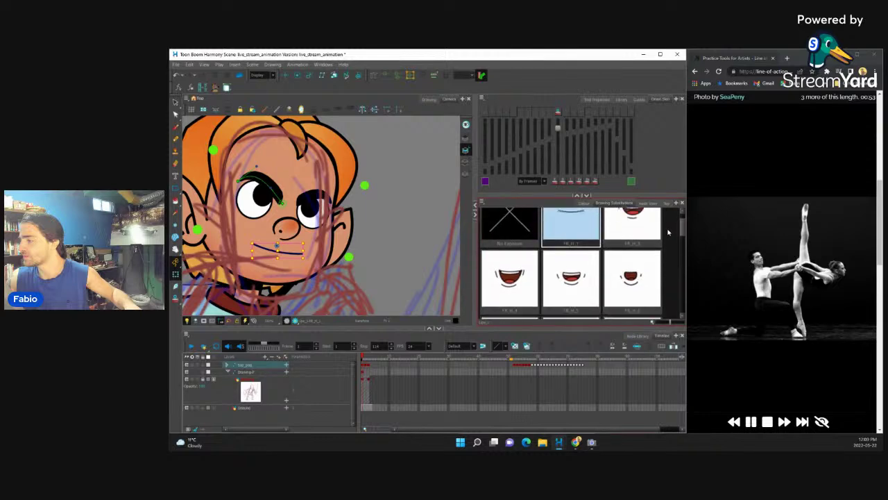
{"action": "scroll", "coordinate": [634, 281], "scroll_direction": "down", "scroll_amount": 3}
{"action": "left_click", "coordinate": [633, 282]}
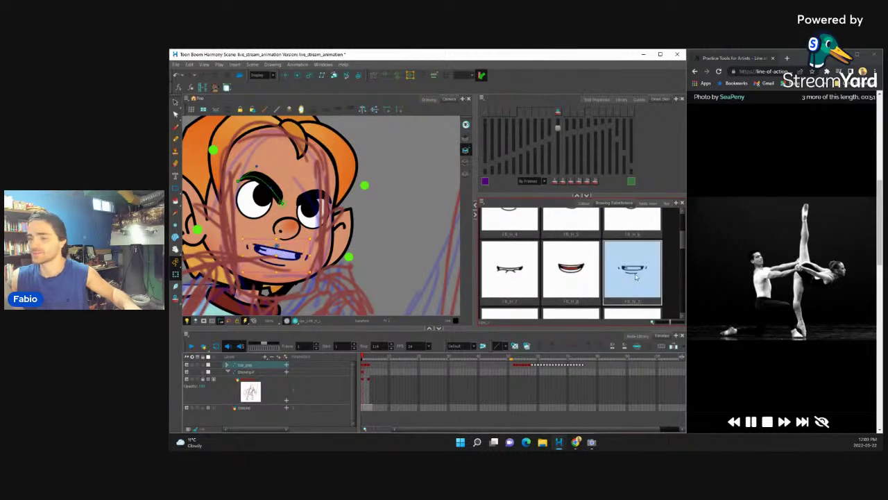
- Shift the group of facial features slightly down the head and lower the front hair with its forelock on frame 1
{"action": "left_click_drag", "start_coordinate": [322, 206], "coordinate": [349, 197]}
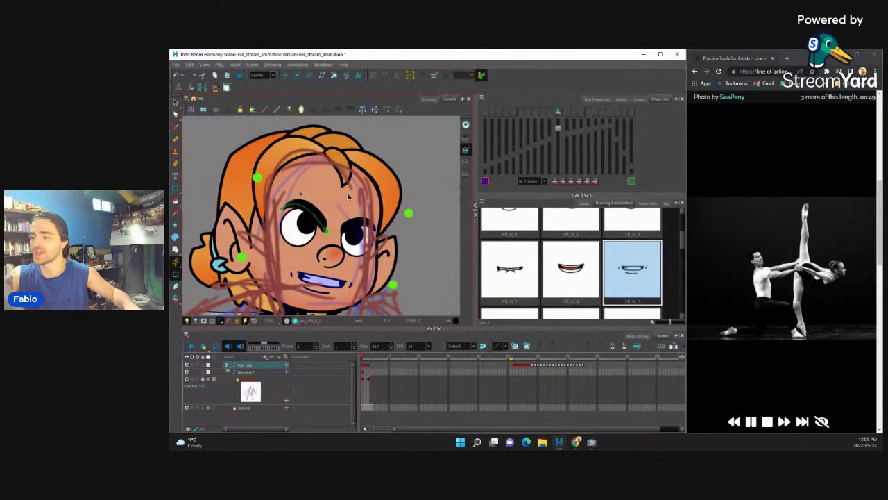
{"action": "left_click", "coordinate": [328, 208]}
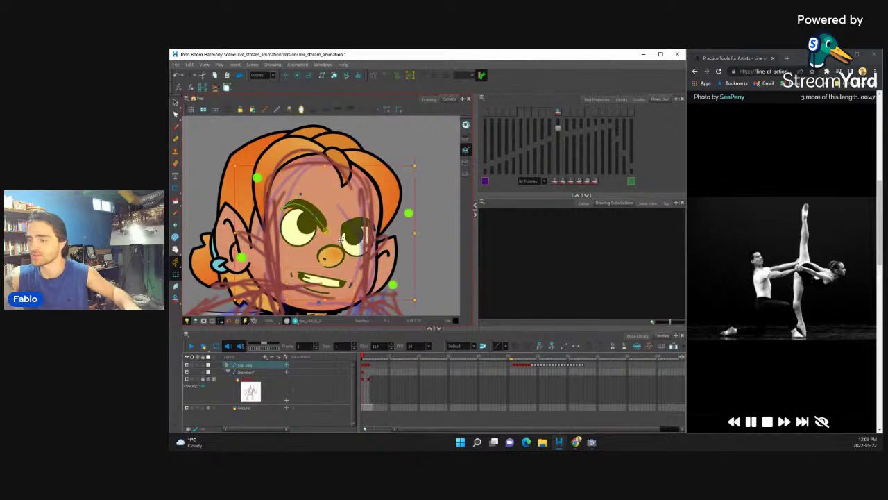
{"action": "left_click_drag", "start_coordinate": [325, 236], "coordinate": [329, 172]}
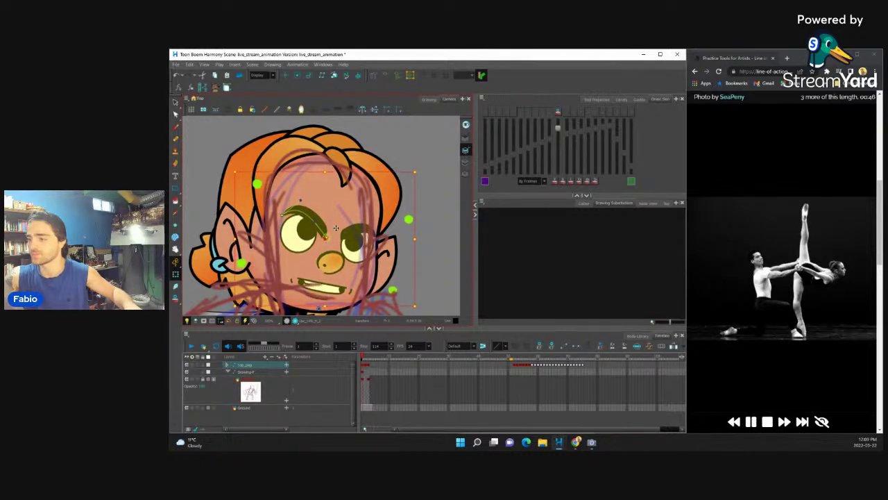
{"action": "left_click", "coordinate": [340, 166]}
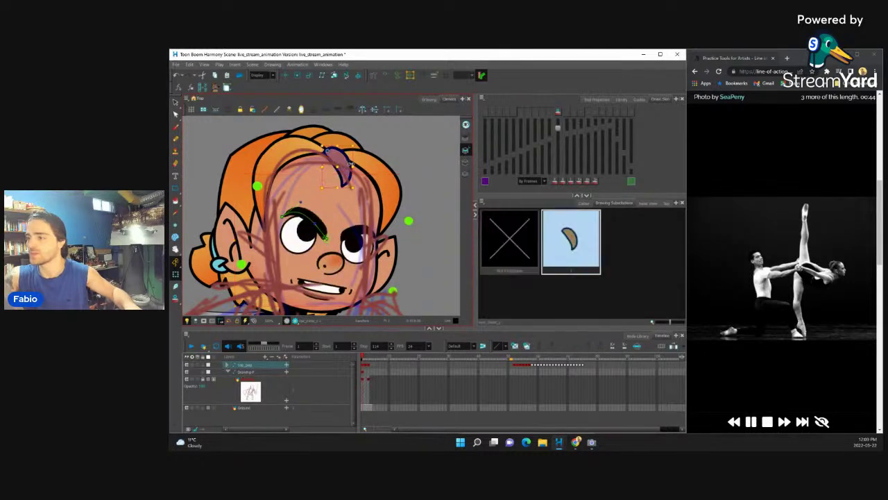
{"action": "left_click", "coordinate": [335, 167]}
{"action": "left_click_drag", "start_coordinate": [335, 167], "coordinate": [332, 181]}
{"action": "left_click", "coordinate": [234, 283]}
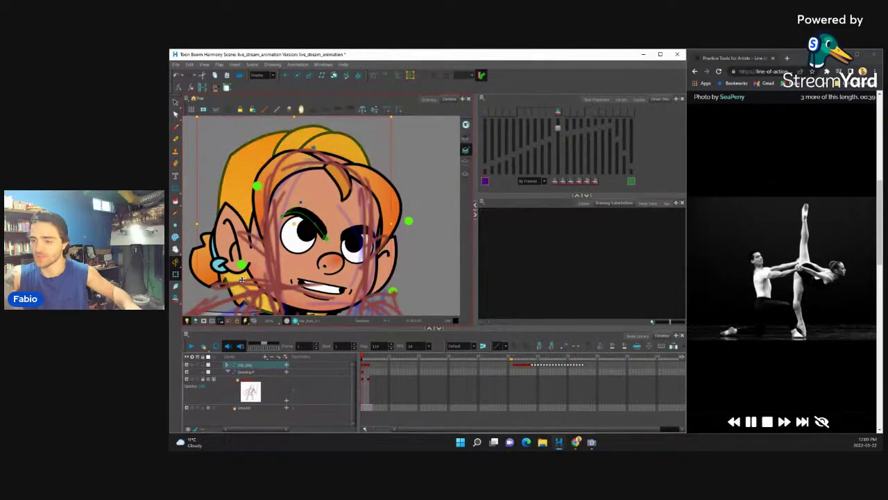
{"action": "left_click", "coordinate": [238, 210]}
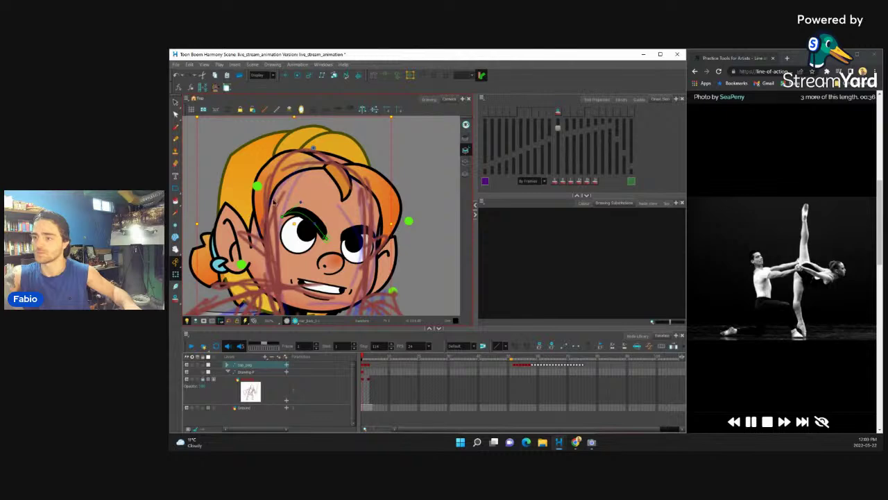
{"action": "left_click", "coordinate": [208, 277]}
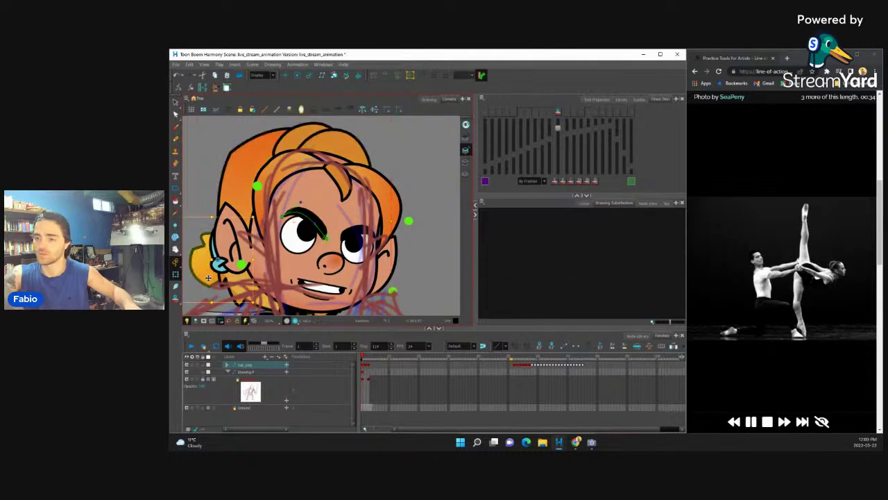
{"action": "left_click", "coordinate": [226, 268]}
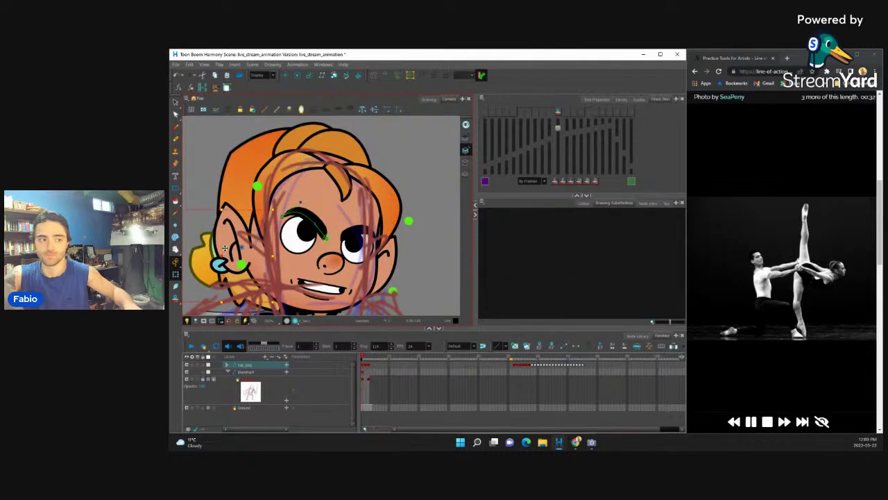
{"action": "scroll", "coordinate": [333, 180], "scroll_direction": "down", "scroll_amount": 2}
{"action": "left_click", "coordinate": [345, 168]}
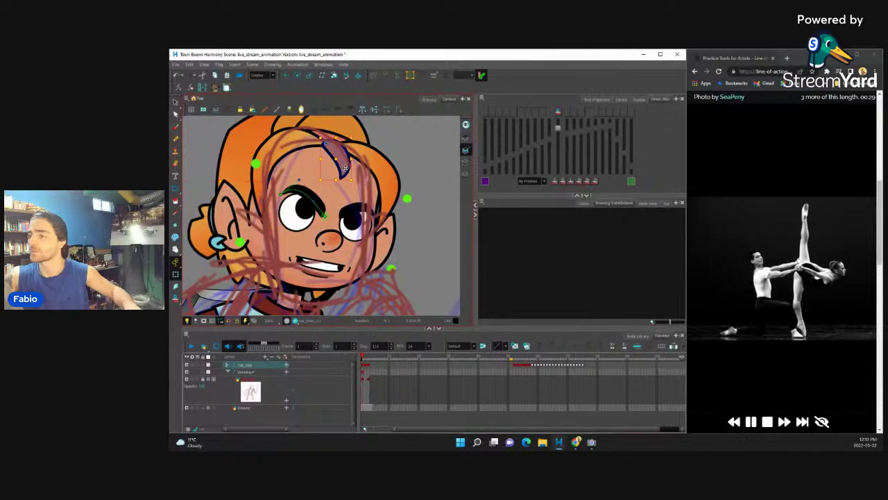
{"action": "left_click", "coordinate": [347, 134]}
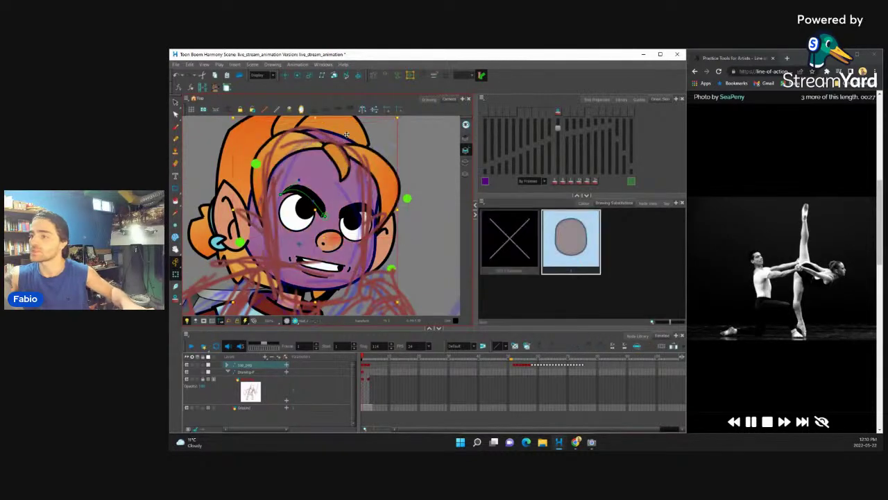
{"action": "key", "text": "Escape"}
- Select the character's whole head and tilt it slightly backward on frame 1 to match the rough sketch
{"action": "left_click", "coordinate": [385, 231]}
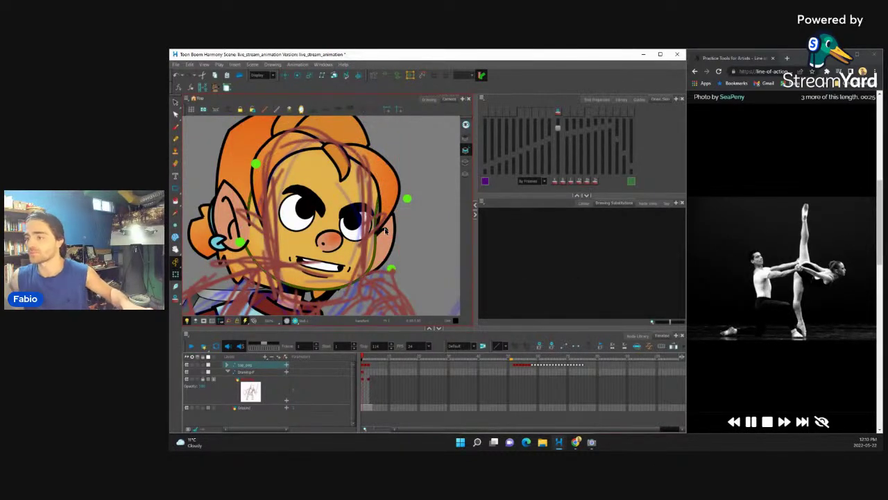
{"action": "scroll", "coordinate": [326, 215], "scroll_direction": "down", "scroll_amount": 3}
{"action": "left_click", "coordinate": [319, 208]}
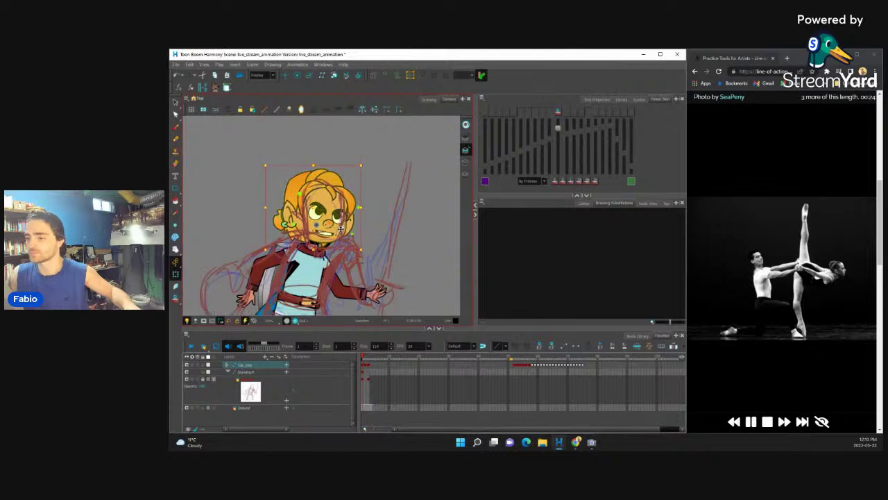
{"action": "left_click_drag", "start_coordinate": [367, 164], "coordinate": [356, 165]}
{"action": "left_click", "coordinate": [317, 239]}
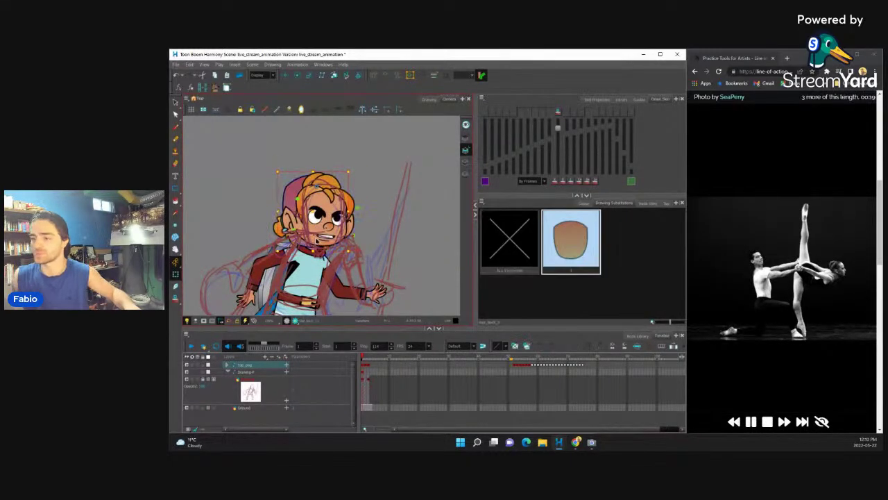
{"action": "key", "text": "Escape"}
{"action": "left_click", "coordinate": [316, 239]}
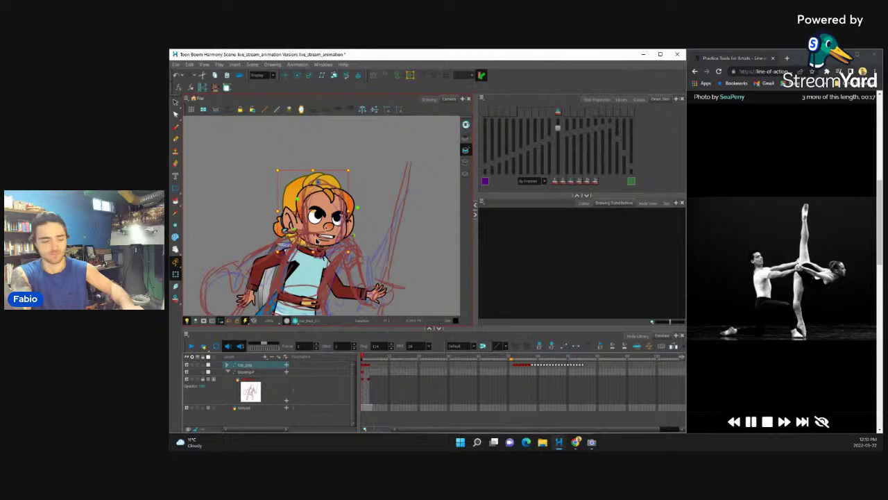
{"action": "scroll", "coordinate": [419, 181], "scroll_direction": "down", "scroll_amount": 2}
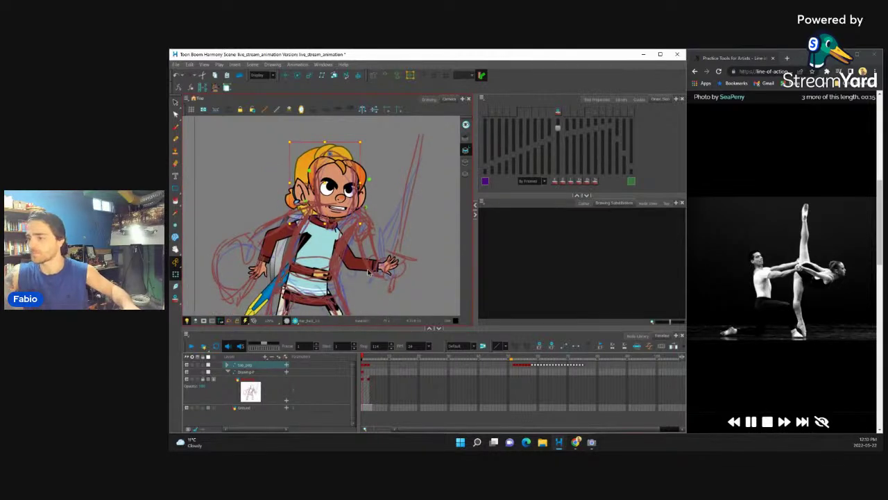
{"action": "scroll", "coordinate": [410, 228], "scroll_direction": "down", "scroll_amount": 1}
{"action": "left_click", "coordinate": [358, 189]}
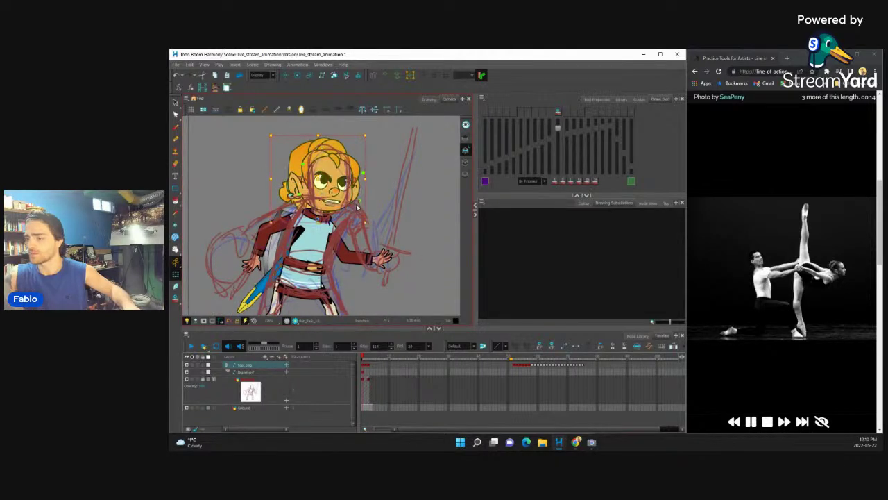
- Select the upper body together with the head and arms and rotate it slightly forward on frame 1
{"action": "left_click", "coordinate": [319, 232]}
{"action": "left_click_drag", "start_coordinate": [319, 233], "coordinate": [322, 229]}
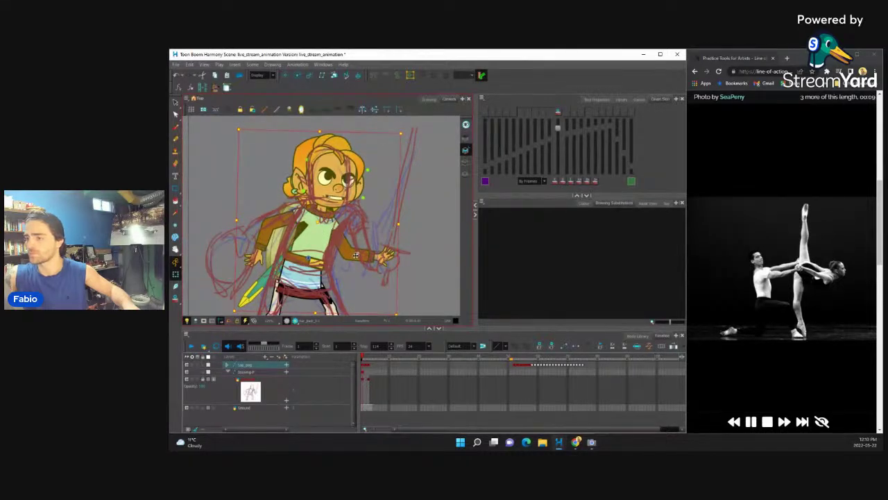
{"action": "left_click", "coordinate": [406, 209]}
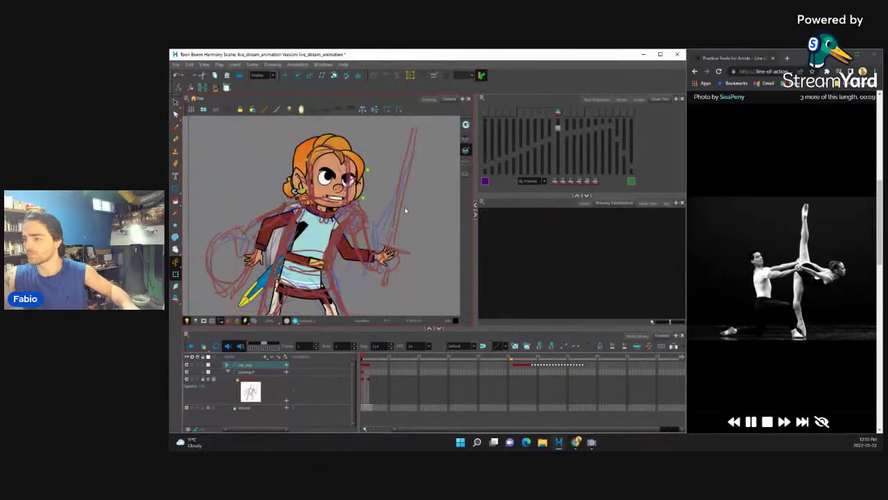
- Rotate the front forearm down toward the sketched sword hilt and swing the back forearm outward behind the body on frame 1
{"action": "left_click", "coordinate": [361, 235]}
{"action": "left_click_drag", "start_coordinate": [405, 265], "coordinate": [394, 288]}
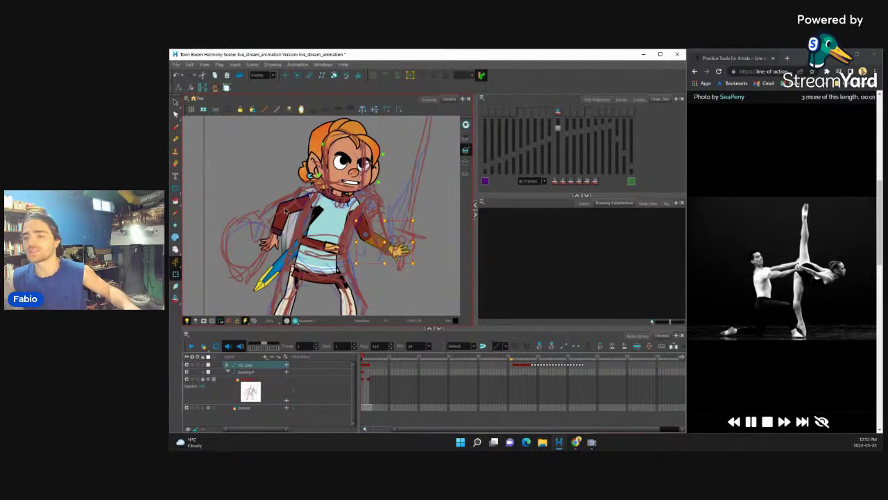
{"action": "scroll", "coordinate": [274, 234], "scroll_direction": "up", "scroll_amount": 2}
{"action": "left_click", "coordinate": [274, 234]}
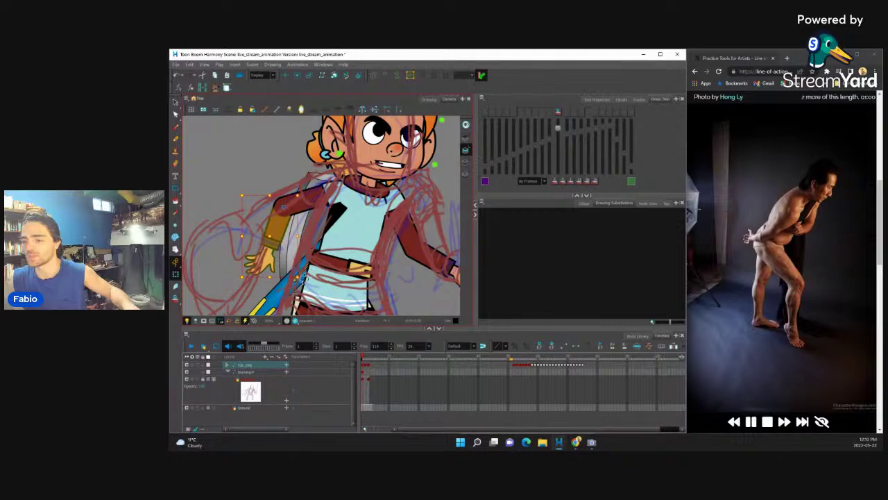
{"action": "left_click_drag", "start_coordinate": [304, 279], "coordinate": [253, 280]}
{"action": "scroll", "coordinate": [252, 280], "scroll_direction": "down", "scroll_amount": 3}
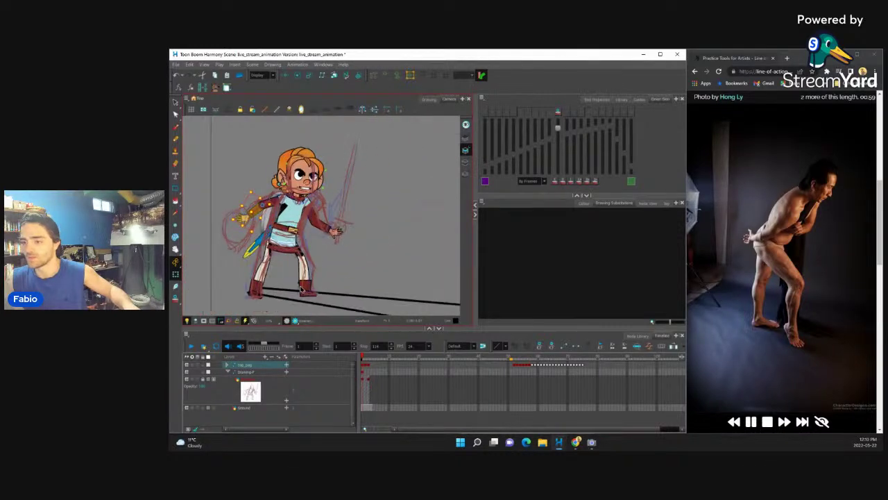
{"action": "scroll", "coordinate": [294, 239], "scroll_direction": "up", "scroll_amount": 2}
{"action": "scroll", "coordinate": [320, 251], "scroll_direction": "down", "scroll_amount": 2}
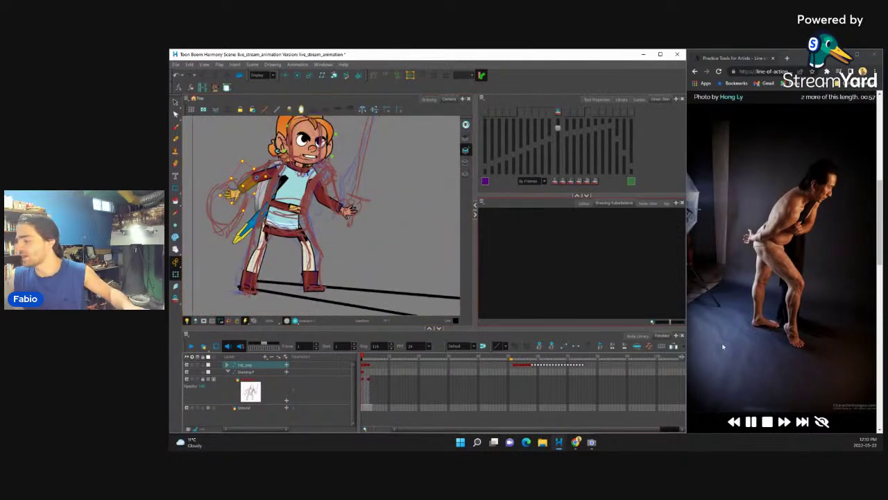
- Select the rough sketch's drawing layer and replace its exposure on frame 1 with an empty drawing
{"action": "left_click", "coordinate": [648, 203]}
{"action": "left_click", "coordinate": [564, 260]}
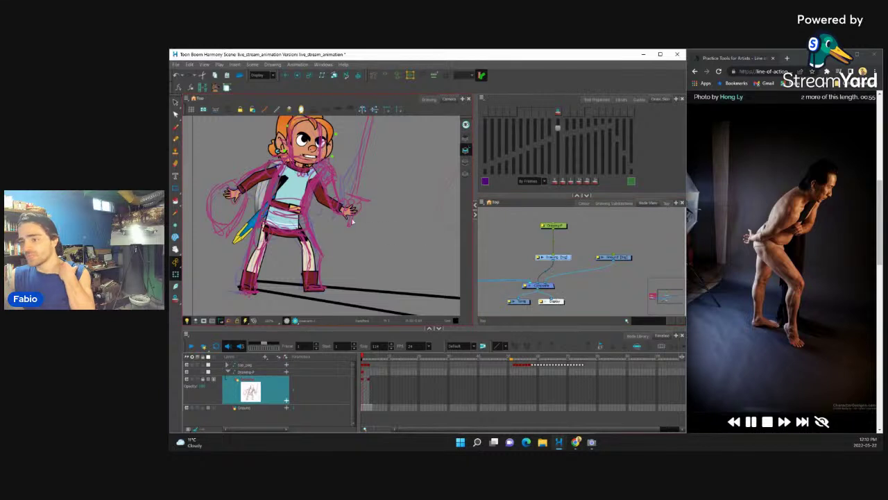
{"action": "left_click", "coordinate": [569, 305]}
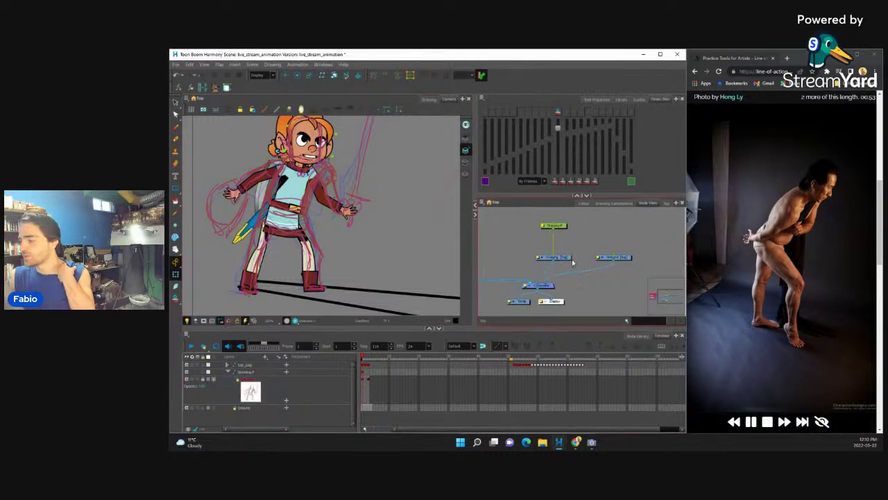
{"action": "left_click", "coordinate": [553, 256]}
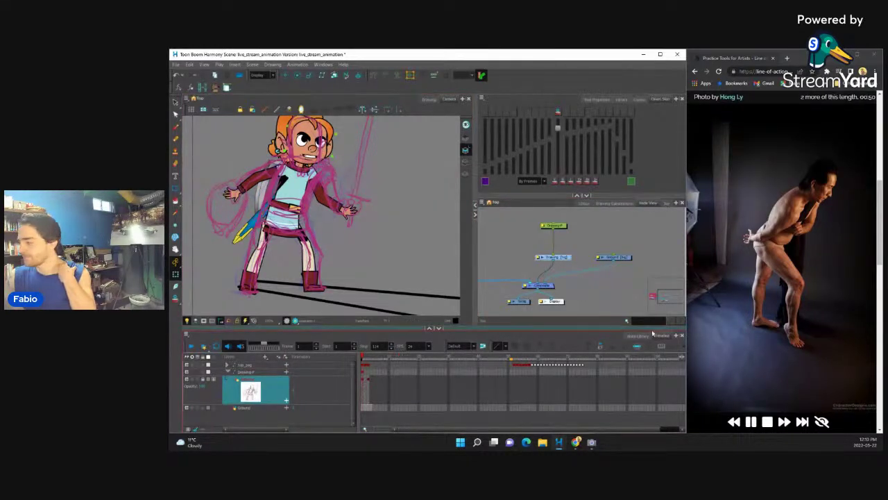
{"action": "mouse_move", "coordinate": [684, 349]}
{"action": "left_mouse_down"}
{"action": "mouse_move", "coordinate": [751, 345]}
{"action": "mouse_move", "coordinate": [688, 350]}
{"action": "left_mouse_up"}
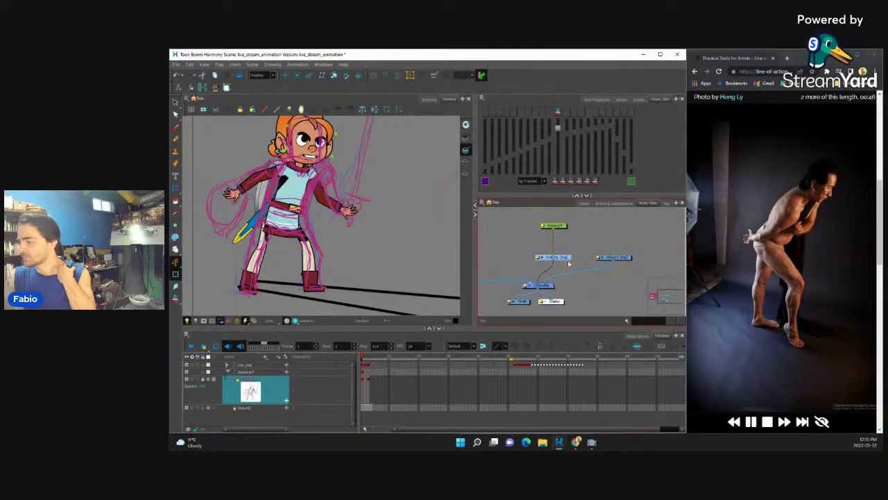
{"action": "left_click", "coordinate": [351, 241]}
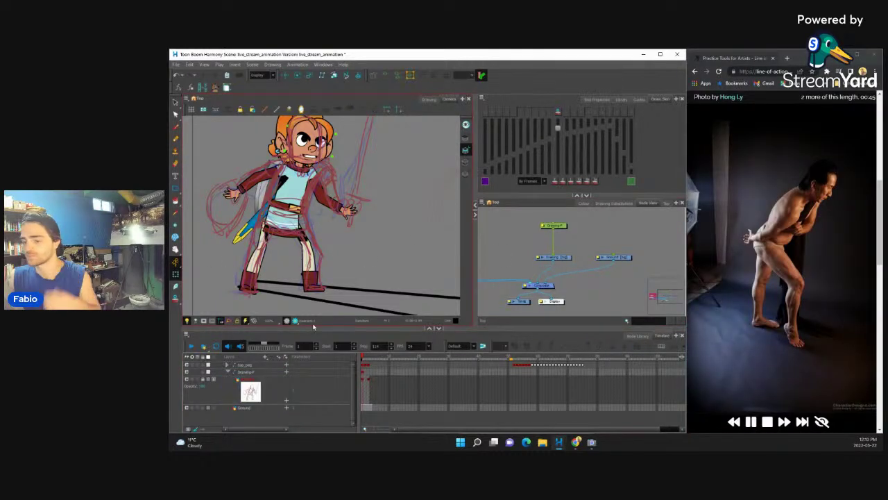
{"action": "left_click", "coordinate": [203, 382]}
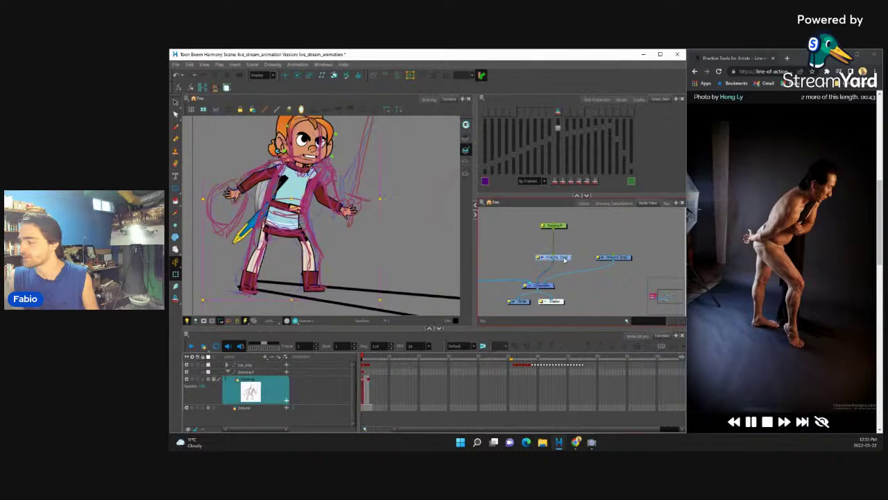
{"action": "key", "text": "shift+m"}
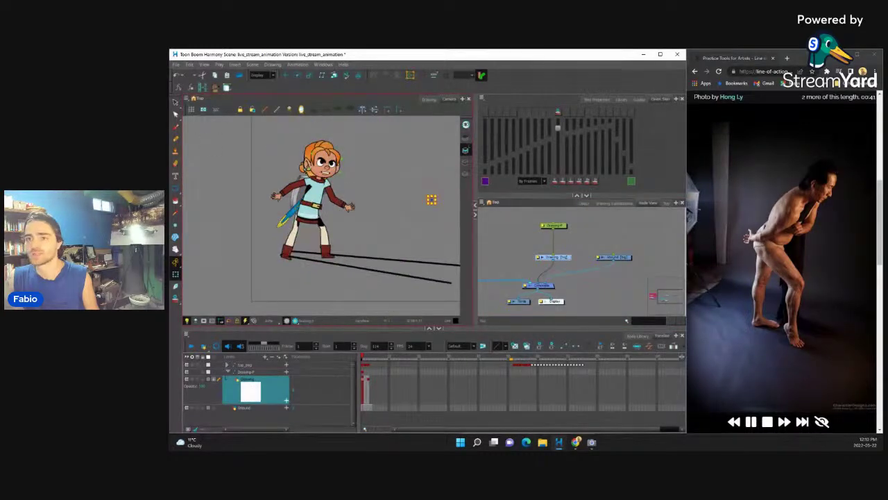
- Set up the Pencil tool with the Red colour from the live_stream_animation palette and reduce its maximum line size for thin strokes
{"action": "key", "text": "alt+b"}
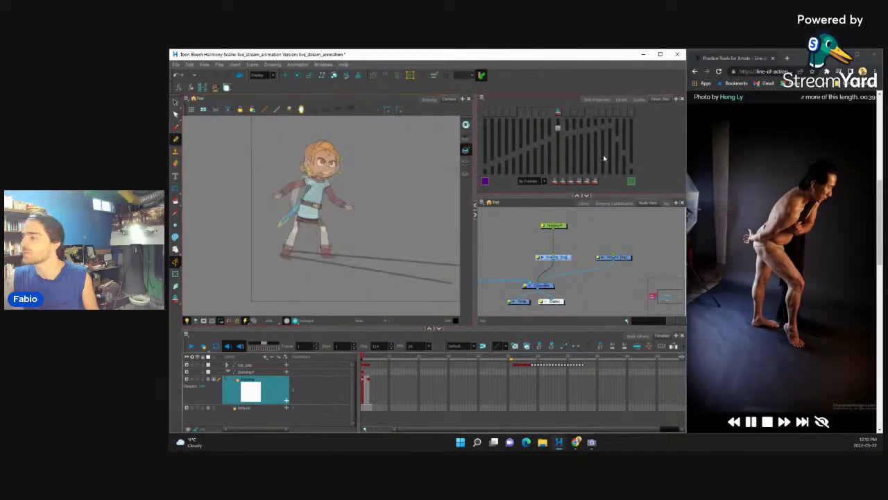
{"action": "left_click", "coordinate": [585, 203]}
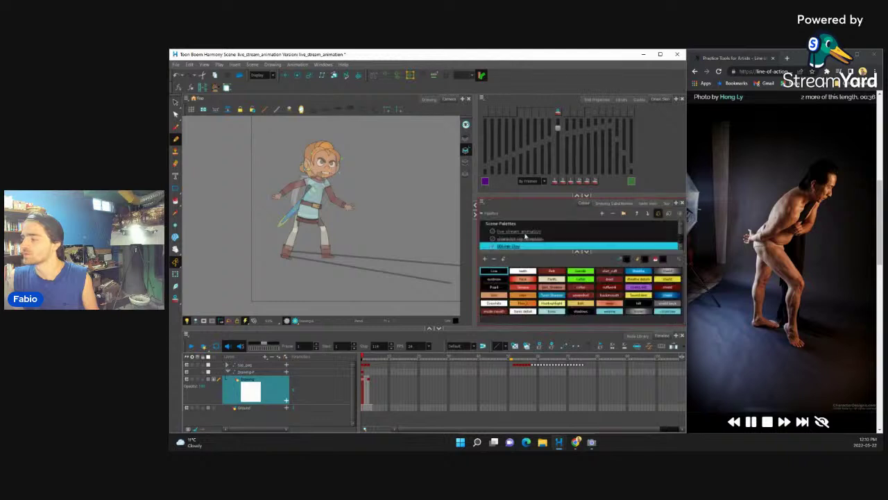
{"action": "left_click", "coordinate": [512, 232]}
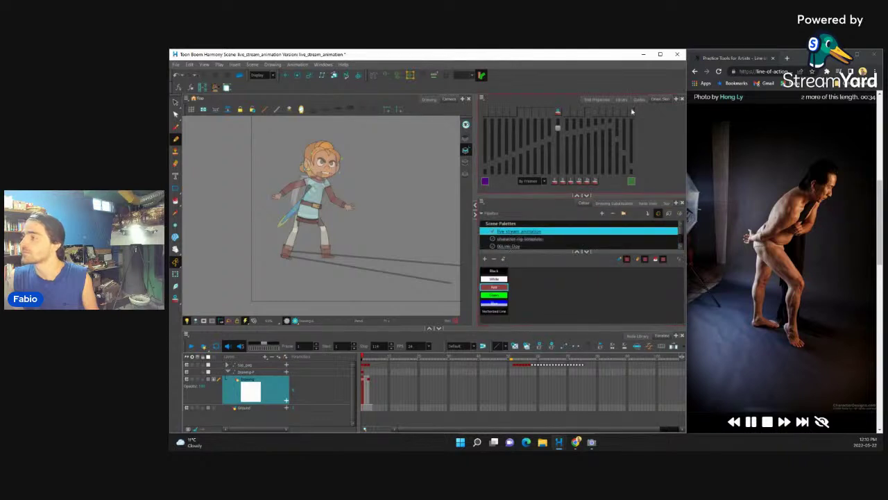
{"action": "left_click", "coordinate": [595, 99]}
{"action": "left_click_drag", "start_coordinate": [657, 151], "coordinate": [642, 152]}
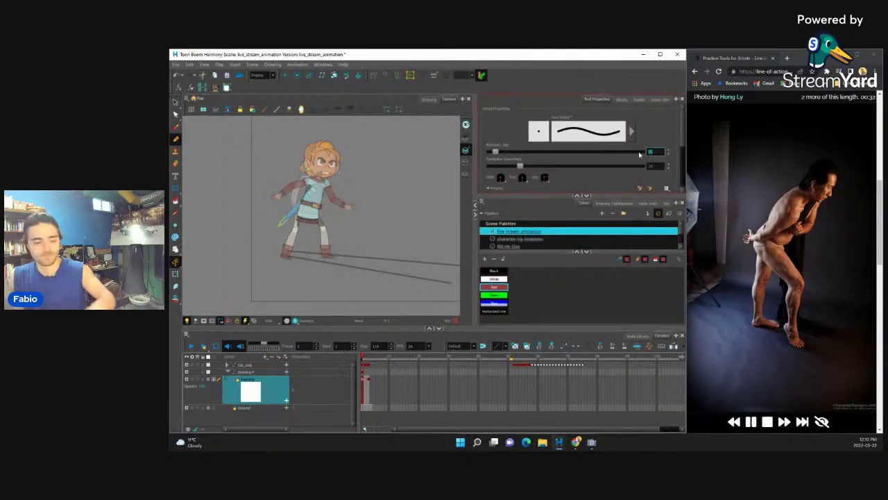
{"action": "type", "text": "10"}
{"action": "scroll", "coordinate": [323, 177], "scroll_direction": "up", "scroll_amount": 5}
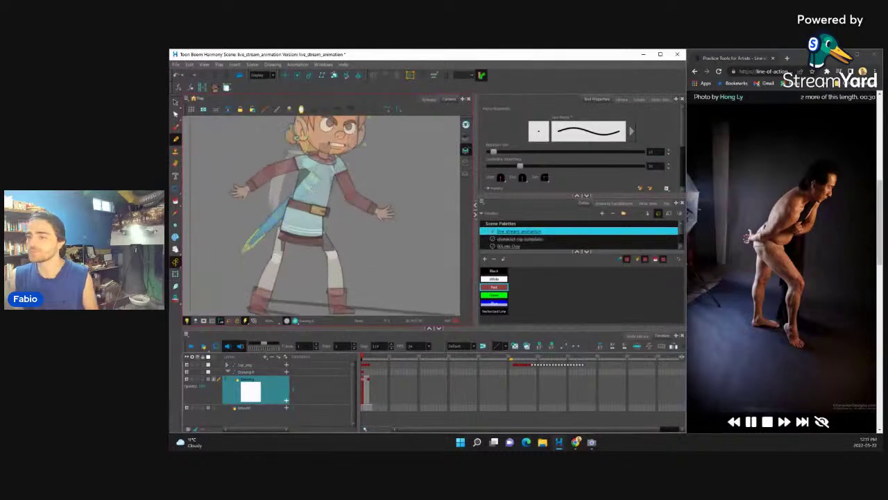
{"action": "scroll", "coordinate": [383, 260], "scroll_direction": "down", "scroll_amount": 5}
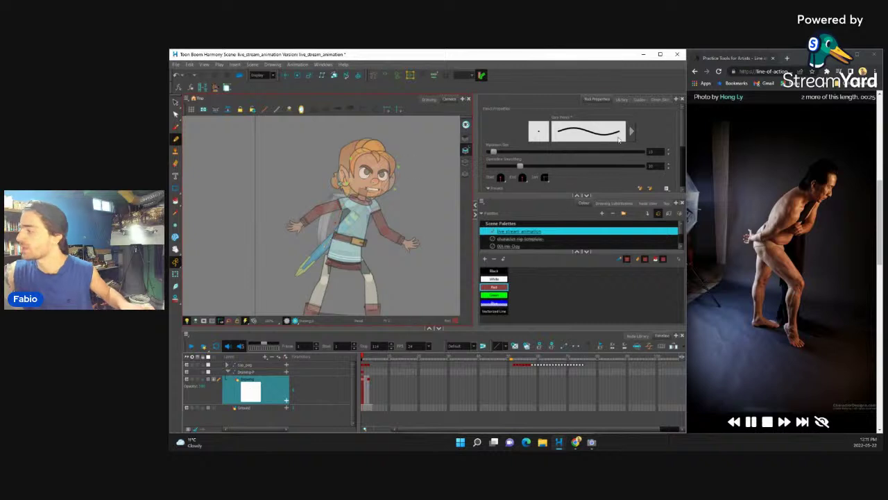
{"action": "left_click", "coordinate": [652, 150]}
{"action": "type", "text": "1"}
{"action": "key", "text": "Return"}
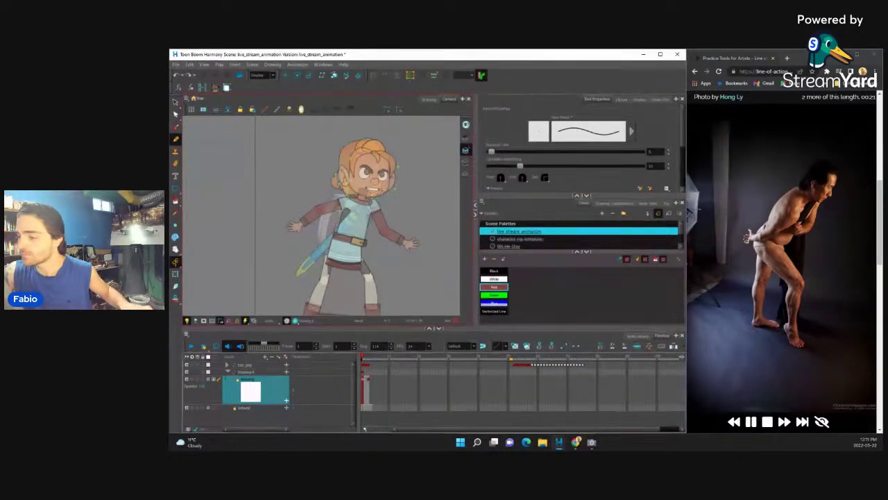
{"action": "left_click_drag", "start_coordinate": [325, 258], "coordinate": [347, 201]}
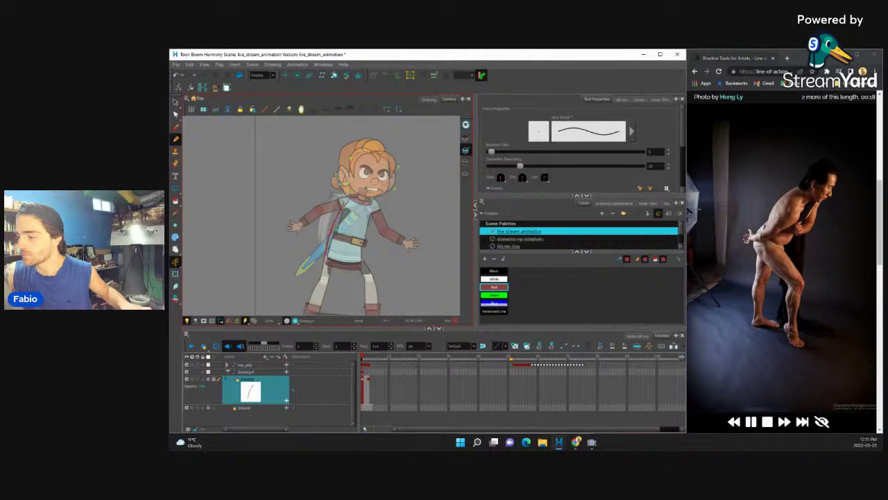
{"action": "key", "text": "ctrl+z"}
{"action": "key", "text": "ctrl+z"}
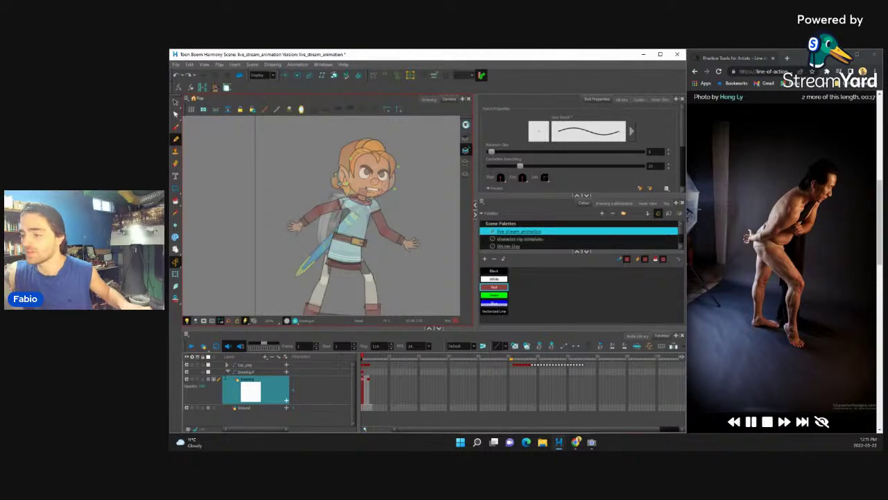
- Draw two thin red guide lines over the torso on frame 1, one along each side from the chest toward the hips
{"action": "left_click_drag", "start_coordinate": [322, 253], "coordinate": [330, 245]}
{"action": "left_click_drag", "start_coordinate": [370, 211], "coordinate": [362, 240]}
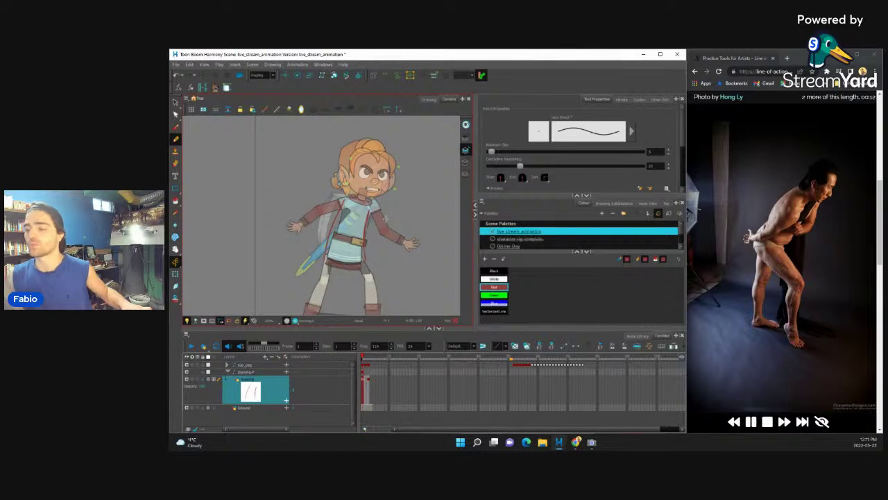
- Draw red guide lines for the tunic's hem on frame 1, joining the two torso side lines and redrawing undone strokes
{"action": "scroll", "coordinate": [365, 254], "scroll_direction": "up", "scroll_amount": 3}
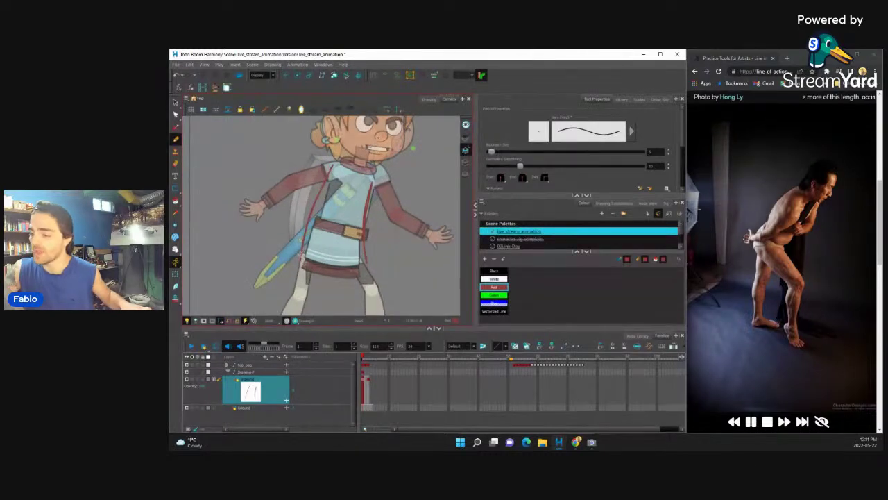
{"action": "mouse_move", "coordinate": [366, 258]}
{"action": "left_mouse_down"}
{"action": "mouse_move", "coordinate": [337, 261]}
{"action": "mouse_move", "coordinate": [346, 262]}
{"action": "left_mouse_up"}
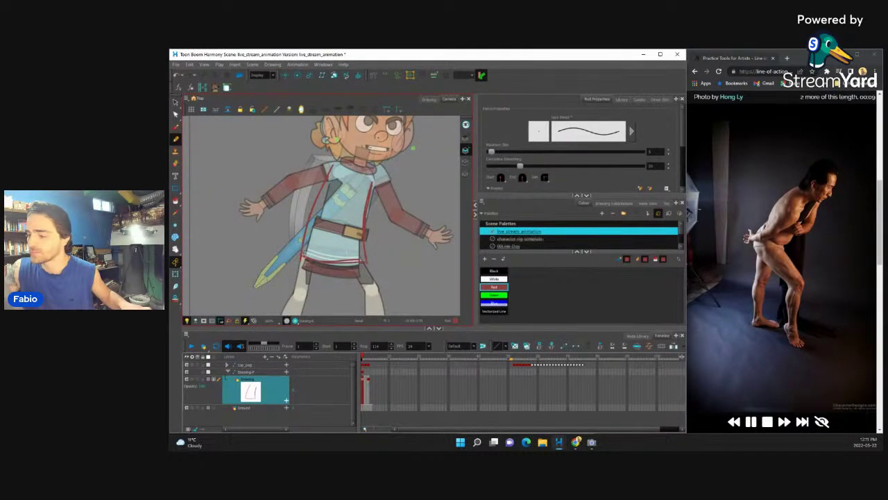
{"action": "key", "text": "ctrl+z"}
{"action": "key", "text": "ctrl+z"}
{"action": "left_click_drag", "start_coordinate": [395, 239], "coordinate": [394, 194]}
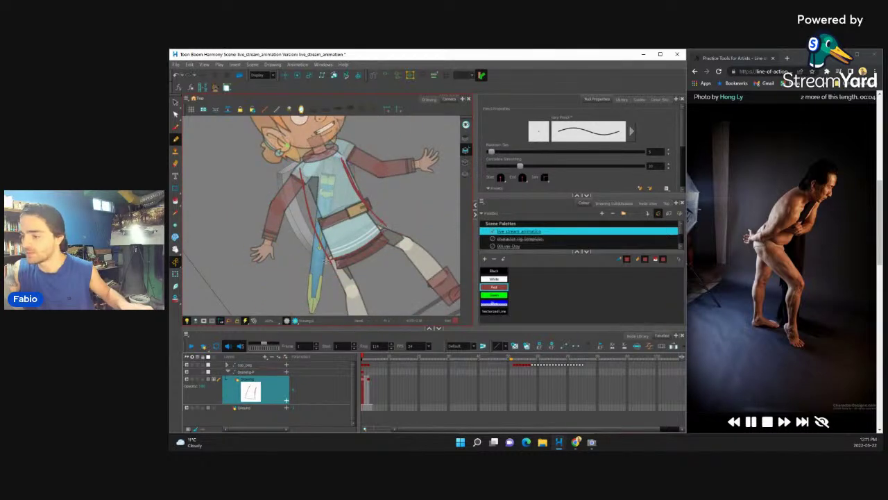
{"action": "left_click_drag", "start_coordinate": [387, 229], "coordinate": [376, 256]}
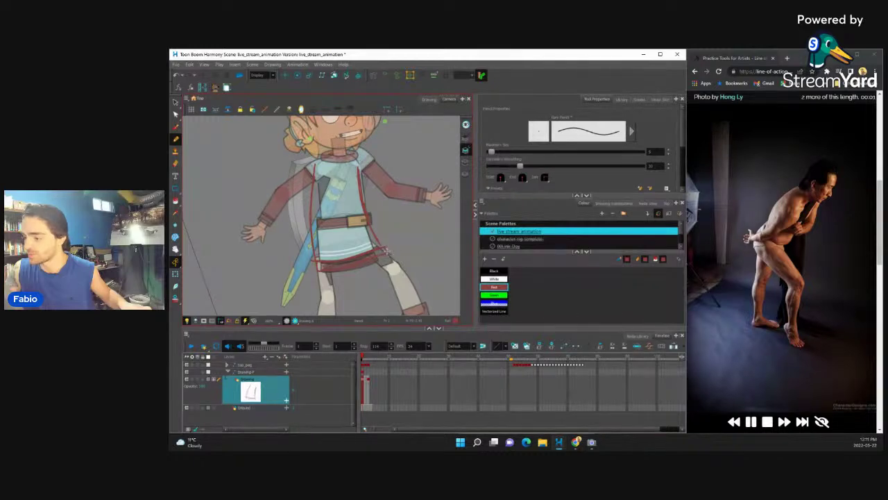
- Draw the belt band with its cross lines and the neck and collar as red guide lines over the torso
{"action": "left_click_drag", "start_coordinate": [378, 240], "coordinate": [399, 226]}
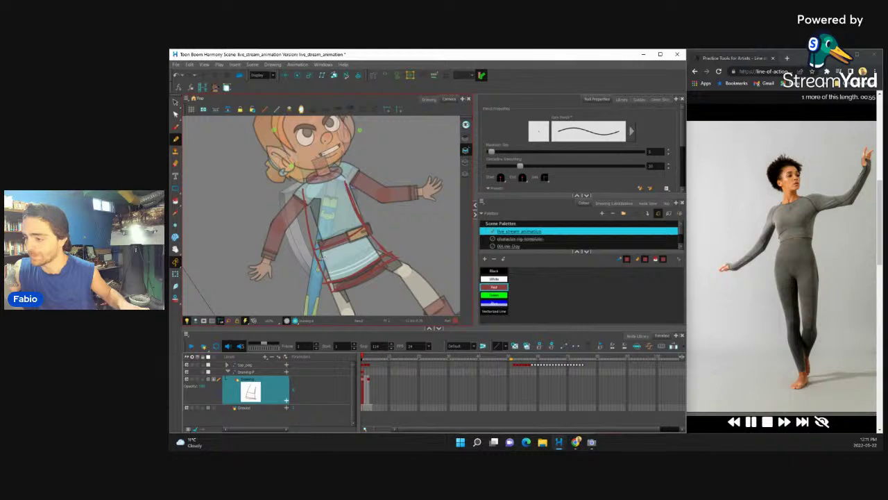
{"action": "left_click_drag", "start_coordinate": [372, 234], "coordinate": [319, 261]}
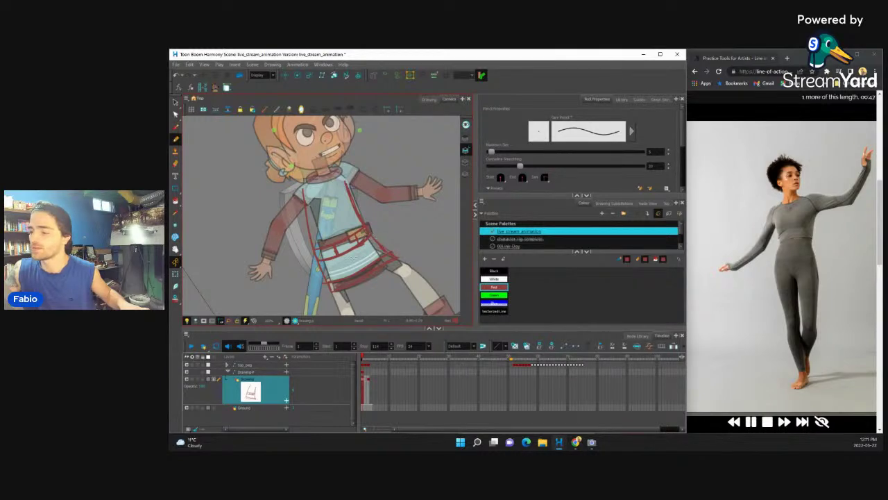
{"action": "mouse_move", "coordinate": [417, 208]}
{"action": "left_mouse_down"}
{"action": "mouse_move", "coordinate": [409, 180]}
{"action": "mouse_move", "coordinate": [430, 166]}
{"action": "mouse_move", "coordinate": [438, 188]}
{"action": "mouse_move", "coordinate": [423, 199]}
{"action": "mouse_move", "coordinate": [357, 170]}
{"action": "left_mouse_up"}
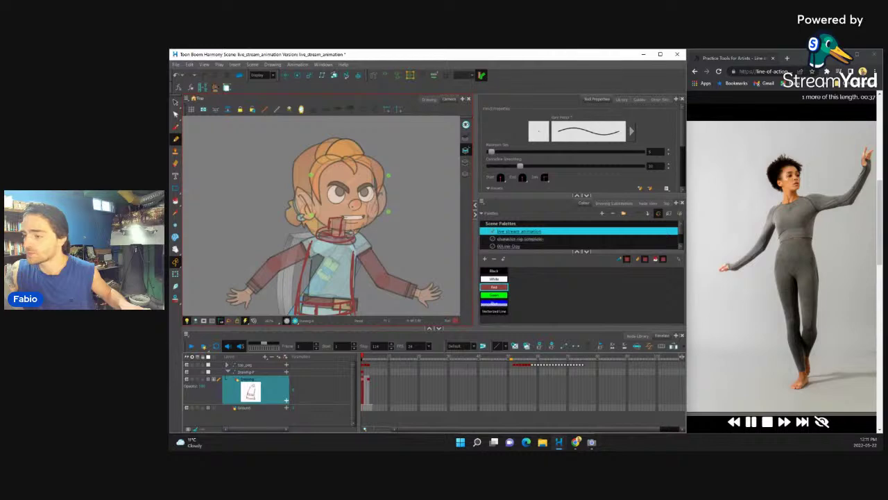
- Outline the shoulders, sleeves and cuffs of both arms with red guide lines
{"action": "left_click_drag", "start_coordinate": [404, 212], "coordinate": [383, 285]}
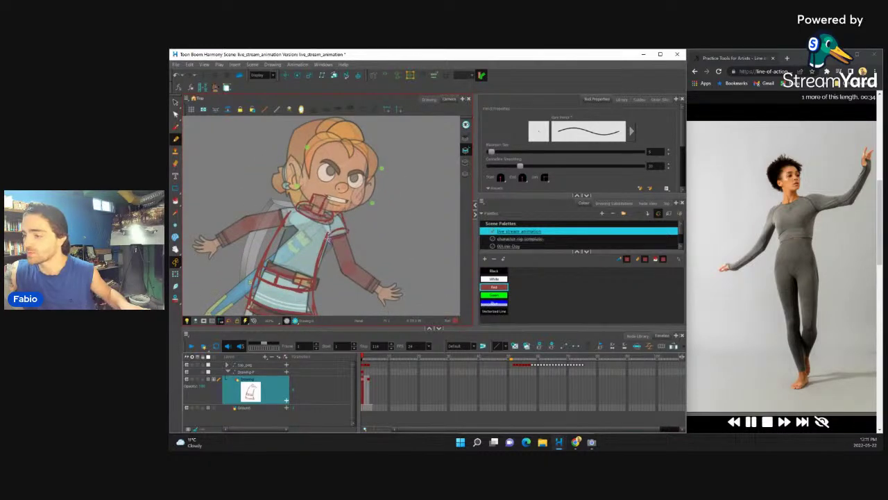
{"action": "left_click_drag", "start_coordinate": [357, 225], "coordinate": [391, 208]}
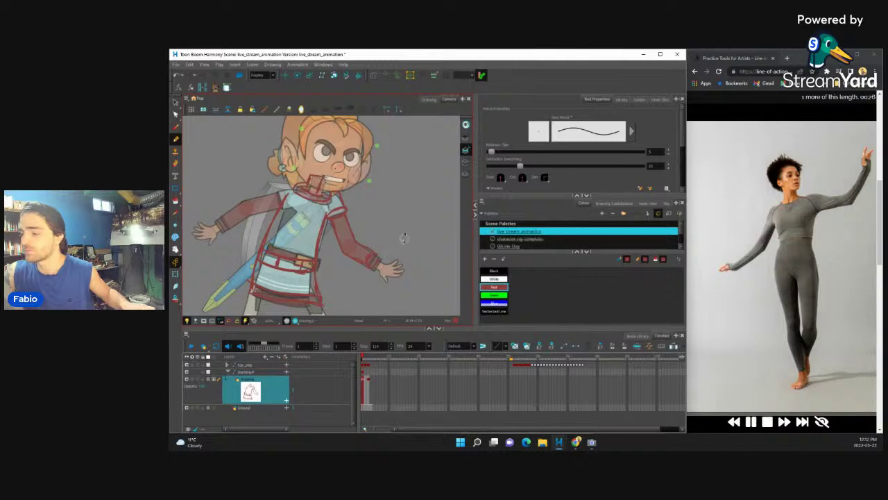
{"action": "left_click_drag", "start_coordinate": [404, 238], "coordinate": [411, 198]}
{"action": "left_click_drag", "start_coordinate": [362, 214], "coordinate": [449, 222]}
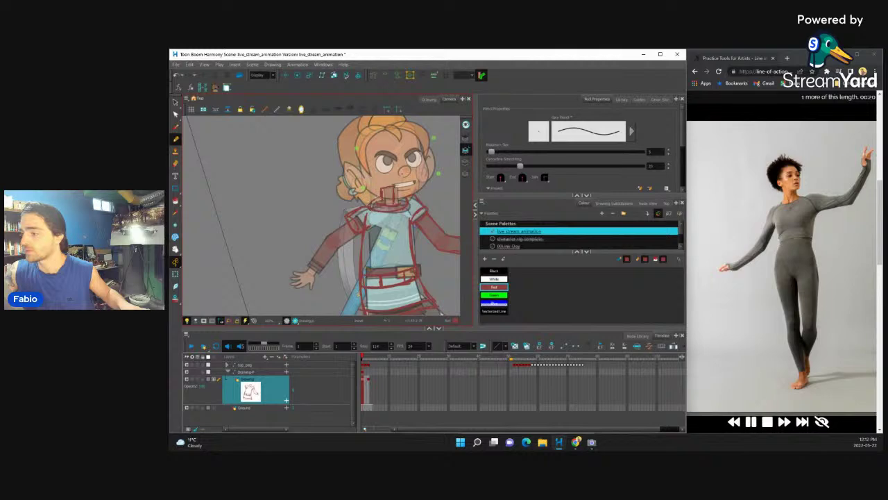
{"action": "left_click_drag", "start_coordinate": [420, 201], "coordinate": [439, 156]}
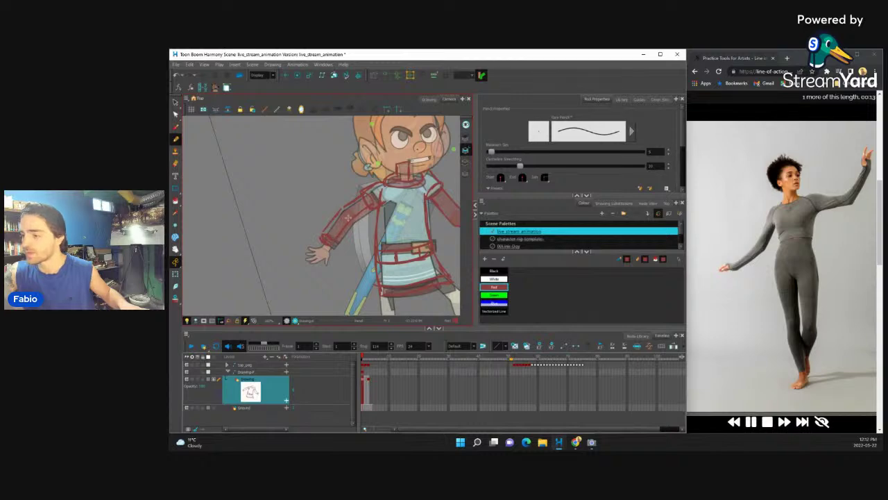
- Outline the front leg and its boot with red guide lines from the tunic's hem down to the sole
{"action": "scroll", "coordinate": [410, 158], "scroll_direction": "down", "scroll_amount": 5}
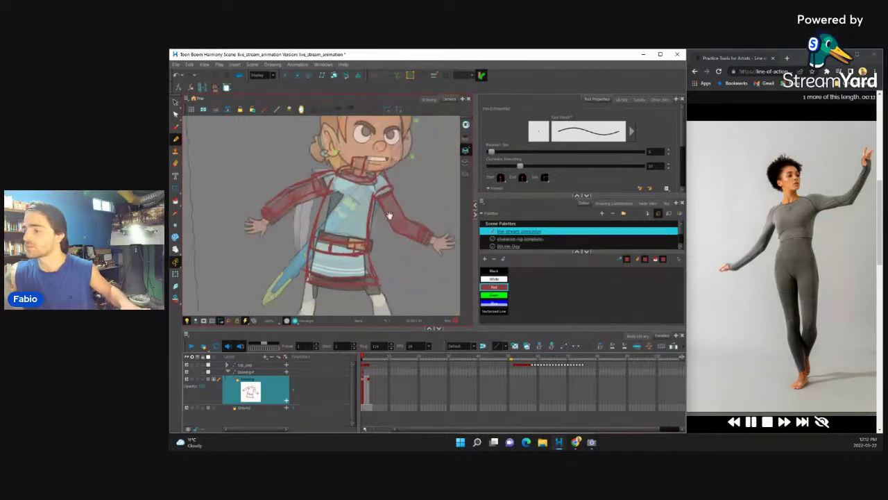
{"action": "scroll", "coordinate": [409, 159], "scroll_direction": "down", "scroll_amount": 3}
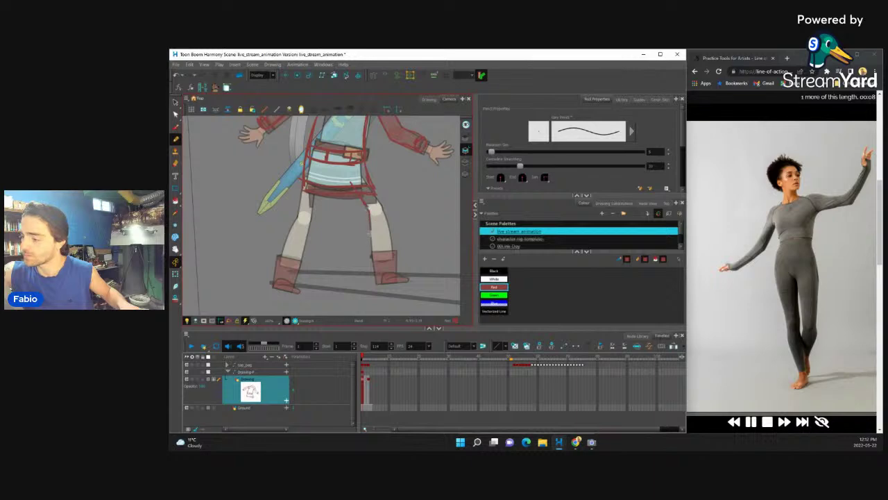
{"action": "left_click_drag", "start_coordinate": [371, 233], "coordinate": [372, 272]}
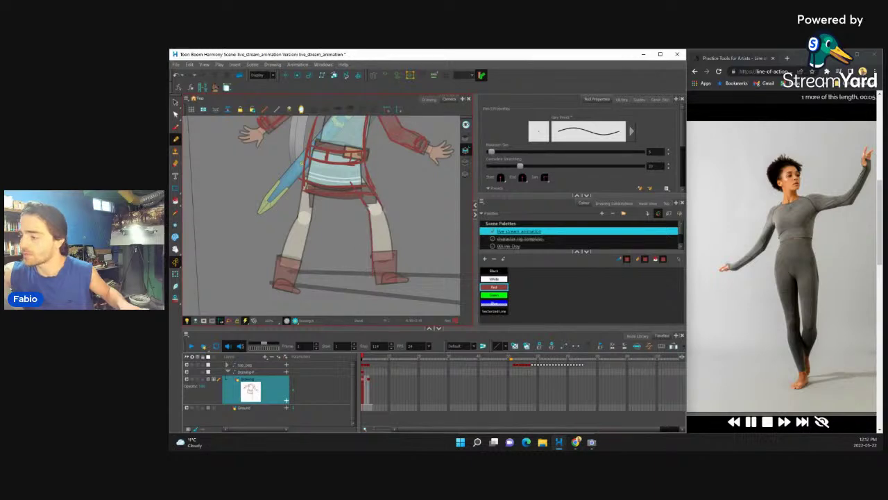
{"action": "left_click_drag", "start_coordinate": [413, 218], "coordinate": [425, 190]}
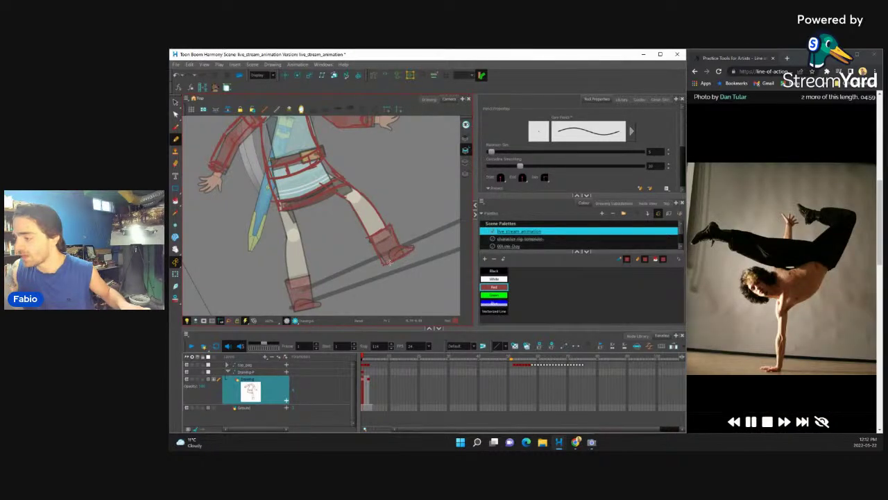
{"action": "left_click_drag", "start_coordinate": [389, 263], "coordinate": [376, 278]}
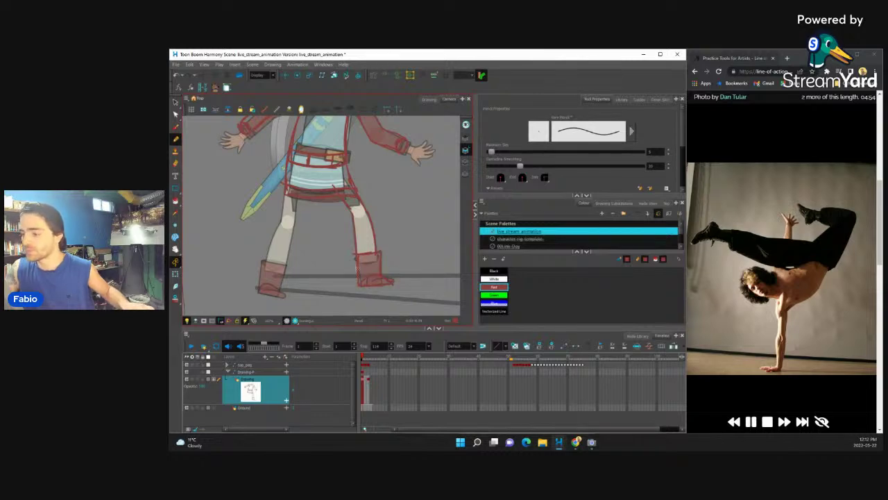
- Outline the back leg and its boot with red guide lines from the tunic's hem down to the sole
{"action": "mouse_move", "coordinate": [324, 227]}
{"action": "left_mouse_down"}
{"action": "mouse_move", "coordinate": [363, 161]}
{"action": "mouse_move", "coordinate": [315, 210]}
{"action": "left_mouse_up"}
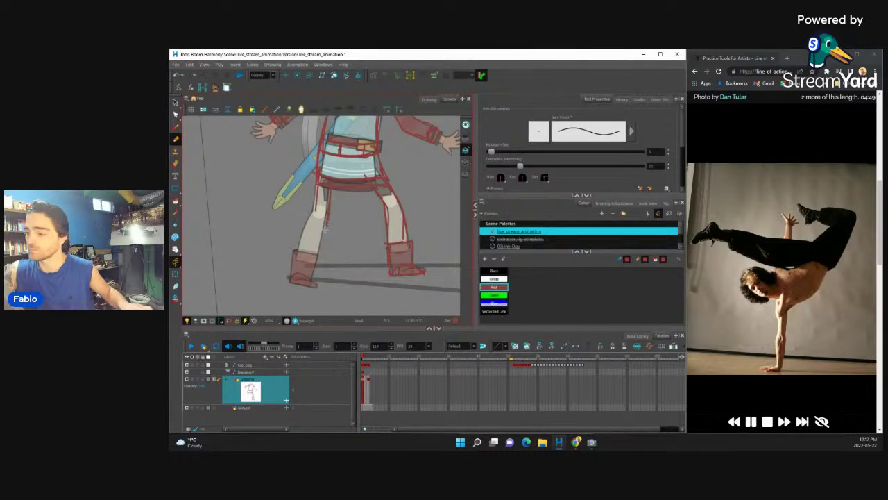
{"action": "left_click_drag", "start_coordinate": [313, 255], "coordinate": [314, 272]}
{"action": "left_click_drag", "start_coordinate": [309, 224], "coordinate": [294, 276]}
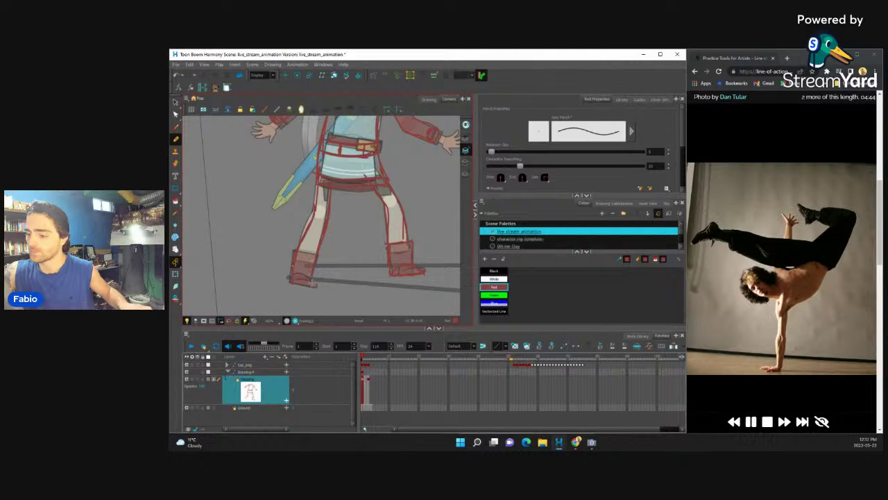
{"action": "mouse_move", "coordinate": [324, 276]}
{"action": "left_mouse_down"}
{"action": "mouse_move", "coordinate": [432, 177]}
{"action": "mouse_move", "coordinate": [352, 252]}
{"action": "left_mouse_up"}
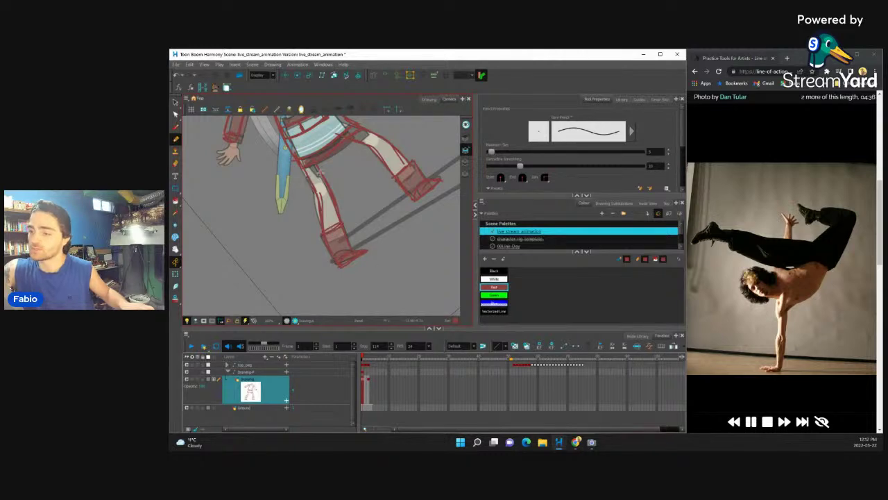
- Switch to the Transform tool and reshape the torso's deformation so its sides and waist follow the red guide lines
{"action": "left_click_drag", "start_coordinate": [347, 236], "coordinate": [413, 219]}
{"action": "left_click_drag", "start_coordinate": [408, 178], "coordinate": [381, 165]}
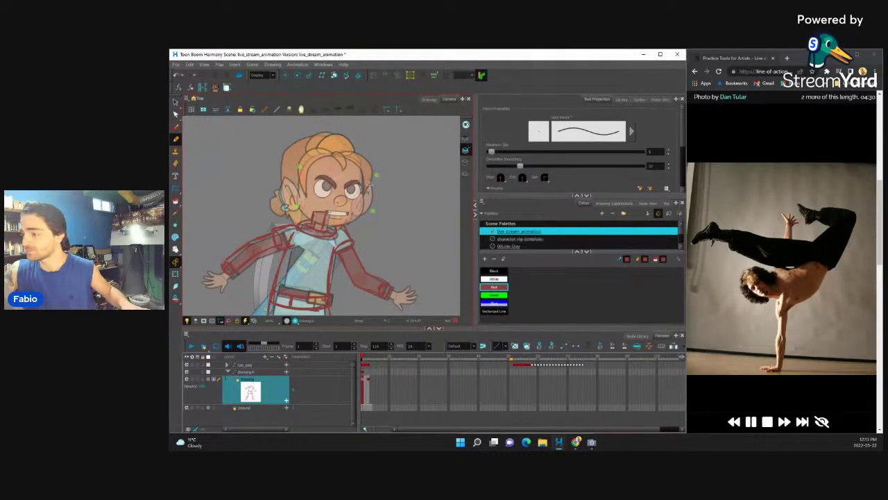
{"action": "left_click_drag", "start_coordinate": [387, 190], "coordinate": [410, 194]}
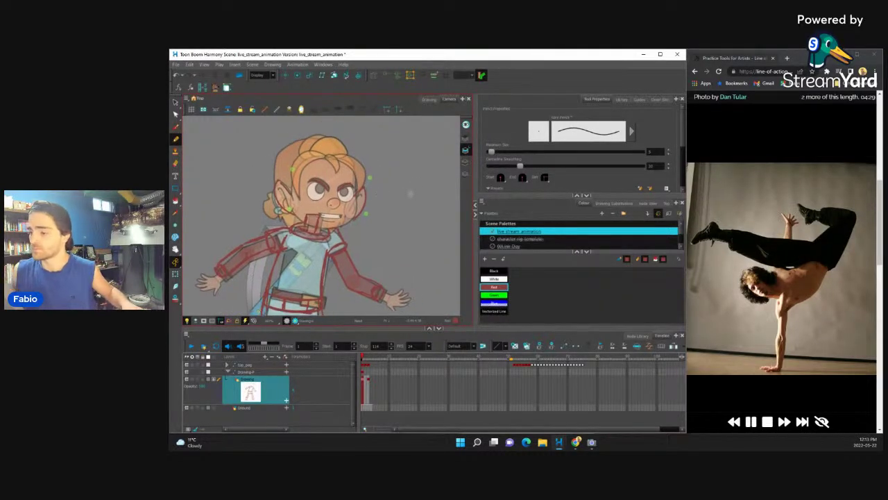
{"action": "scroll", "coordinate": [234, 313], "scroll_direction": "down", "scroll_amount": 4}
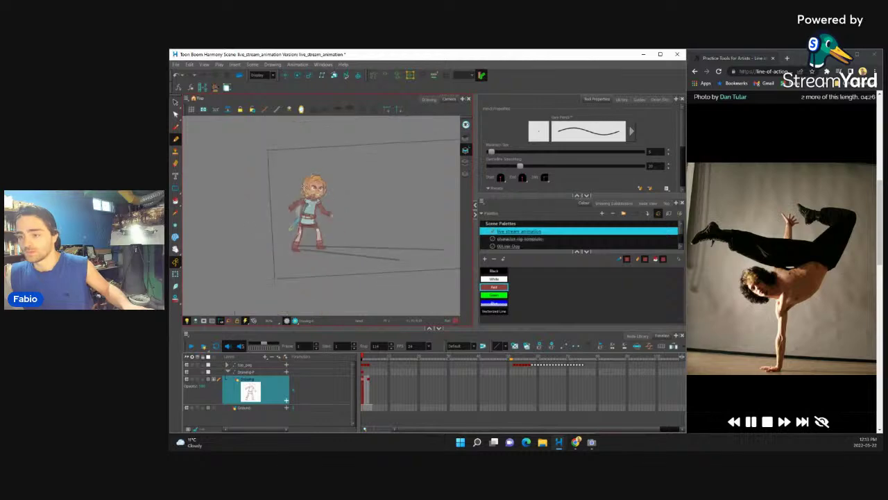
{"action": "left_click", "coordinate": [176, 274]}
{"action": "scroll", "coordinate": [291, 202], "scroll_direction": "up", "scroll_amount": 6}
{"action": "left_click", "coordinate": [279, 198]}
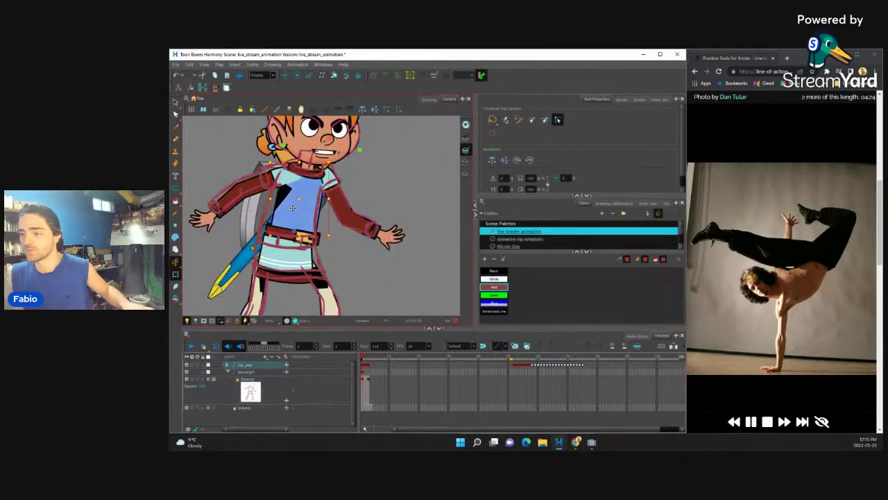
{"action": "left_click", "coordinate": [263, 220]}
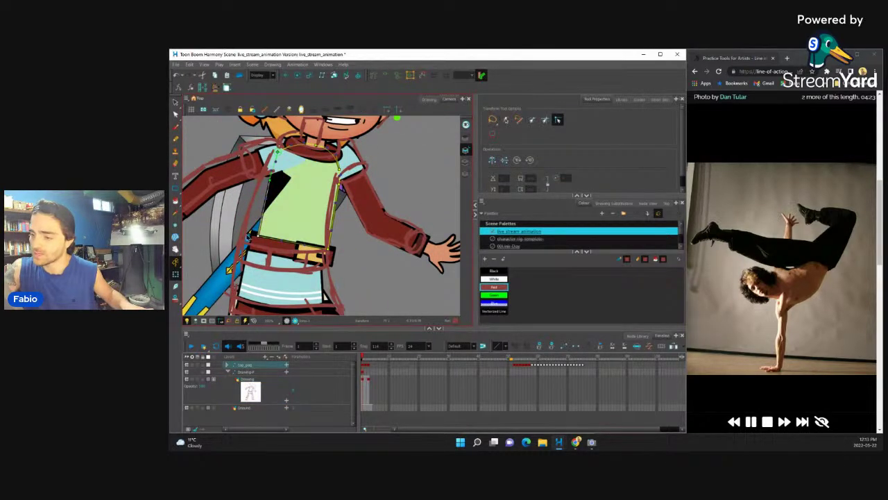
{"action": "left_click_drag", "start_coordinate": [248, 237], "coordinate": [257, 211]}
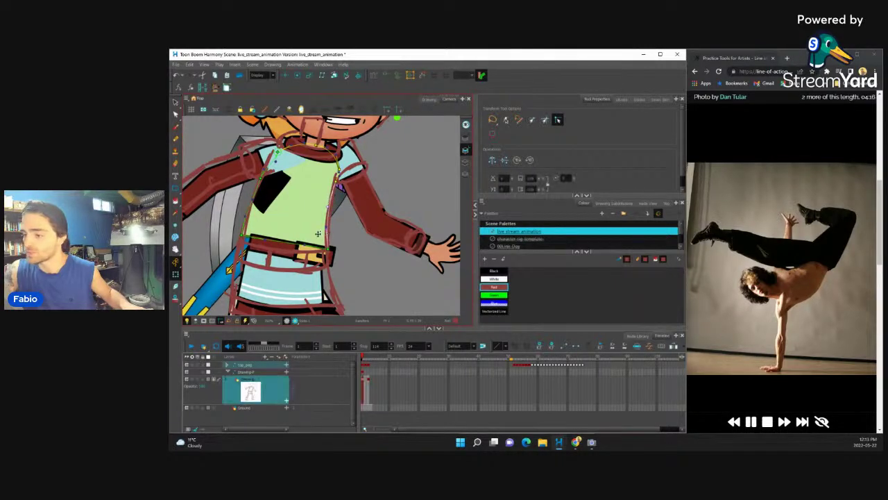
- Move the front belt piece down and rotate it onto the sketched belt band
{"action": "left_click", "coordinate": [285, 247]}
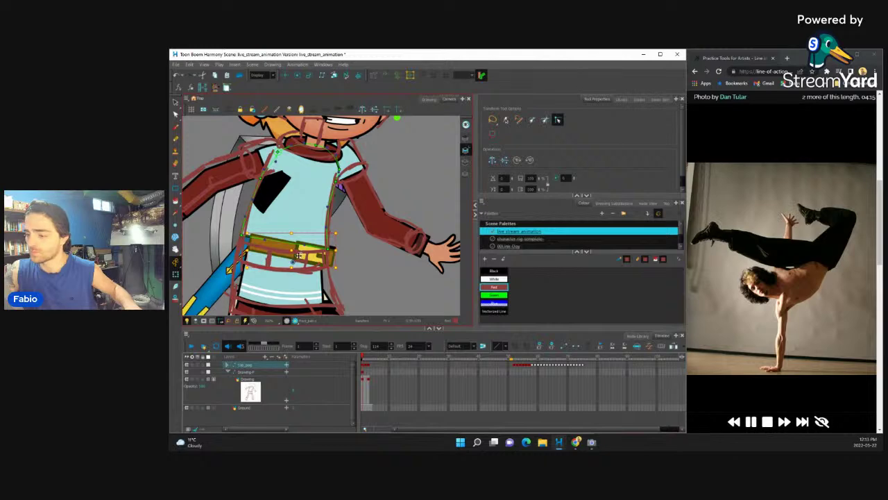
{"action": "left_click_drag", "start_coordinate": [298, 255], "coordinate": [333, 240]}
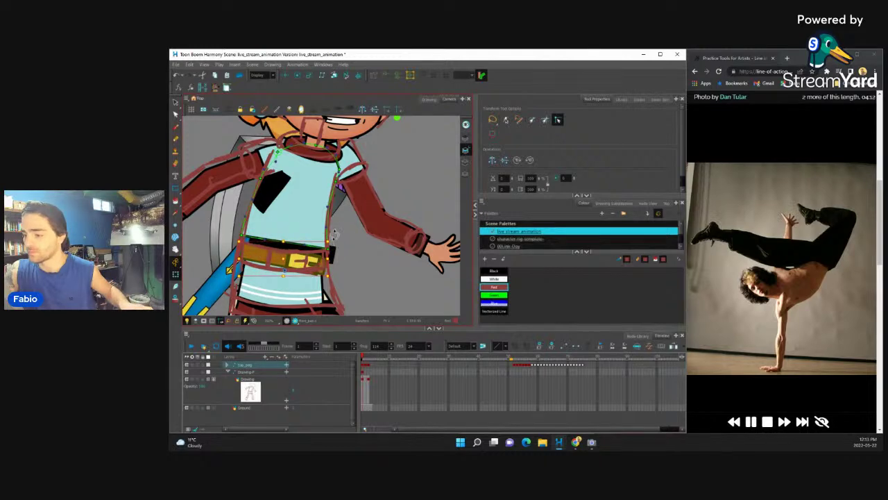
{"action": "left_click", "coordinate": [336, 246]}
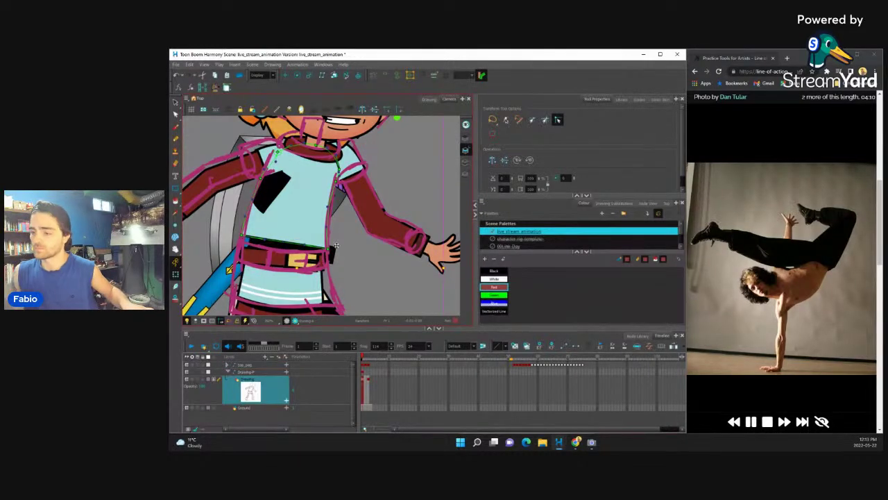
- Adjust the front belt's deformation corners and curve handles so its lower edge bends along the sketched belt band
{"action": "scroll", "coordinate": [272, 284], "scroll_direction": "up", "scroll_amount": 3}
{"action": "left_click", "coordinate": [247, 240]}
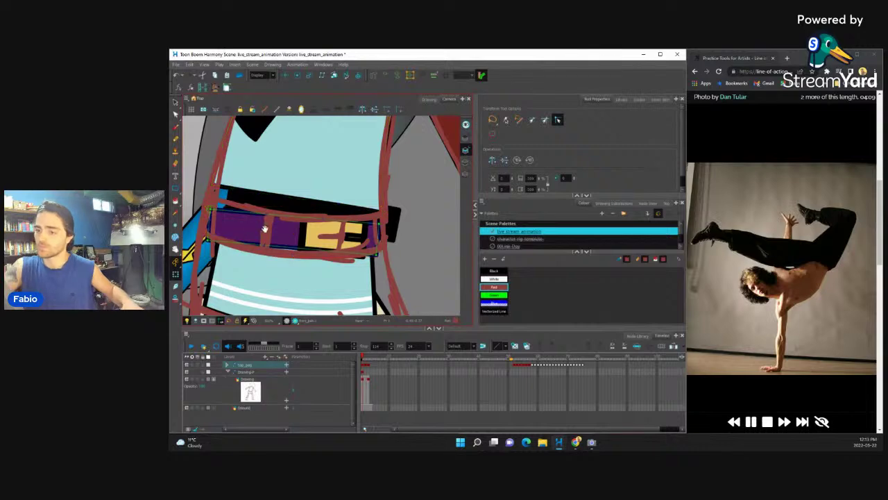
{"action": "key", "text": "v"}
{"action": "mouse_move", "coordinate": [251, 236]}
{"action": "left_mouse_down"}
{"action": "mouse_move", "coordinate": [290, 228]}
{"action": "mouse_move", "coordinate": [404, 239]}
{"action": "mouse_move", "coordinate": [368, 237]}
{"action": "left_mouse_up"}
{"action": "left_click_drag", "start_coordinate": [243, 266], "coordinate": [242, 261]}
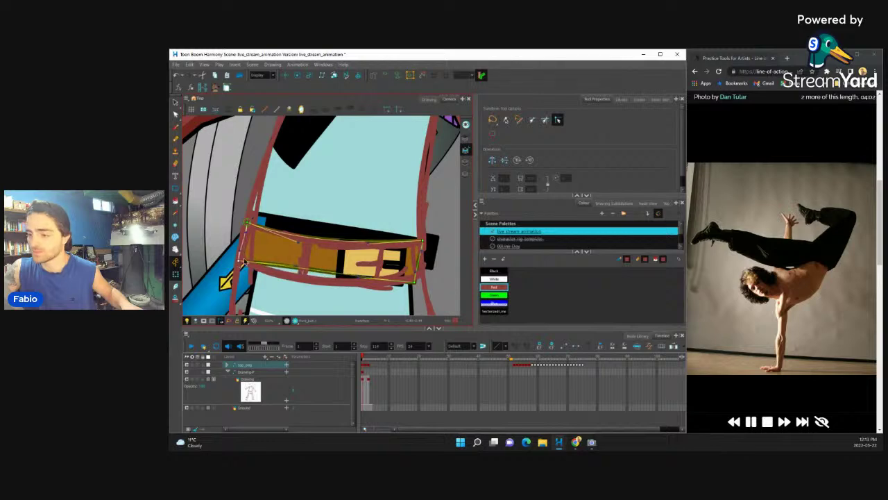
{"action": "left_click_drag", "start_coordinate": [295, 267], "coordinate": [290, 281]}
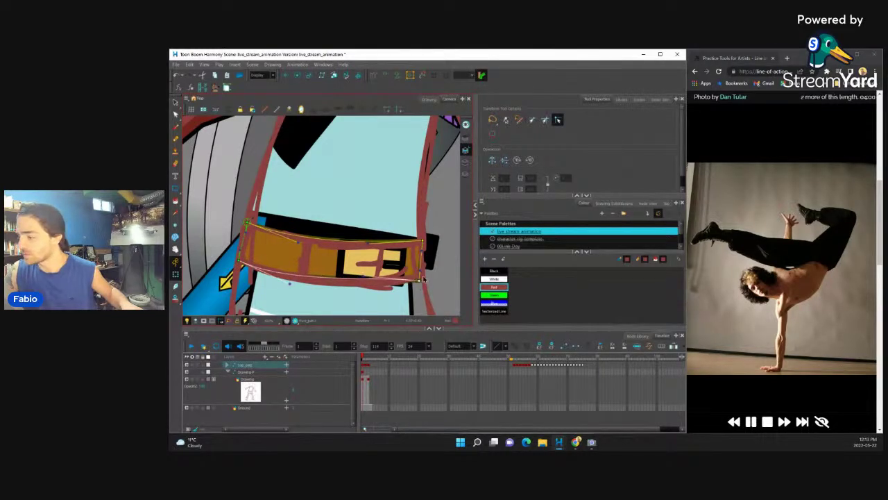
{"action": "left_click", "coordinate": [369, 274]}
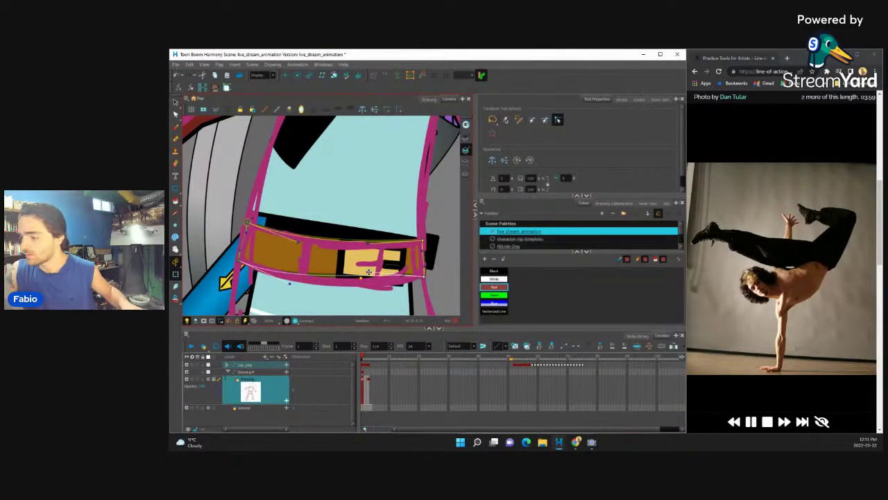
{"action": "left_click", "coordinate": [368, 272]}
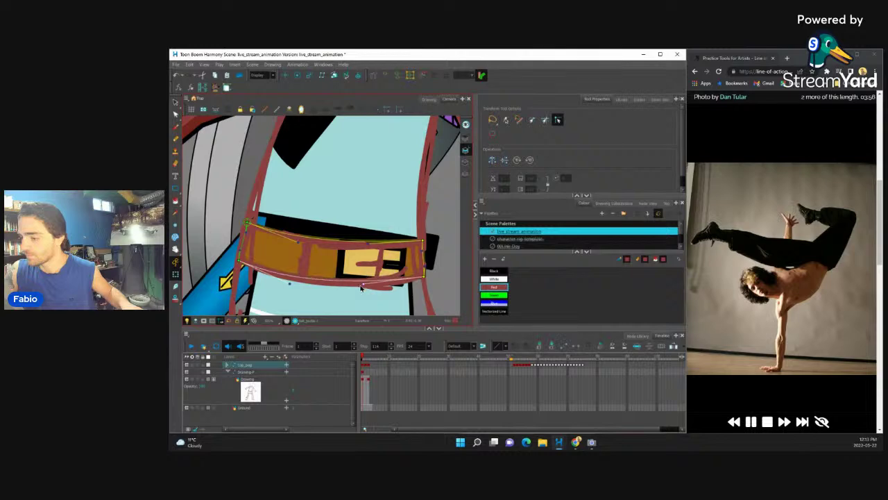
- Center the buckle on the front belt and fit the back belt piece's corners and upper curve between the torso's side guide lines
{"action": "left_click", "coordinate": [340, 263]}
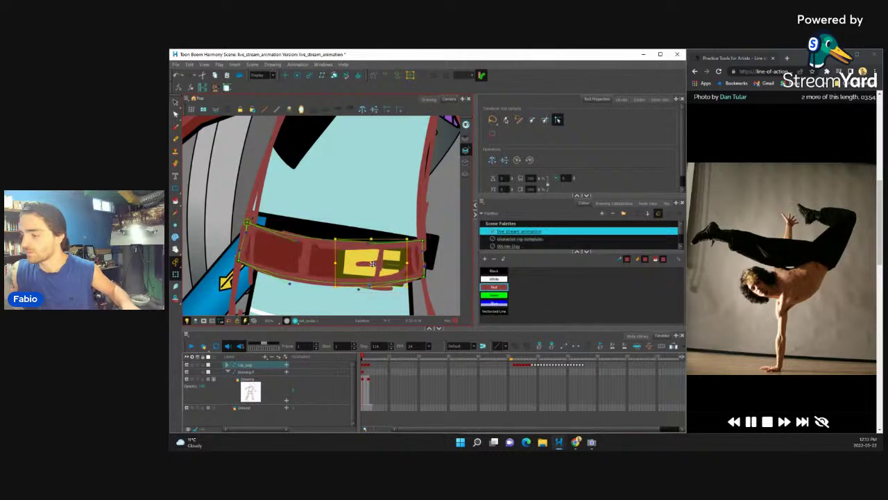
{"action": "left_click", "coordinate": [270, 221]}
{"action": "left_click_drag", "start_coordinate": [269, 221], "coordinate": [251, 210]}
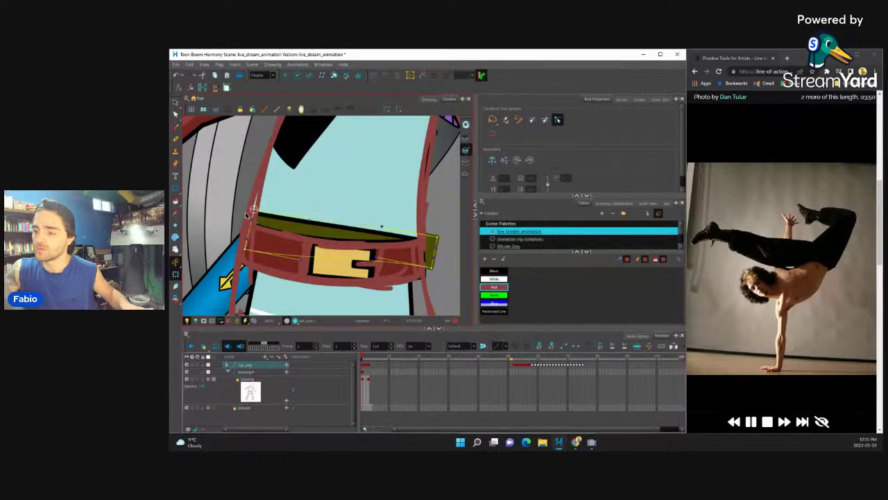
{"action": "left_click_drag", "start_coordinate": [438, 239], "coordinate": [418, 233]}
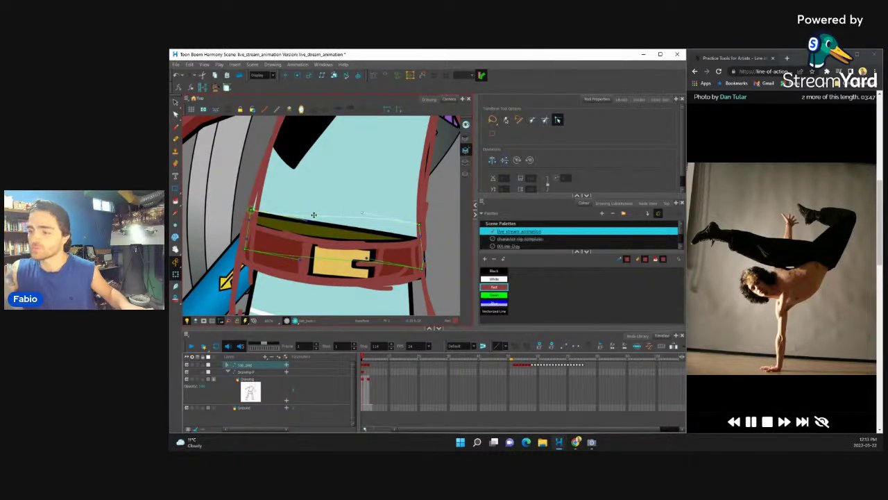
{"action": "left_click_drag", "start_coordinate": [314, 215], "coordinate": [303, 201]}
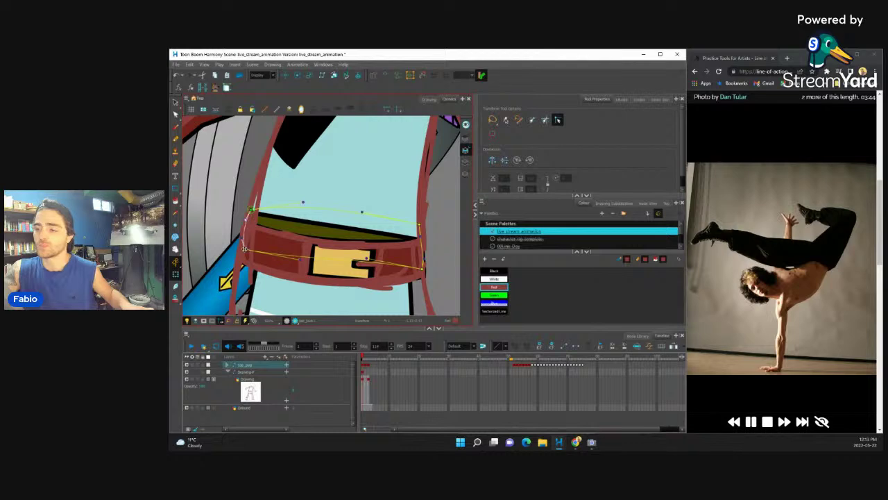
- Bend the torso's lower edge down along the sketched top of the belt and widen its lower corner to the side guide line
{"action": "left_click", "coordinate": [352, 178]}
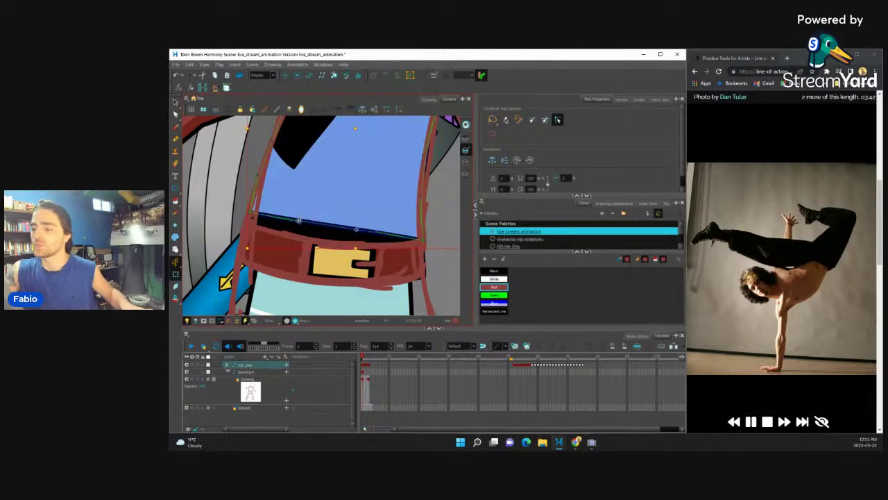
{"action": "left_click_drag", "start_coordinate": [299, 220], "coordinate": [408, 226]}
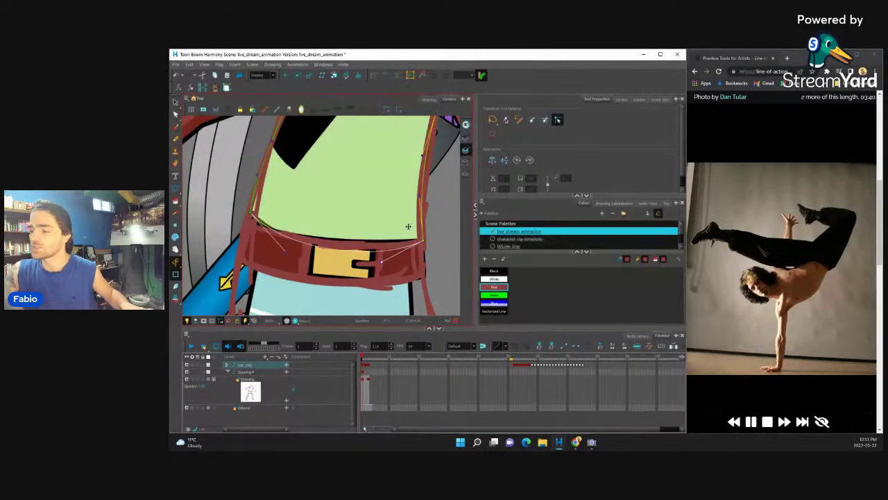
{"action": "left_click_drag", "start_coordinate": [251, 210], "coordinate": [256, 195]}
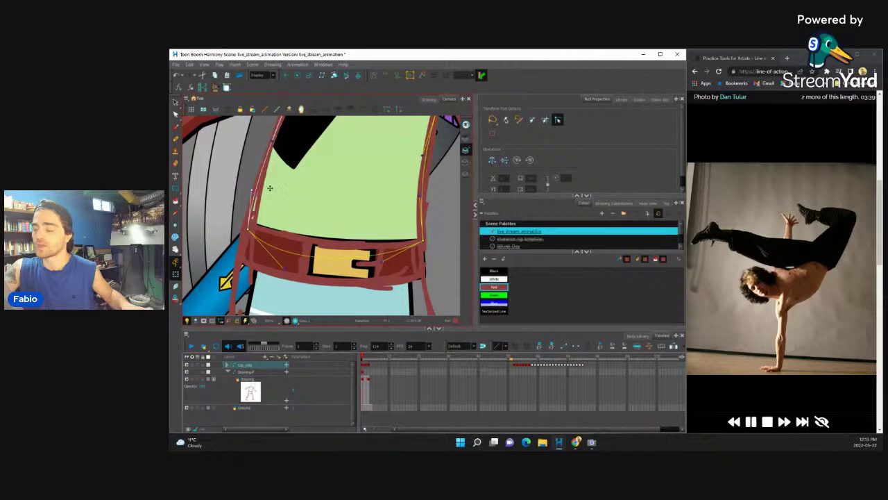
- Reshape the striped lower tunic's deformation on the sword-free side so its corners and edge flare out along the red guide line
{"action": "scroll", "coordinate": [334, 186], "scroll_direction": "down", "scroll_amount": 3}
{"action": "scroll", "coordinate": [340, 231], "scroll_direction": "up", "scroll_amount": 4}
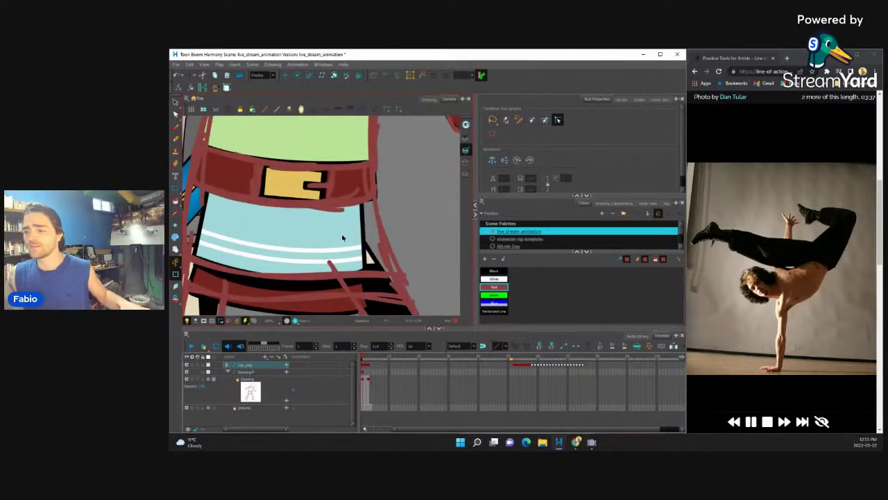
{"action": "left_click", "coordinate": [345, 234]}
{"action": "left_click_drag", "start_coordinate": [346, 234], "coordinate": [381, 239]}
{"action": "left_click_drag", "start_coordinate": [362, 170], "coordinate": [372, 175]}
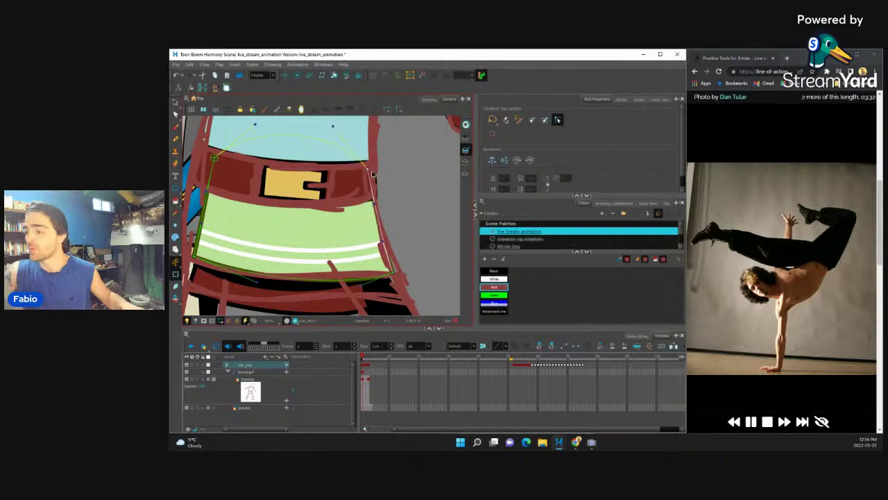
{"action": "left_click_drag", "start_coordinate": [393, 271], "coordinate": [398, 264]}
- Fit the striped lower tunic's sword-side corners and edge to the guide line and refine its opposite lower corner
{"action": "left_click_drag", "start_coordinate": [345, 221], "coordinate": [440, 209]}
{"action": "left_click_drag", "start_coordinate": [290, 241], "coordinate": [274, 244]}
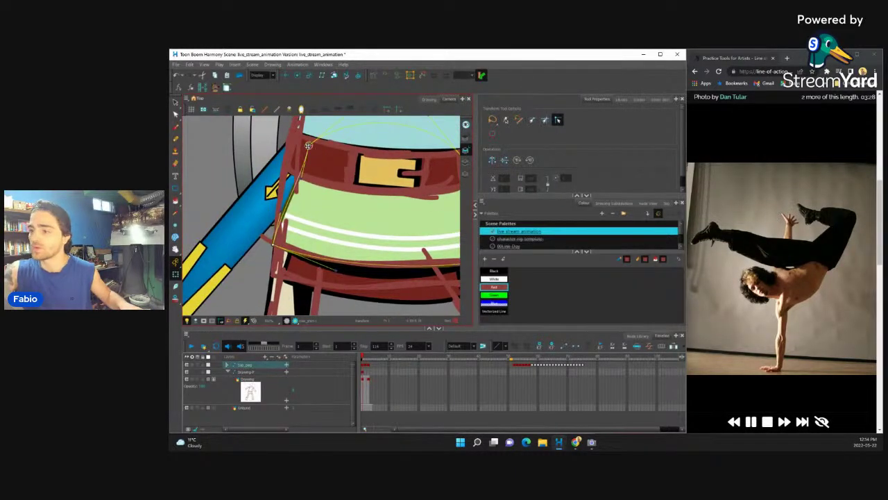
{"action": "left_click_drag", "start_coordinate": [309, 145], "coordinate": [292, 149]}
{"action": "left_click_drag", "start_coordinate": [281, 212], "coordinate": [277, 204]}
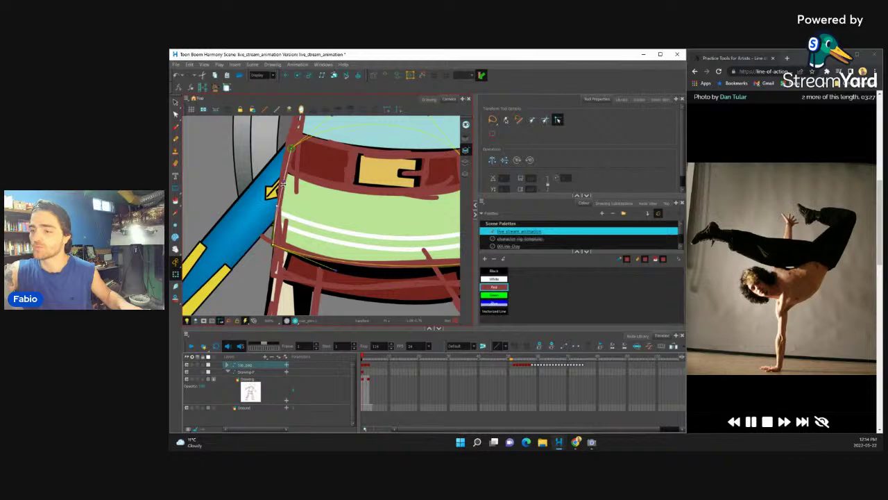
{"action": "left_click_drag", "start_coordinate": [375, 224], "coordinate": [312, 196]}
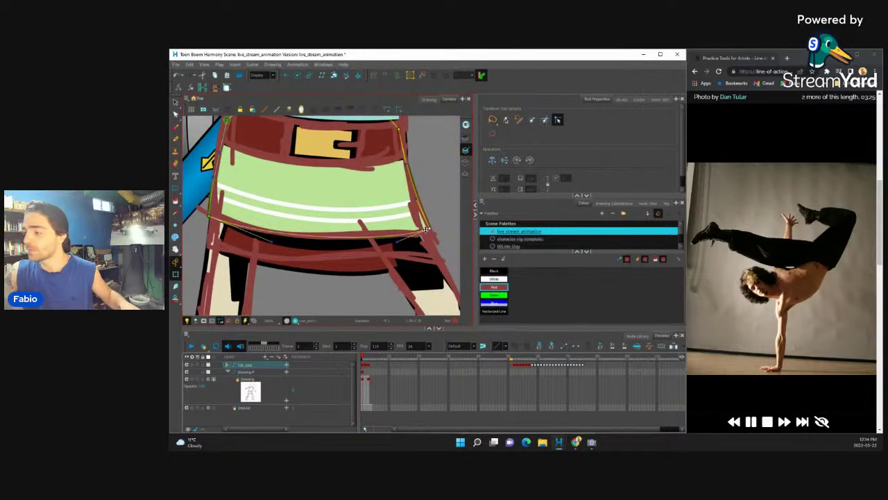
{"action": "left_click_drag", "start_coordinate": [426, 229], "coordinate": [422, 227]}
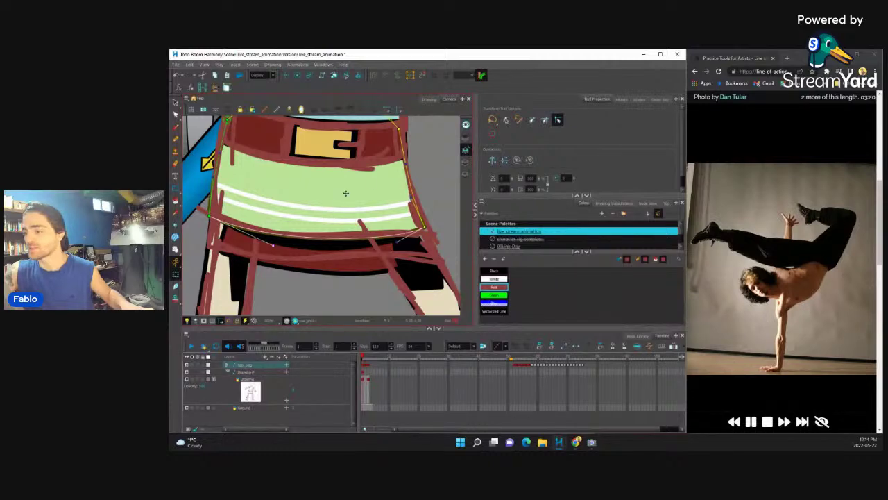
{"action": "mouse_move", "coordinate": [345, 192]}
{"action": "left_mouse_down"}
{"action": "mouse_move", "coordinate": [434, 197]}
{"action": "mouse_move", "coordinate": [404, 192]}
{"action": "mouse_move", "coordinate": [377, 215]}
{"action": "mouse_move", "coordinate": [359, 200]}
{"action": "mouse_move", "coordinate": [389, 192]}
{"action": "left_mouse_up"}
{"action": "left_click", "coordinate": [450, 175]}
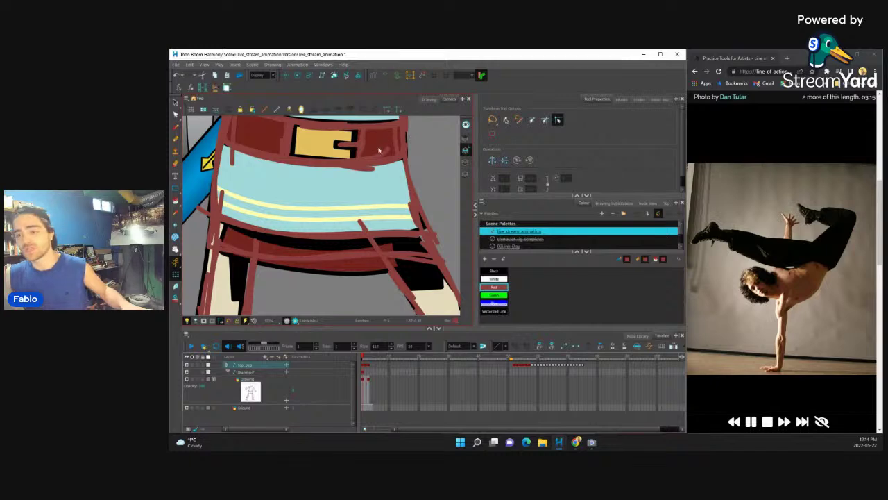
- Try to move the red hem piece below the striped tunic lower over the legs
{"action": "scroll", "coordinate": [379, 149], "scroll_direction": "down", "scroll_amount": 5}
{"action": "scroll", "coordinate": [328, 246], "scroll_direction": "up", "scroll_amount": 5}
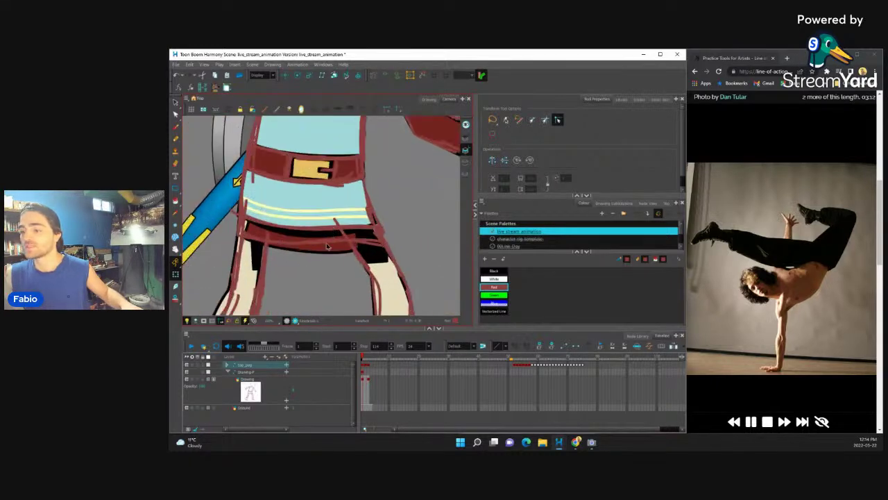
{"action": "left_click", "coordinate": [327, 245]}
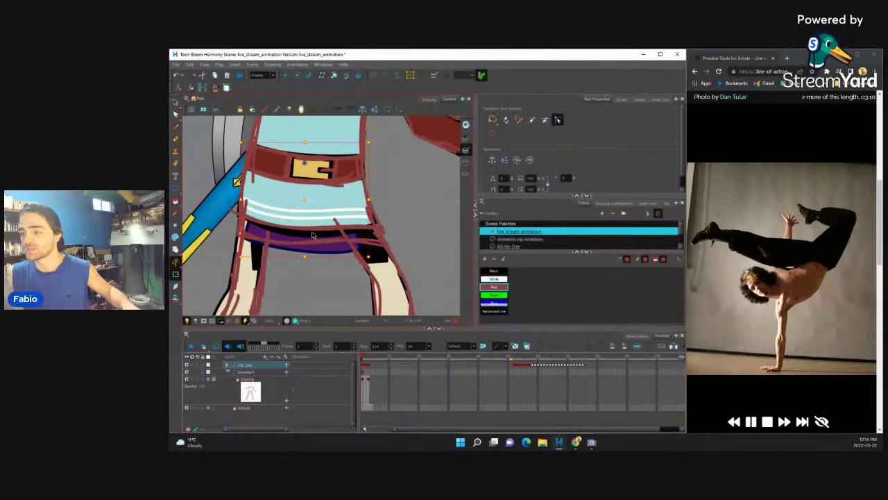
{"action": "scroll", "coordinate": [312, 236], "scroll_direction": "down", "scroll_amount": 5}
{"action": "scroll", "coordinate": [307, 222], "scroll_direction": "up", "scroll_amount": 5}
{"action": "scroll", "coordinate": [305, 218], "scroll_direction": "down", "scroll_amount": 5}
{"action": "scroll", "coordinate": [298, 215], "scroll_direction": "up", "scroll_amount": 5}
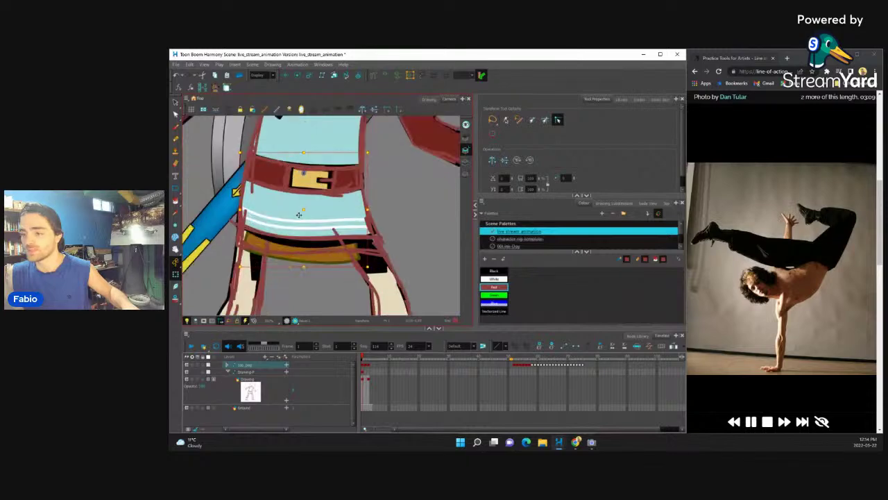
{"action": "scroll", "coordinate": [298, 246], "scroll_direction": "up", "scroll_amount": 1}
{"action": "scroll", "coordinate": [297, 229], "scroll_direction": "down", "scroll_amount": 4}
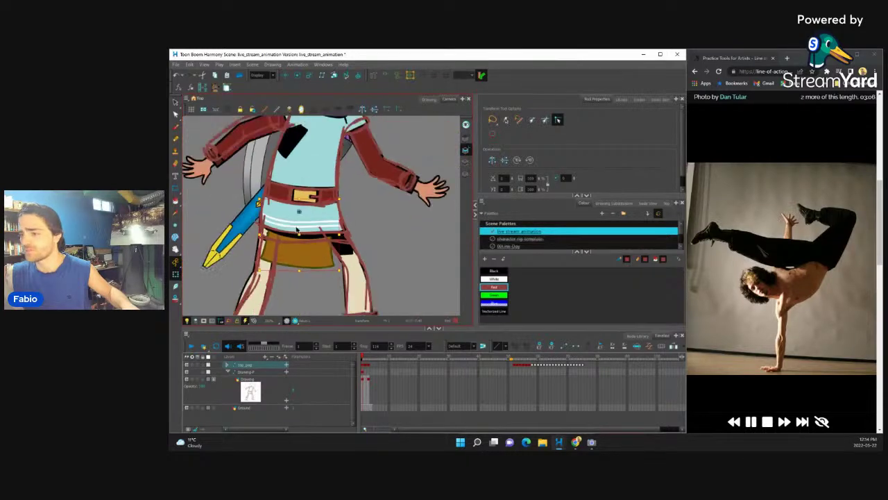
{"action": "scroll", "coordinate": [297, 229], "scroll_direction": "up", "scroll_amount": 3}
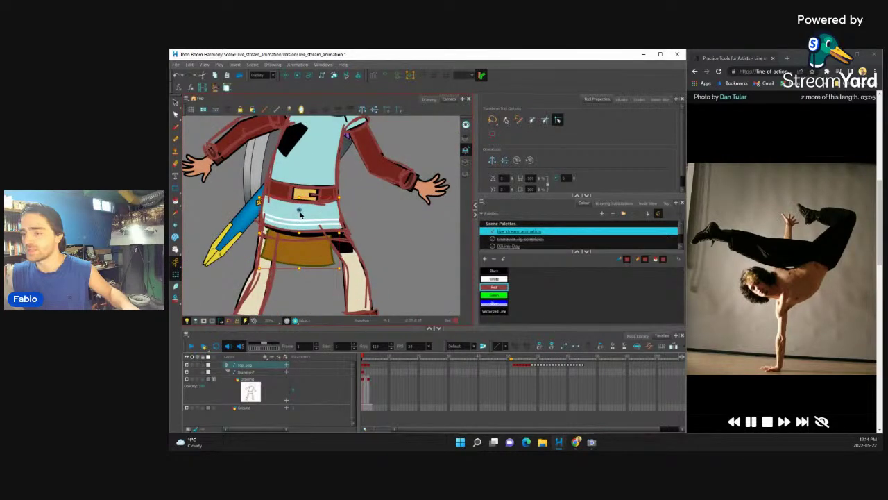
{"action": "scroll", "coordinate": [277, 210], "scroll_direction": "down", "scroll_amount": 3}
- Show the red hem piece's deformation controls and pull its lower corners out to the ends of the sketched hem
{"action": "left_click", "coordinate": [297, 240]}
{"action": "scroll", "coordinate": [305, 222], "scroll_direction": "up", "scroll_amount": 4}
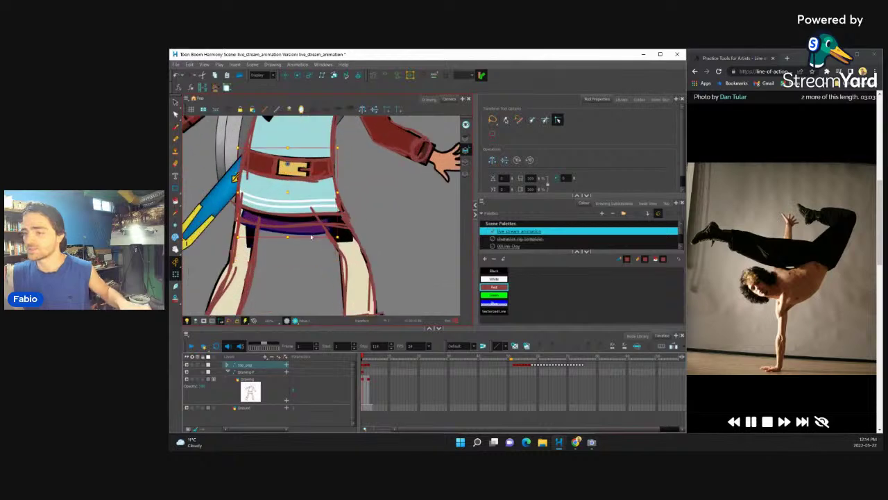
{"action": "key", "text": "F11"}
{"action": "left_click_drag", "start_coordinate": [356, 238], "coordinate": [390, 223]}
{"action": "scroll", "coordinate": [258, 225], "scroll_direction": "left", "scroll_amount": 3}
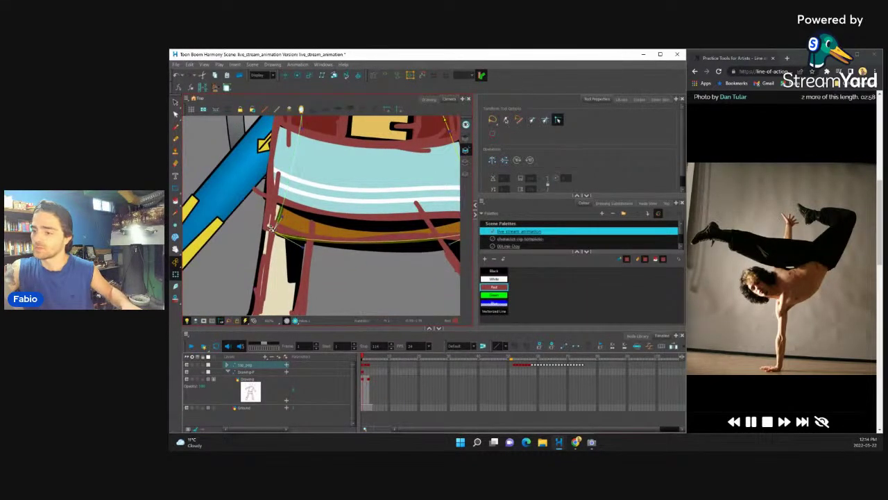
{"action": "left_click_drag", "start_coordinate": [258, 226], "coordinate": [269, 198]}
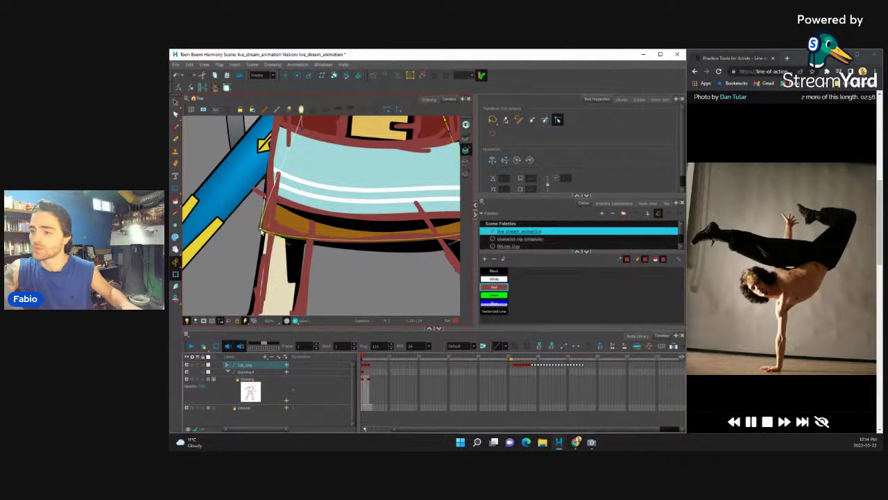
- Align the red hem piece's upper corner and side curve on the sword side with the tunic's side guide line
{"action": "left_click", "coordinate": [302, 125]}
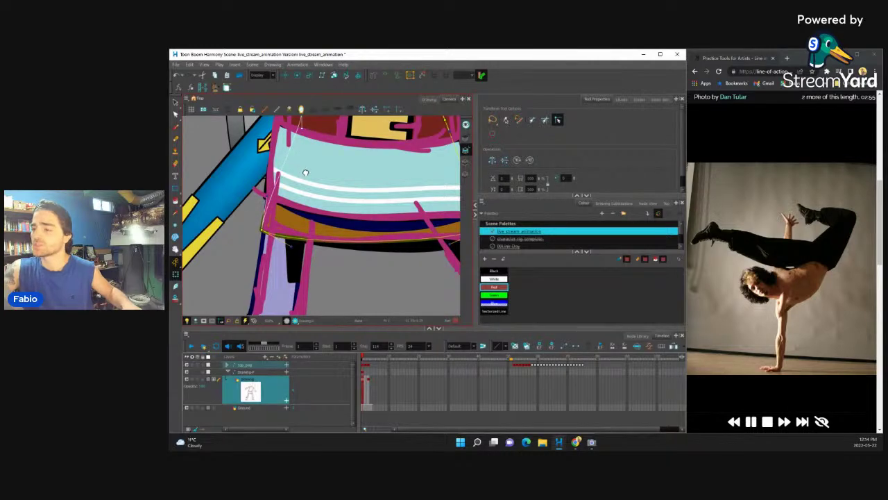
{"action": "left_click", "coordinate": [306, 170]}
{"action": "left_click_drag", "start_coordinate": [308, 168], "coordinate": [306, 197]}
{"action": "left_click_drag", "start_coordinate": [301, 144], "coordinate": [283, 143]}
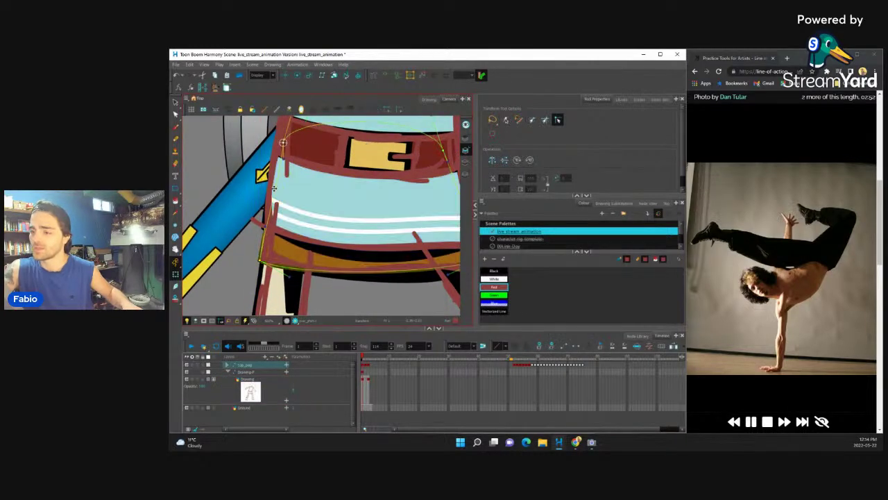
{"action": "left_click_drag", "start_coordinate": [260, 261], "coordinate": [260, 255]}
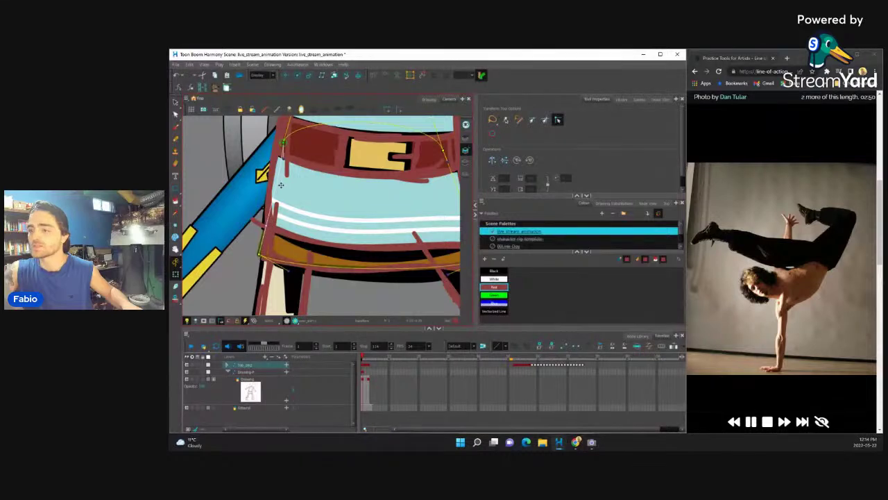
{"action": "left_click_drag", "start_coordinate": [281, 160], "coordinate": [279, 163]}
- Adjust the deformation corners and curve handles of the dark band directly beneath the striped tunic to follow the sketched hem
{"action": "left_click_drag", "start_coordinate": [359, 212], "coordinate": [298, 168]}
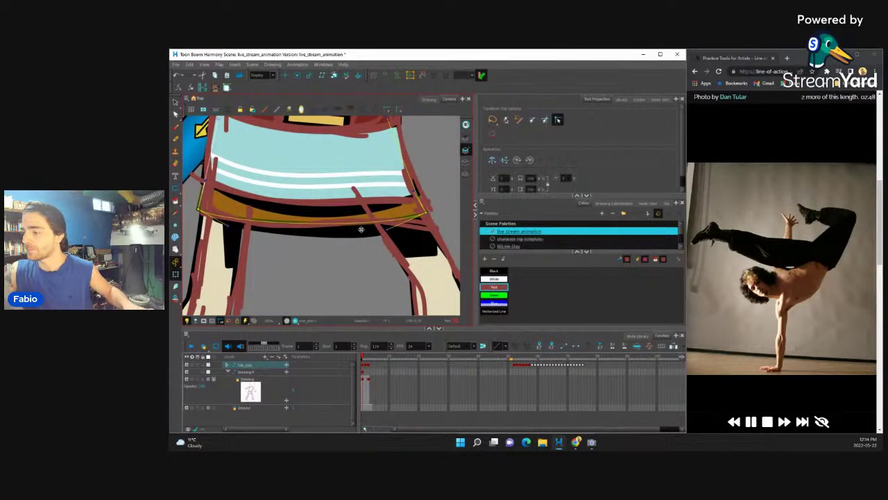
{"action": "left_click", "coordinate": [373, 210]}
{"action": "left_click_drag", "start_coordinate": [382, 207], "coordinate": [398, 178]}
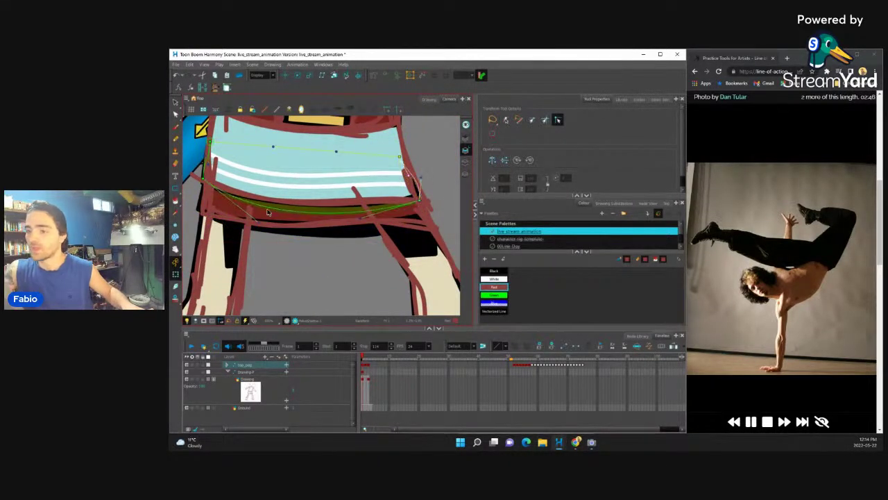
{"action": "left_click", "coordinate": [204, 177]}
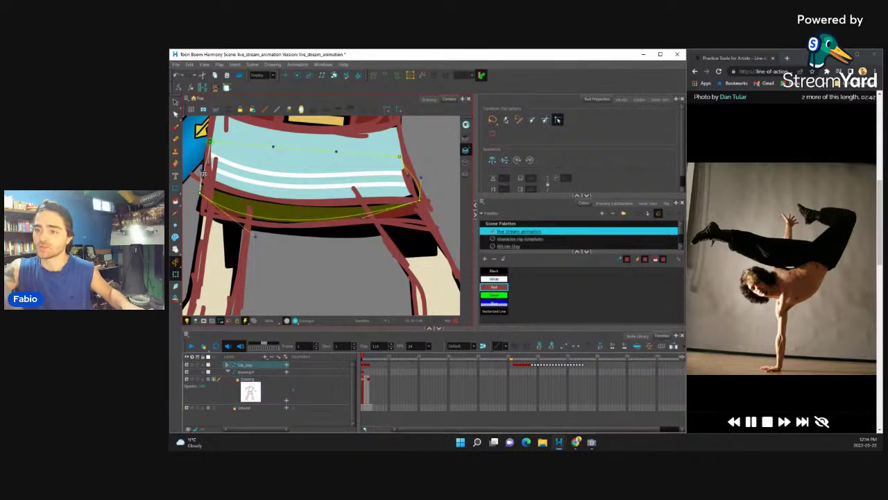
{"action": "left_click", "coordinate": [207, 142]}
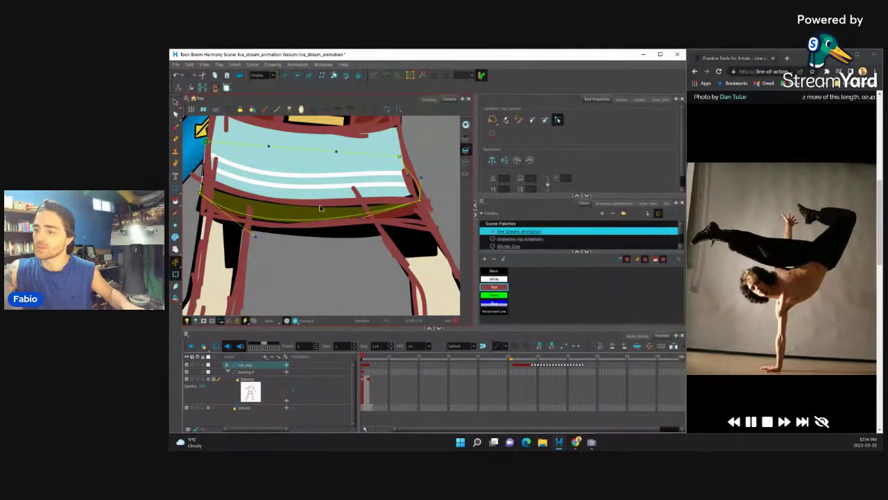
{"action": "left_click_drag", "start_coordinate": [255, 236], "coordinate": [266, 224]}
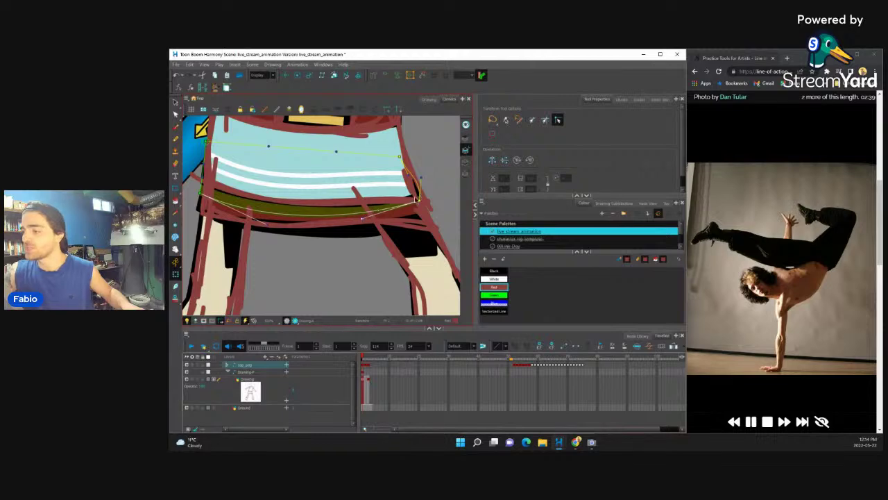
{"action": "left_click", "coordinate": [416, 197]}
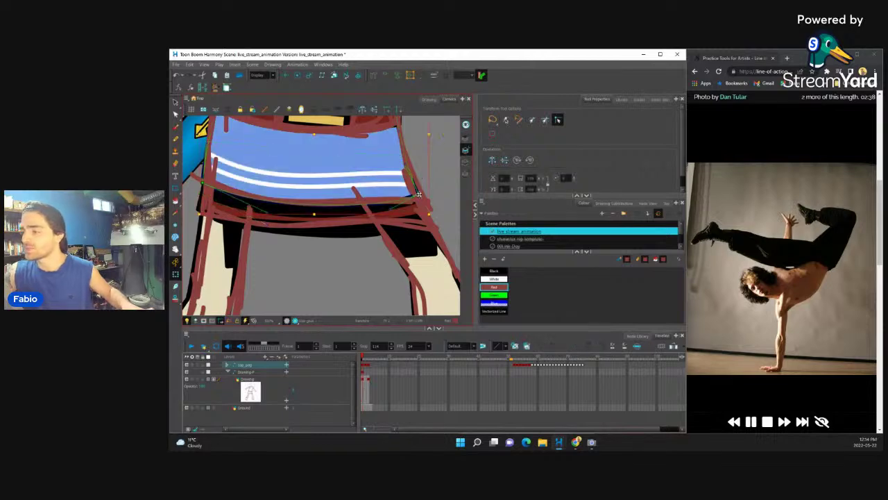
- Adjust the black back hem piece's end corners, side handle and bottom curve to extend it across the legs beneath the sketched hem
{"action": "left_click", "coordinate": [357, 236]}
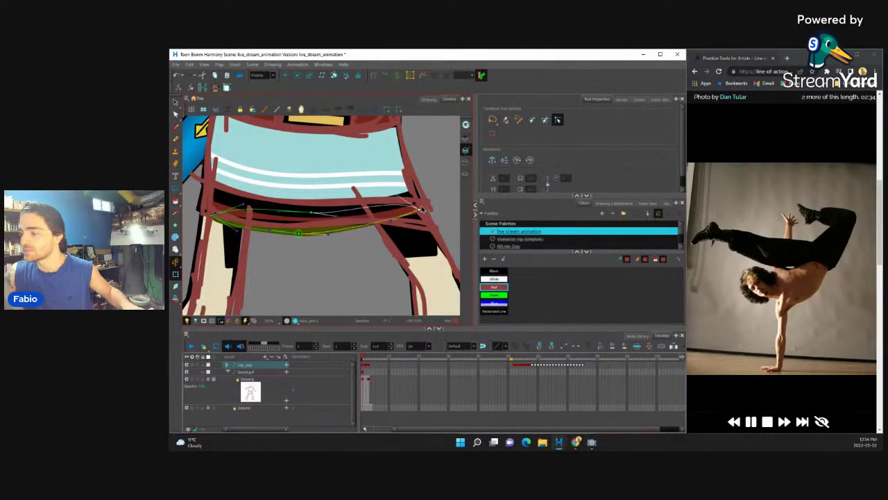
{"action": "left_click", "coordinate": [421, 209]}
{"action": "left_click_drag", "start_coordinate": [410, 233], "coordinate": [414, 236]}
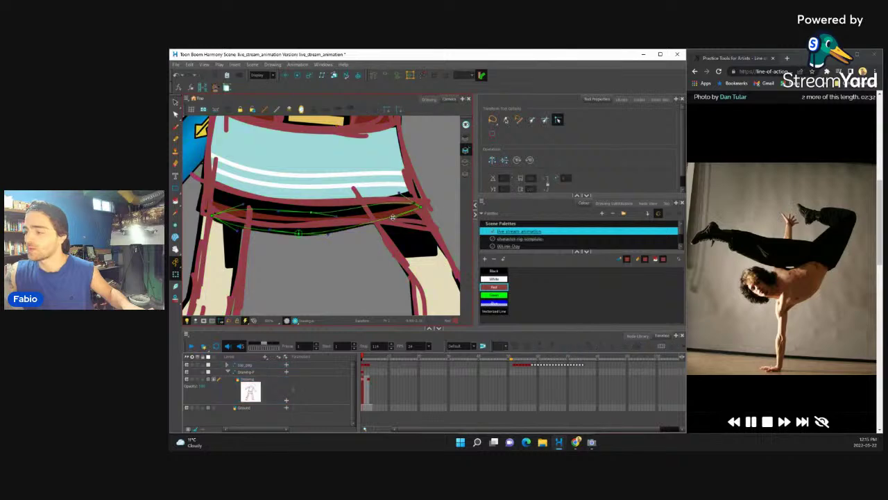
{"action": "key", "text": "shift+m"}
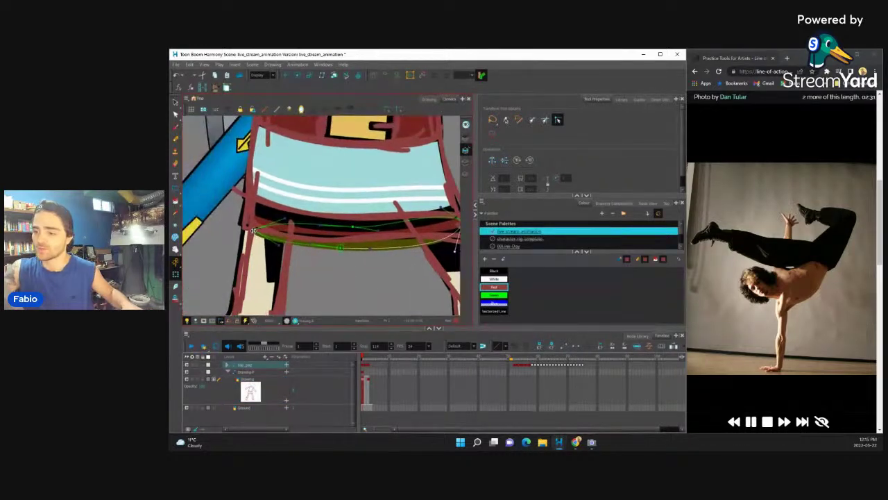
{"action": "left_click", "coordinate": [340, 246]}
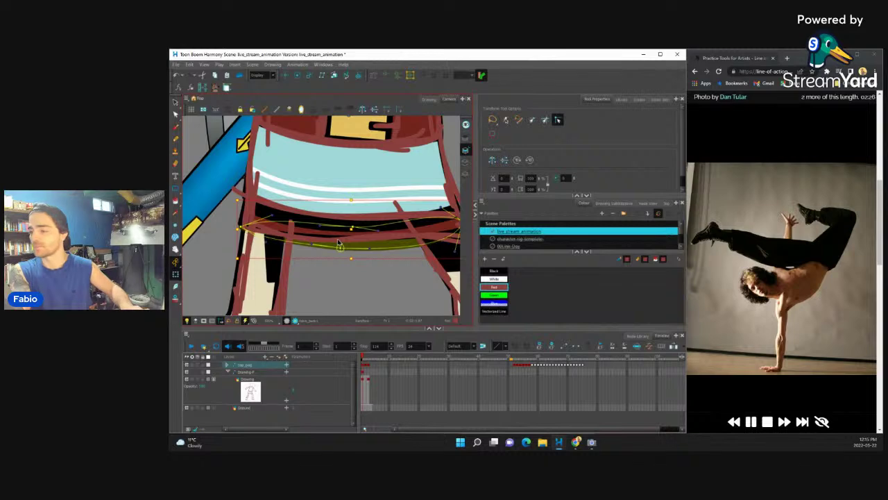
{"action": "mouse_move", "coordinate": [340, 244]}
{"action": "left_mouse_down"}
{"action": "mouse_move", "coordinate": [370, 283]}
{"action": "mouse_move", "coordinate": [335, 251]}
{"action": "left_mouse_up"}
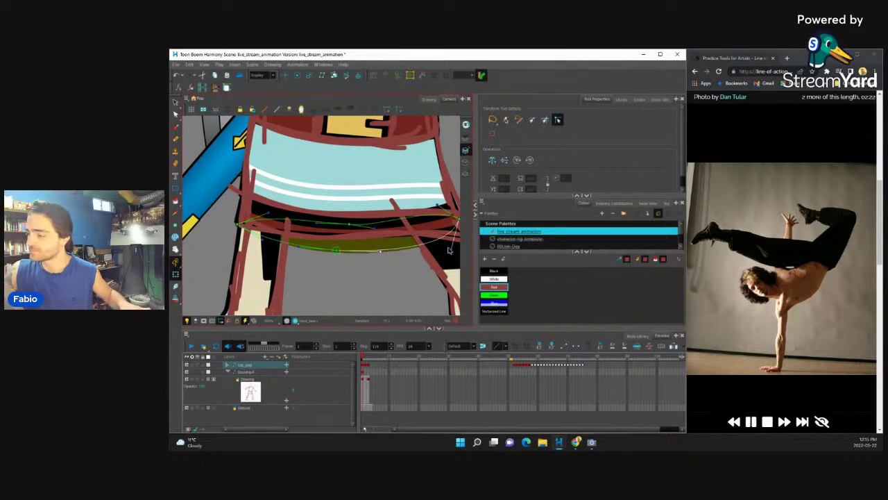
{"action": "left_click_drag", "start_coordinate": [396, 249], "coordinate": [348, 245]}
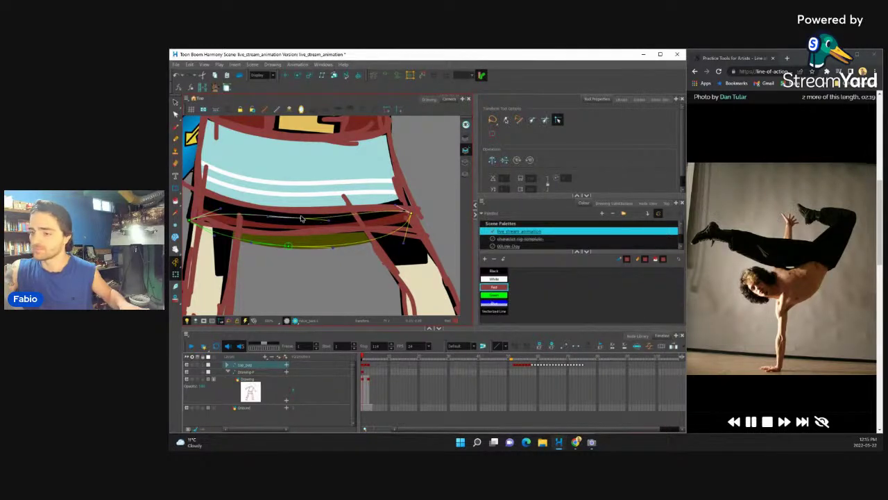
{"action": "left_click_drag", "start_coordinate": [261, 246], "coordinate": [311, 247]}
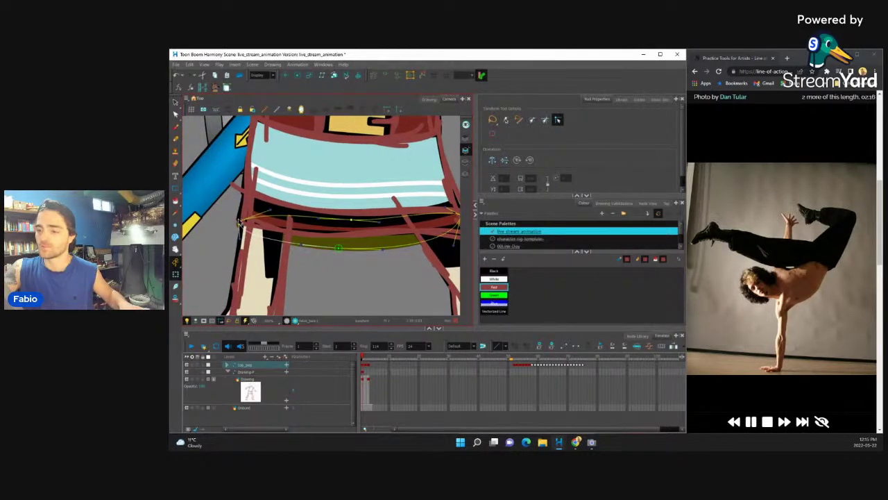
{"action": "left_click", "coordinate": [378, 275]}
{"action": "left_click_drag", "start_coordinate": [378, 275], "coordinate": [328, 241]}
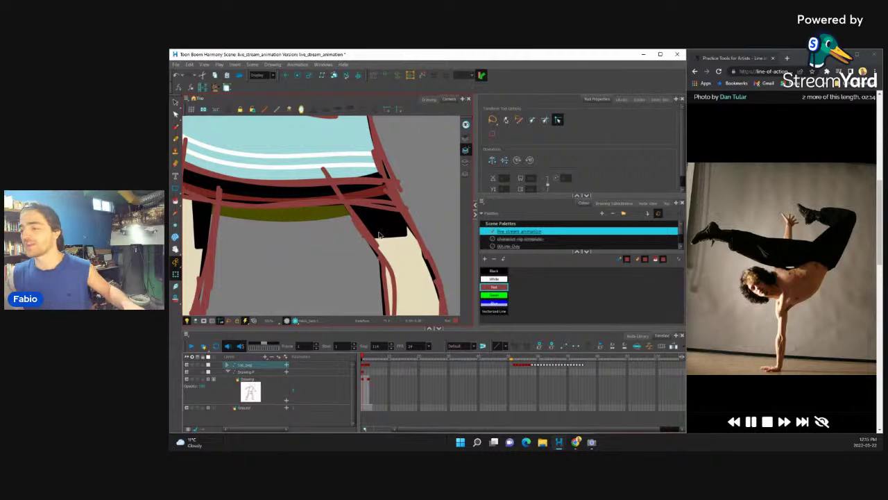
- Deform the dark shadow piece over the upper legs, moving its sword-side corners and curve handles outward to cover the leg's full width
{"action": "left_click", "coordinate": [410, 243]}
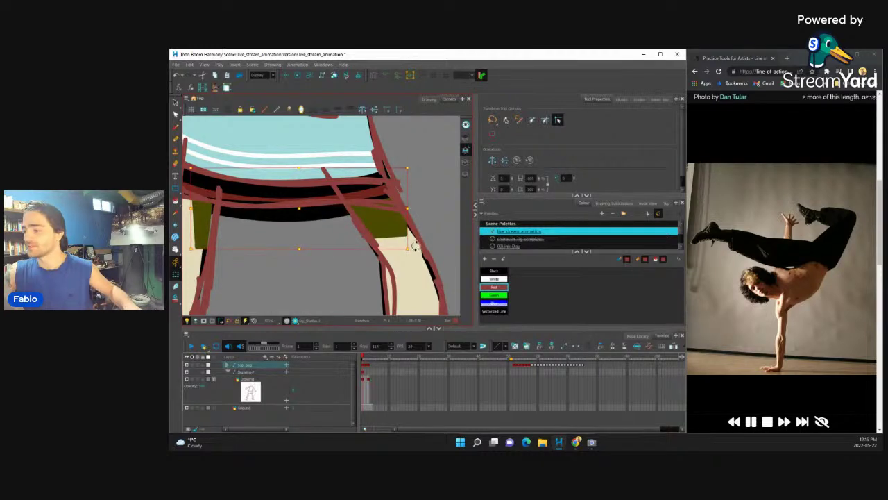
{"action": "left_click_drag", "start_coordinate": [358, 254], "coordinate": [453, 275]}
{"action": "left_click", "coordinate": [315, 247]}
{"action": "left_click_drag", "start_coordinate": [299, 263], "coordinate": [258, 261]}
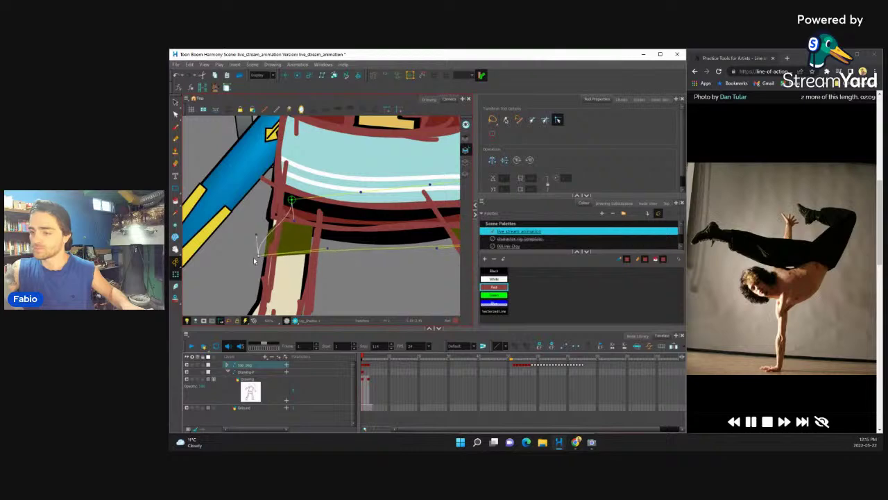
{"action": "left_click_drag", "start_coordinate": [291, 200], "coordinate": [262, 193]}
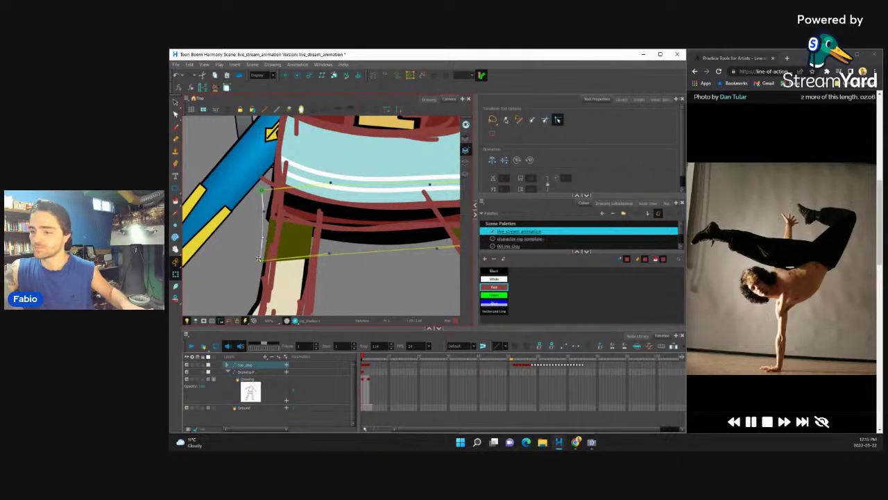
{"action": "left_click_drag", "start_coordinate": [260, 260], "coordinate": [261, 247]}
{"action": "left_click_drag", "start_coordinate": [328, 243], "coordinate": [303, 243]}
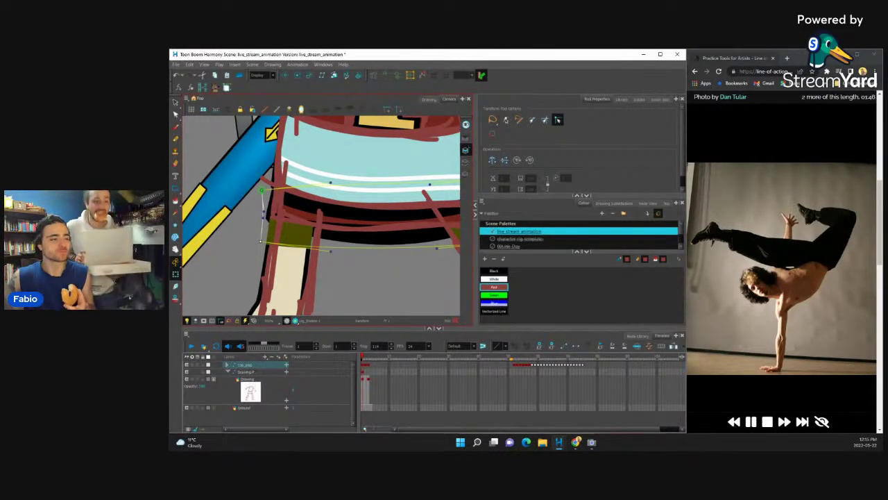
- Examine the hem and leg shadow both close up and within the full character pose on frame 1
{"action": "scroll", "coordinate": [395, 197], "scroll_direction": "down", "scroll_amount": 3}
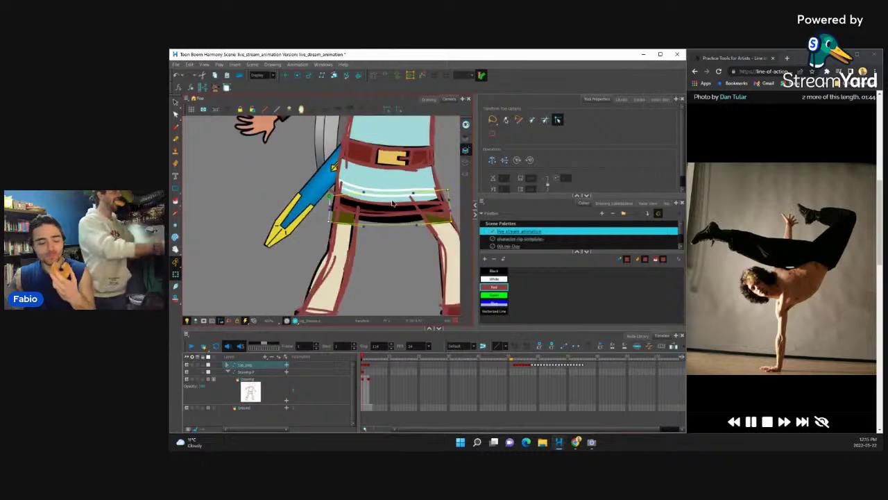
{"action": "scroll", "coordinate": [362, 191], "scroll_direction": "down", "scroll_amount": 2}
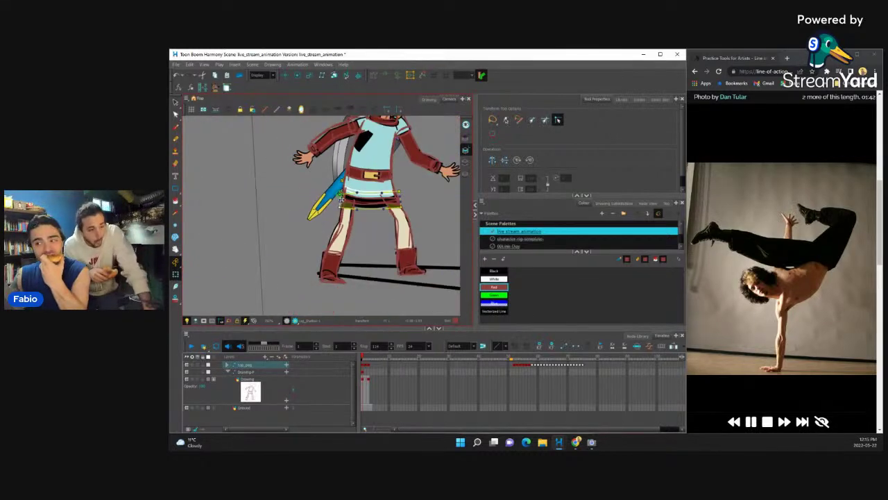
{"action": "scroll", "coordinate": [381, 212], "scroll_direction": "up", "scroll_amount": 4}
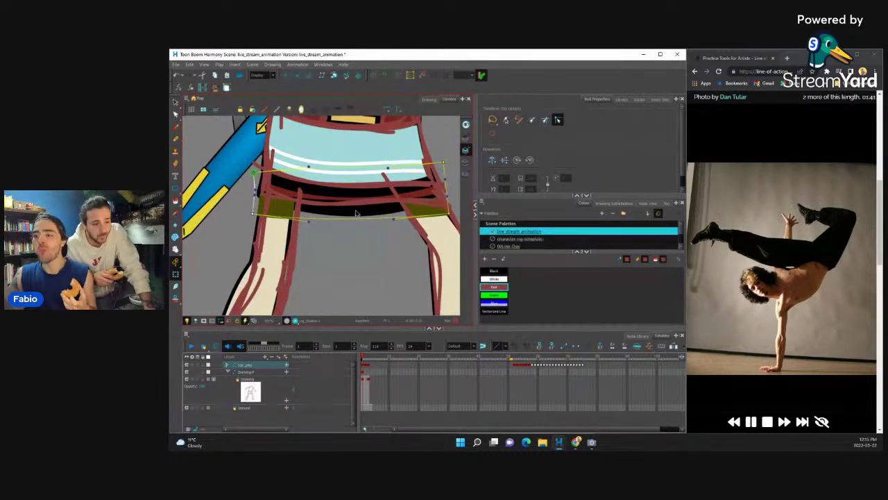
{"action": "scroll", "coordinate": [356, 213], "scroll_direction": "down", "scroll_amount": 4}
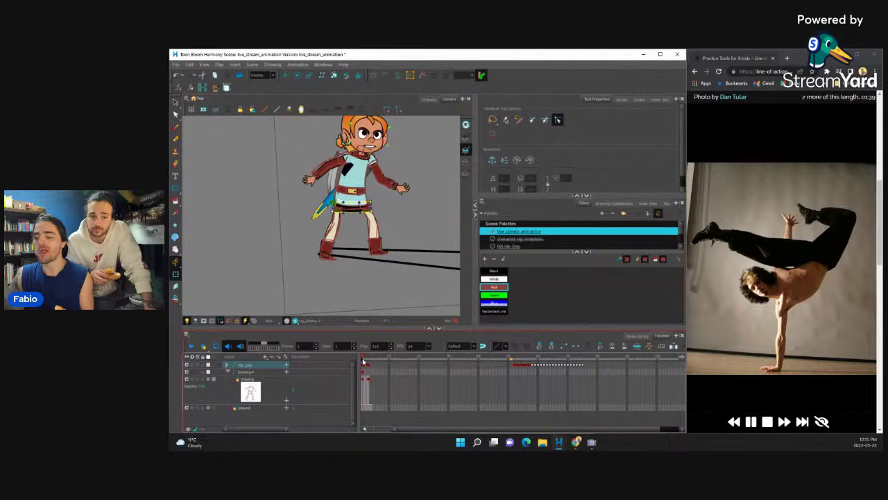
{"action": "left_click_drag", "start_coordinate": [363, 359], "coordinate": [361, 357]}
{"action": "scroll", "coordinate": [284, 249], "scroll_direction": "down", "scroll_amount": 2}
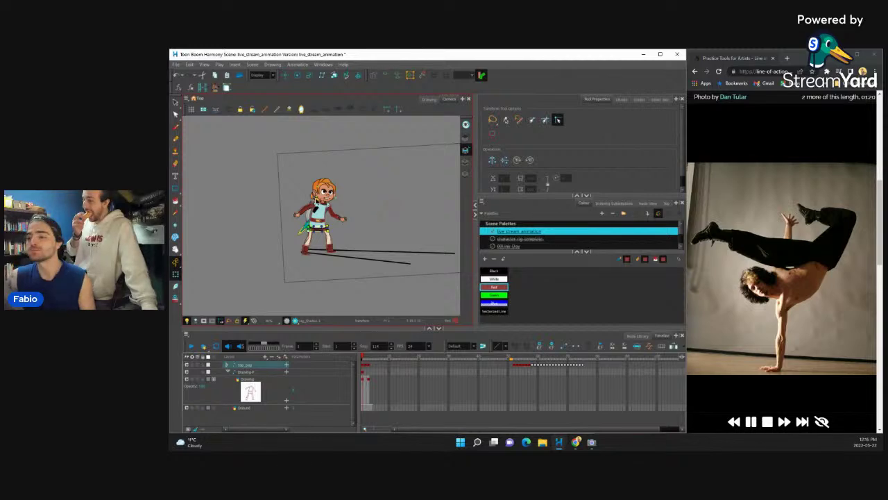
{"action": "scroll", "coordinate": [292, 198], "scroll_direction": "up", "scroll_amount": 4}
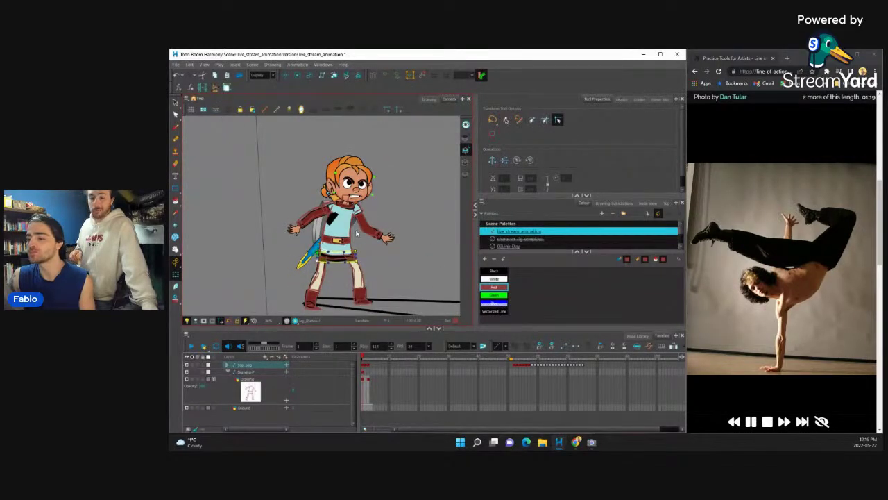
{"action": "scroll", "coordinate": [356, 235], "scroll_direction": "down", "scroll_amount": 5}
{"action": "scroll", "coordinate": [360, 236], "scroll_direction": "up", "scroll_amount": 8}
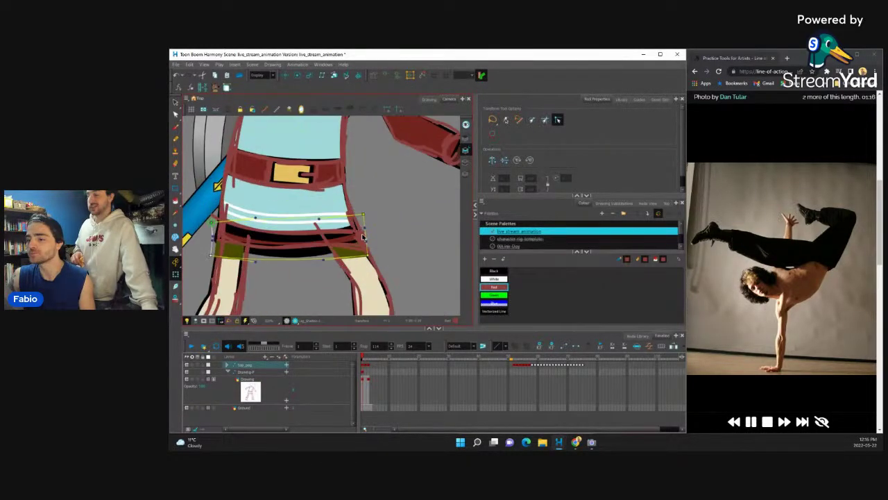
- Raise the leg shadow's lower corner on the side away from the sword to meet the leg's outer guide line
{"action": "scroll", "coordinate": [362, 237], "scroll_direction": "down", "scroll_amount": 5}
{"action": "scroll", "coordinate": [364, 237], "scroll_direction": "up", "scroll_amount": 7}
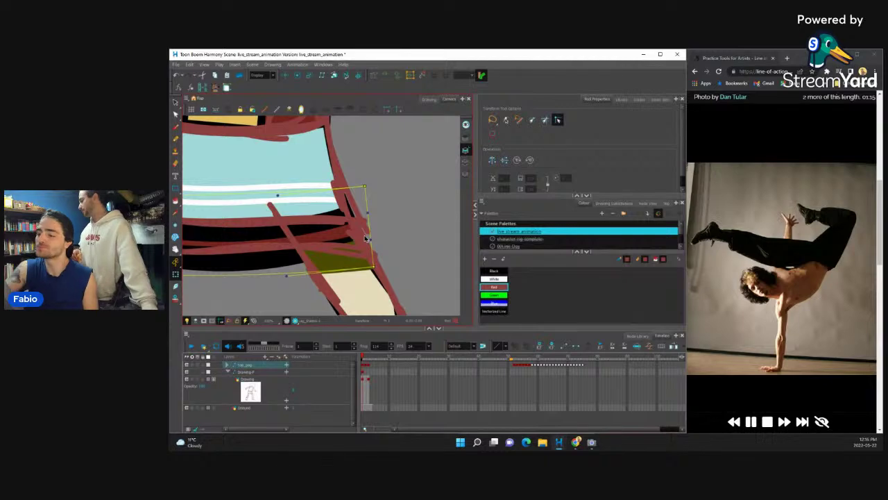
{"action": "left_click_drag", "start_coordinate": [373, 266], "coordinate": [376, 262]}
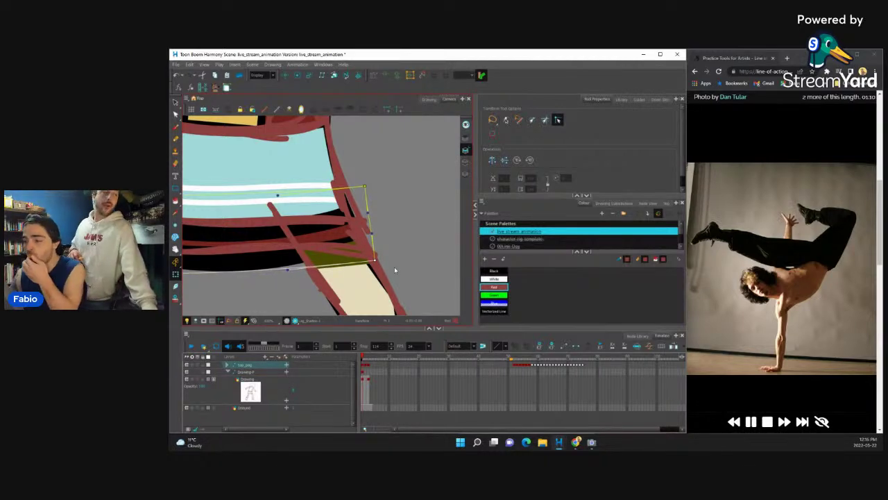
{"action": "scroll", "coordinate": [290, 227], "scroll_direction": "down", "scroll_amount": 4}
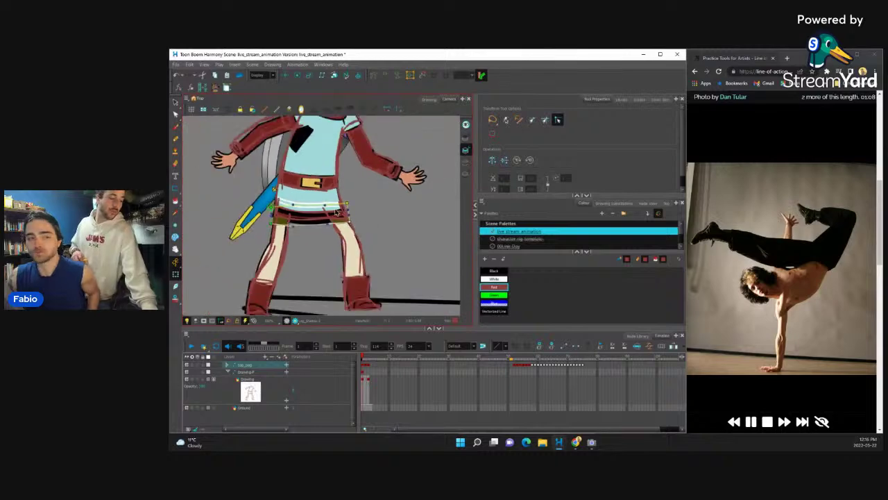
{"action": "scroll", "coordinate": [345, 214], "scroll_direction": "up", "scroll_amount": 3}
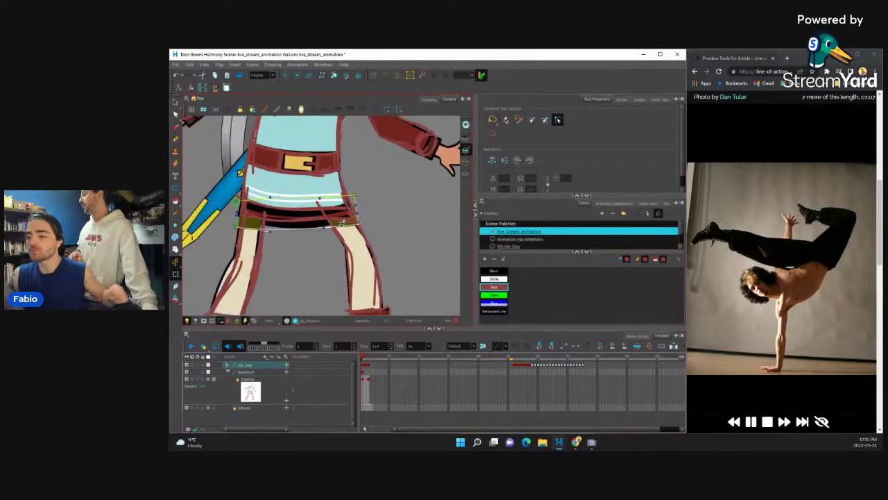
{"action": "scroll", "coordinate": [347, 220], "scroll_direction": "down", "scroll_amount": 2}
- Adjust the upper leg piece's deformation on the side away from the sword to follow the sketched thigh
{"action": "scroll", "coordinate": [354, 219], "scroll_direction": "up", "scroll_amount": 4}
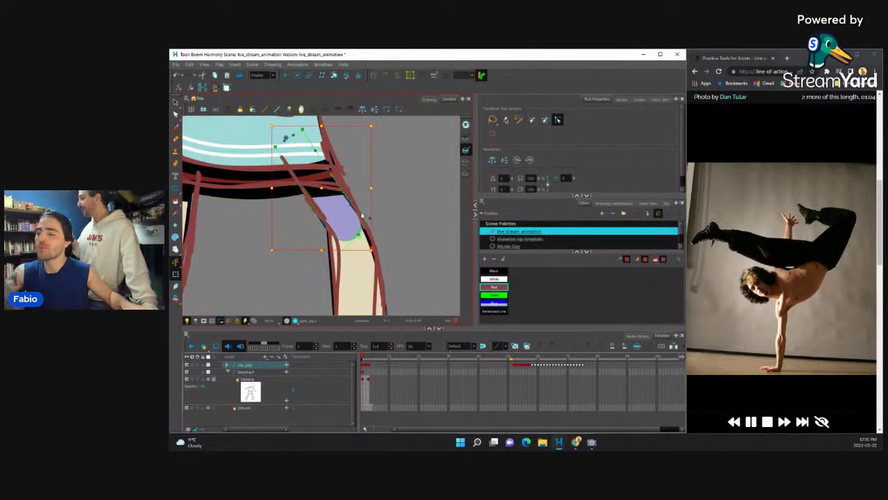
{"action": "left_click", "coordinate": [320, 216]}
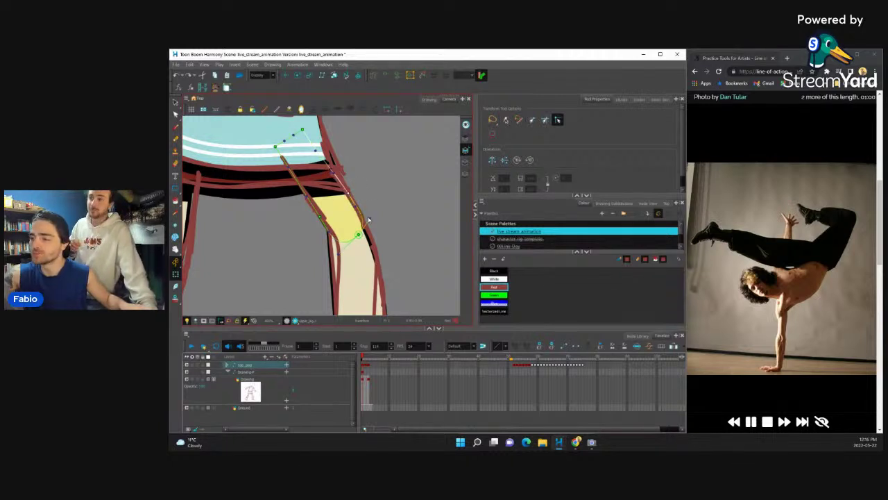
{"action": "left_click_drag", "start_coordinate": [383, 222], "coordinate": [362, 223]}
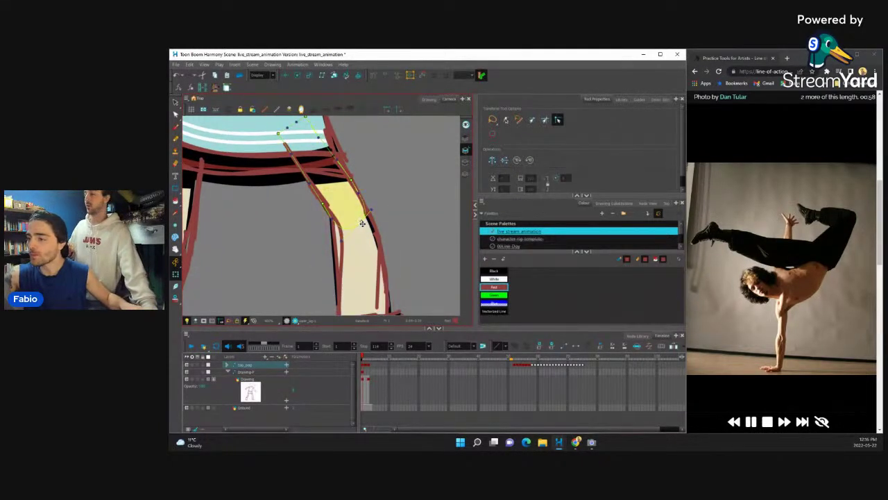
- Reshape the lower leg piece away from the sword, aligning its outer curve and bottom corner at the boot with the guide line
{"action": "left_click", "coordinate": [351, 254]}
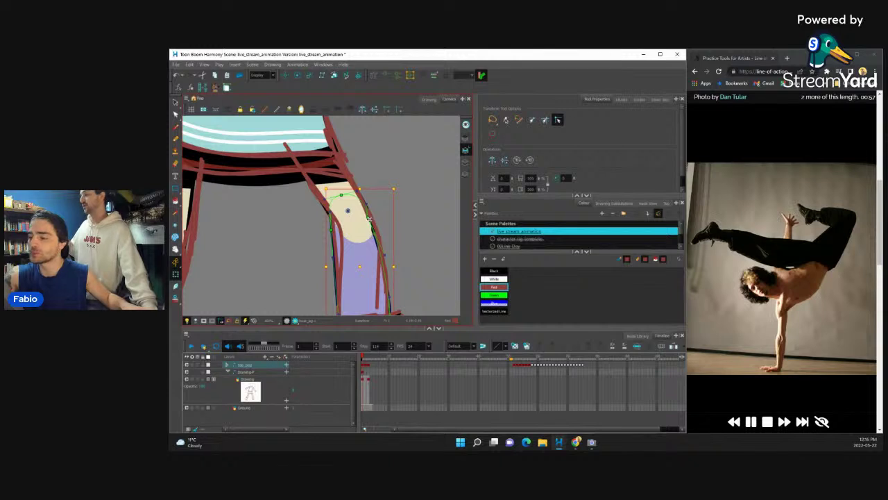
{"action": "key", "text": "Escape"}
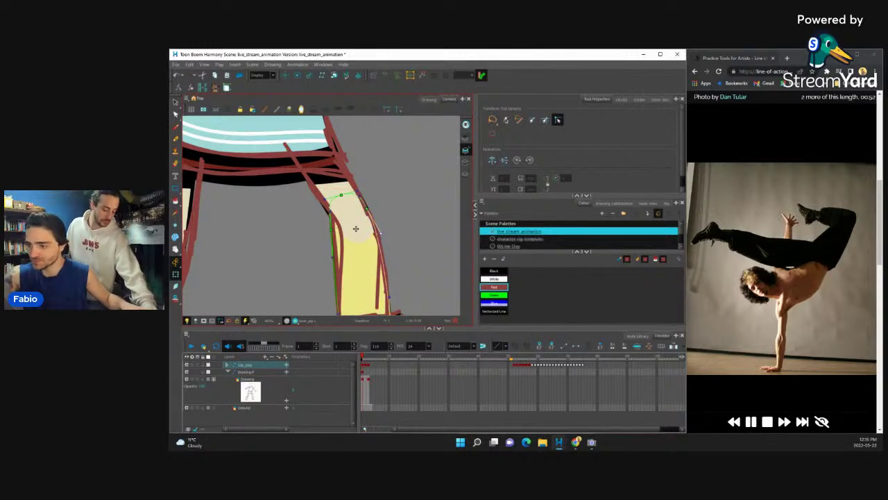
{"action": "left_click_drag", "start_coordinate": [368, 256], "coordinate": [368, 219]}
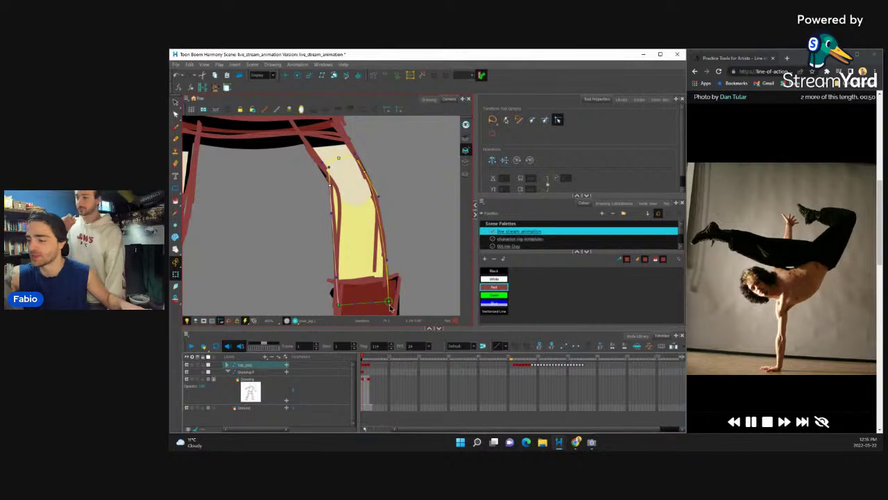
{"action": "left_click", "coordinate": [385, 245]}
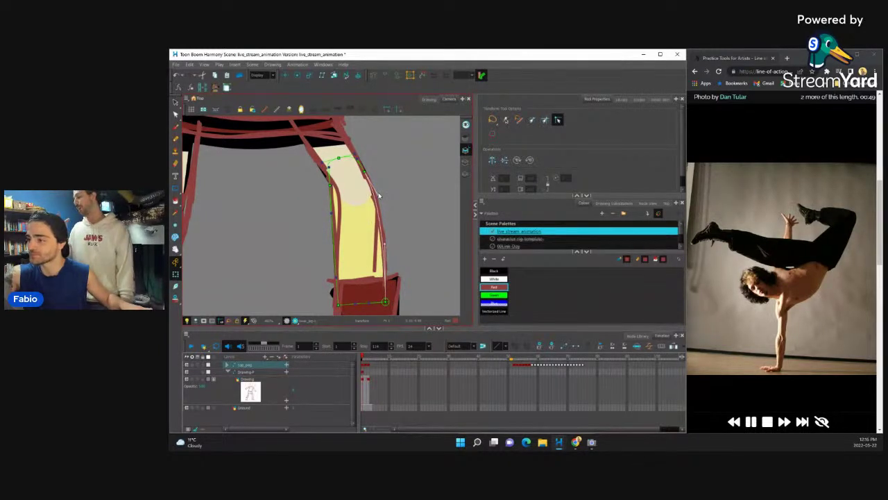
- Adjust the sword-side upper leg's edge curves and knee points to fit the sketched thigh lines
{"action": "left_click_drag", "start_coordinate": [291, 216], "coordinate": [381, 201]}
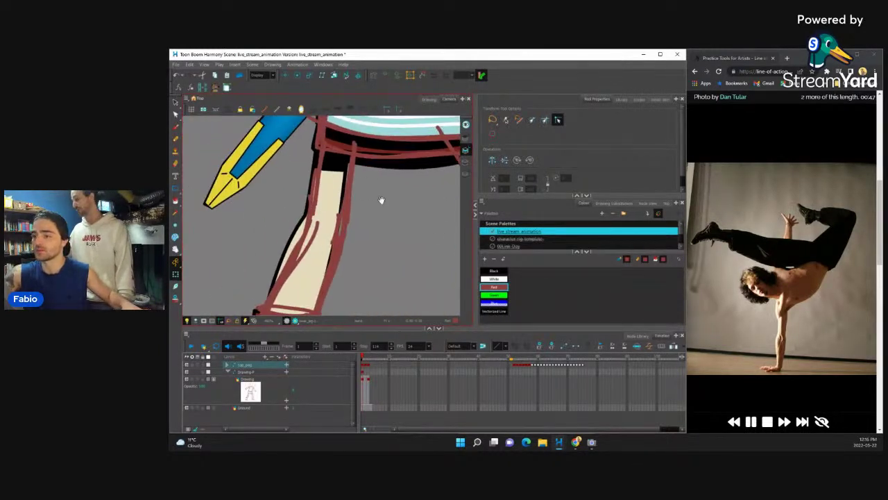
{"action": "left_click", "coordinate": [335, 197]}
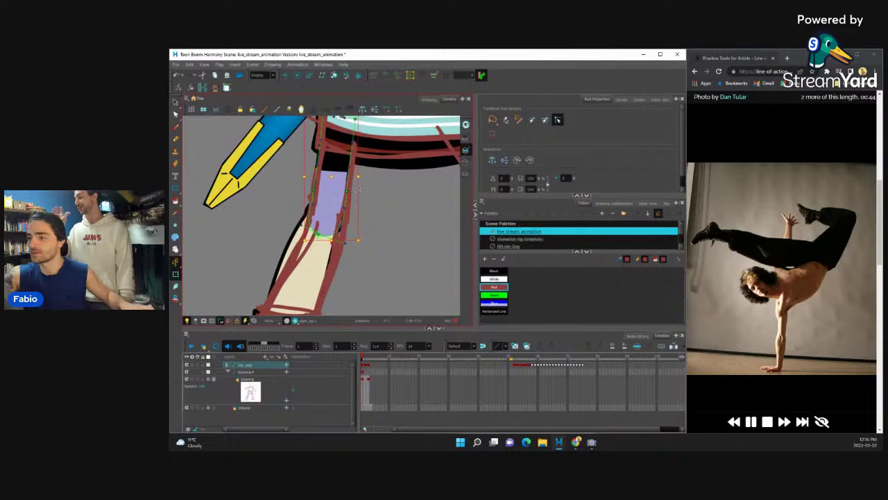
{"action": "left_click_drag", "start_coordinate": [347, 191], "coordinate": [349, 191]}
{"action": "left_click_drag", "start_coordinate": [364, 144], "coordinate": [354, 186]}
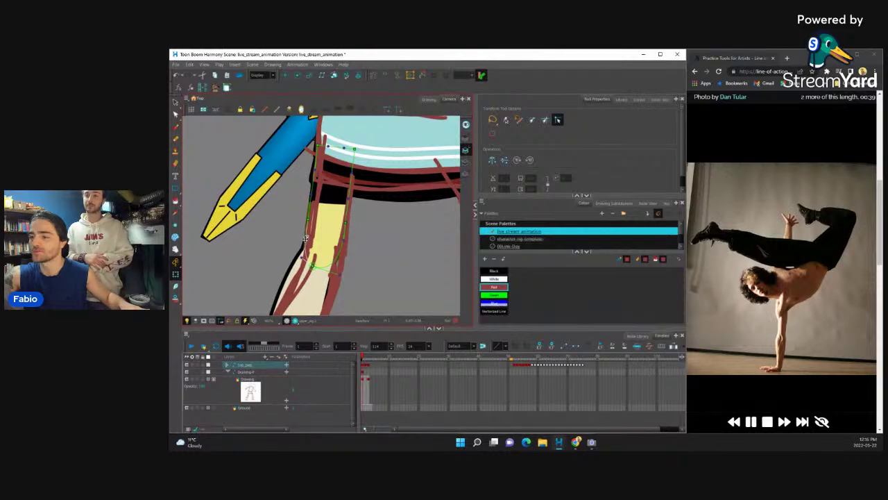
- Reshape the sword-side lower leg piece so its edges and boot-end corners follow the sketched calf
{"action": "mouse_move", "coordinate": [305, 238]}
{"action": "left_mouse_down"}
{"action": "mouse_move", "coordinate": [377, 208]}
{"action": "mouse_move", "coordinate": [353, 211]}
{"action": "left_mouse_up"}
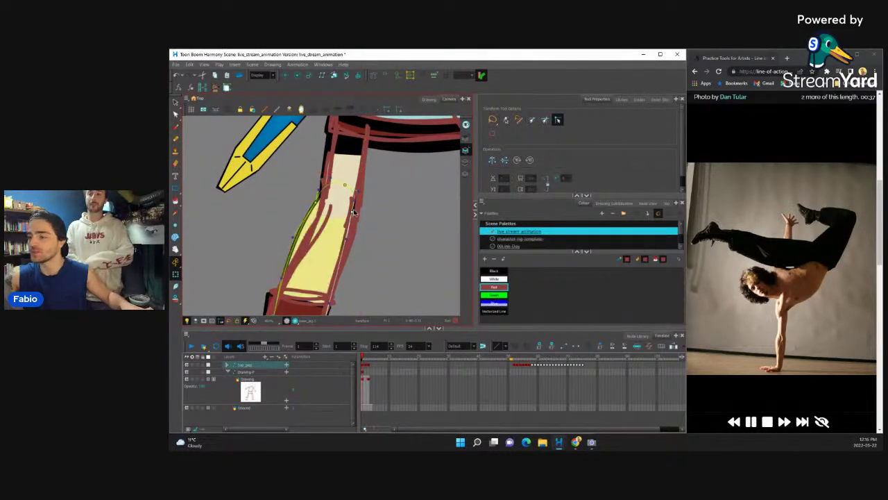
{"action": "left_click_drag", "start_coordinate": [351, 265], "coordinate": [344, 277]}
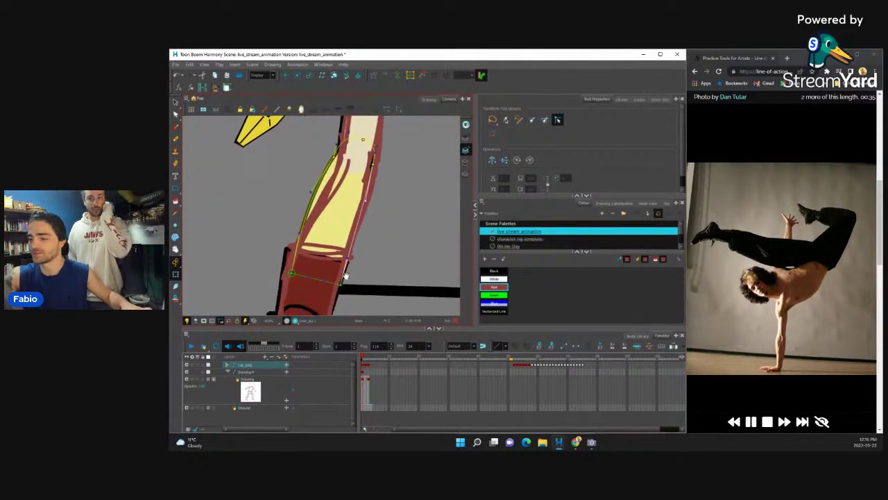
{"action": "left_click", "coordinate": [331, 178]}
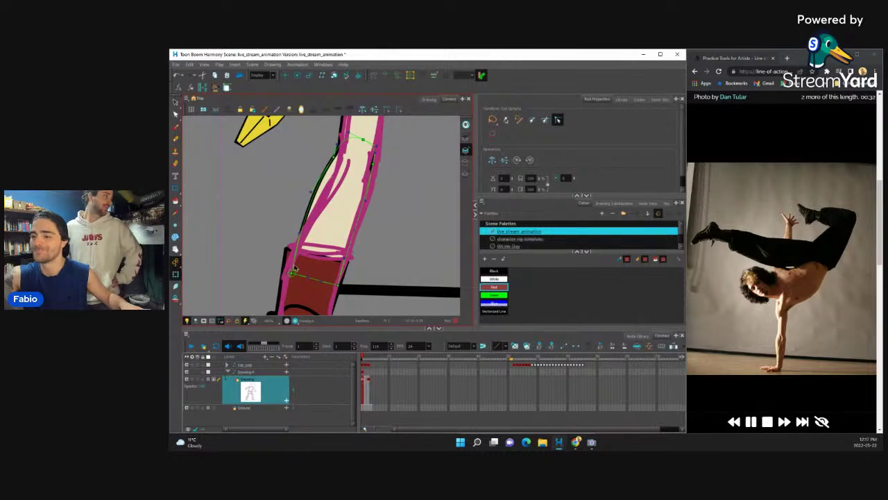
{"action": "left_click", "coordinate": [294, 268]}
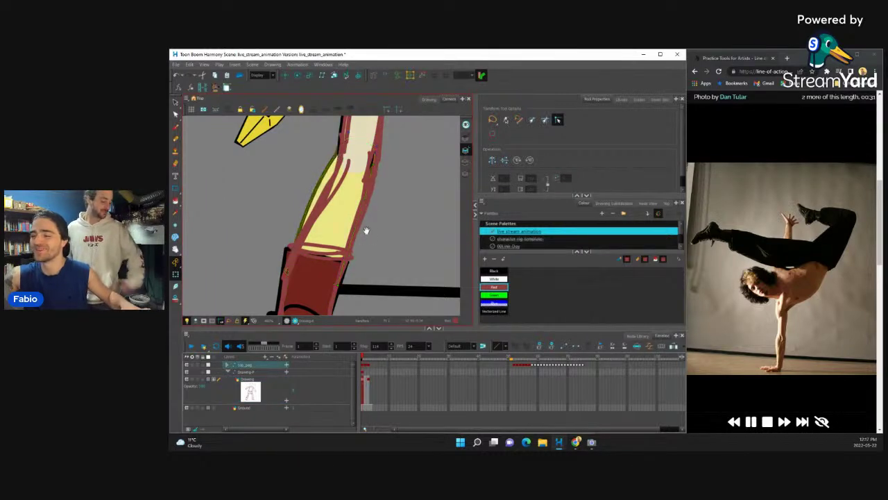
{"action": "left_click_drag", "start_coordinate": [366, 230], "coordinate": [375, 215]}
- Deform the sword-side boot shaft, curving its top edge and aligning its upper and lower corners with the sketched boot
{"action": "left_click", "coordinate": [338, 259]}
{"action": "key", "text": "b"}
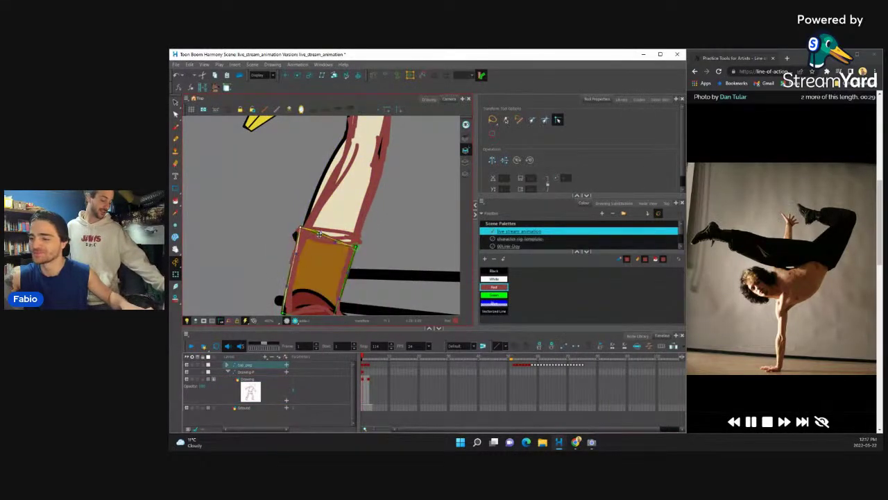
{"action": "mouse_move", "coordinate": [318, 235]}
{"action": "left_mouse_down"}
{"action": "mouse_move", "coordinate": [316, 242]}
{"action": "mouse_move", "coordinate": [358, 241]}
{"action": "mouse_move", "coordinate": [298, 227]}
{"action": "left_mouse_up"}
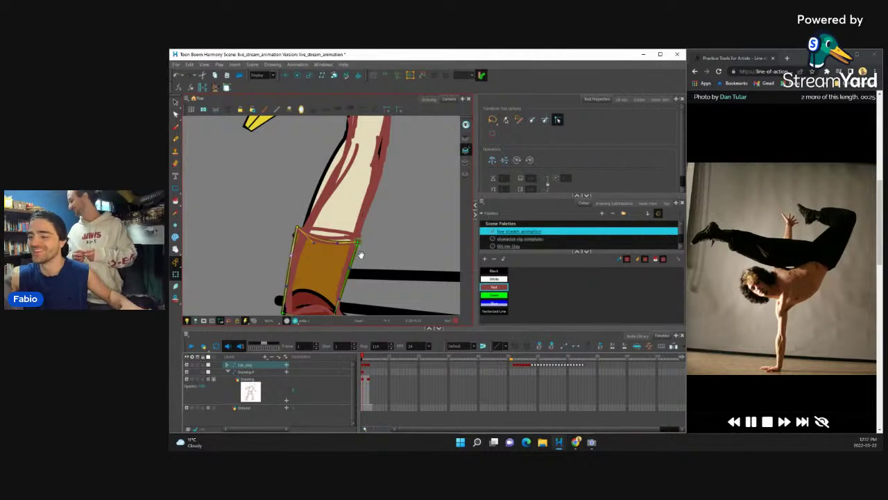
{"action": "scroll", "coordinate": [360, 255], "scroll_direction": "down", "scroll_amount": 3}
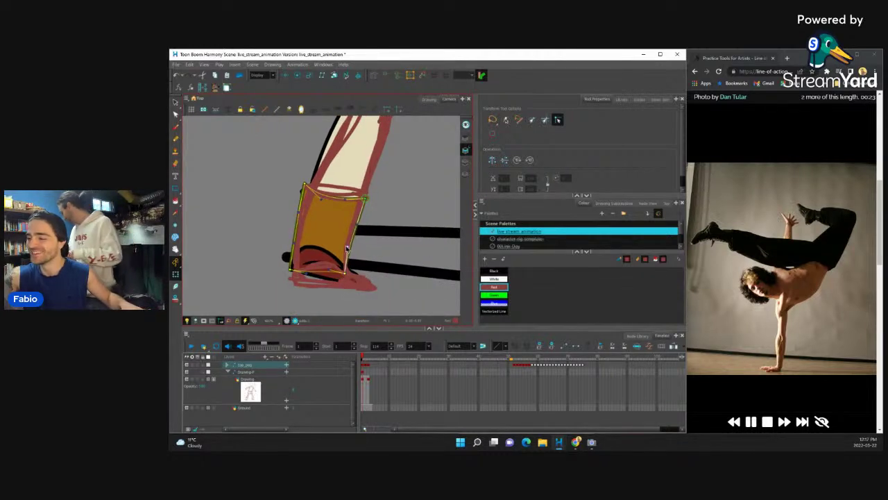
{"action": "left_click_drag", "start_coordinate": [345, 274], "coordinate": [347, 279]}
{"action": "left_click_drag", "start_coordinate": [294, 270], "coordinate": [293, 280]}
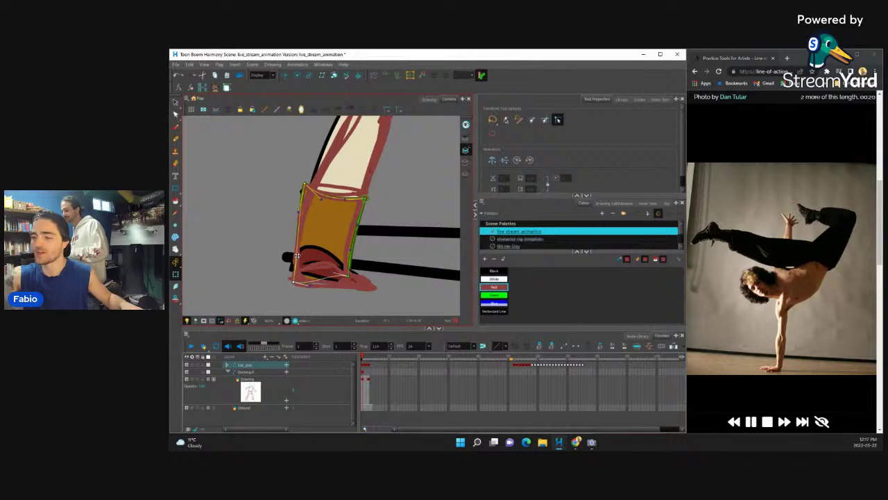
{"action": "left_click_drag", "start_coordinate": [295, 250], "coordinate": [292, 256]}
{"action": "left_click", "coordinate": [330, 258]}
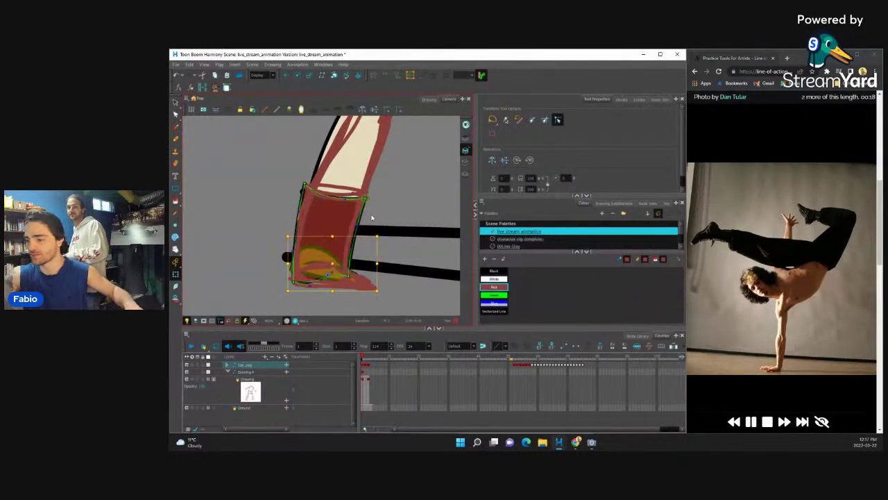
{"action": "left_click_drag", "start_coordinate": [382, 232], "coordinate": [382, 237]}
{"action": "scroll", "coordinate": [387, 202], "scroll_direction": "up", "scroll_amount": 2}
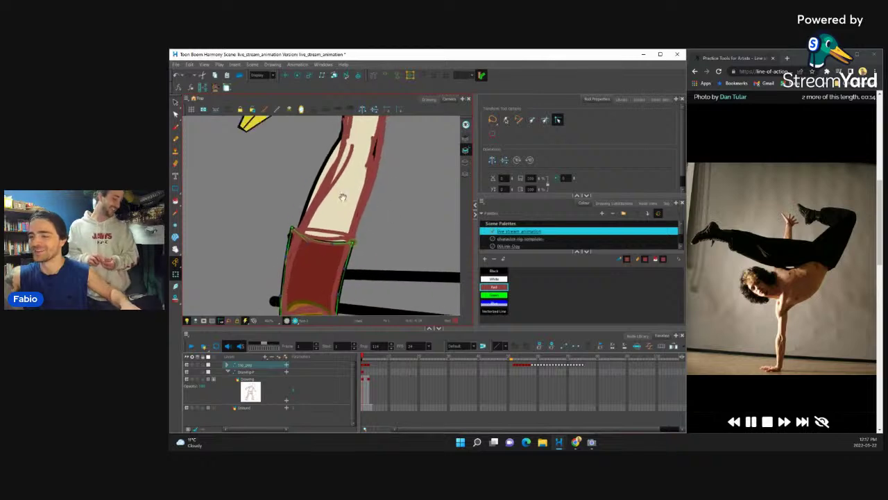
- Reshape the opening piece at the top of the sword-side boot into an oval matching the sketched rim
{"action": "left_click", "coordinate": [296, 234]}
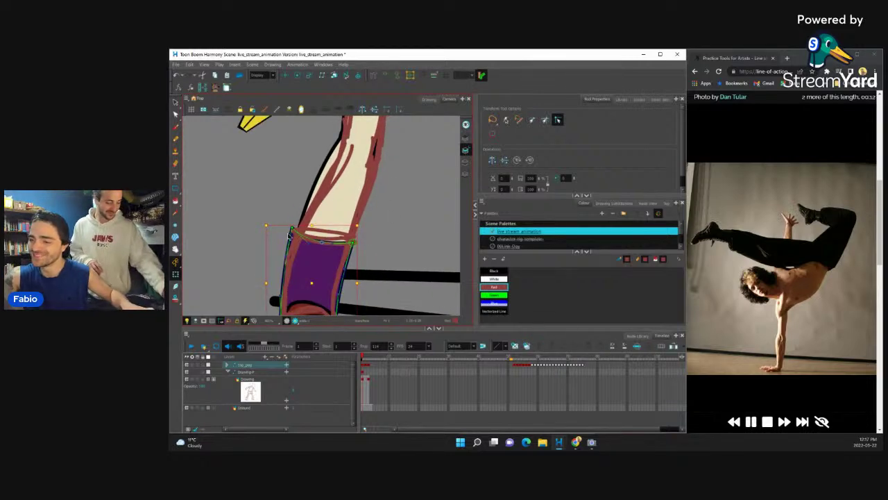
{"action": "left_click", "coordinate": [289, 235]}
{"action": "left_click", "coordinate": [292, 230]}
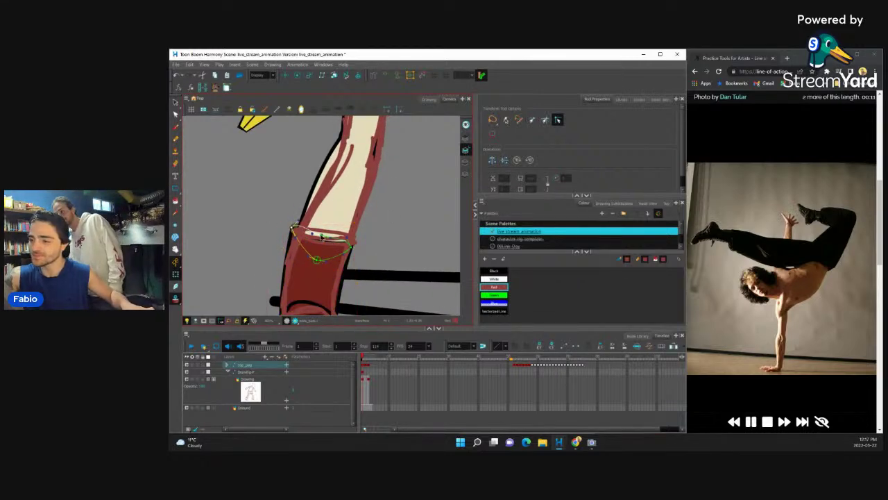
{"action": "left_click_drag", "start_coordinate": [354, 242], "coordinate": [354, 245]}
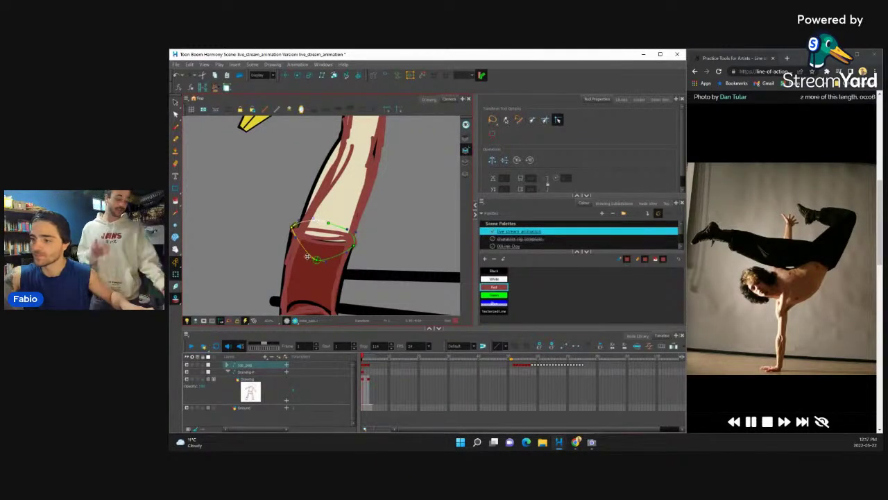
{"action": "left_click_drag", "start_coordinate": [324, 258], "coordinate": [321, 238]}
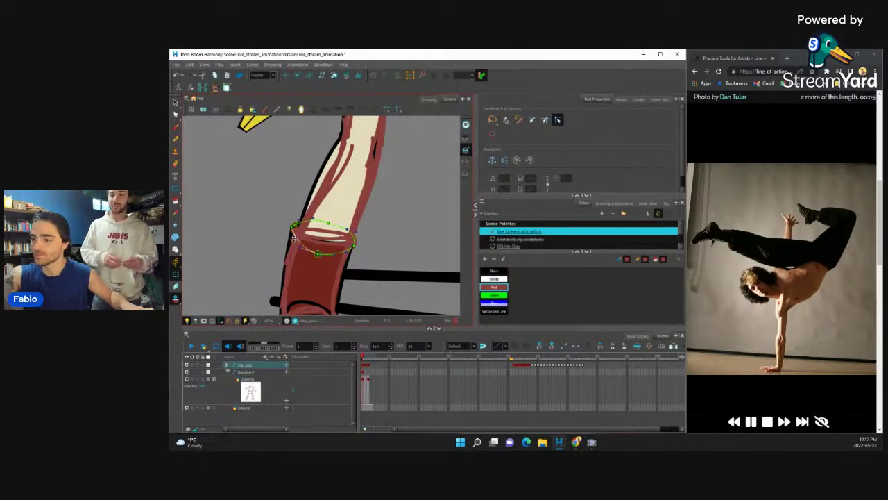
- Adjust the back hem piece's lower curve beneath the tunic toward the sketched hem line
{"action": "left_click", "coordinate": [395, 191]}
{"action": "mouse_move", "coordinate": [395, 191]}
{"action": "left_mouse_down"}
{"action": "mouse_move", "coordinate": [353, 261]}
{"action": "mouse_move", "coordinate": [367, 243]}
{"action": "mouse_move", "coordinate": [372, 129]}
{"action": "mouse_move", "coordinate": [382, 185]}
{"action": "left_mouse_up"}
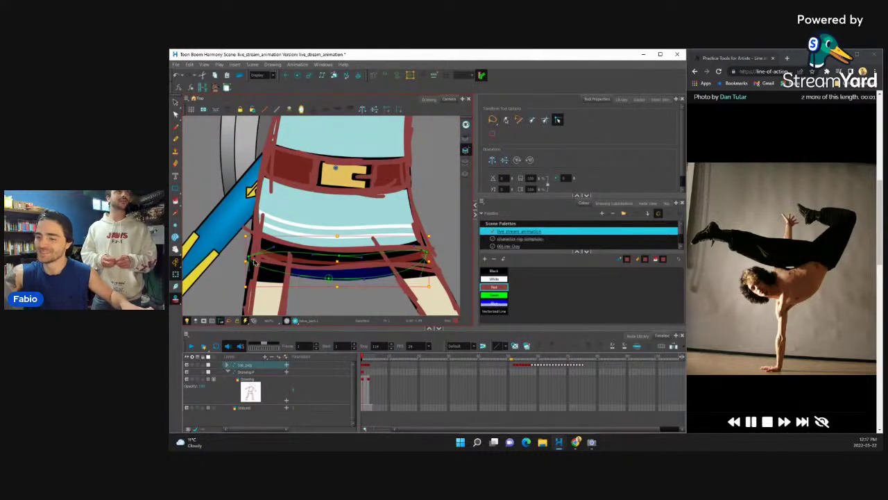
{"action": "mouse_move", "coordinate": [338, 252]}
{"action": "left_mouse_down"}
{"action": "mouse_move", "coordinate": [344, 278]}
{"action": "mouse_move", "coordinate": [423, 275]}
{"action": "mouse_move", "coordinate": [389, 247]}
{"action": "mouse_move", "coordinate": [331, 245]}
{"action": "mouse_move", "coordinate": [368, 276]}
{"action": "mouse_move", "coordinate": [414, 283]}
{"action": "mouse_move", "coordinate": [326, 273]}
{"action": "mouse_move", "coordinate": [359, 269]}
{"action": "left_mouse_up"}
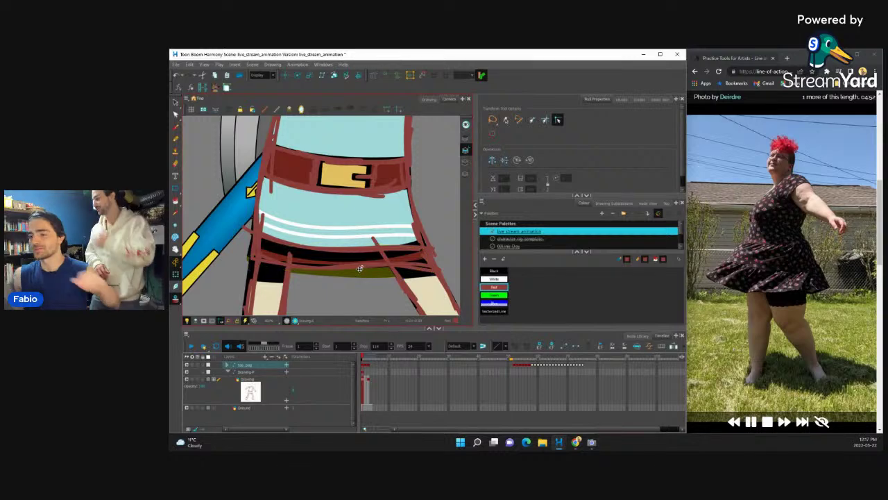
- Fit the short sleeve away from the sword to the sketch, reshaping its shoulder curve, outer corner and arched cuff edge
{"action": "scroll", "coordinate": [359, 269], "scroll_direction": "down", "scroll_amount": 6}
{"action": "scroll", "coordinate": [347, 189], "scroll_direction": "up", "scroll_amount": 4}
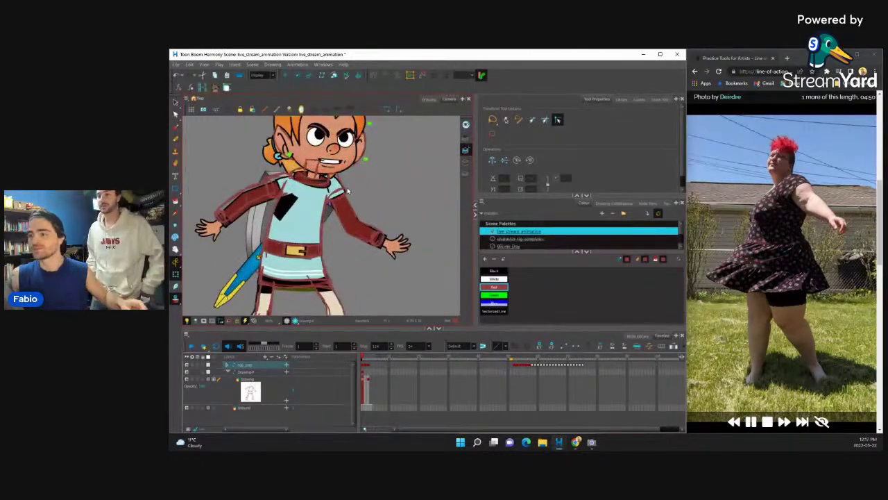
{"action": "scroll", "coordinate": [347, 189], "scroll_direction": "up", "scroll_amount": 4}
{"action": "left_click", "coordinate": [350, 198]}
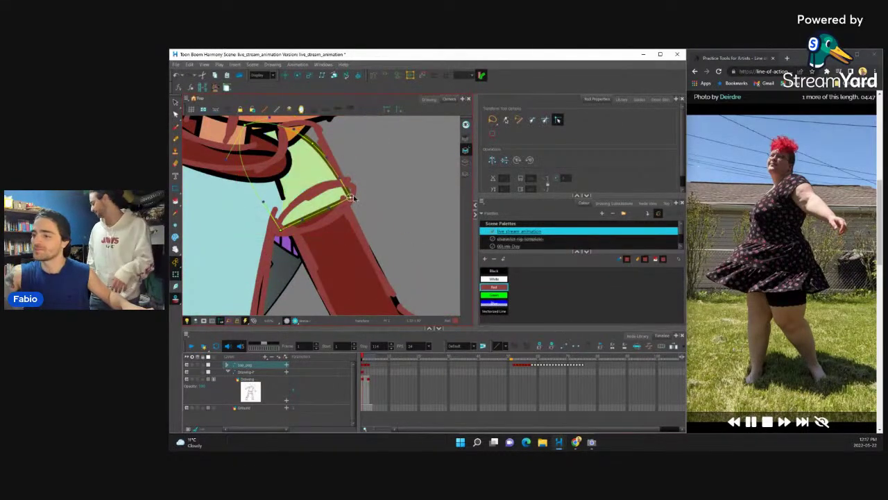
{"action": "left_click_drag", "start_coordinate": [351, 198], "coordinate": [355, 196]}
{"action": "left_click_drag", "start_coordinate": [314, 141], "coordinate": [322, 136]}
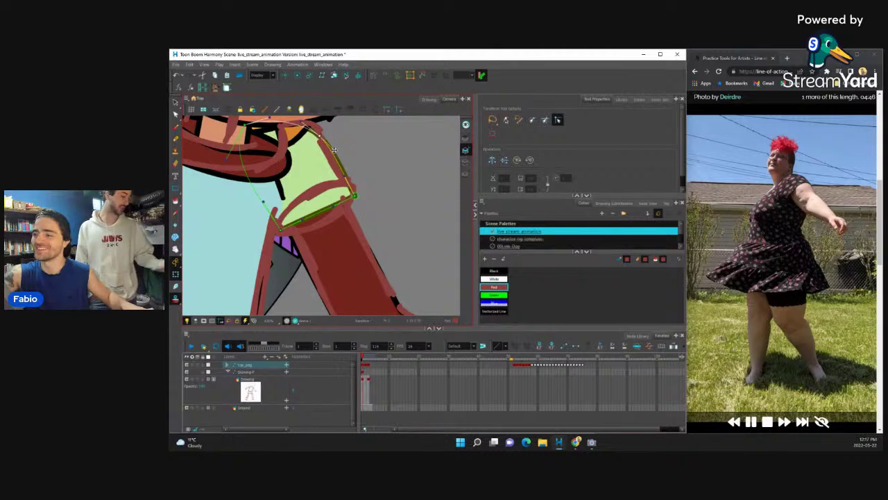
{"action": "left_click_drag", "start_coordinate": [333, 205], "coordinate": [353, 191]}
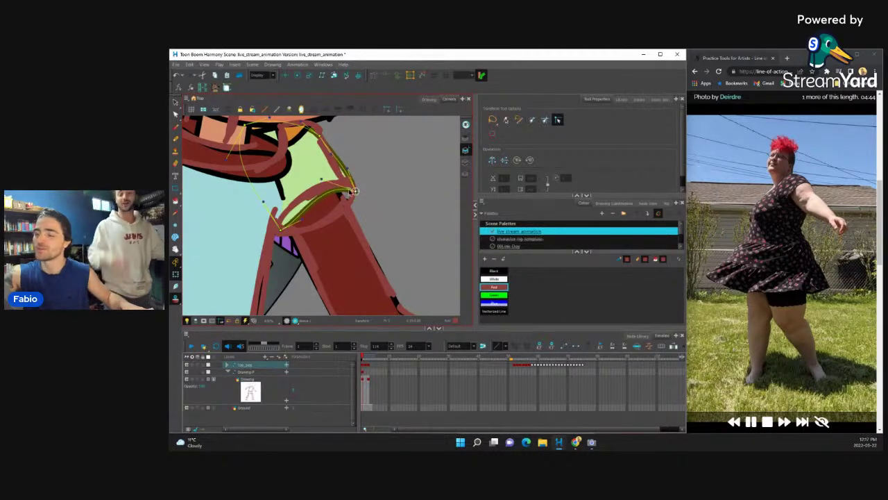
{"action": "left_click_drag", "start_coordinate": [300, 218], "coordinate": [296, 211]}
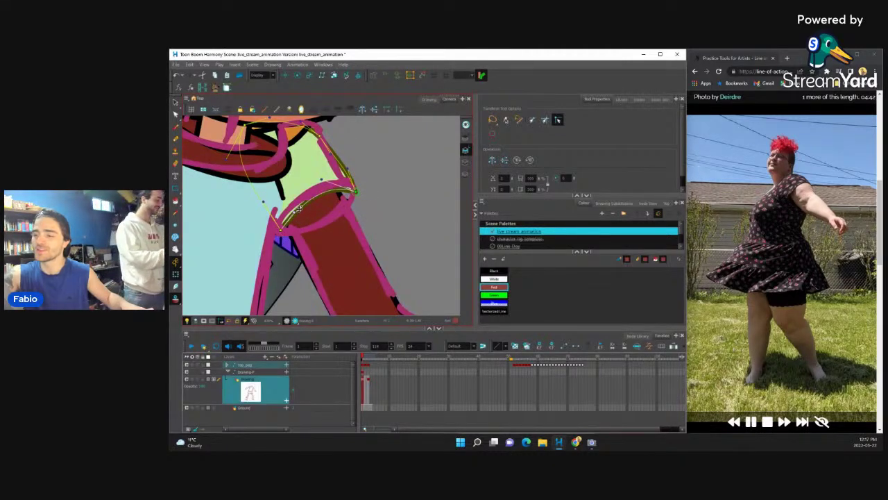
{"action": "mouse_move", "coordinate": [297, 210]}
{"action": "left_mouse_down"}
{"action": "mouse_move", "coordinate": [291, 219]}
{"action": "mouse_move", "coordinate": [345, 196]}
{"action": "left_mouse_up"}
{"action": "left_click", "coordinate": [346, 198]}
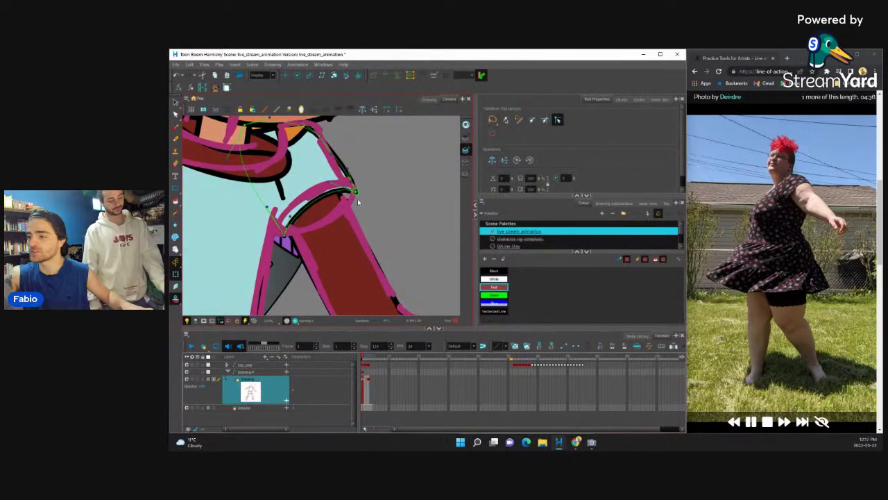
{"action": "left_click_drag", "start_coordinate": [358, 199], "coordinate": [353, 218]}
{"action": "left_click", "coordinate": [319, 194]}
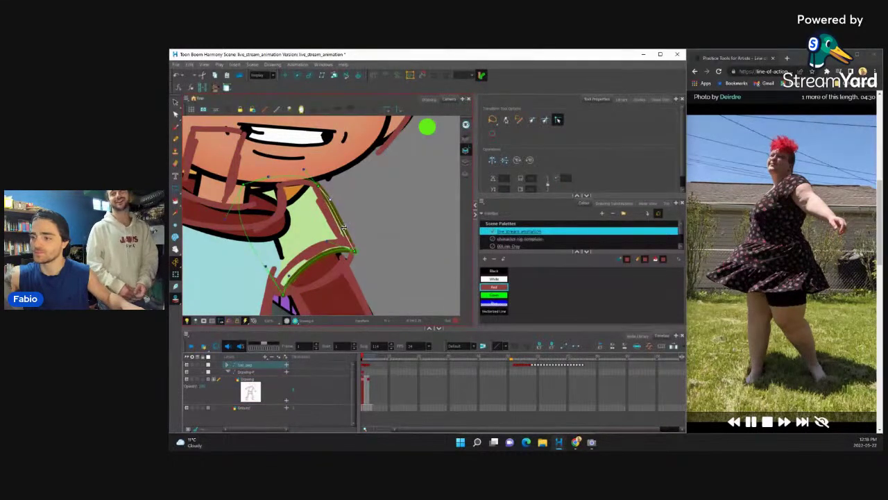
- Extend the collar's outer shape toward the sword-side shoulder to meet the sketched collar outline
{"action": "mouse_move", "coordinate": [346, 188]}
{"action": "left_mouse_down"}
{"action": "mouse_move", "coordinate": [354, 229]}
{"action": "mouse_move", "coordinate": [394, 234]}
{"action": "mouse_move", "coordinate": [401, 207]}
{"action": "mouse_move", "coordinate": [381, 197]}
{"action": "left_mouse_up"}
{"action": "left_click", "coordinate": [394, 226]}
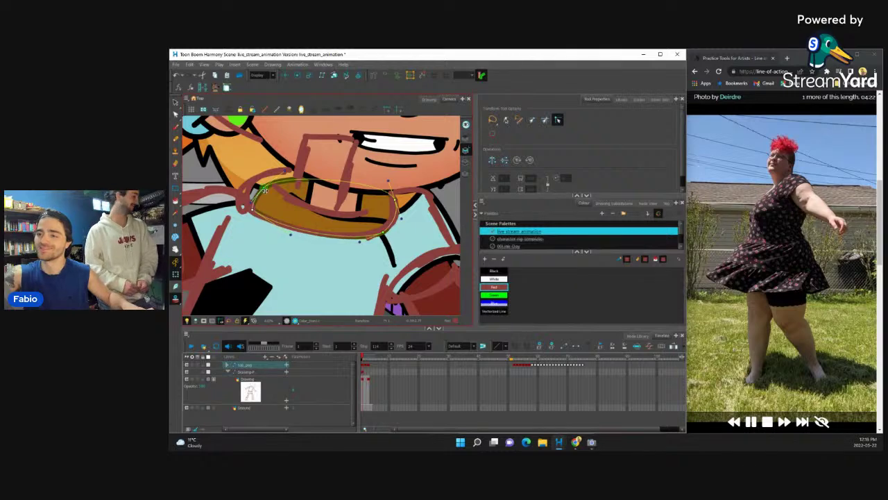
{"action": "mouse_move", "coordinate": [264, 188]}
{"action": "left_mouse_down"}
{"action": "mouse_move", "coordinate": [244, 194]}
{"action": "mouse_move", "coordinate": [261, 209]}
{"action": "left_mouse_up"}
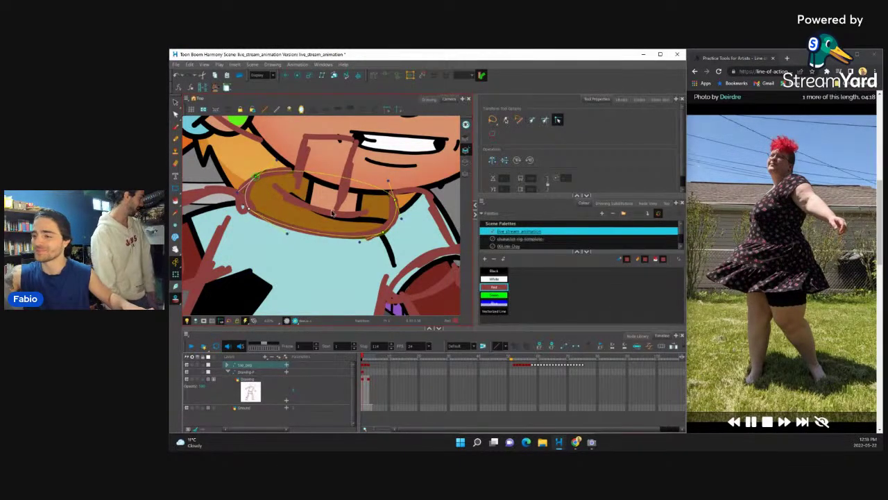
- Move the collar's inner neckline end points and curve to follow the sketched line across the neck
{"action": "left_click", "coordinate": [375, 215]}
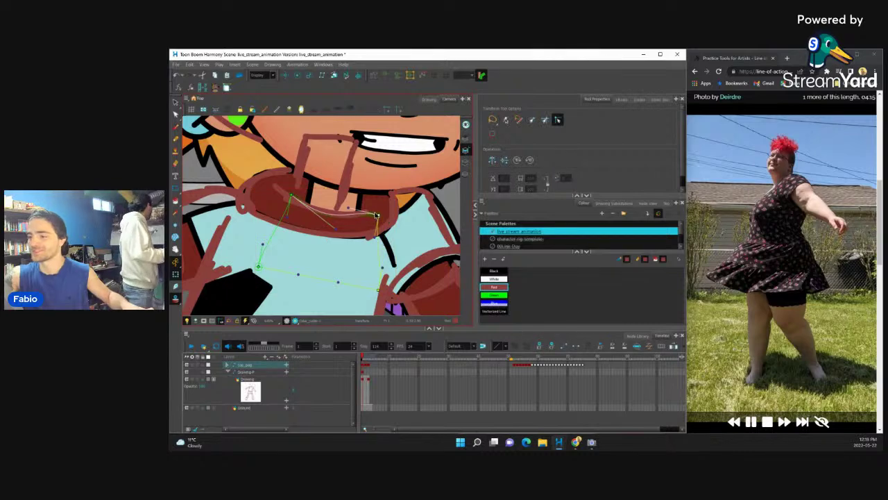
{"action": "left_click_drag", "start_coordinate": [290, 198], "coordinate": [277, 189]}
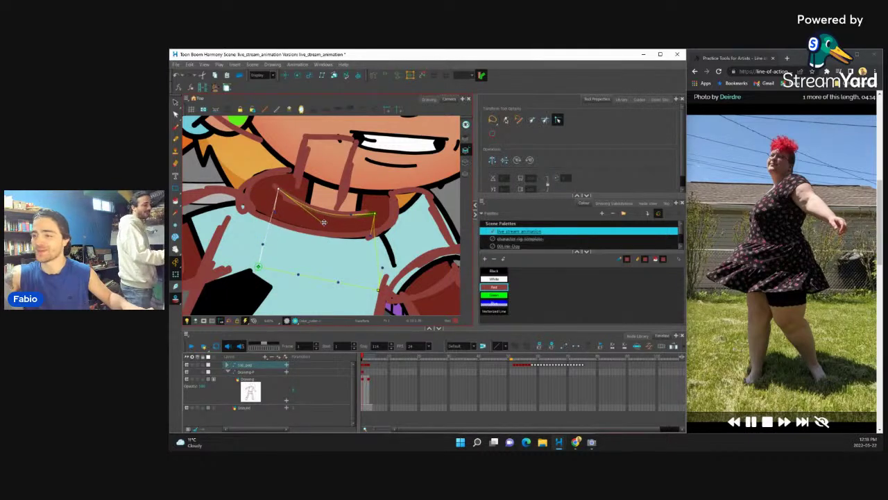
{"action": "left_click_drag", "start_coordinate": [375, 214], "coordinate": [367, 211]}
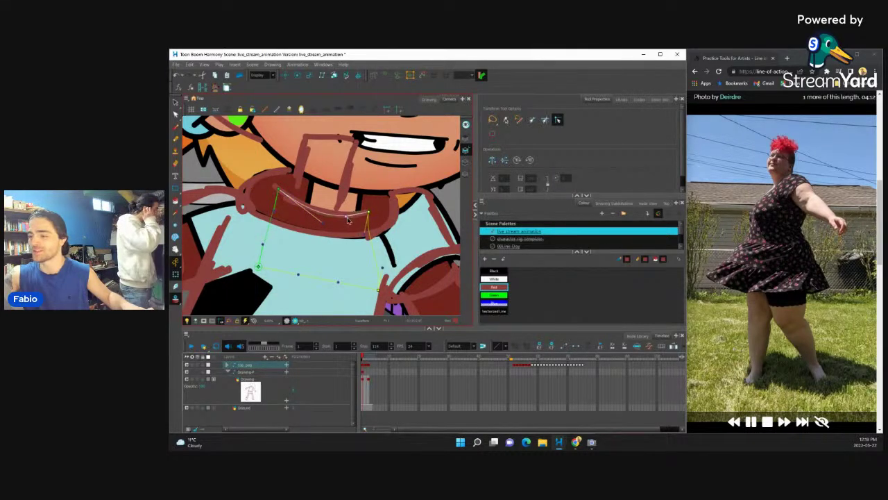
{"action": "left_click", "coordinate": [331, 227]}
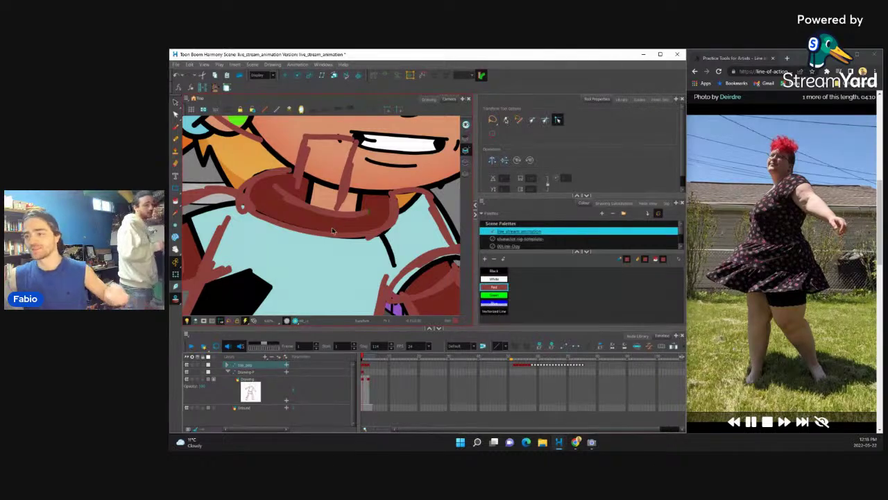
{"action": "scroll", "coordinate": [332, 227], "scroll_direction": "down", "scroll_amount": 5}
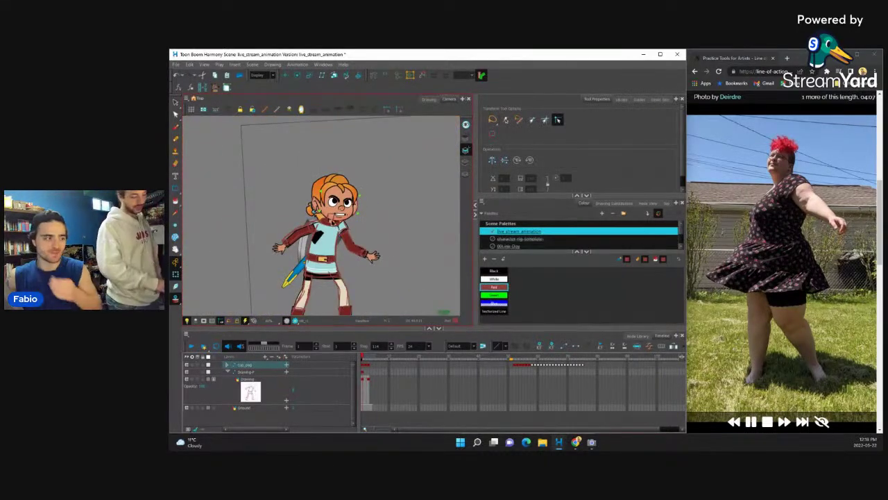
- Extend the sword-side short sleeve to the sketched shoulder and cuff lines, then select the upper arm piece
{"action": "scroll", "coordinate": [299, 220], "scroll_direction": "up", "scroll_amount": 5}
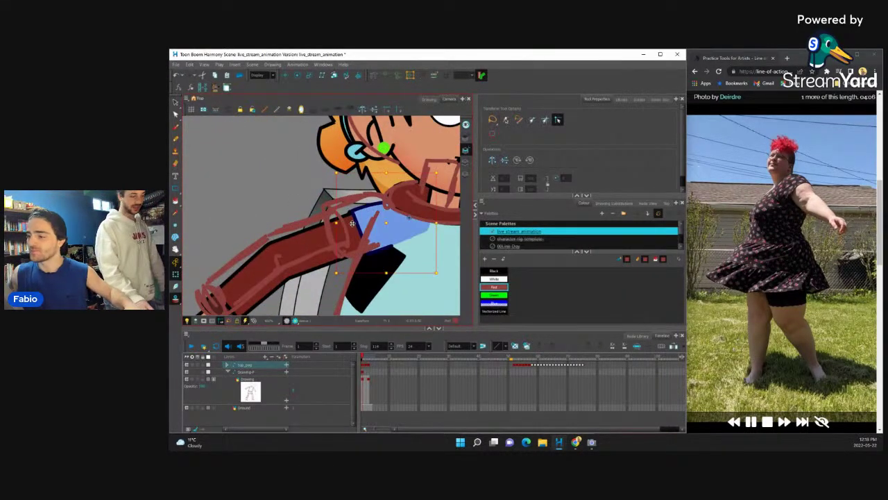
{"action": "left_click", "coordinate": [376, 219]}
{"action": "left_click_drag", "start_coordinate": [325, 256], "coordinate": [340, 222]}
{"action": "left_click", "coordinate": [368, 218]}
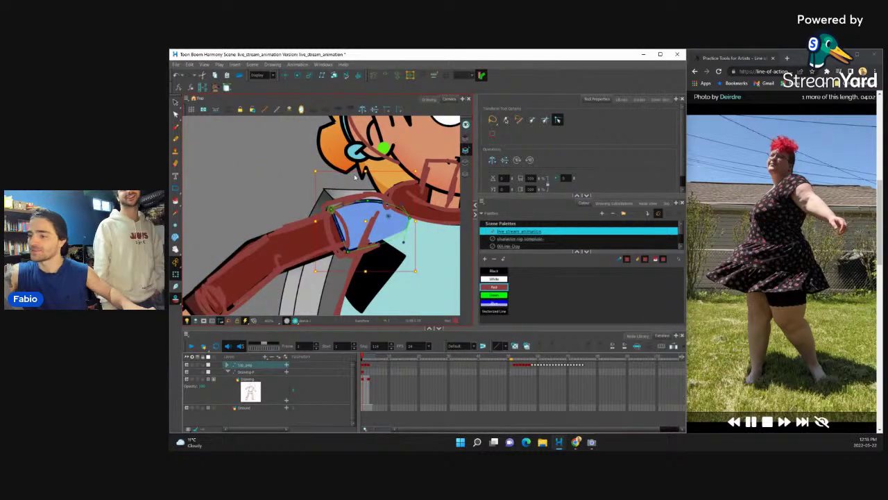
{"action": "left_click", "coordinate": [341, 237]}
{"action": "left_click_drag", "start_coordinate": [357, 208], "coordinate": [331, 208]}
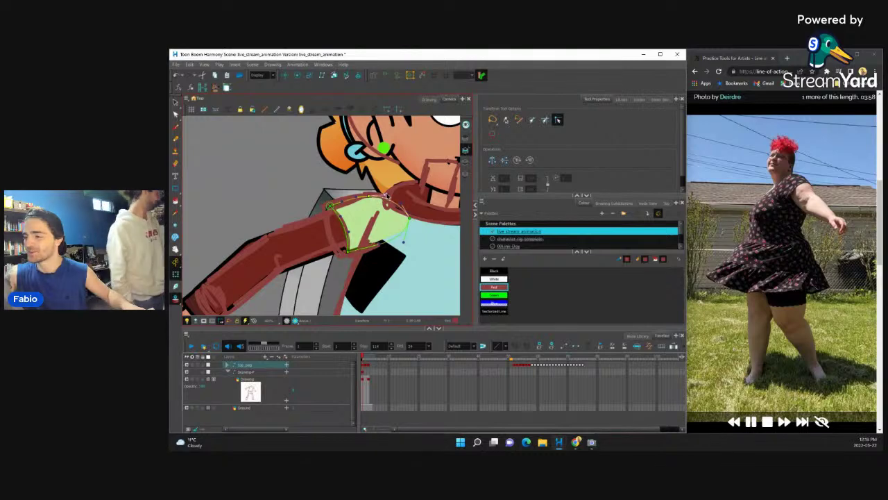
{"action": "left_click", "coordinate": [370, 239]}
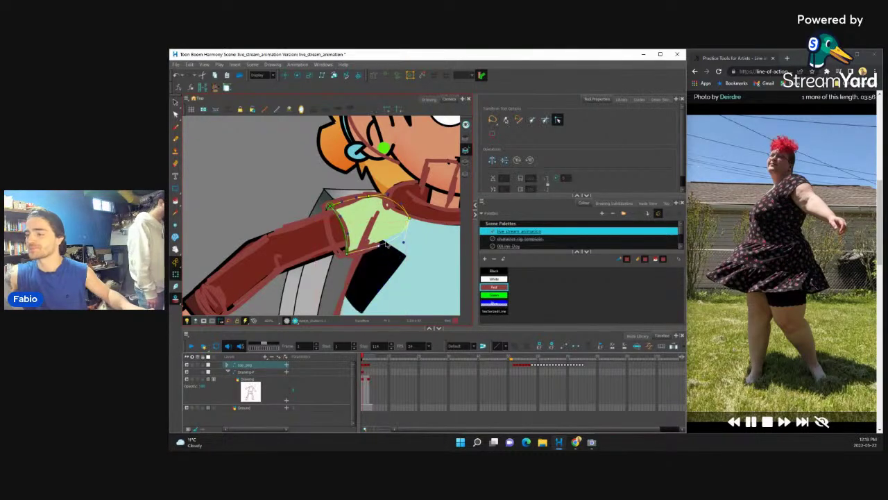
{"action": "left_click", "coordinate": [335, 236]}
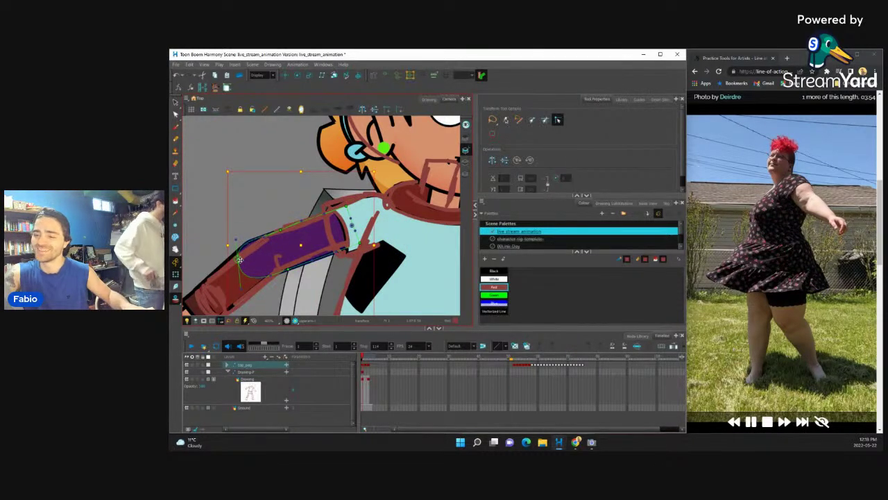
- Adjust the deformation points of the sword-side upper arm and forearm around the elbow to follow the sketched arm outline
{"action": "left_click", "coordinate": [257, 247]}
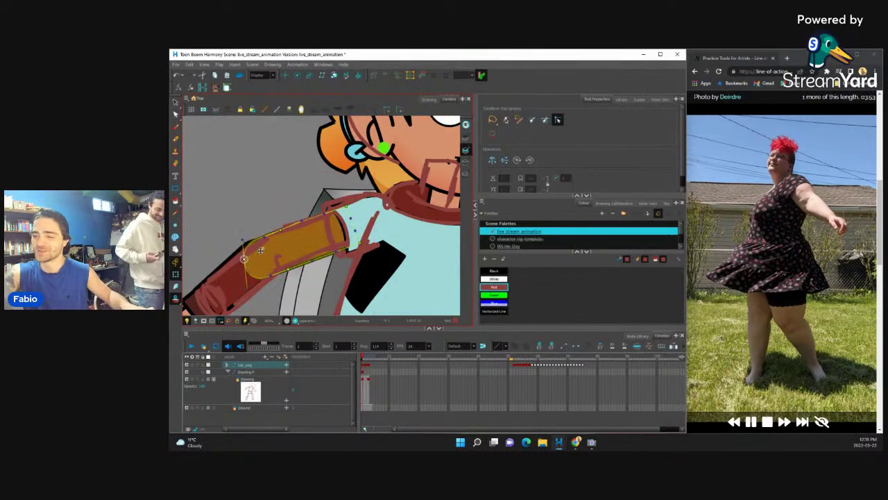
{"action": "key", "text": "shift+x"}
{"action": "left_click", "coordinate": [312, 243]}
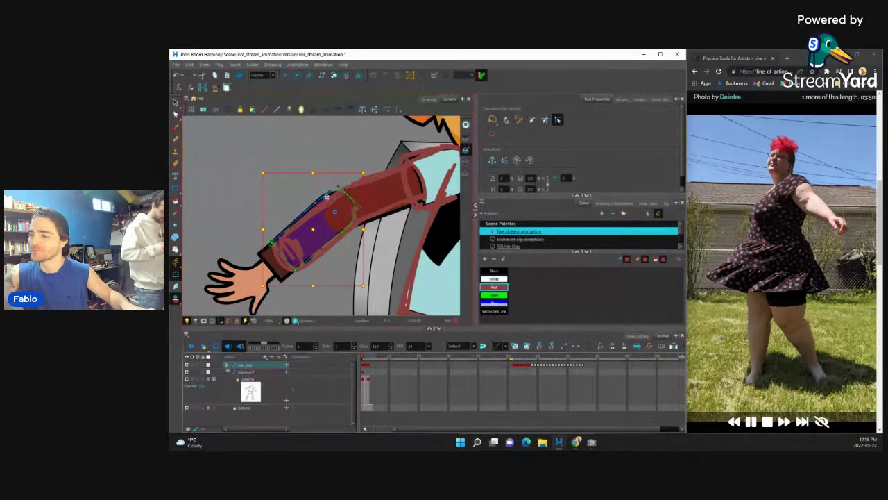
{"action": "left_click", "coordinate": [327, 198]}
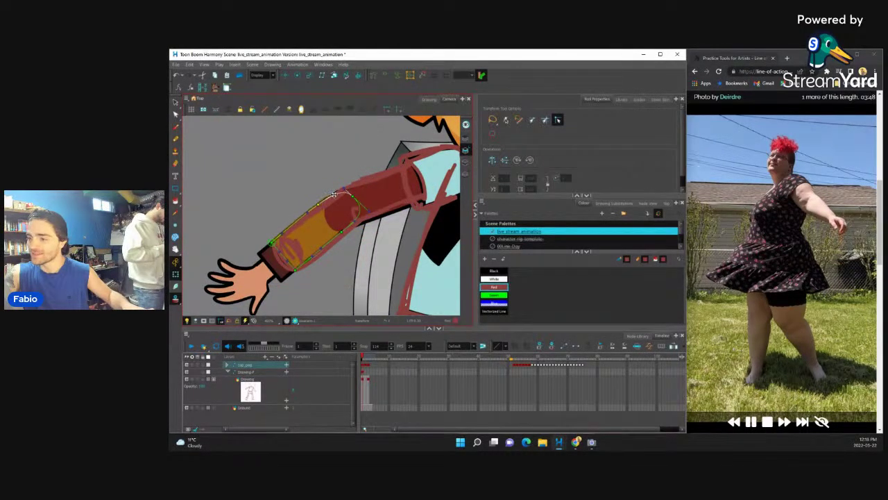
- Move the sword-side hand up into its sleeve cuff and bring it forward in front of the cuff piece
{"action": "left_click", "coordinate": [284, 272]}
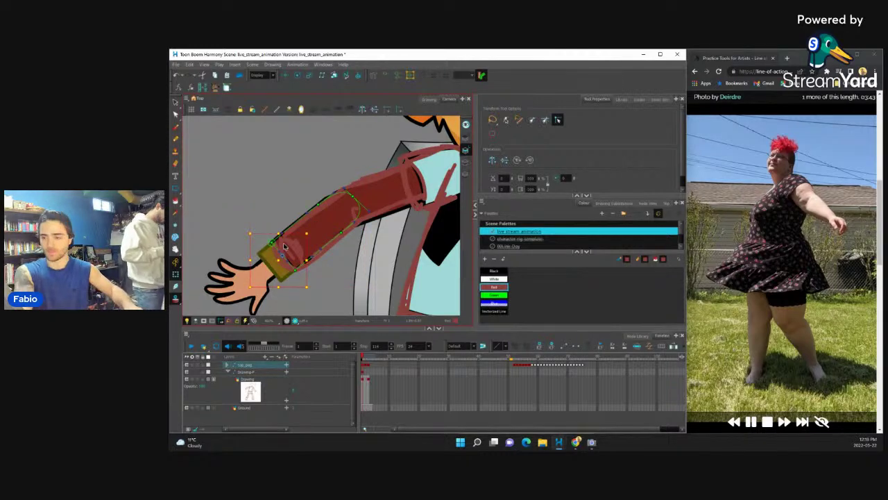
{"action": "scroll", "coordinate": [277, 224], "scroll_direction": "up", "scroll_amount": 3}
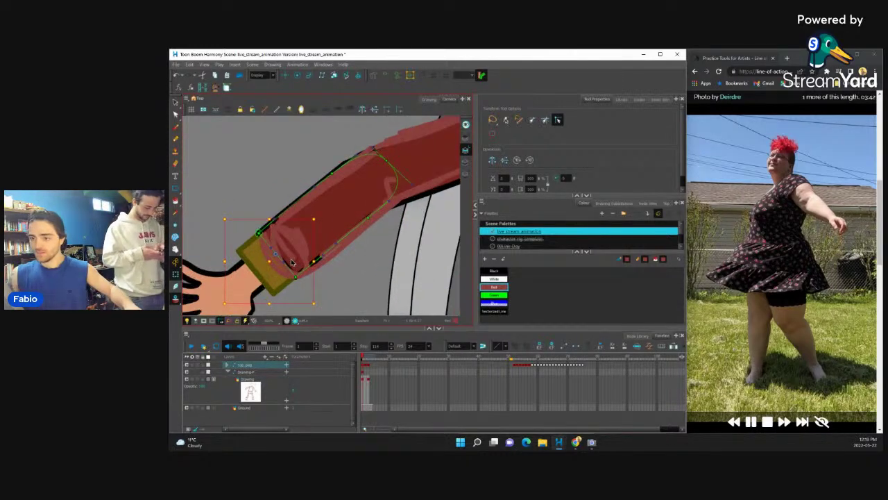
{"action": "left_click", "coordinate": [260, 287]}
{"action": "left_click", "coordinate": [260, 286]}
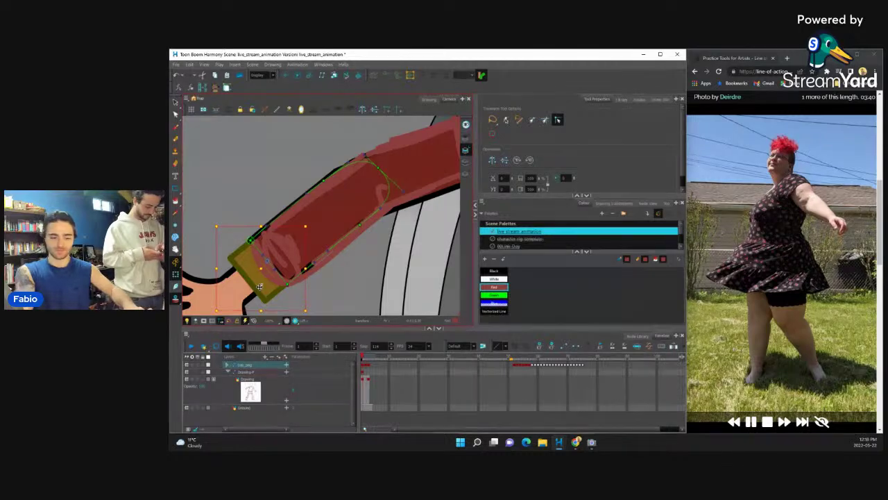
{"action": "scroll", "coordinate": [271, 278], "scroll_direction": "down", "scroll_amount": 2}
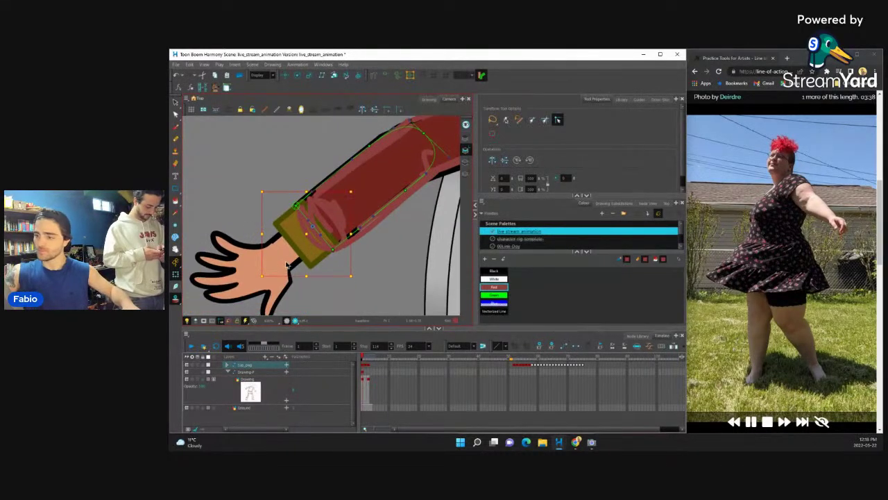
{"action": "left_click", "coordinate": [285, 265]}
{"action": "left_click", "coordinate": [230, 321]}
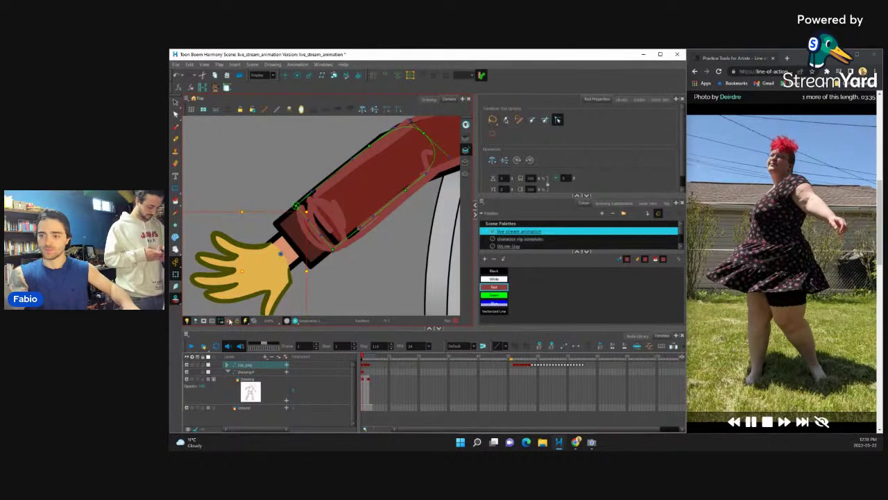
{"action": "left_click", "coordinate": [293, 247]}
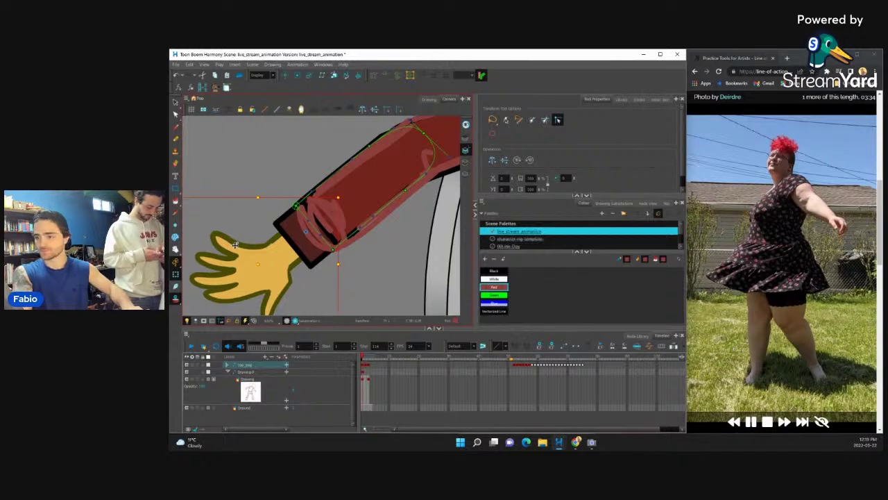
{"action": "key", "text": "alt+Down"}
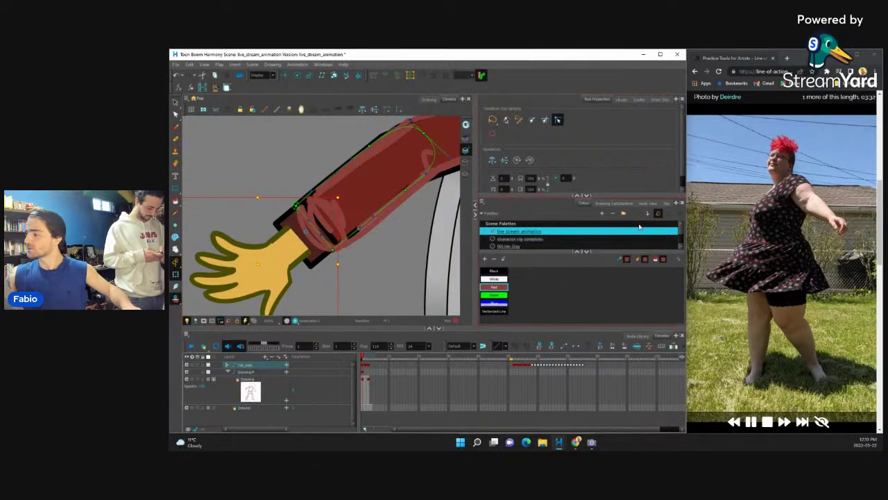
- Locate the selected hand in the rig's node network and select the outer cuff's peg beside the wrist peg
{"action": "left_click", "coordinate": [647, 203]}
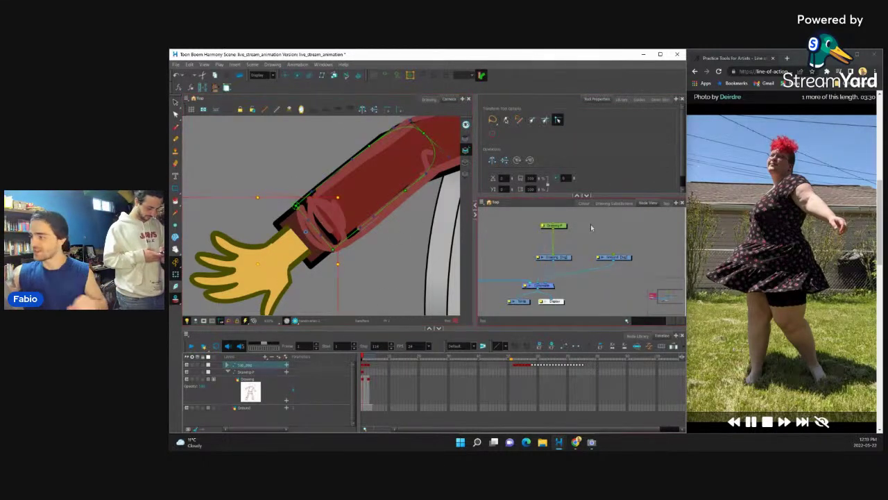
{"action": "key", "text": "f"}
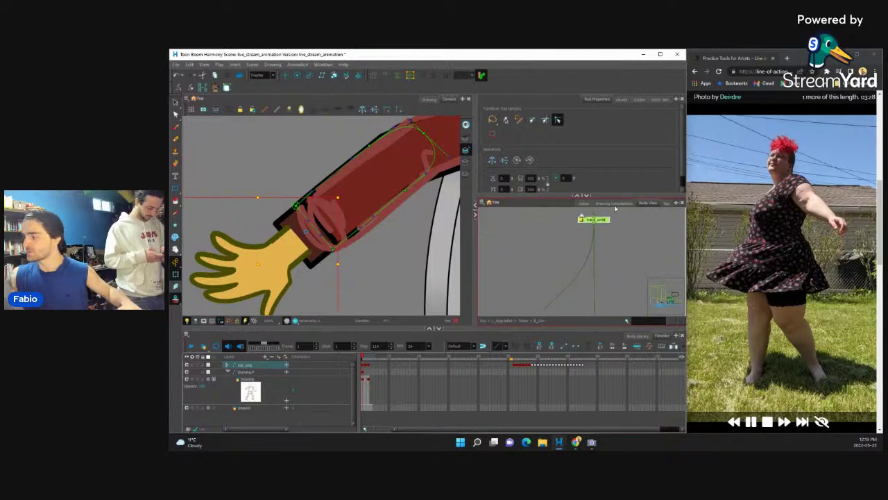
{"action": "mouse_move", "coordinate": [631, 207]}
{"action": "left_mouse_down"}
{"action": "mouse_move", "coordinate": [645, 259]}
{"action": "mouse_move", "coordinate": [622, 251]}
{"action": "left_mouse_up"}
{"action": "left_click", "coordinate": [586, 252]}
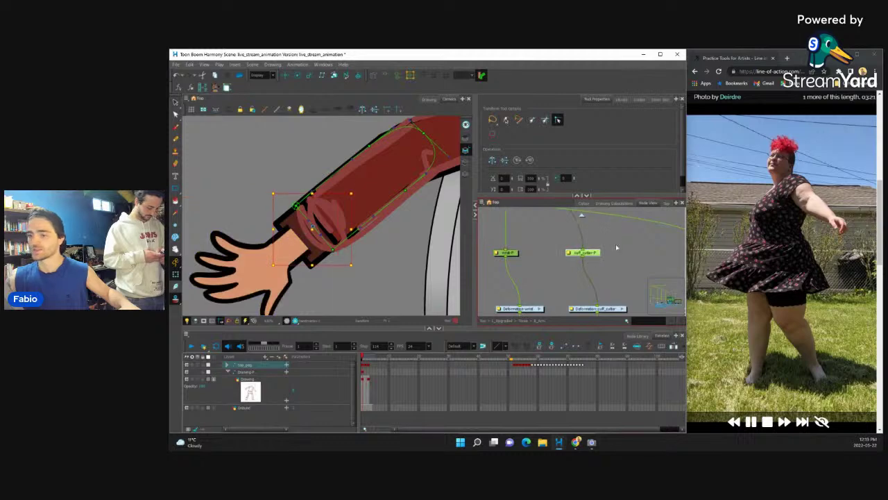
{"action": "left_click_drag", "start_coordinate": [603, 282], "coordinate": [594, 276]}
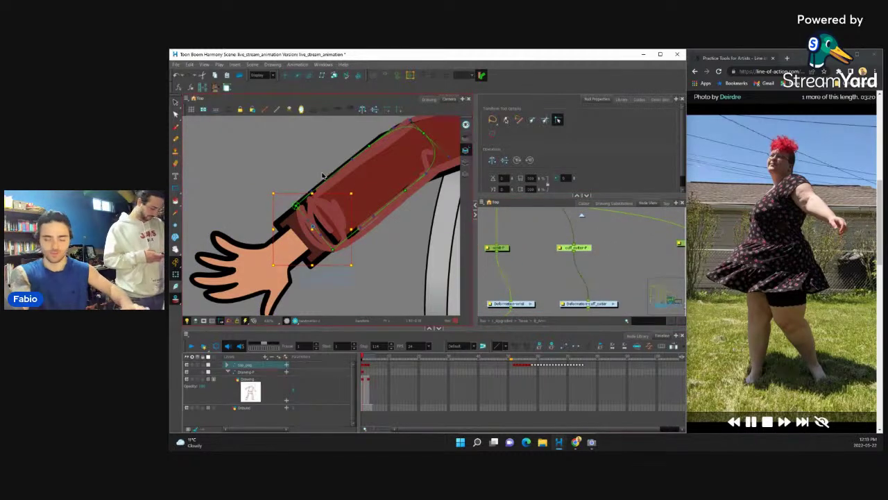
- Reshape the sword-side cuff's deformation curve and the adjoining forearm edge to fit the sketched wrist opening
{"action": "left_click", "coordinate": [292, 213]}
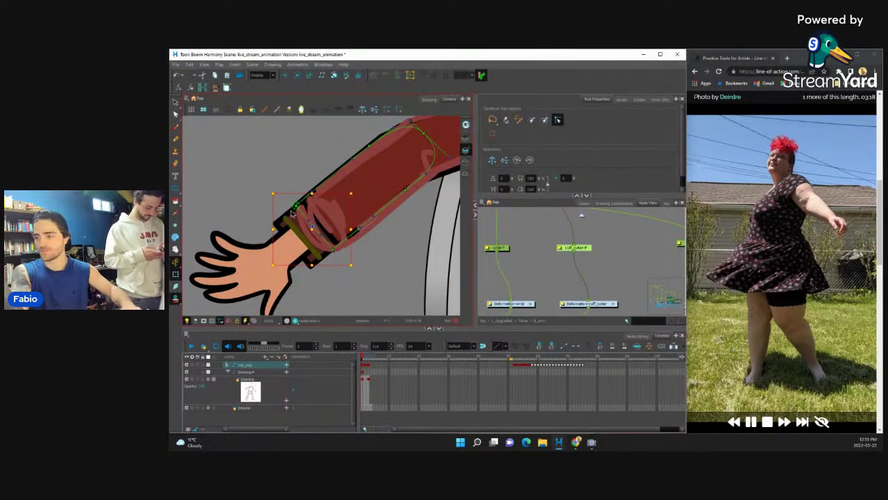
{"action": "left_click", "coordinate": [295, 216]}
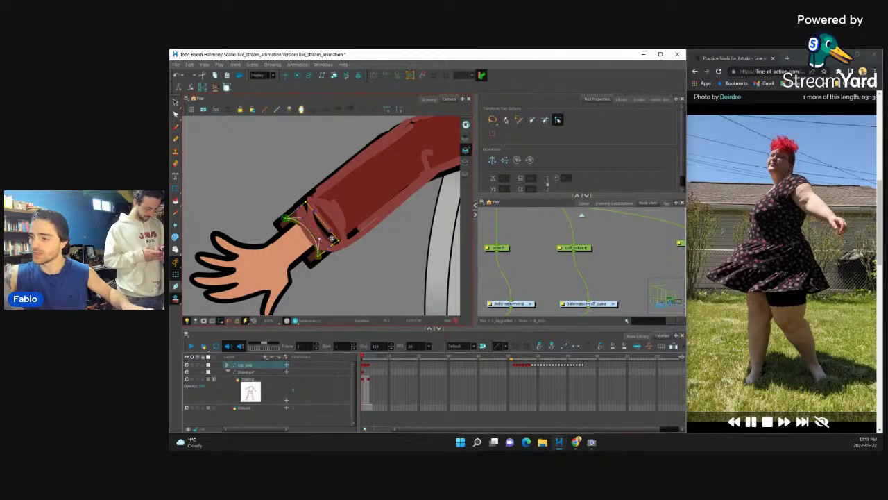
{"action": "left_click", "coordinate": [302, 231]}
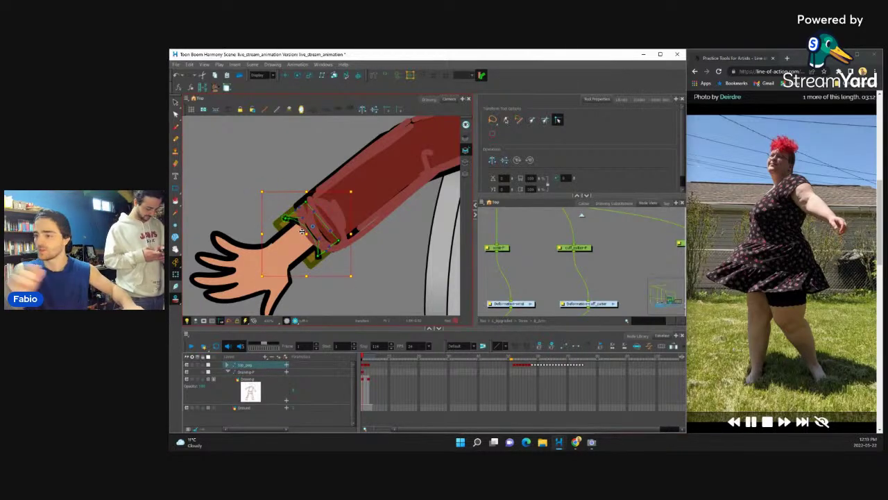
{"action": "left_click", "coordinate": [332, 228]}
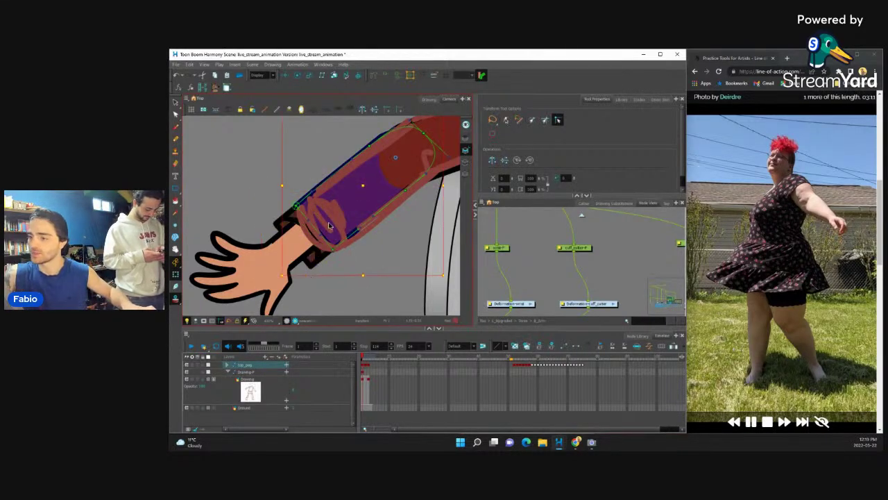
{"action": "left_click", "coordinate": [326, 257]}
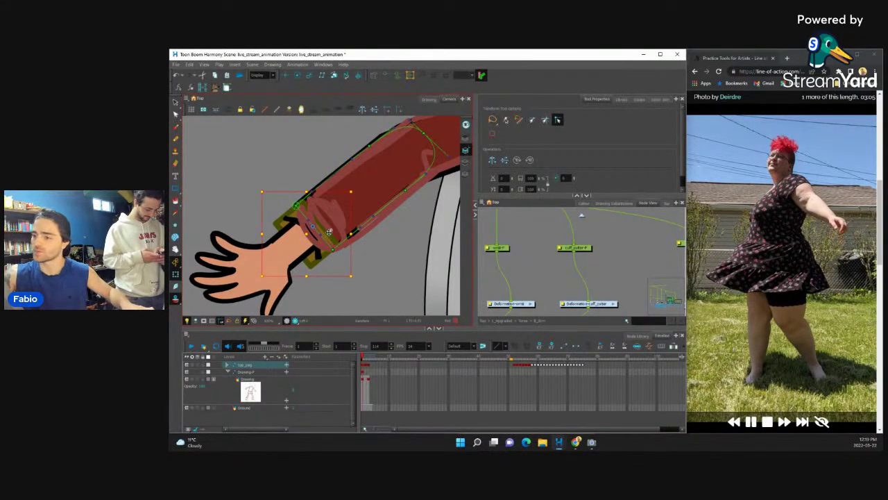
{"action": "left_click", "coordinate": [329, 230]}
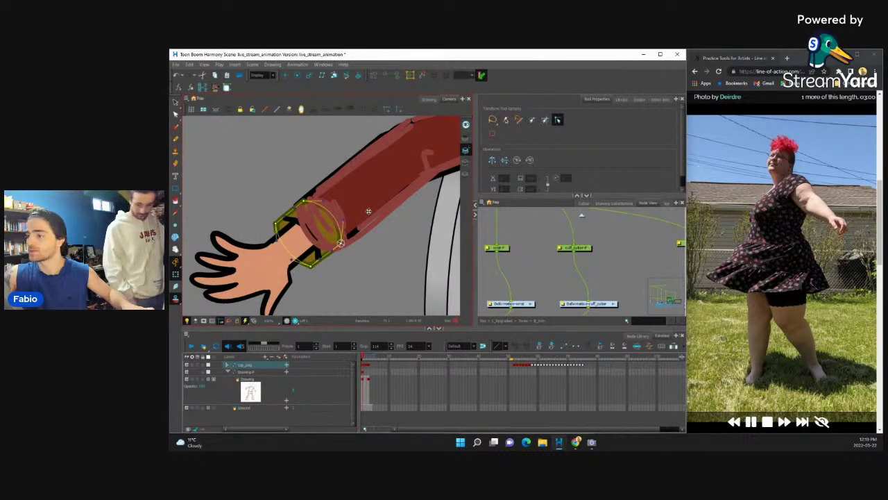
{"action": "left_click", "coordinate": [405, 191]}
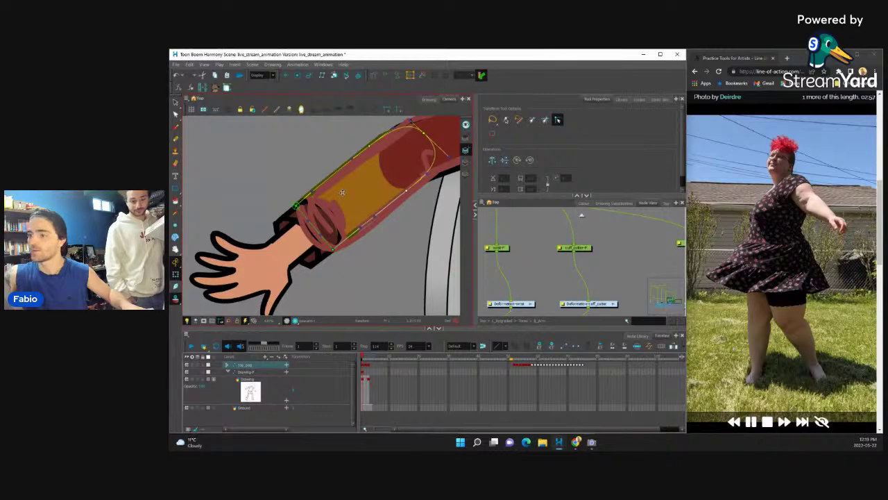
- Shift the sword-side hand further into the cuff and pull the cuff's upper edge points toward the forearm sleeve
{"action": "left_click", "coordinate": [300, 244]}
{"action": "left_click_drag", "start_coordinate": [309, 239], "coordinate": [317, 235]}
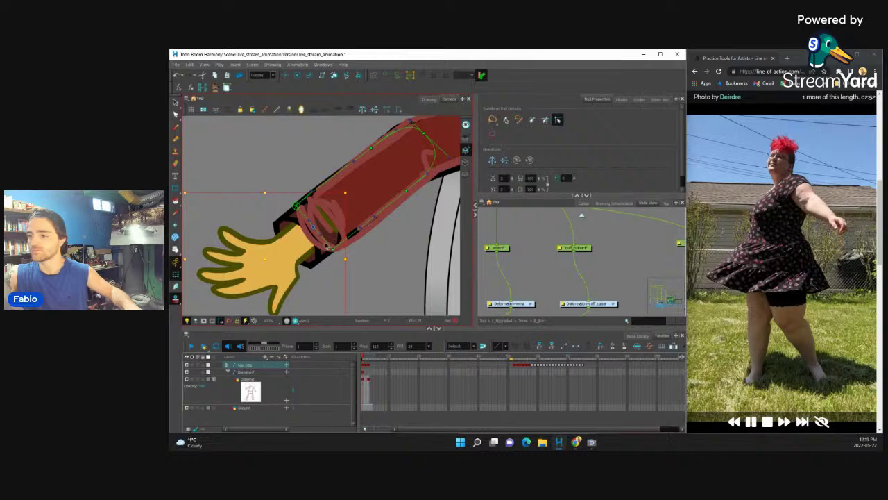
{"action": "left_click", "coordinate": [327, 245]}
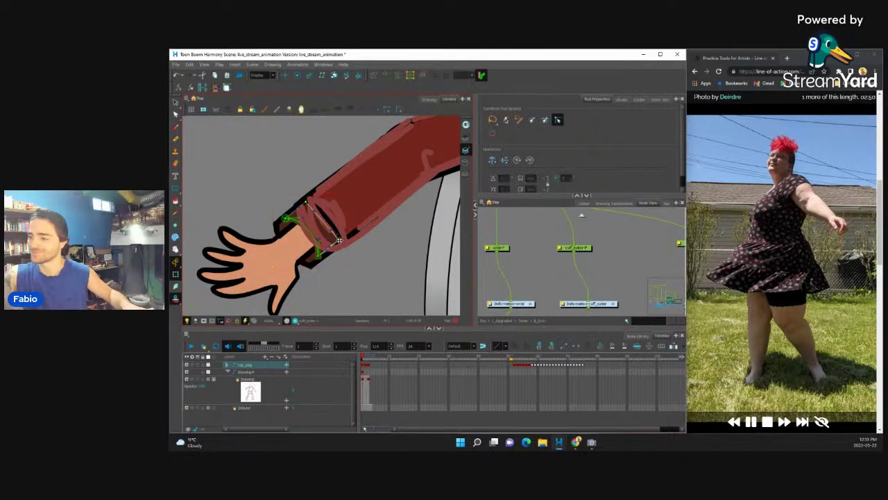
{"action": "left_click_drag", "start_coordinate": [339, 239], "coordinate": [334, 204]}
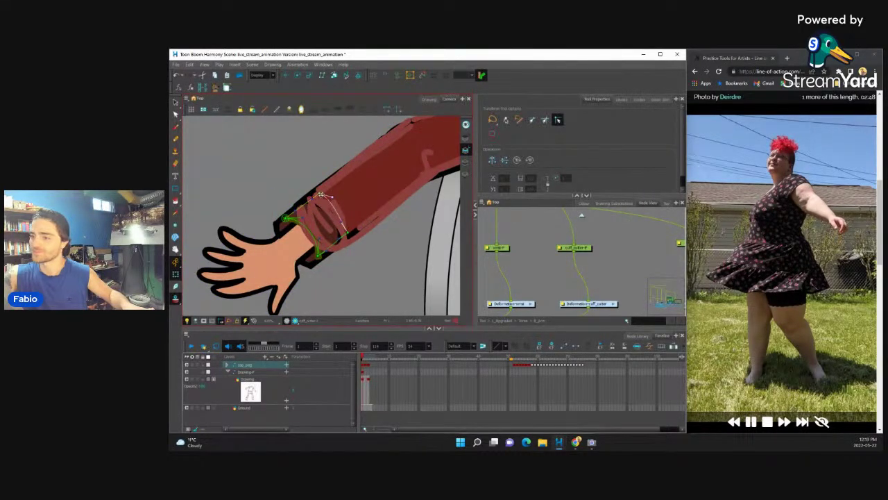
{"action": "left_click", "coordinate": [369, 192]}
- Reshape the torso's shoulder and armpit curve on the side away from the sword to follow the sketched side line
{"action": "scroll", "coordinate": [368, 198], "scroll_direction": "down", "scroll_amount": 5}
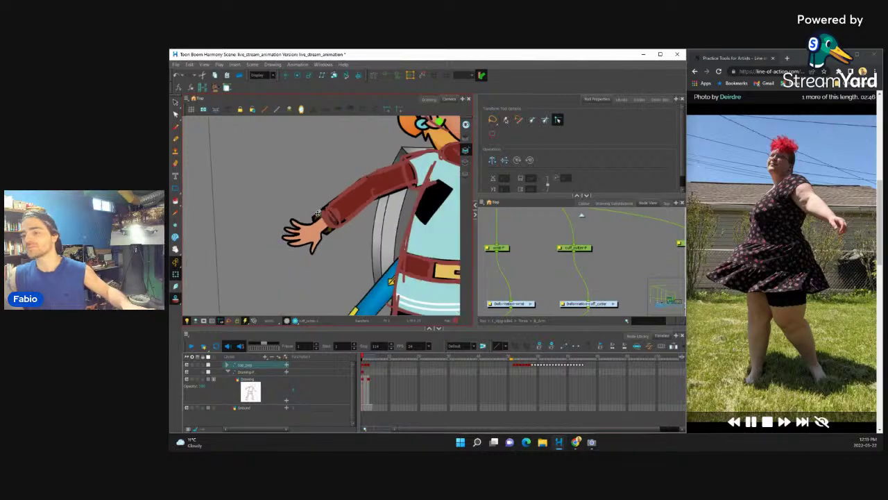
{"action": "left_click_drag", "start_coordinate": [368, 204], "coordinate": [298, 229]}
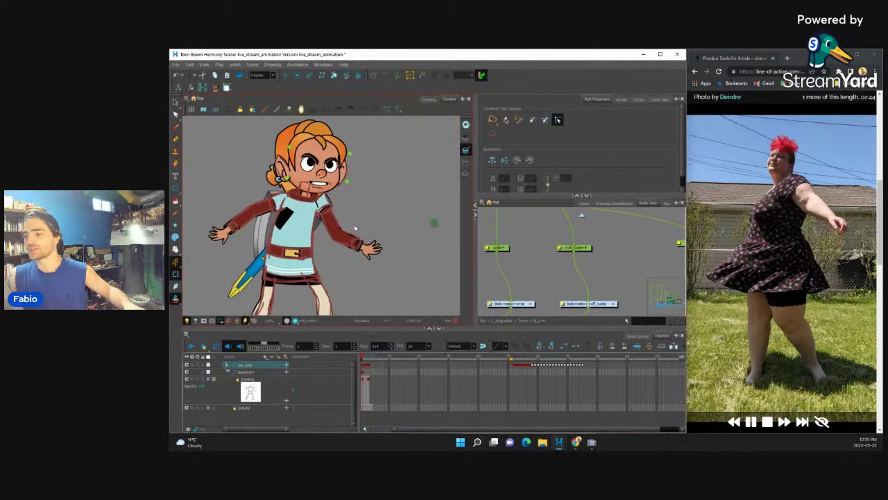
{"action": "scroll", "coordinate": [305, 206], "scroll_direction": "up", "scroll_amount": 4}
{"action": "scroll", "coordinate": [279, 185], "scroll_direction": "up", "scroll_amount": 3}
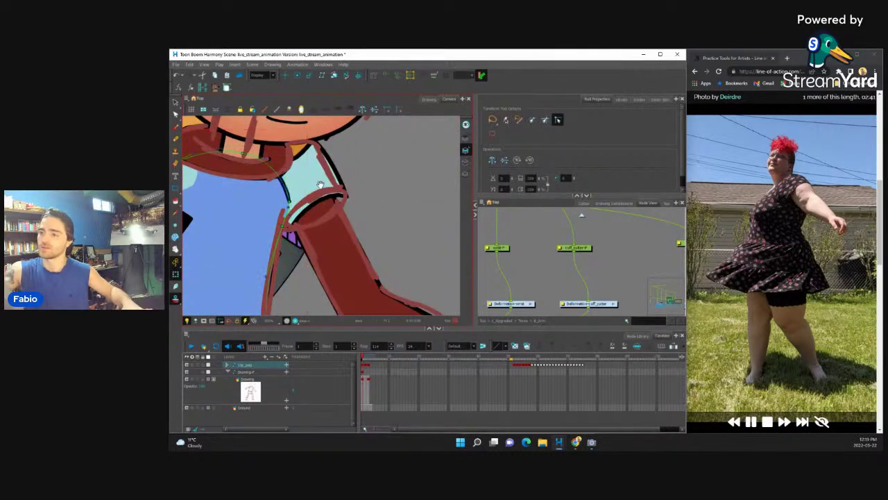
{"action": "mouse_move", "coordinate": [279, 183]}
{"action": "left_mouse_down"}
{"action": "mouse_move", "coordinate": [307, 217]}
{"action": "mouse_move", "coordinate": [316, 201]}
{"action": "mouse_move", "coordinate": [316, 221]}
{"action": "left_mouse_up"}
{"action": "left_click", "coordinate": [307, 216]}
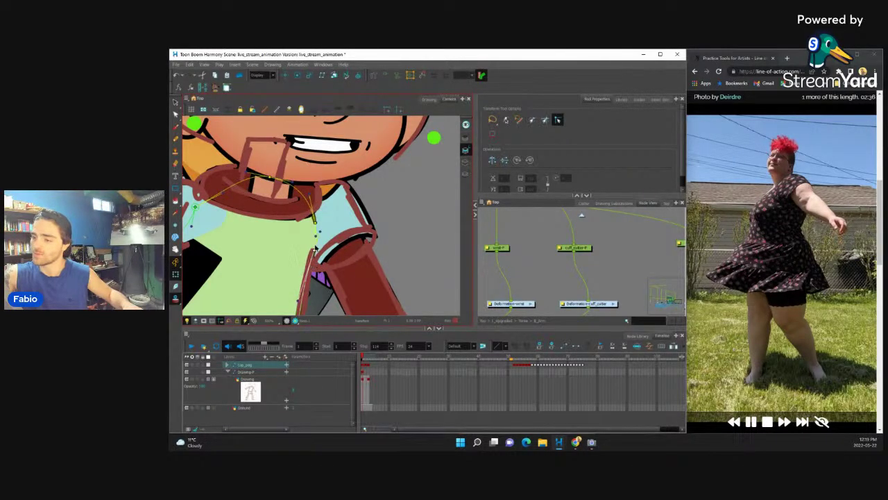
{"action": "left_click_drag", "start_coordinate": [299, 297], "coordinate": [306, 302]}
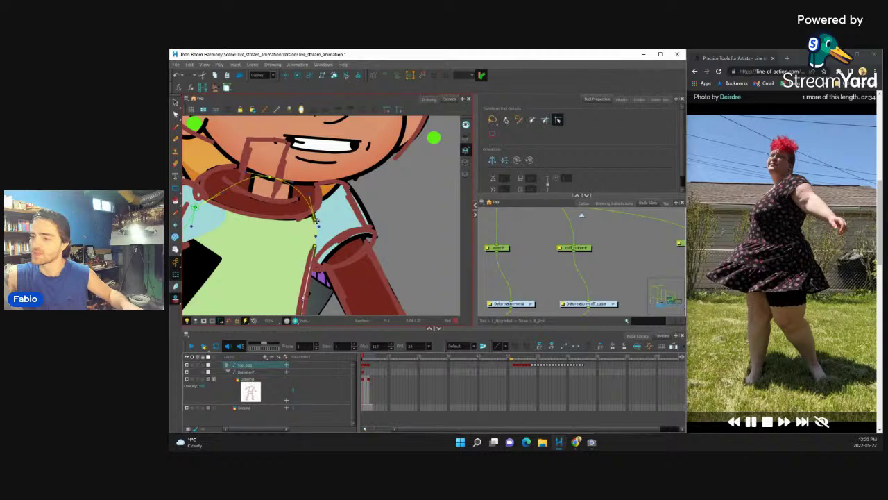
{"action": "left_click_drag", "start_coordinate": [316, 221], "coordinate": [342, 180]}
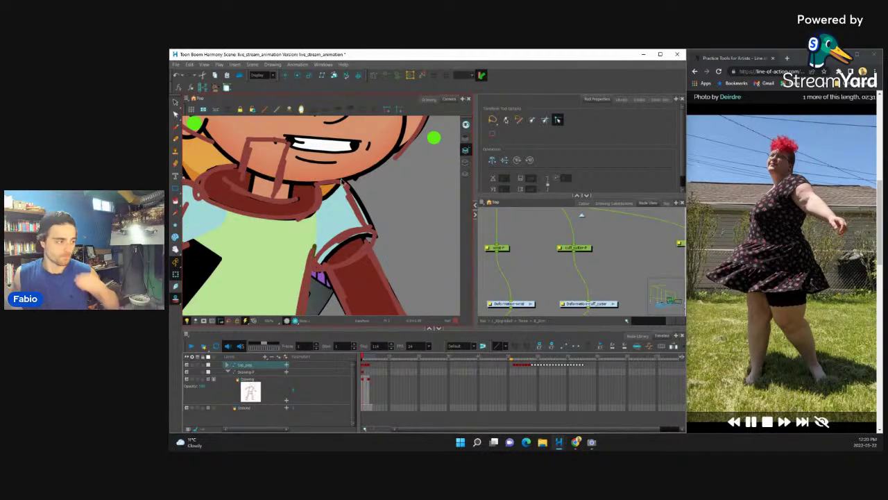
- Tuck the black patch at the sword-side armpit behind the torso's sketched edge and bring up the onion skin settings
{"action": "scroll", "coordinate": [262, 222], "scroll_direction": "down", "scroll_amount": 5}
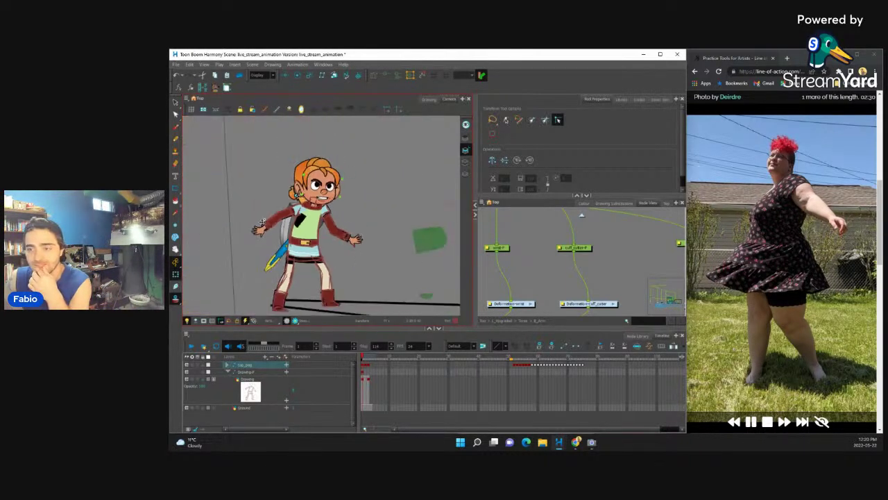
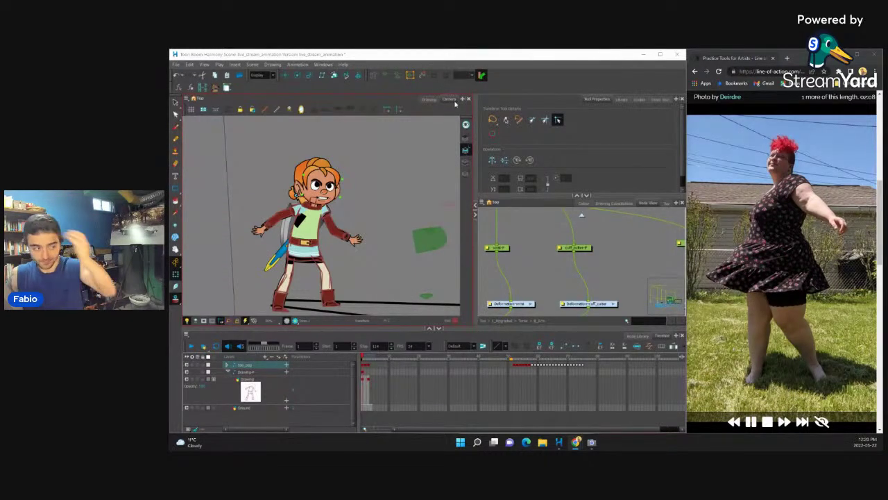
{"action": "scroll", "coordinate": [303, 213], "scroll_direction": "up", "scroll_amount": 5}
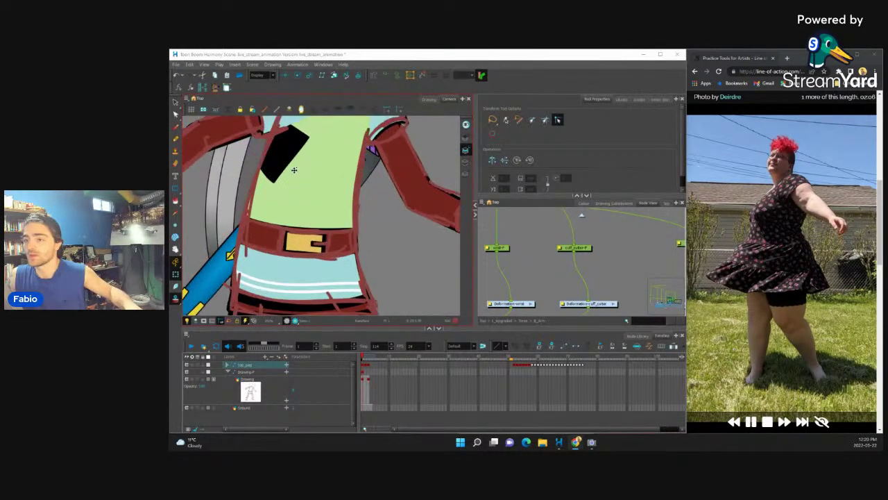
{"action": "scroll", "coordinate": [412, 236], "scroll_direction": "down", "scroll_amount": 3}
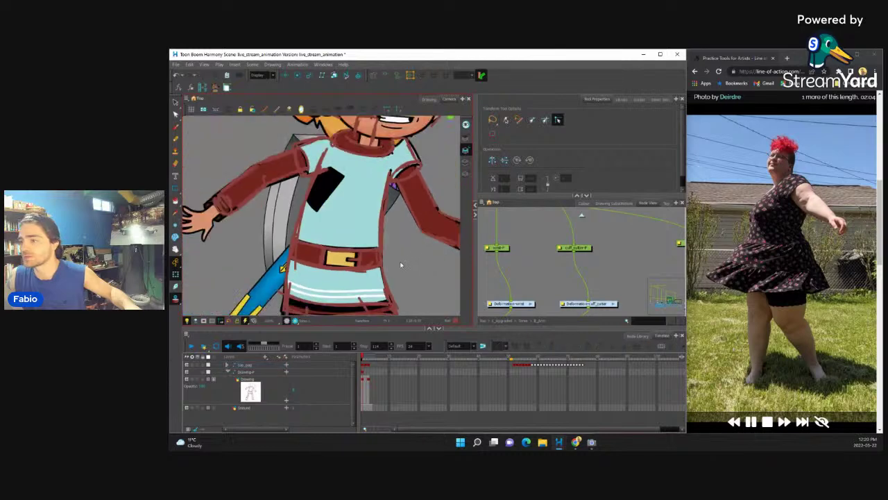
{"action": "scroll", "coordinate": [338, 224], "scroll_direction": "up", "scroll_amount": 4}
{"action": "left_click", "coordinate": [339, 224]}
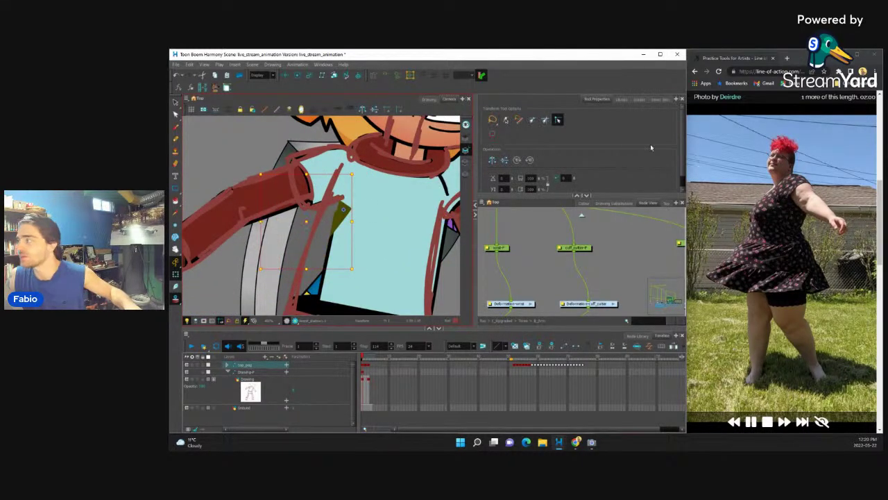
{"action": "left_click", "coordinate": [662, 101]}
{"action": "left_click", "coordinate": [559, 115]}
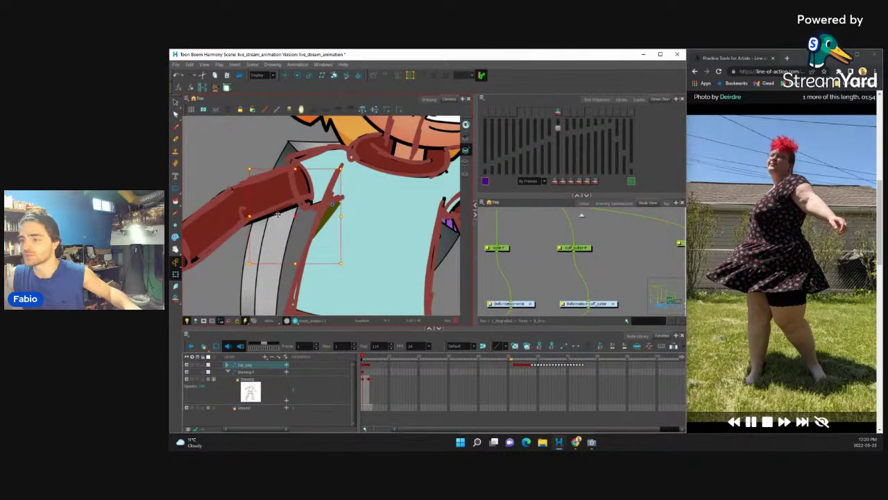
- Locate the hand and wrist of the arm away from the sword in the rig's node network
{"action": "scroll", "coordinate": [264, 203], "scroll_direction": "down", "scroll_amount": 5}
{"action": "scroll", "coordinate": [264, 203], "scroll_direction": "down", "scroll_amount": 2}
{"action": "scroll", "coordinate": [330, 237], "scroll_direction": "up", "scroll_amount": 7}
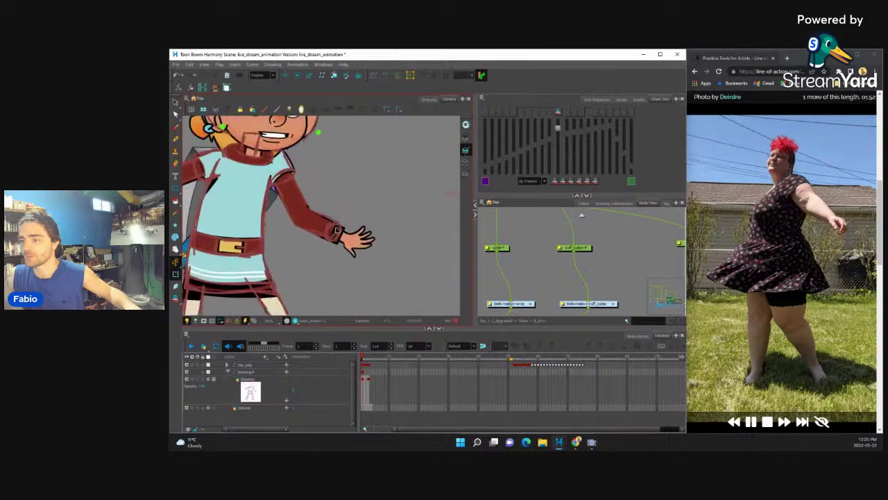
{"action": "left_click", "coordinate": [331, 237]}
{"action": "left_click", "coordinate": [349, 248]}
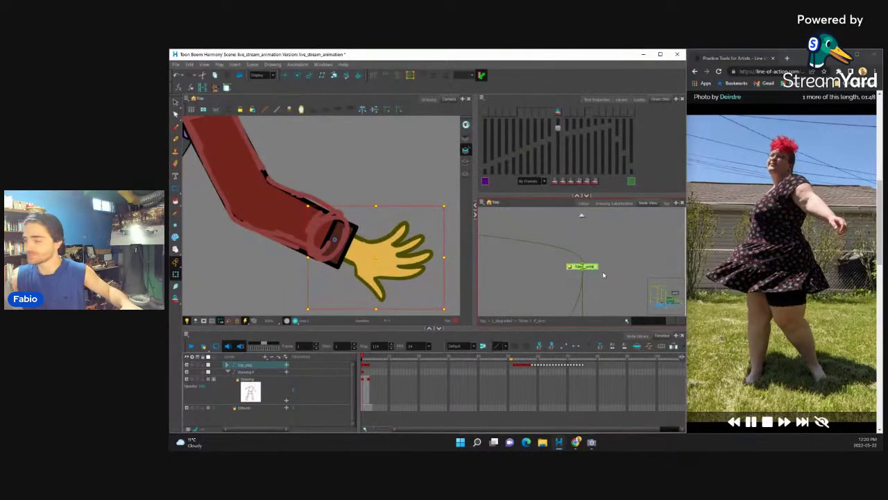
{"action": "left_click_drag", "start_coordinate": [602, 271], "coordinate": [605, 243]}
{"action": "scroll", "coordinate": [604, 243], "scroll_direction": "down", "scroll_amount": 5}
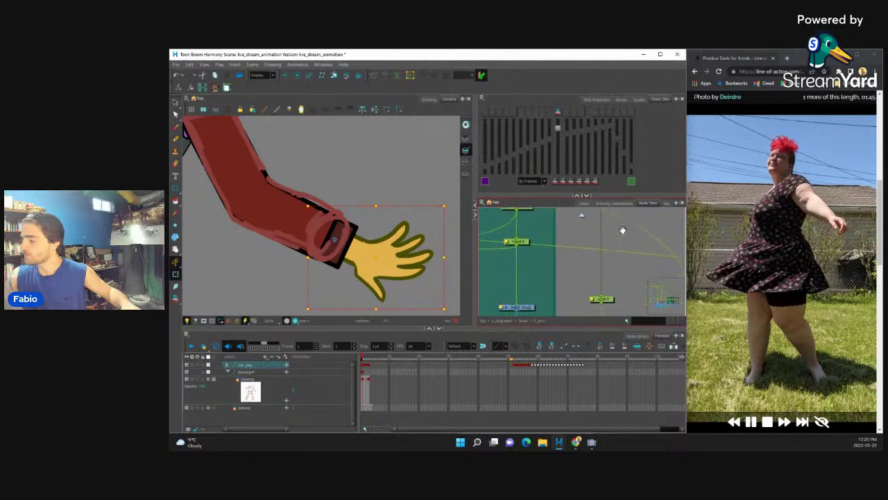
{"action": "left_click", "coordinate": [366, 229]}
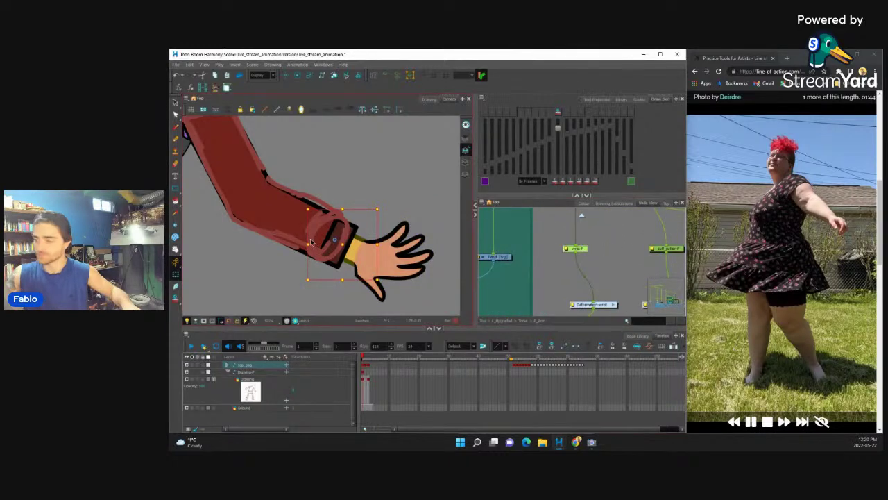
{"action": "left_click", "coordinate": [427, 259]}
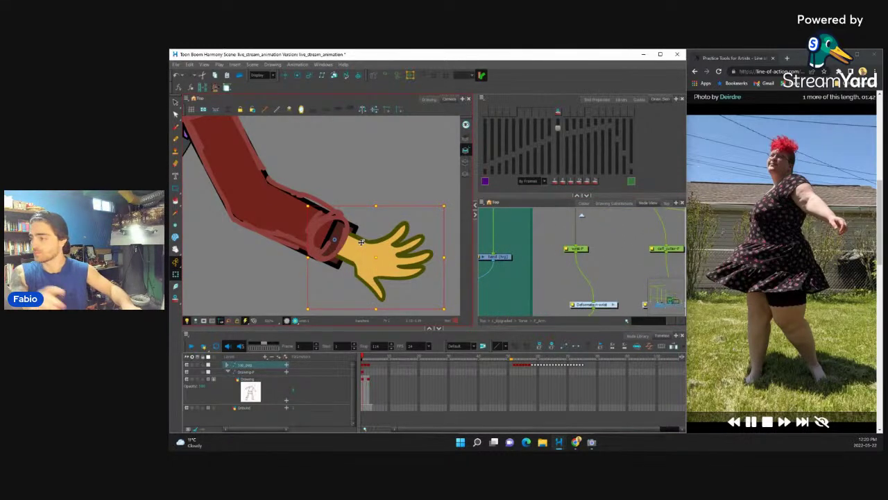
- Reshape the forearm end of this arm's cuff with its deformation curve to follow the sketched cuff ellipse
{"action": "left_click", "coordinate": [316, 204]}
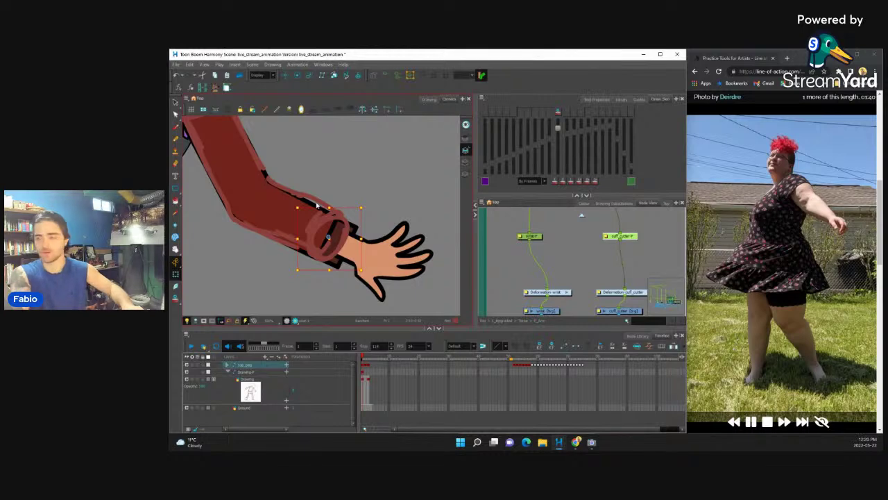
{"action": "left_click_drag", "start_coordinate": [390, 208], "coordinate": [414, 226]}
{"action": "left_click", "coordinate": [362, 258]}
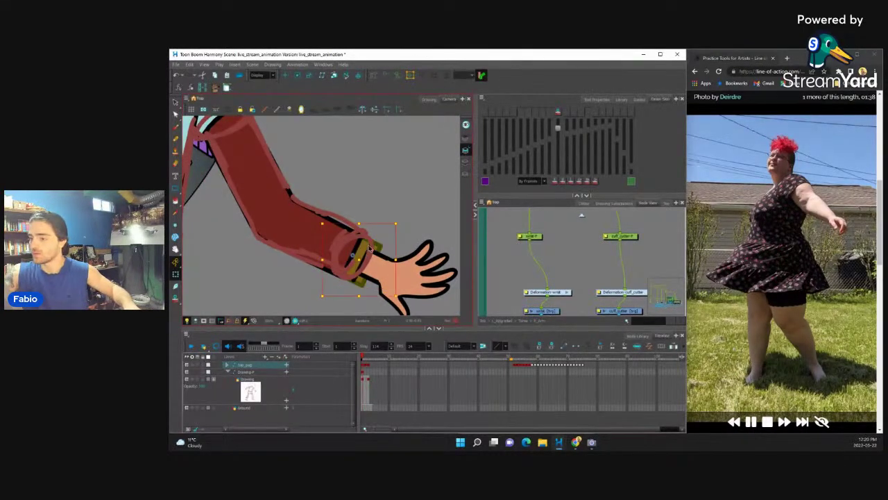
{"action": "left_click", "coordinate": [327, 259]}
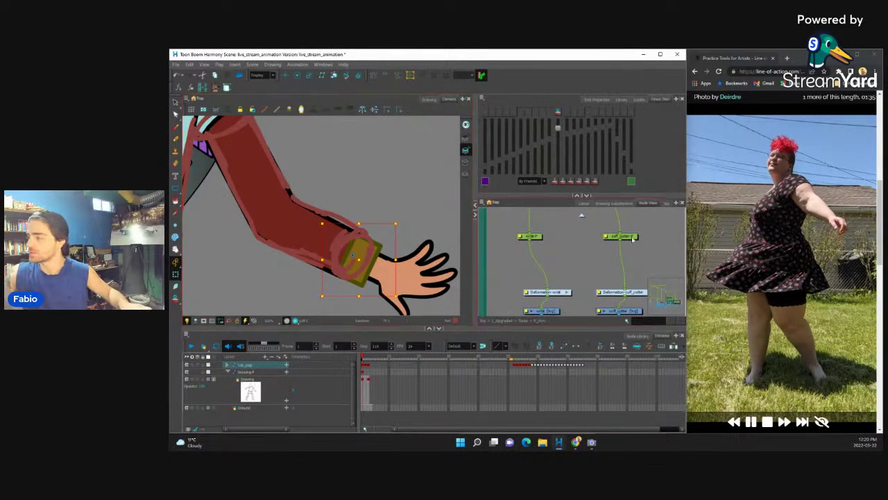
{"action": "left_click", "coordinate": [340, 232]}
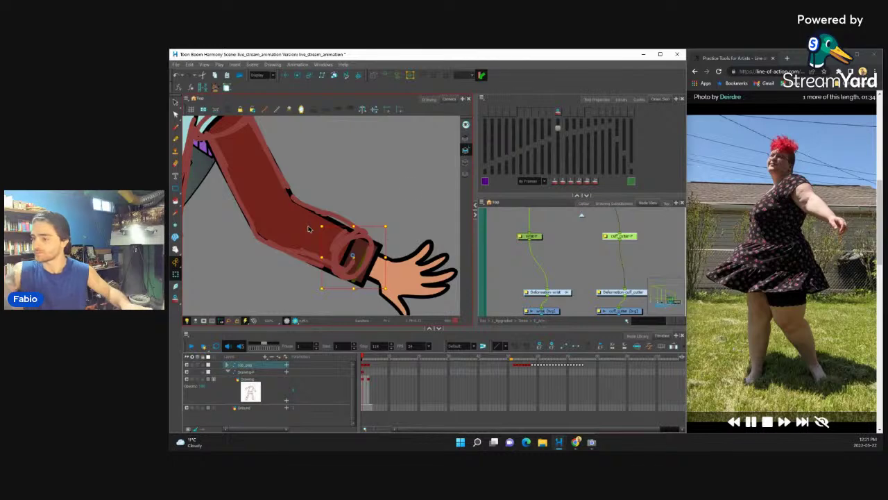
{"action": "left_click", "coordinate": [401, 276]}
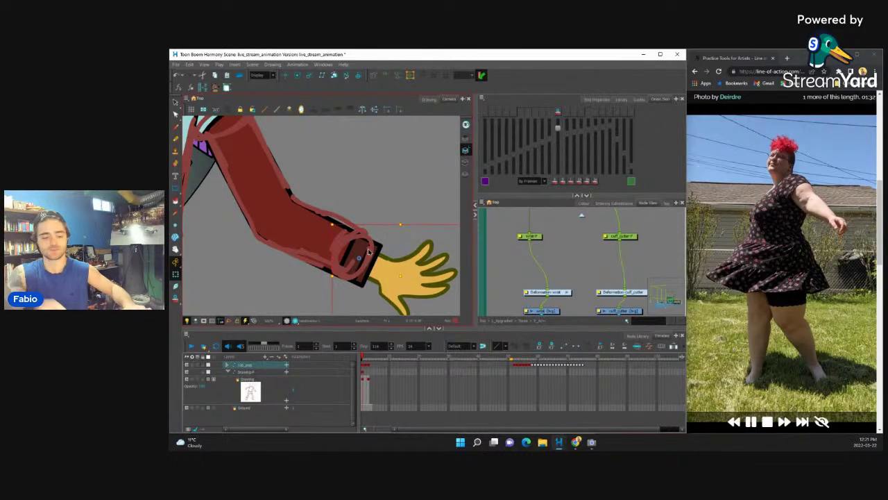
{"action": "scroll", "coordinate": [352, 238], "scroll_direction": "up", "scroll_amount": 2}
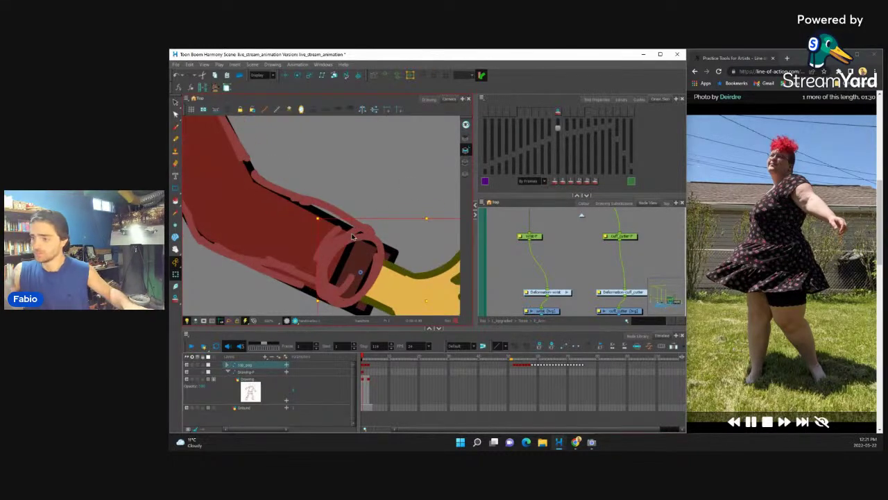
{"action": "left_click", "coordinate": [352, 236]}
{"action": "left_click", "coordinate": [349, 233]}
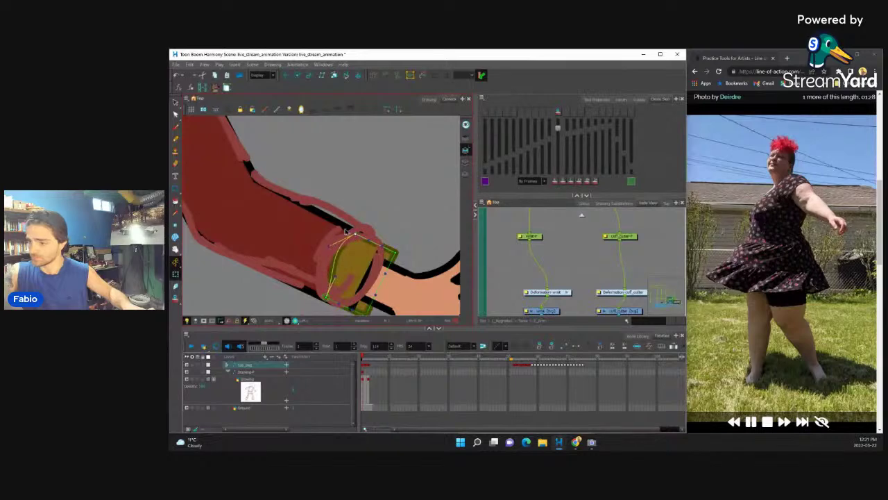
{"action": "left_click_drag", "start_coordinate": [330, 290], "coordinate": [312, 295]}
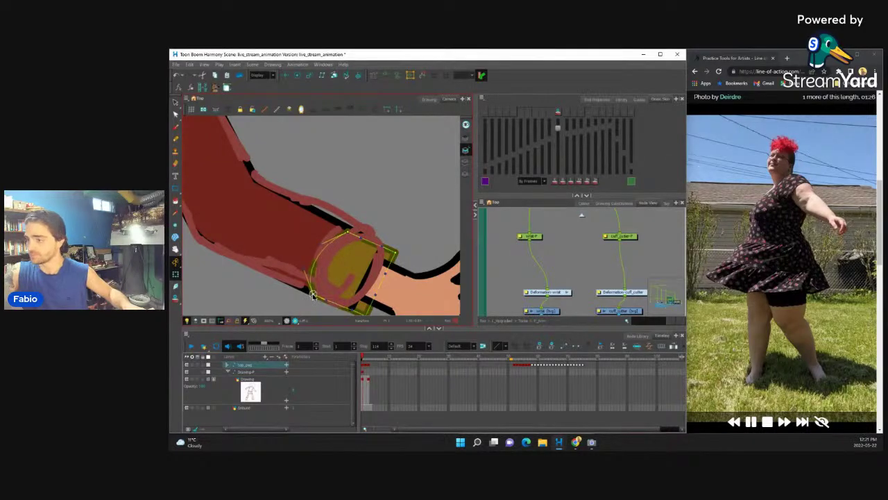
- Adjust the cuff cutter to open the cuff around the wrist and curve the cuff's hand-side edge outward
{"action": "left_click", "coordinate": [373, 273]}
{"action": "left_click", "coordinate": [373, 265]}
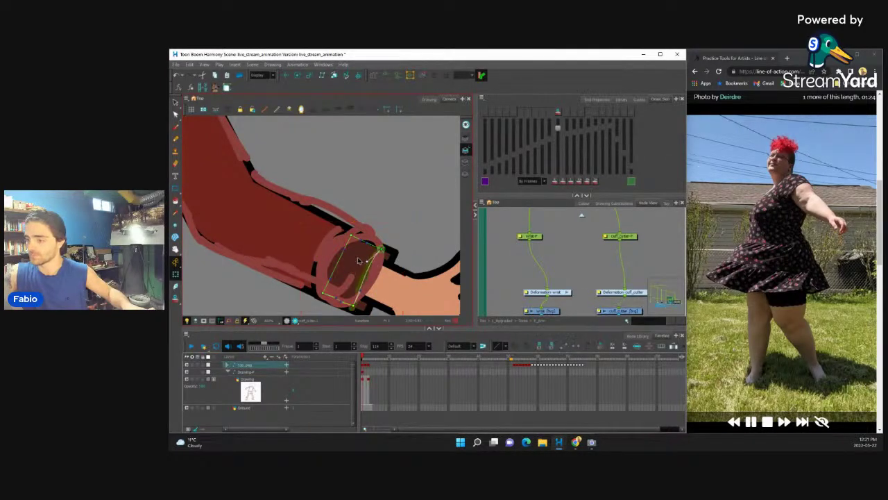
{"action": "left_click", "coordinate": [393, 252]}
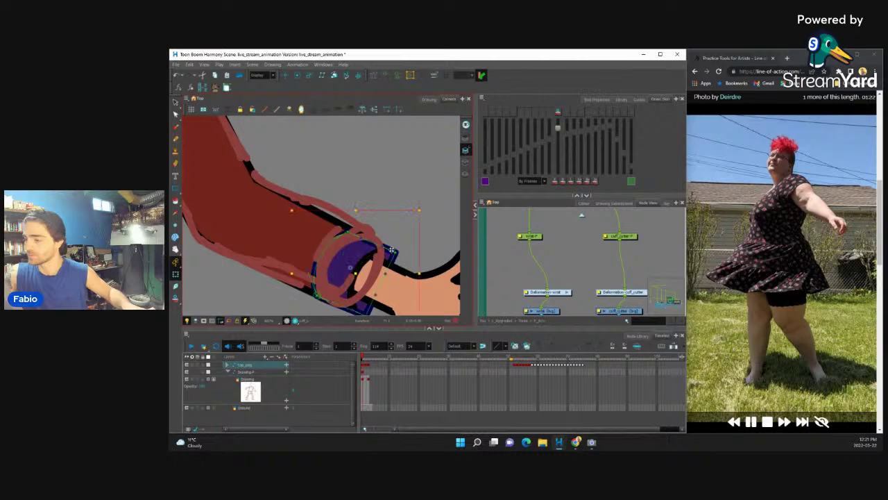
{"action": "left_click_drag", "start_coordinate": [378, 272], "coordinate": [387, 246]}
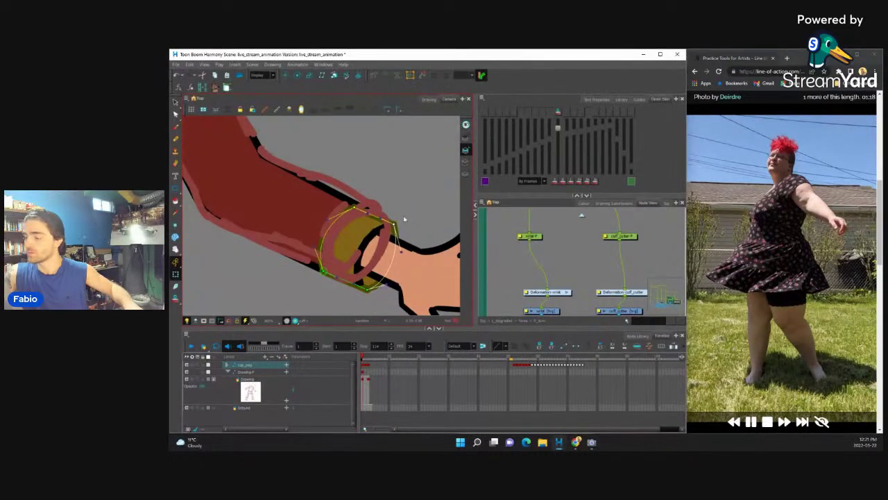
- Shift the hand further into the cuff and fit the cuff cutter's curve to the sketched wrist opening
{"action": "left_click", "coordinate": [420, 278]}
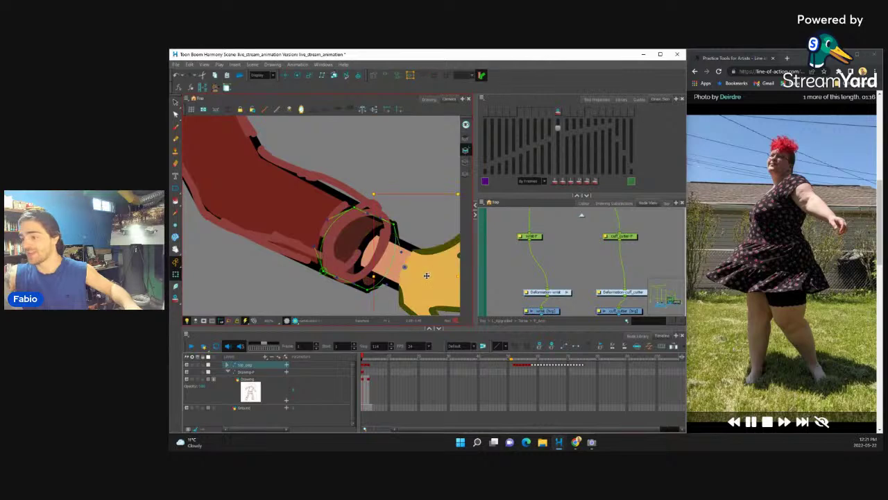
{"action": "left_click", "coordinate": [369, 238]}
{"action": "left_click", "coordinate": [335, 265]}
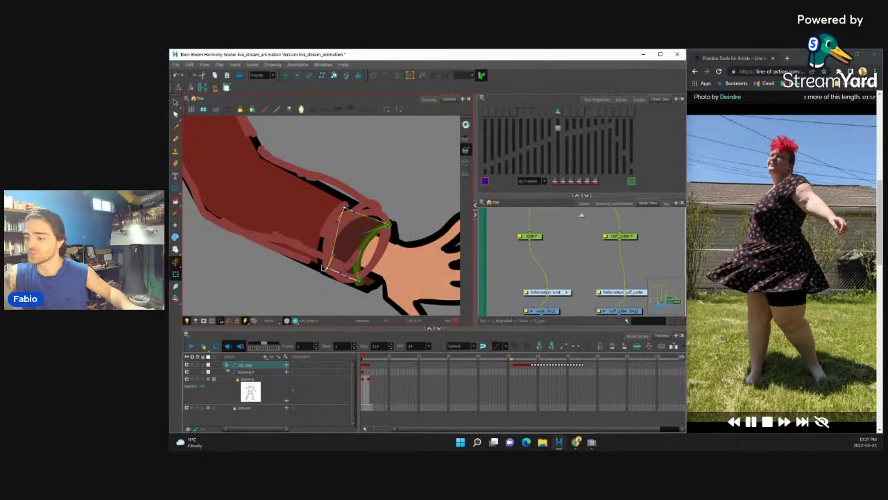
- Reshape the forearm and upper arm deformation curves so the sleeve edges and elbow follow the sketched arm
{"action": "left_click", "coordinate": [313, 231]}
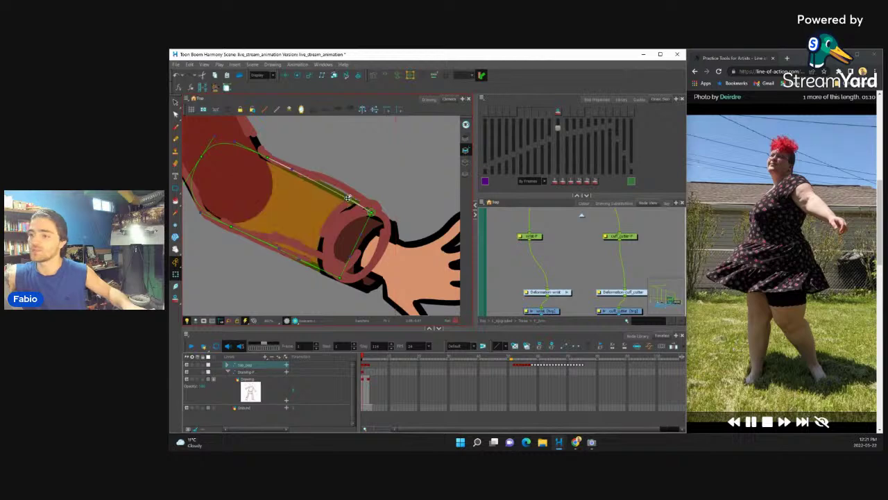
{"action": "mouse_move", "coordinate": [348, 198]}
{"action": "left_mouse_down"}
{"action": "mouse_move", "coordinate": [321, 171]}
{"action": "mouse_move", "coordinate": [347, 208]}
{"action": "mouse_move", "coordinate": [326, 256]}
{"action": "mouse_move", "coordinate": [273, 210]}
{"action": "left_mouse_up"}
{"action": "left_click", "coordinate": [313, 267]}
{"action": "left_click", "coordinate": [262, 219]}
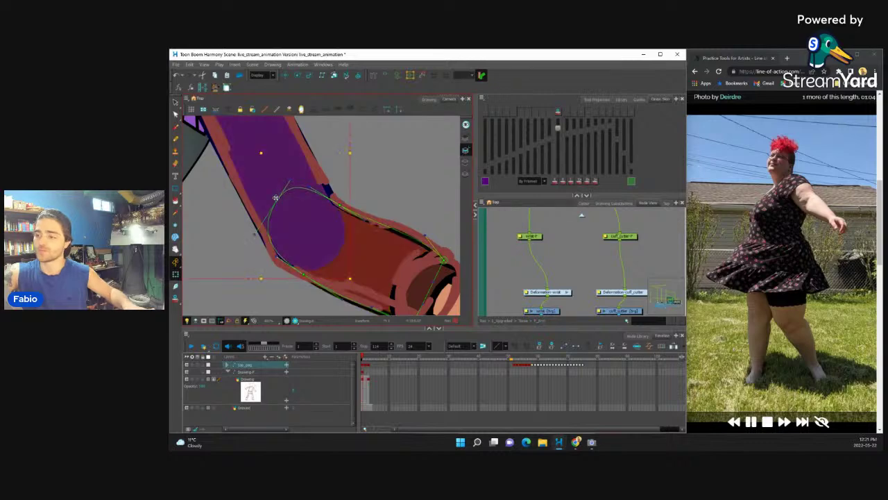
{"action": "left_click", "coordinate": [262, 224]}
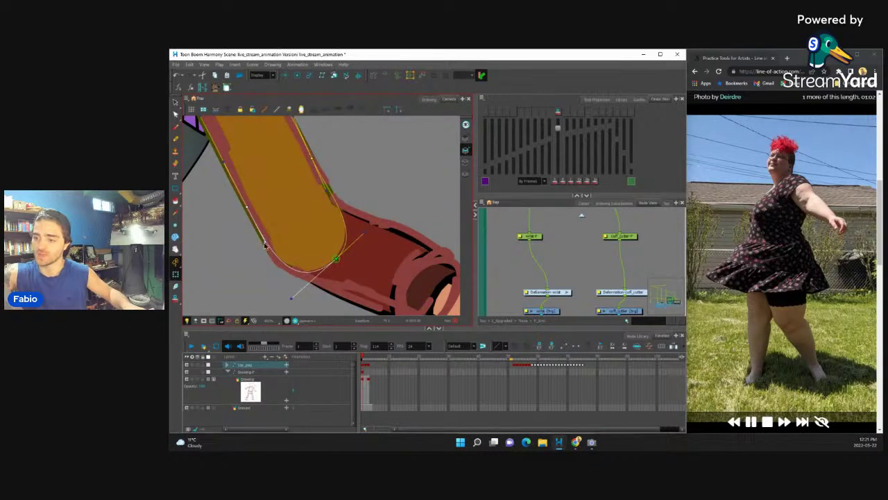
{"action": "scroll", "coordinate": [337, 196], "scroll_direction": "up", "scroll_amount": 3}
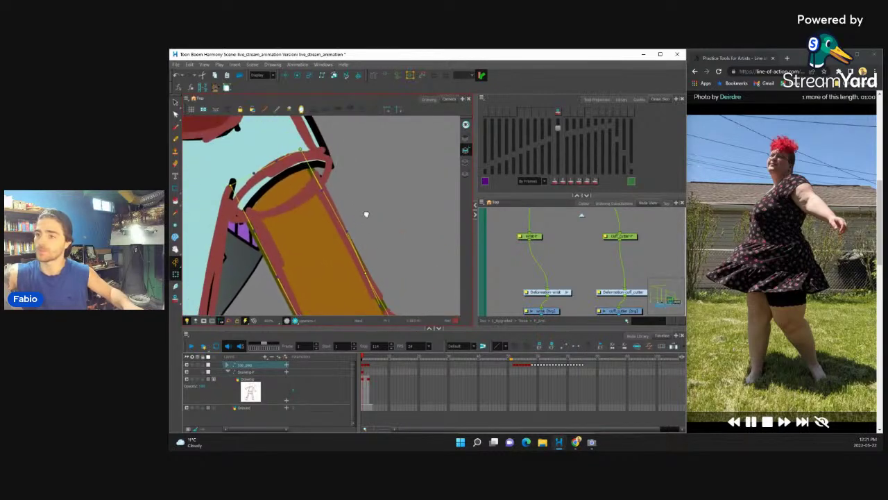
{"action": "left_click", "coordinate": [333, 197]}
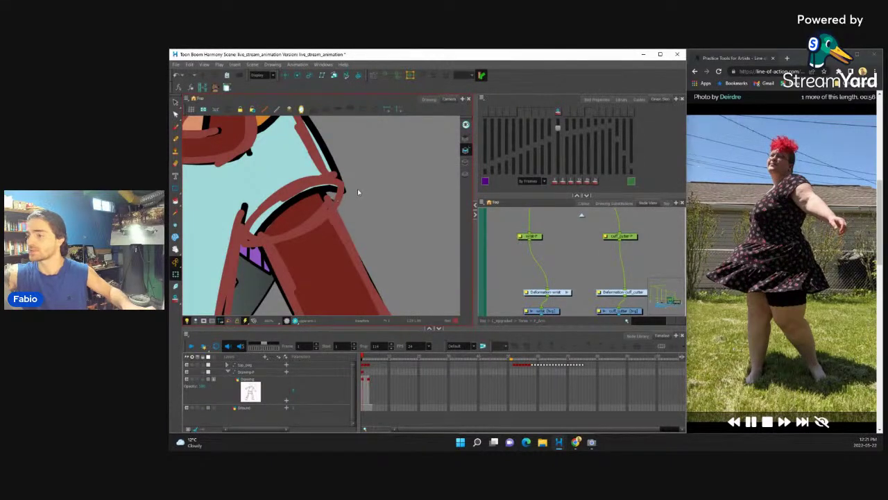
- Reshape the front arm's Sleeve_Back deformation curve to follow the sketched shirt sleeve opening
{"action": "left_click", "coordinate": [278, 175]}
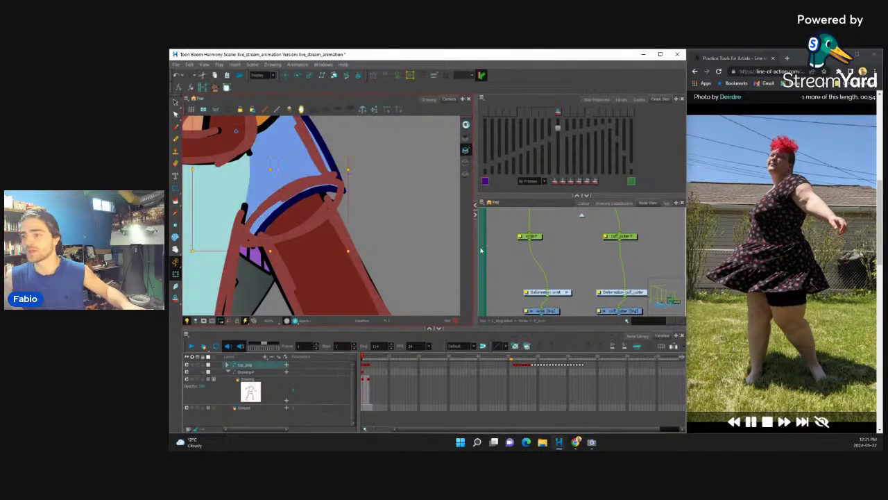
{"action": "mouse_move", "coordinate": [610, 264]}
{"action": "left_mouse_down"}
{"action": "mouse_move", "coordinate": [589, 254]}
{"action": "mouse_move", "coordinate": [617, 270]}
{"action": "mouse_move", "coordinate": [555, 277]}
{"action": "mouse_move", "coordinate": [616, 285]}
{"action": "mouse_move", "coordinate": [580, 271]}
{"action": "mouse_move", "coordinate": [603, 282]}
{"action": "mouse_move", "coordinate": [527, 290]}
{"action": "mouse_move", "coordinate": [577, 285]}
{"action": "left_mouse_up"}
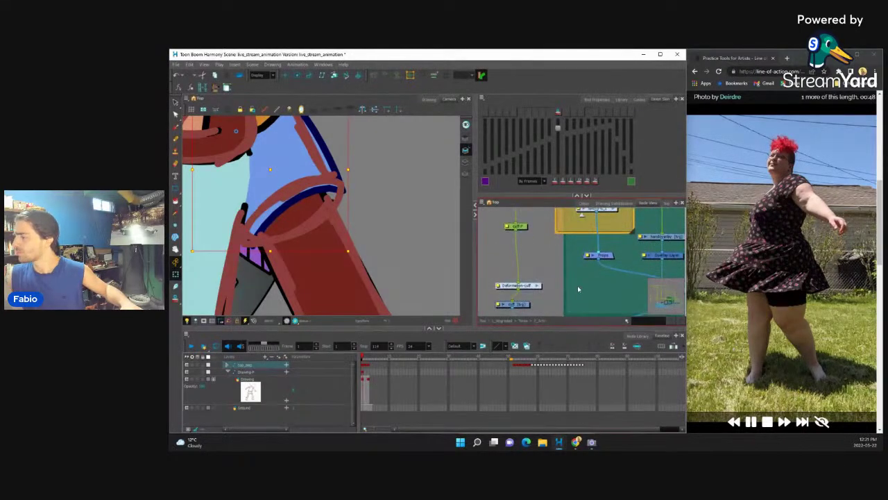
{"action": "scroll", "coordinate": [452, 283], "scroll_direction": "down", "scroll_amount": 3}
{"action": "scroll", "coordinate": [532, 250], "scroll_direction": "down", "scroll_amount": 3}
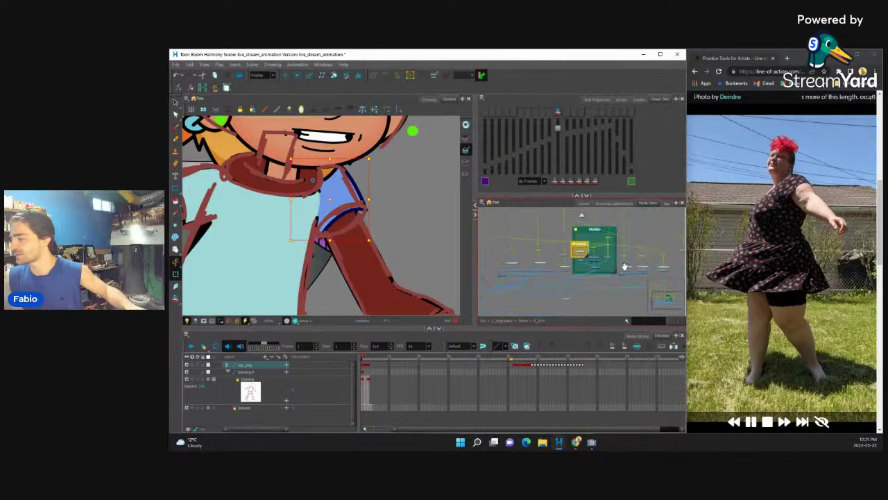
{"action": "scroll", "coordinate": [635, 263], "scroll_direction": "up", "scroll_amount": 3}
{"action": "left_click", "coordinate": [621, 239]}
{"action": "scroll", "coordinate": [362, 165], "scroll_direction": "up", "scroll_amount": 4}
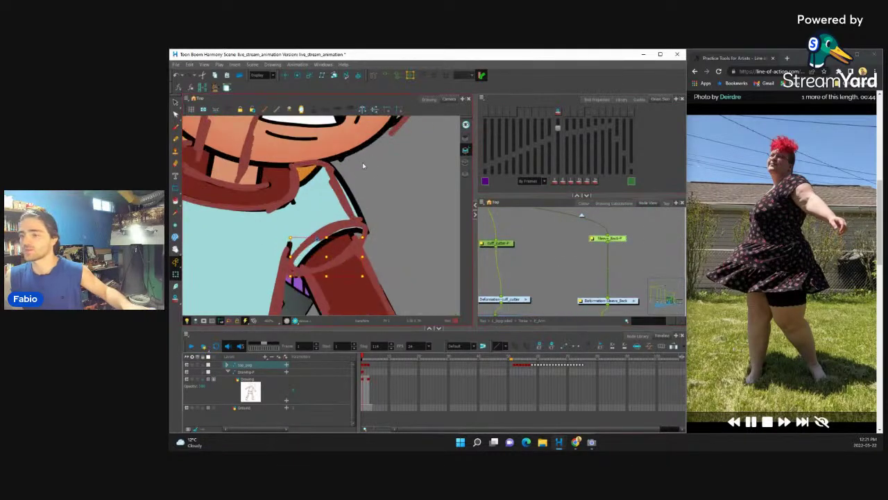
{"action": "mouse_move", "coordinate": [361, 256]}
{"action": "left_mouse_down"}
{"action": "mouse_move", "coordinate": [330, 278]}
{"action": "mouse_move", "coordinate": [331, 303]}
{"action": "mouse_move", "coordinate": [368, 256]}
{"action": "left_mouse_up"}
{"action": "scroll", "coordinate": [354, 266], "scroll_direction": "down", "scroll_amount": 2}
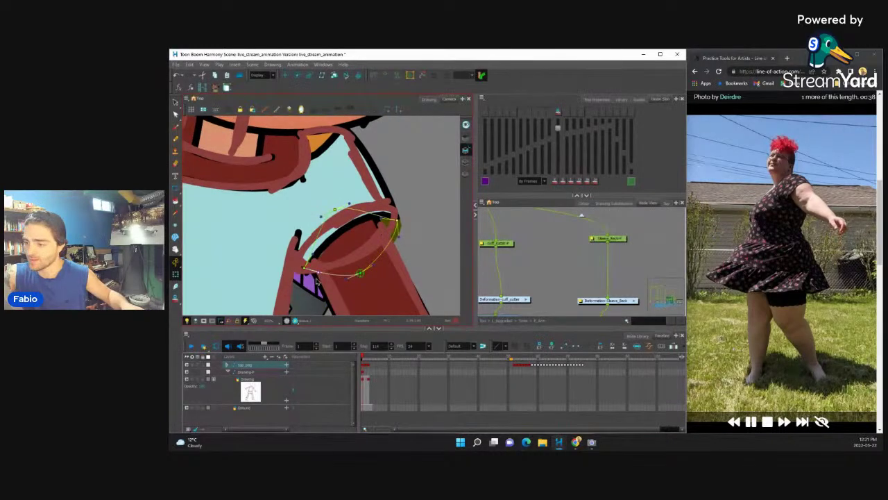
{"action": "left_click_drag", "start_coordinate": [316, 280], "coordinate": [313, 240]}
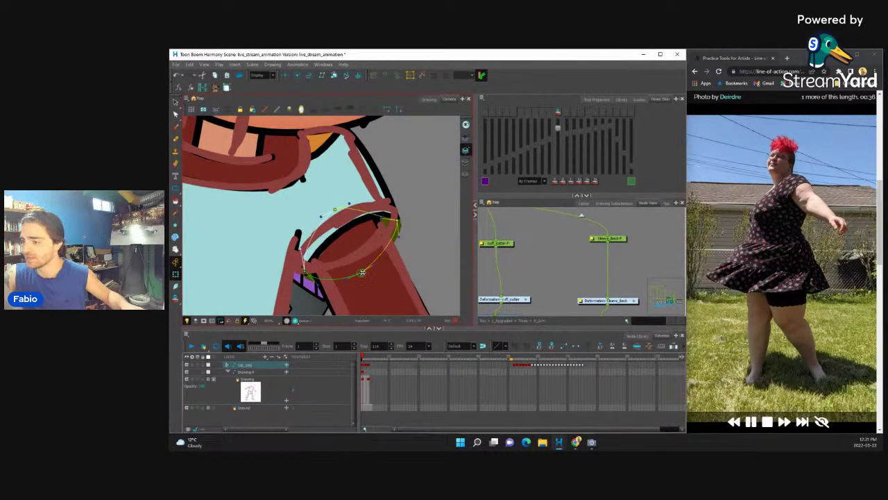
{"action": "scroll", "coordinate": [436, 212], "scroll_direction": "up", "scroll_amount": 3}
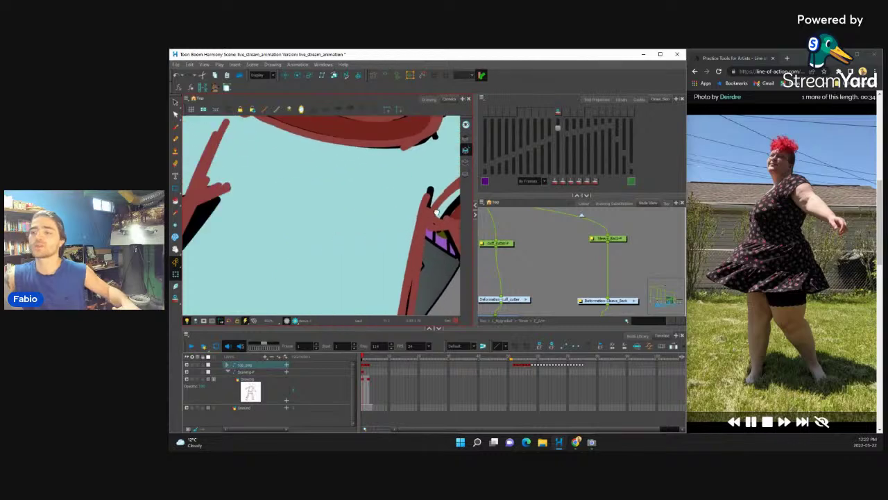
- Reshape the back arm's Sleeve_Back deformation curve outward to match the sketched sleeve ellipse
{"action": "scroll", "coordinate": [436, 212], "scroll_direction": "down", "scroll_amount": 4}
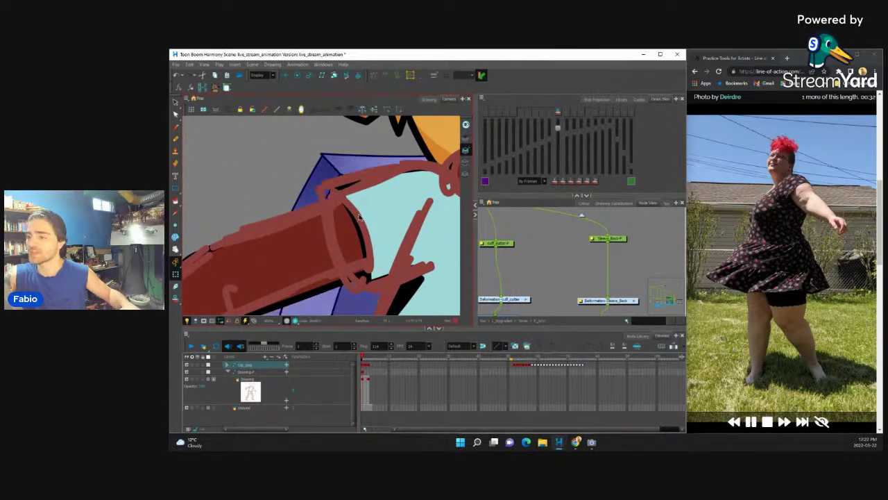
{"action": "left_click", "coordinate": [359, 216]}
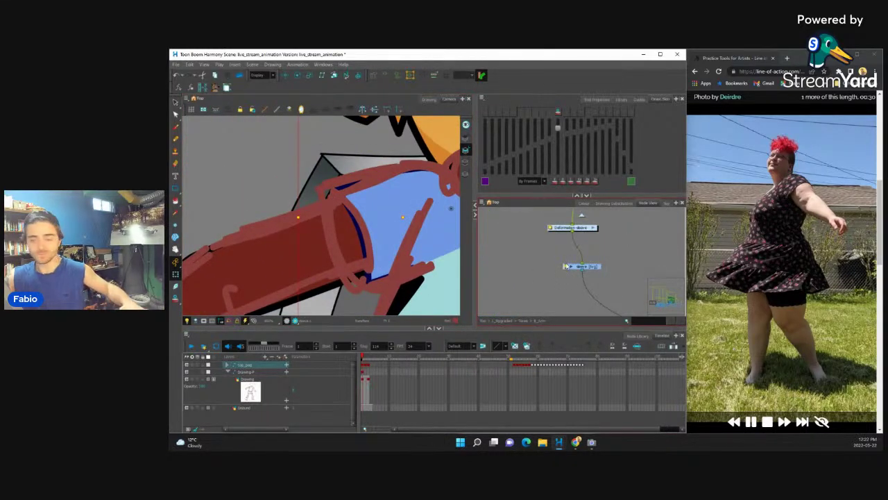
{"action": "scroll", "coordinate": [566, 266], "scroll_direction": "down", "scroll_amount": 3}
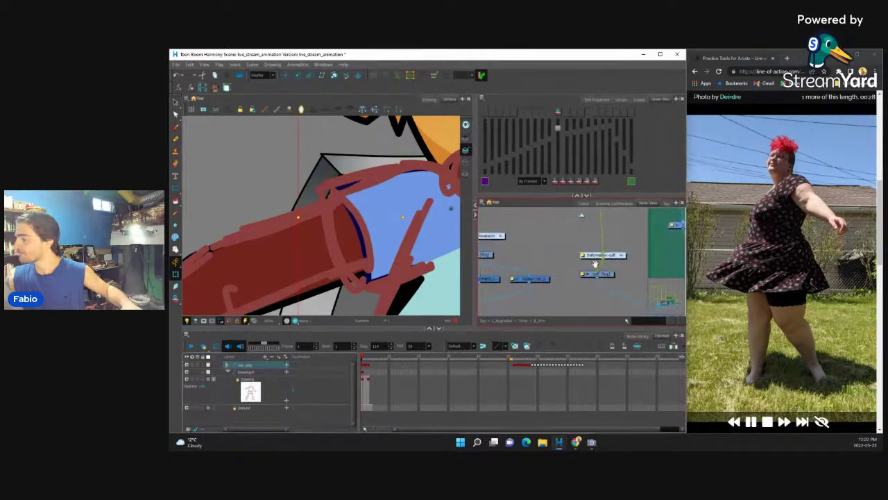
{"action": "scroll", "coordinate": [594, 264], "scroll_direction": "down", "scroll_amount": 5}
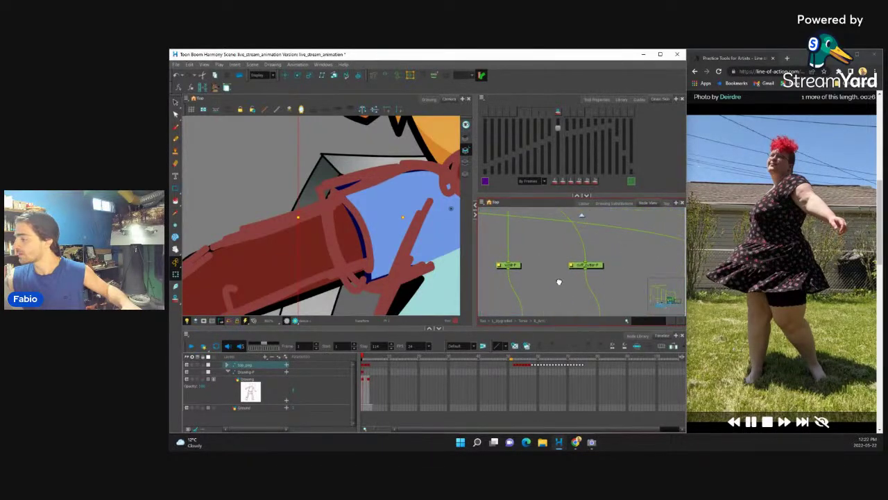
{"action": "scroll", "coordinate": [558, 282], "scroll_direction": "down", "scroll_amount": 3}
{"action": "left_click", "coordinate": [593, 267]}
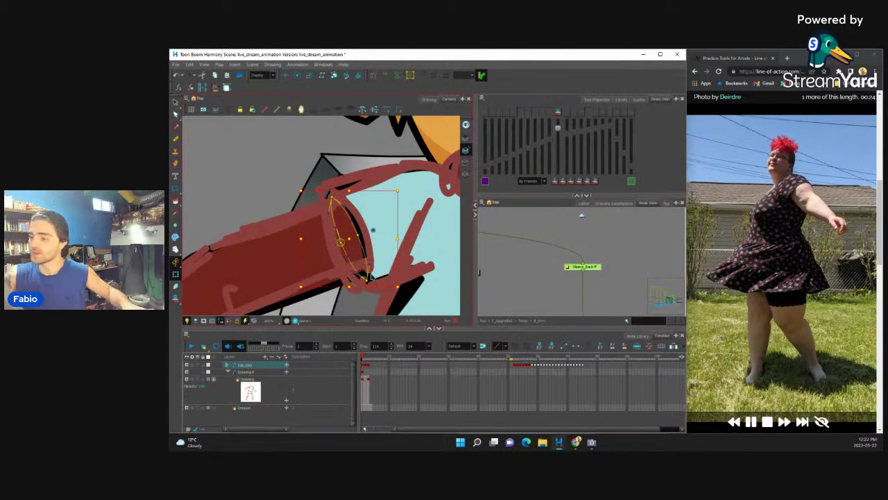
{"action": "left_click", "coordinate": [368, 283]}
{"action": "left_click_drag", "start_coordinate": [338, 245], "coordinate": [333, 246]}
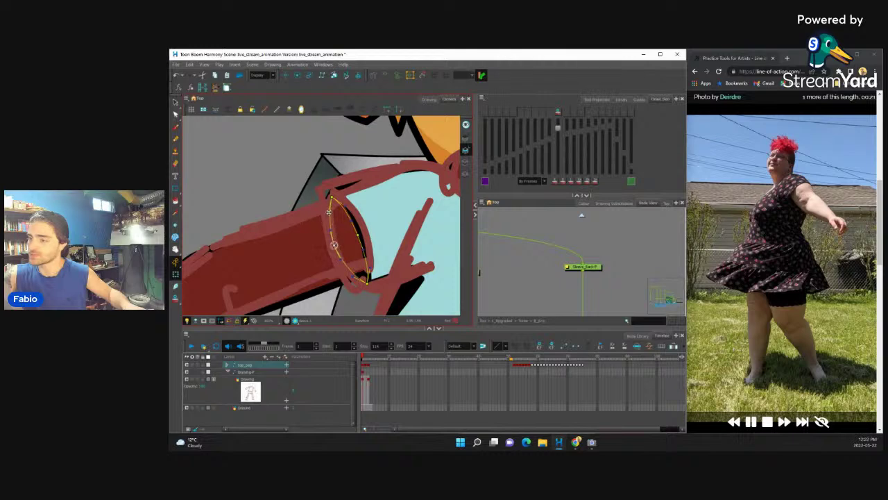
{"action": "scroll", "coordinate": [332, 197], "scroll_direction": "down", "scroll_amount": 5}
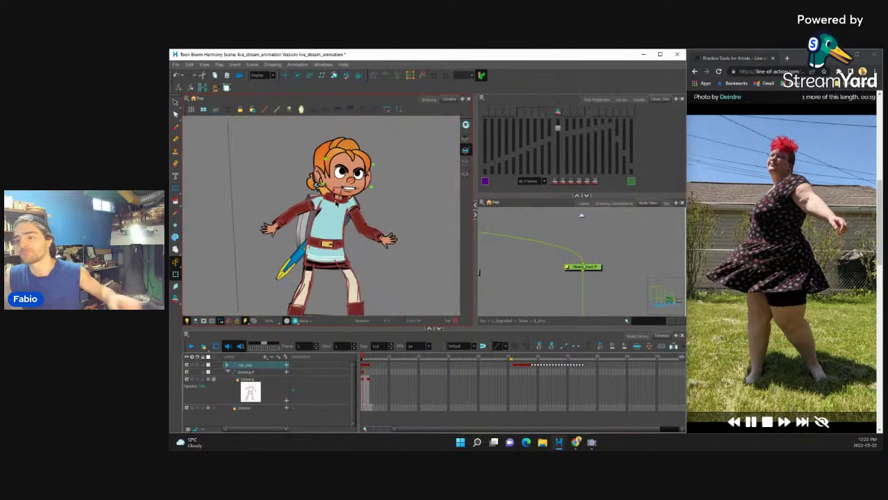
- Swap the teeth-baring mouth for the closed-line mouth drawing and duplicate that drawing for editing
{"action": "scroll", "coordinate": [343, 204], "scroll_direction": "up", "scroll_amount": 5}
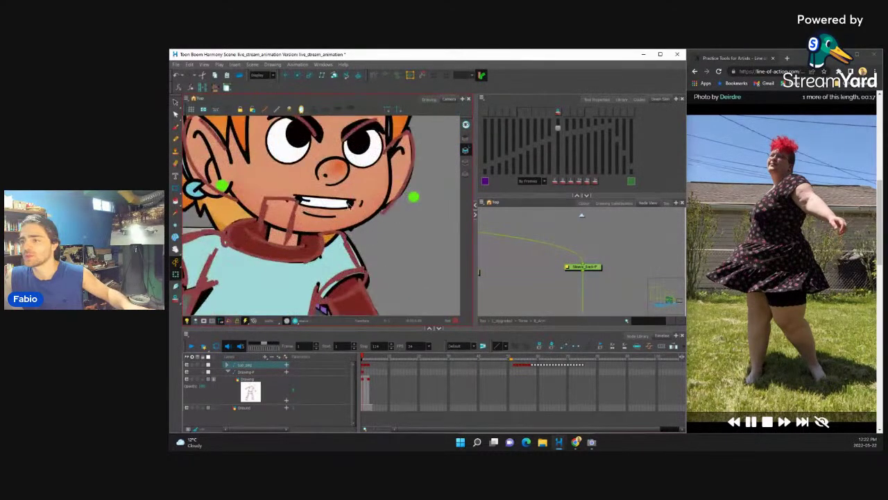
{"action": "left_click", "coordinate": [349, 204]}
{"action": "left_click", "coordinate": [613, 203]}
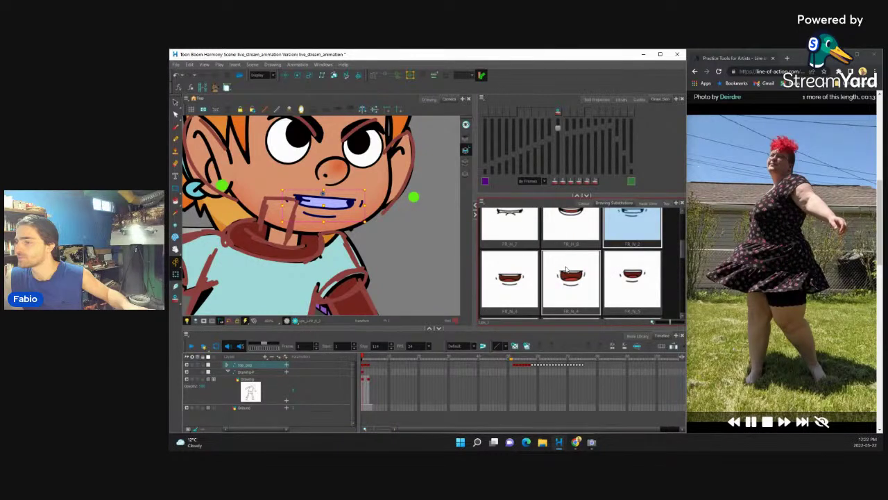
{"action": "scroll", "coordinate": [566, 269], "scroll_direction": "up", "scroll_amount": 2}
{"action": "left_click", "coordinate": [575, 247]}
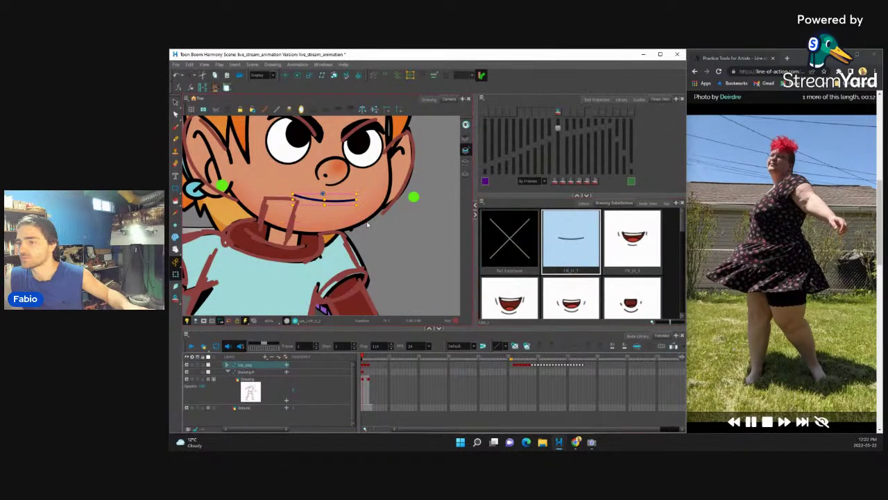
{"action": "left_click", "coordinate": [527, 345]}
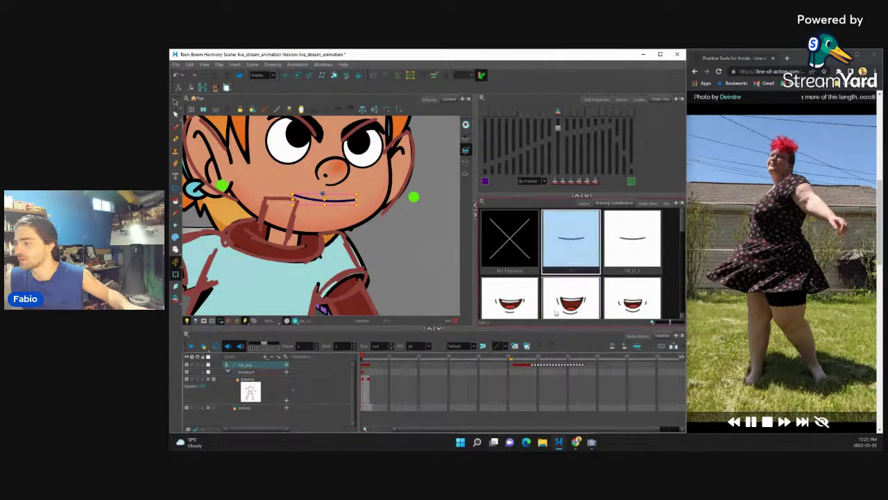
- Reshape the duplicated mouth line with the Contour Editor into a slight frown with one end curving down, and deselect it
{"action": "scroll", "coordinate": [321, 196], "scroll_direction": "up", "scroll_amount": 3}
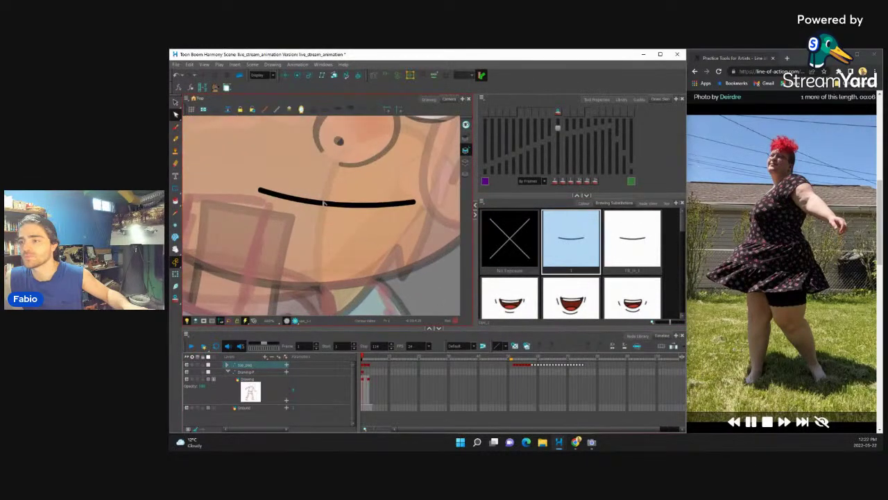
{"action": "scroll", "coordinate": [321, 184], "scroll_direction": "down", "scroll_amount": 3}
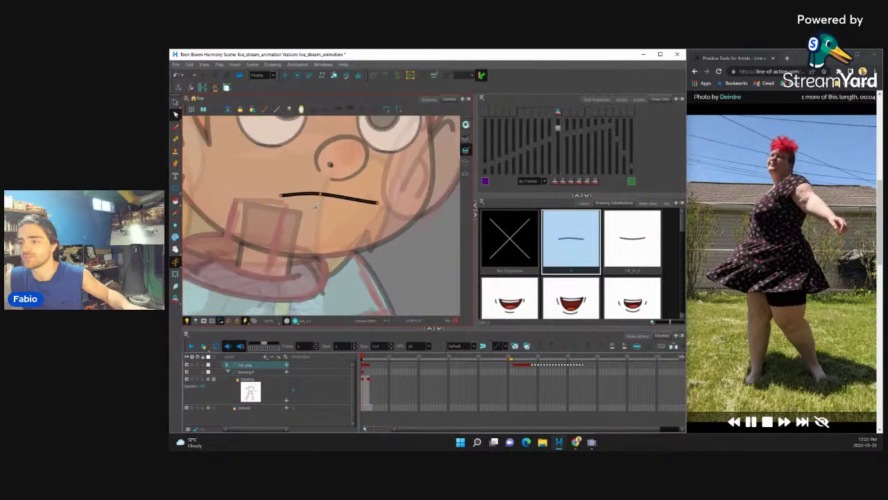
{"action": "scroll", "coordinate": [278, 207], "scroll_direction": "up", "scroll_amount": 4}
{"action": "scroll", "coordinate": [279, 215], "scroll_direction": "up", "scroll_amount": 2}
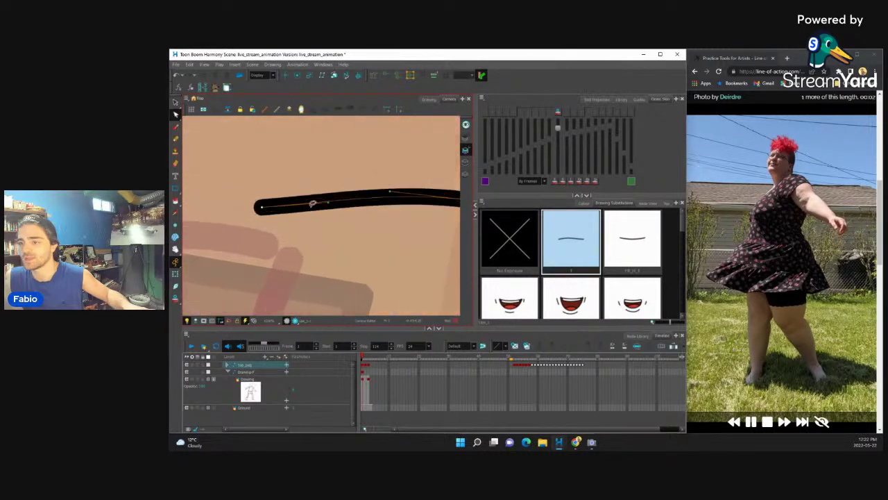
{"action": "scroll", "coordinate": [294, 170], "scroll_direction": "down", "scroll_amount": 3}
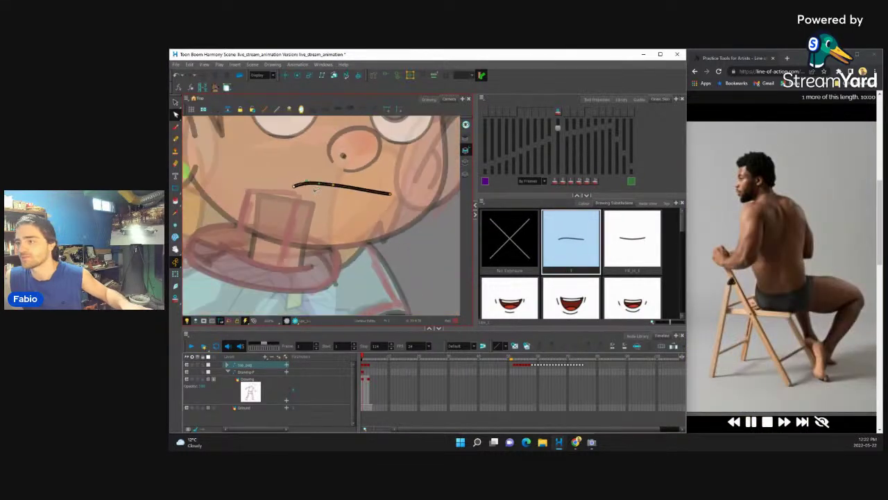
{"action": "scroll", "coordinate": [349, 222], "scroll_direction": "up", "scroll_amount": 3}
{"action": "left_click", "coordinate": [350, 223]}
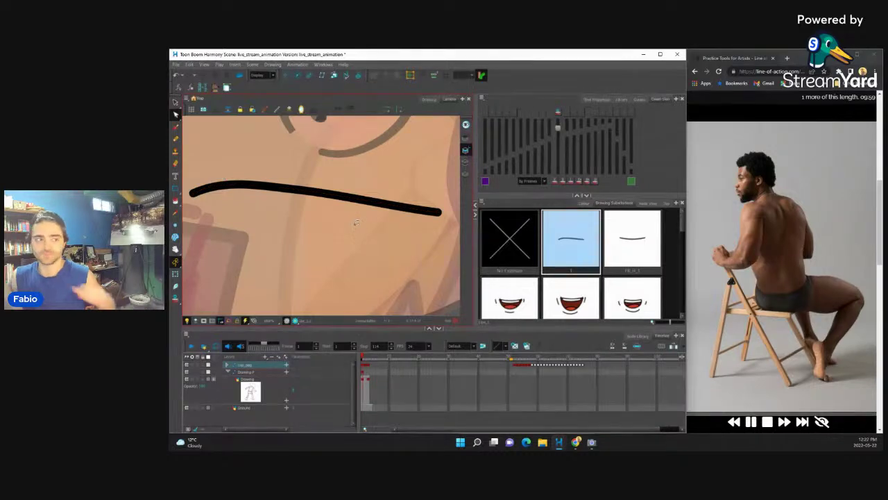
{"action": "scroll", "coordinate": [343, 198], "scroll_direction": "down", "scroll_amount": 5}
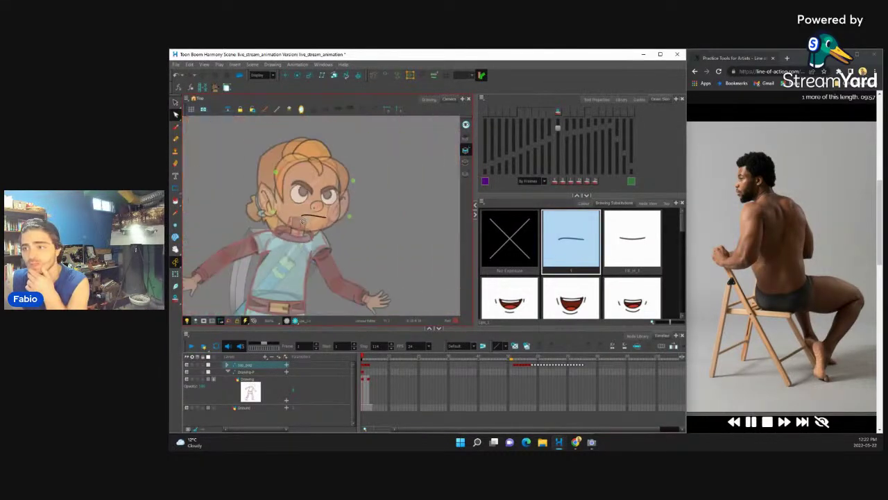
{"action": "left_click", "coordinate": [175, 275]}
{"action": "scroll", "coordinate": [223, 205], "scroll_direction": "down", "scroll_amount": 2}
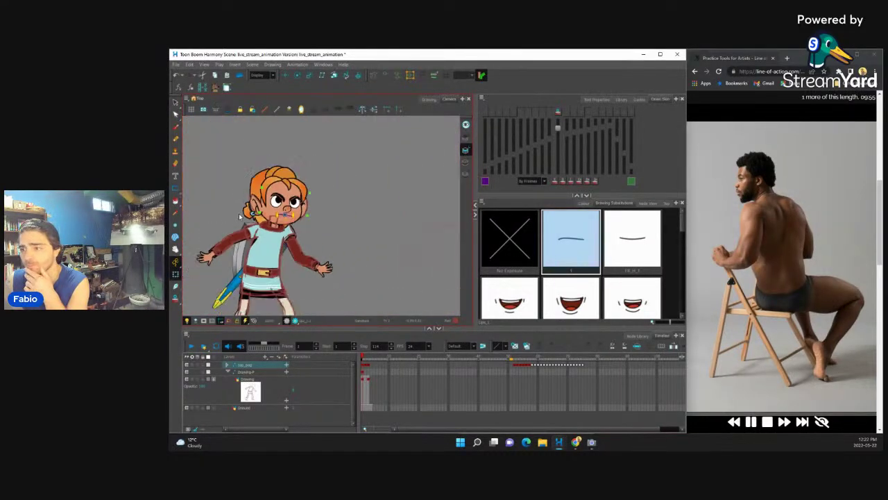
{"action": "left_click", "coordinate": [327, 222]}
- Select the rough sketch's Drawing node and give it an empty drawing on frame 1 so the red guides are gone
{"action": "scroll", "coordinate": [327, 222], "scroll_direction": "down", "scroll_amount": 2}
{"action": "scroll", "coordinate": [283, 270], "scroll_direction": "up", "scroll_amount": 4}
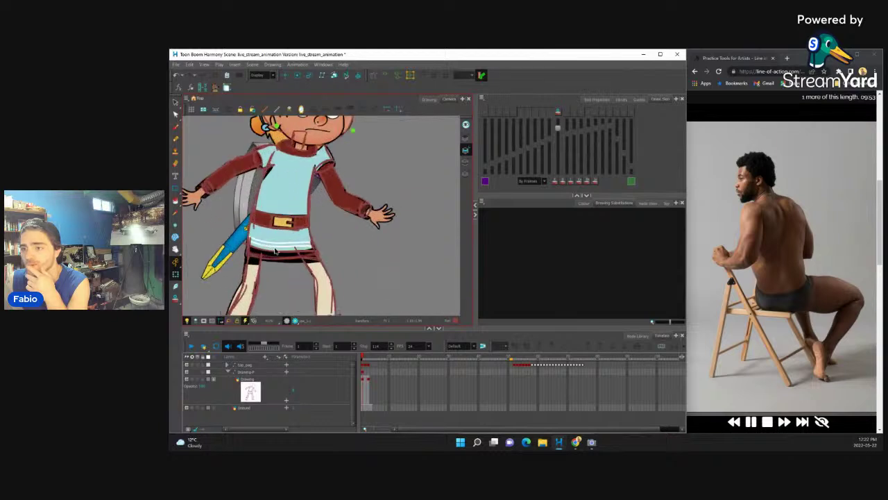
{"action": "scroll", "coordinate": [288, 267], "scroll_direction": "down", "scroll_amount": 3}
{"action": "scroll", "coordinate": [292, 262], "scroll_direction": "up", "scroll_amount": 3}
{"action": "left_click", "coordinate": [648, 203]}
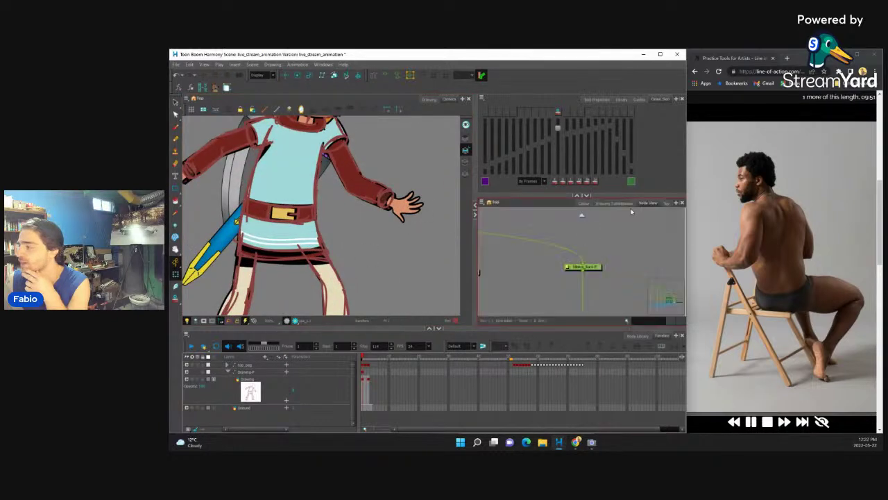
{"action": "scroll", "coordinate": [582, 219], "scroll_direction": "up", "scroll_amount": 5}
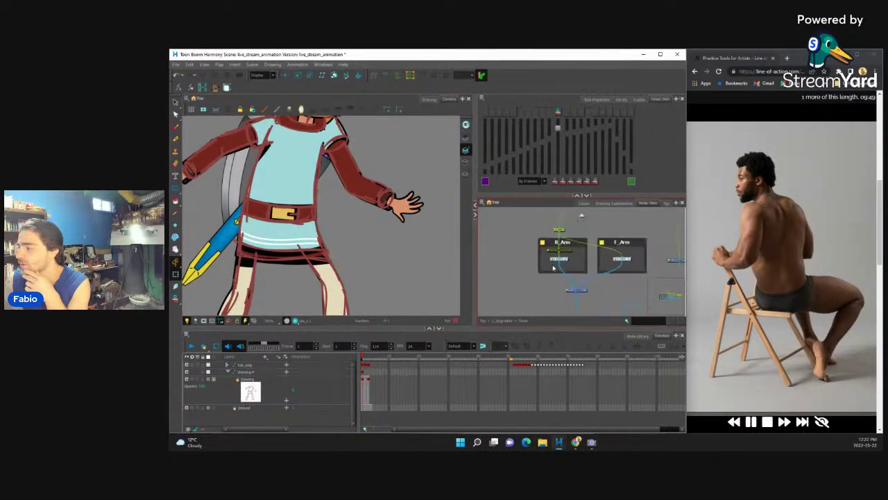
{"action": "scroll", "coordinate": [581, 218], "scroll_direction": "down", "scroll_amount": 4}
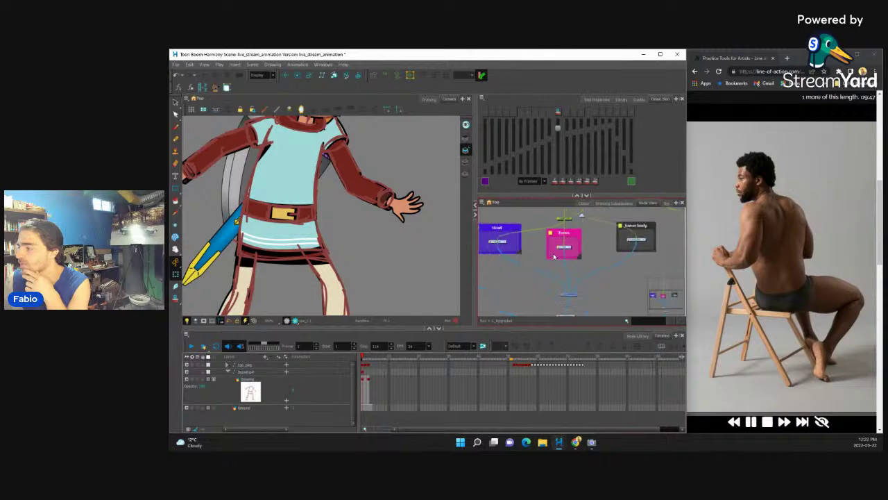
{"action": "scroll", "coordinate": [555, 250], "scroll_direction": "up", "scroll_amount": 3}
{"action": "scroll", "coordinate": [540, 259], "scroll_direction": "down", "scroll_amount": 3}
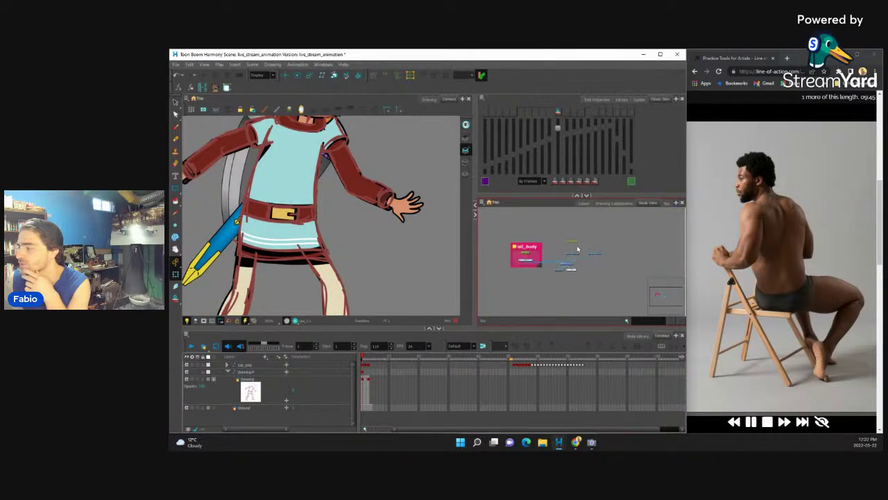
{"action": "double_click", "coordinate": [540, 259]}
{"action": "left_click", "coordinate": [555, 264]}
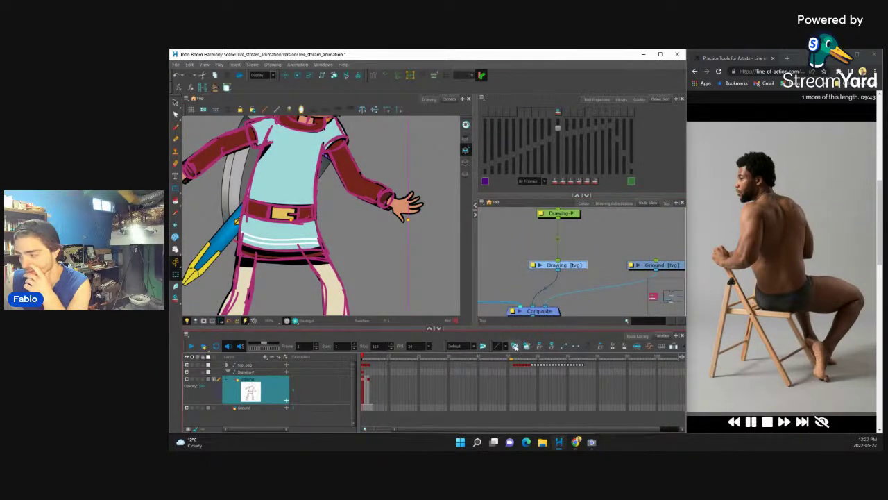
{"action": "scroll", "coordinate": [370, 255], "scroll_direction": "down", "scroll_amount": 4}
{"action": "scroll", "coordinate": [342, 262], "scroll_direction": "up", "scroll_amount": 5}
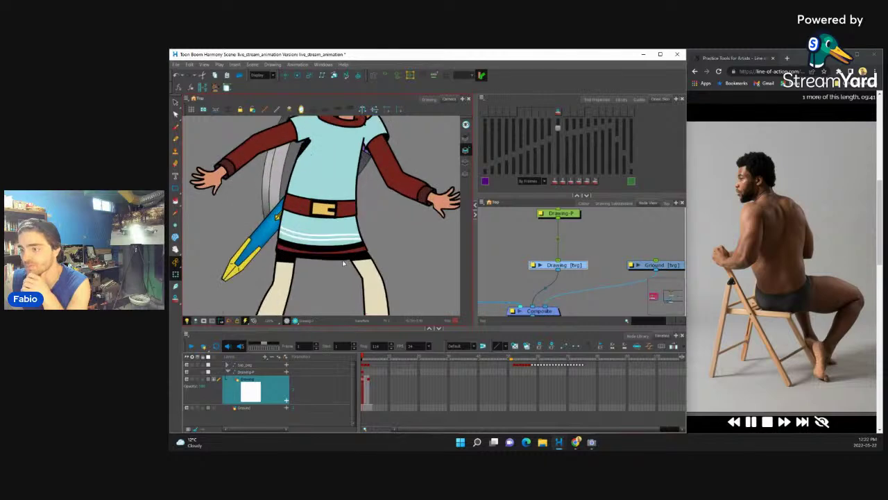
- Reshape the skirt's back-opening deformation curve inward and upward at its corners and lower edge to tuck it behind the front hem
{"action": "left_click", "coordinate": [343, 262]}
{"action": "scroll", "coordinate": [342, 258], "scroll_direction": "up", "scroll_amount": 3}
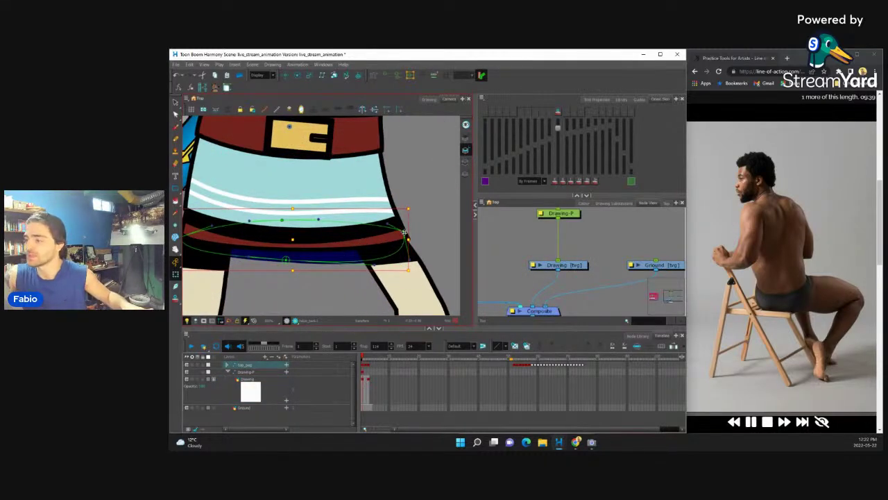
{"action": "left_click_drag", "start_coordinate": [404, 232], "coordinate": [369, 258]}
{"action": "left_click_drag", "start_coordinate": [285, 262], "coordinate": [290, 247]}
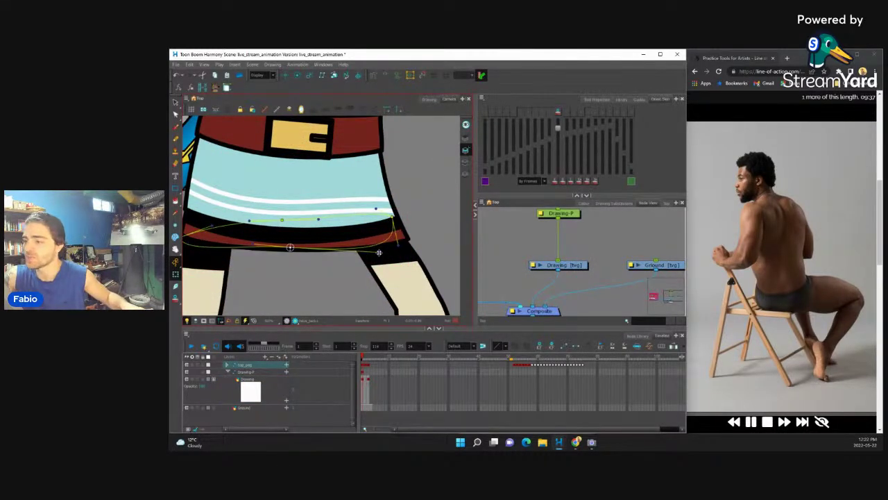
{"action": "left_click_drag", "start_coordinate": [378, 252], "coordinate": [381, 241]}
{"action": "left_click_drag", "start_coordinate": [237, 244], "coordinate": [308, 256]}
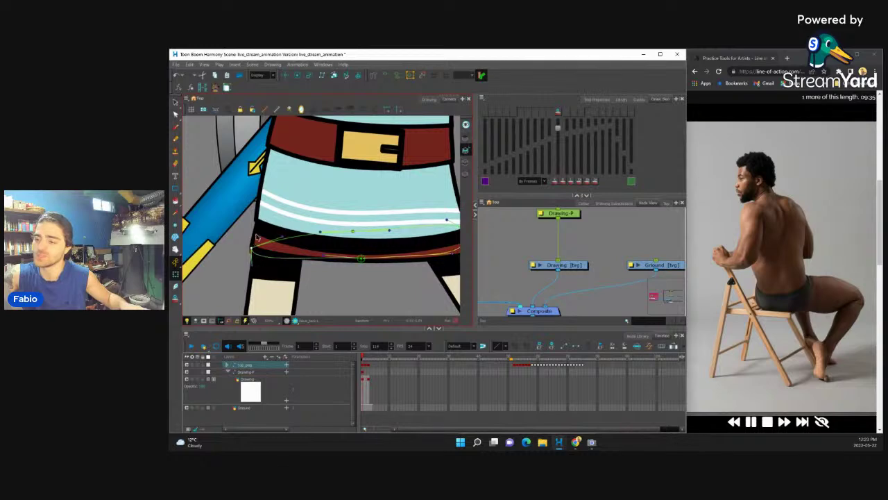
{"action": "left_click_drag", "start_coordinate": [441, 278], "coordinate": [391, 257]}
- Adjust the lower edge and corner of the skirt's deformation curve above the red hem band to follow the skirt outline
{"action": "left_click", "coordinate": [397, 202]}
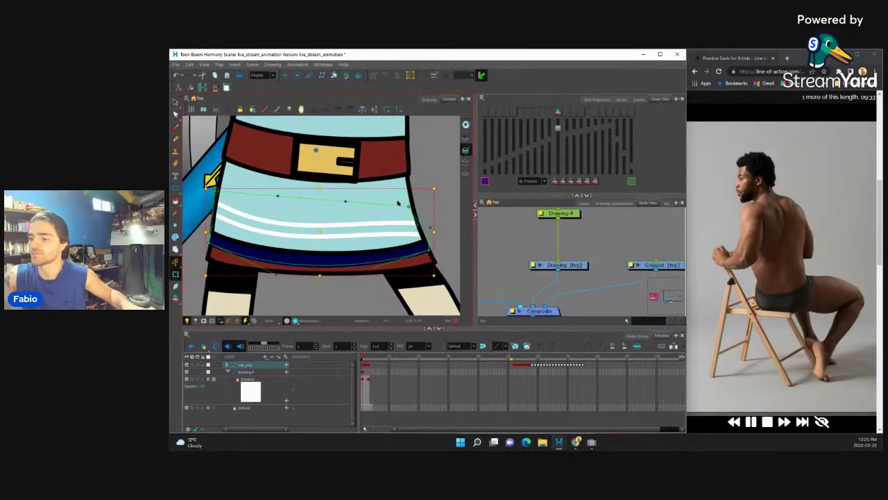
{"action": "left_click", "coordinate": [221, 241]}
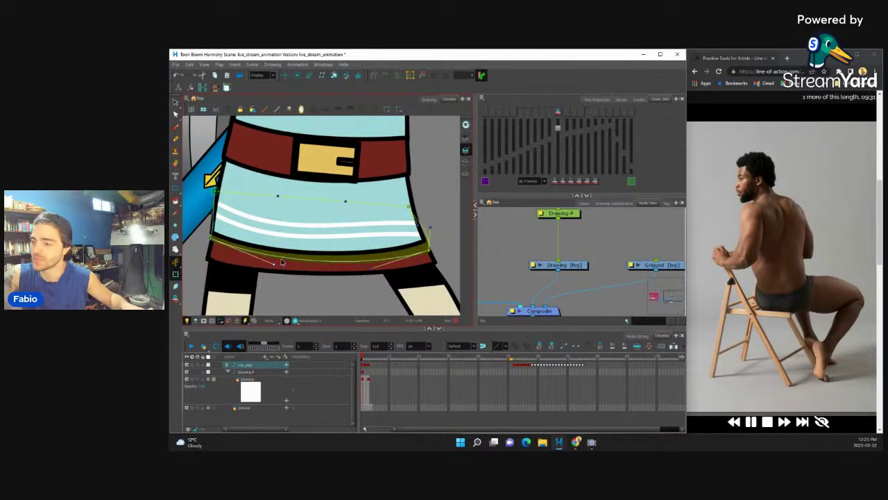
{"action": "left_click_drag", "start_coordinate": [429, 252], "coordinate": [426, 243]}
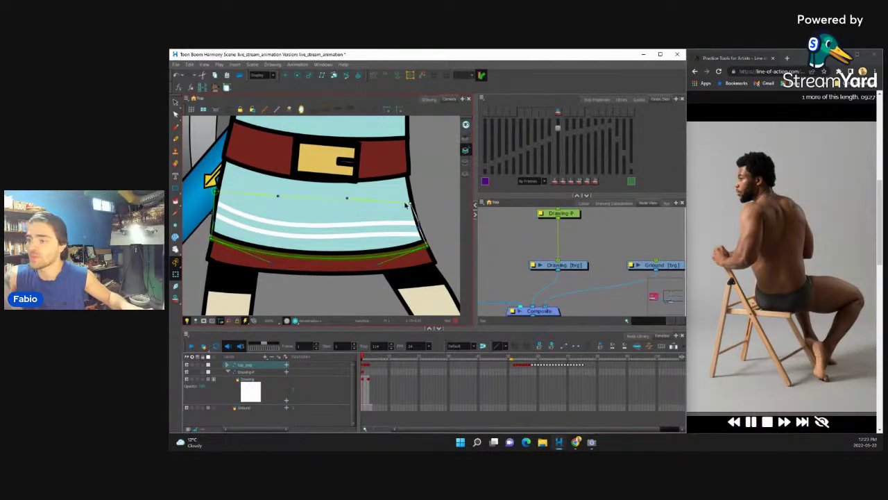
{"action": "scroll", "coordinate": [402, 243], "scroll_direction": "down", "scroll_amount": 1}
- Try to raise the lower edge of the leg shadow beneath the skirt hem
{"action": "left_click", "coordinate": [401, 273]}
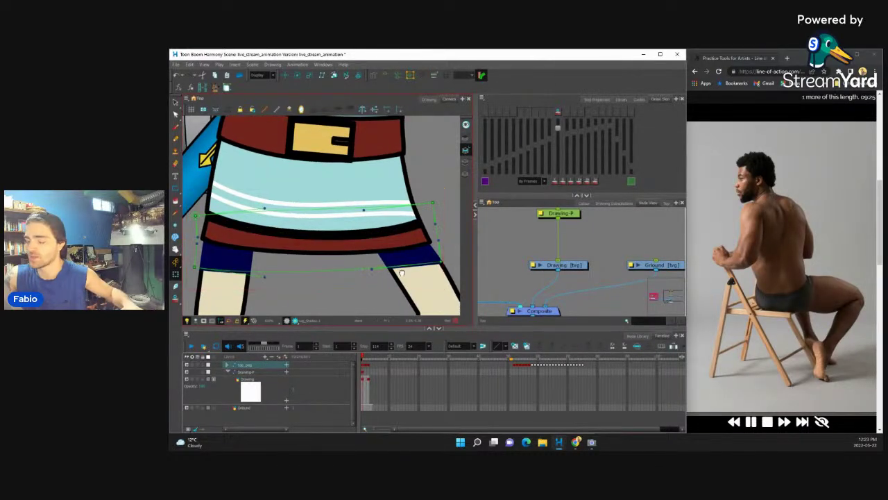
{"action": "left_click_drag", "start_coordinate": [401, 273], "coordinate": [441, 272]}
{"action": "left_click_drag", "start_coordinate": [347, 272], "coordinate": [372, 272]}
{"action": "left_click_drag", "start_coordinate": [260, 268], "coordinate": [258, 255]}
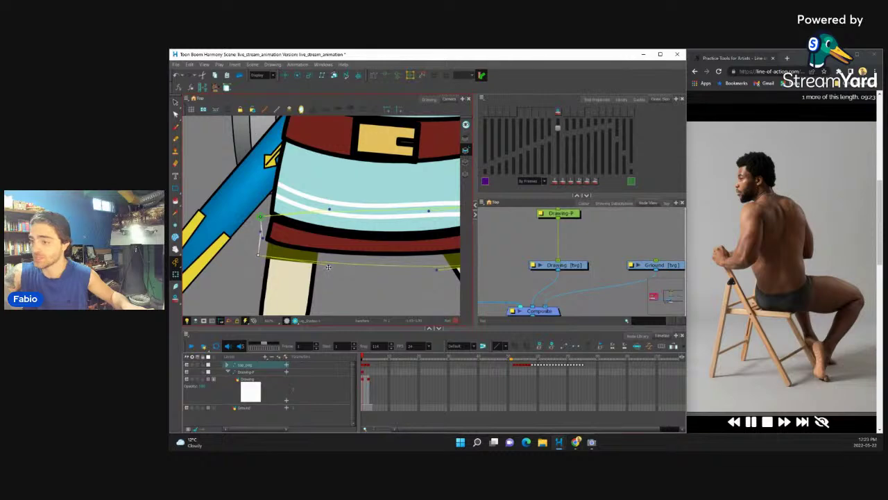
{"action": "key", "text": "ctrl+z"}
{"action": "key", "text": "ctrl+z"}
{"action": "key", "text": "ctrl+z"}
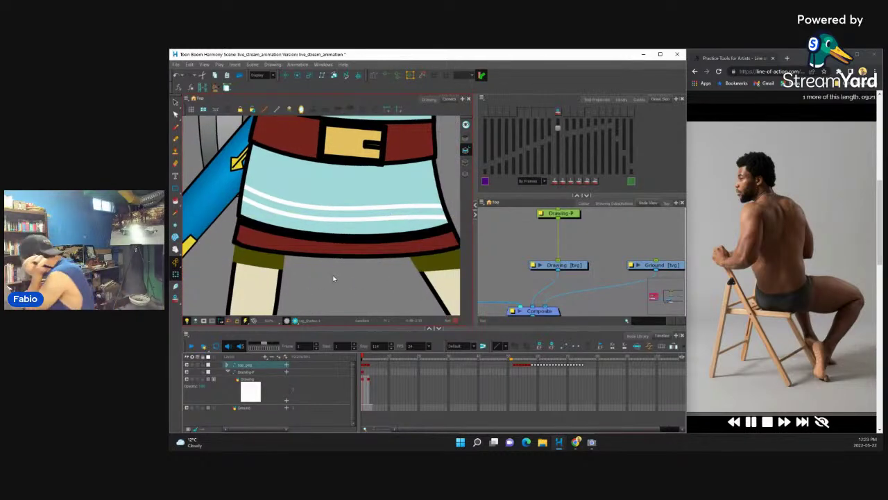
- Shorten the shadow cast on both legs by bringing its lower edge closer to the skirt hem
{"action": "scroll", "coordinate": [386, 259], "scroll_direction": "down", "scroll_amount": 2}
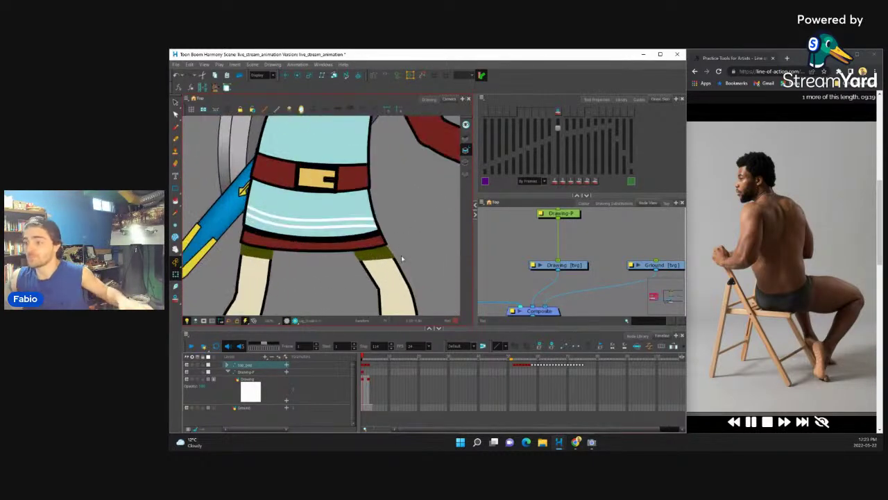
{"action": "left_click", "coordinate": [401, 254]}
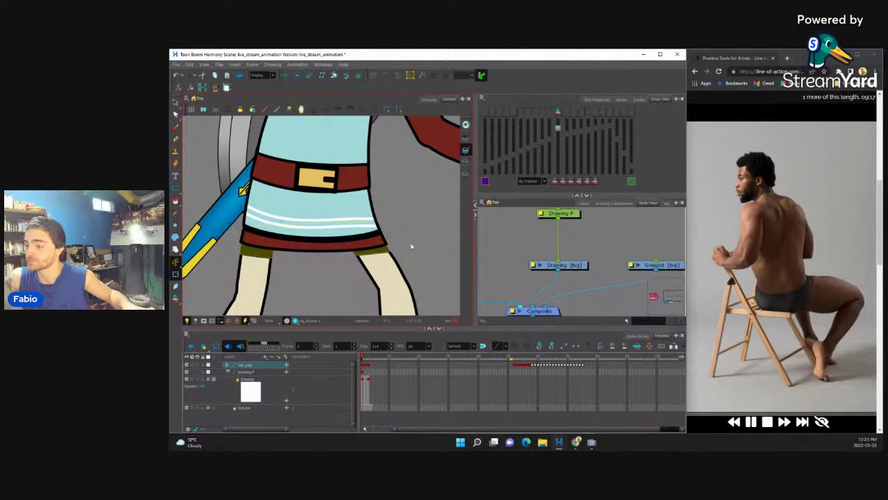
{"action": "left_click", "coordinate": [402, 267]}
- Refine the leading leg's contour around the knee with the upper-leg and lower-leg deformation curves
{"action": "left_click", "coordinate": [404, 271]}
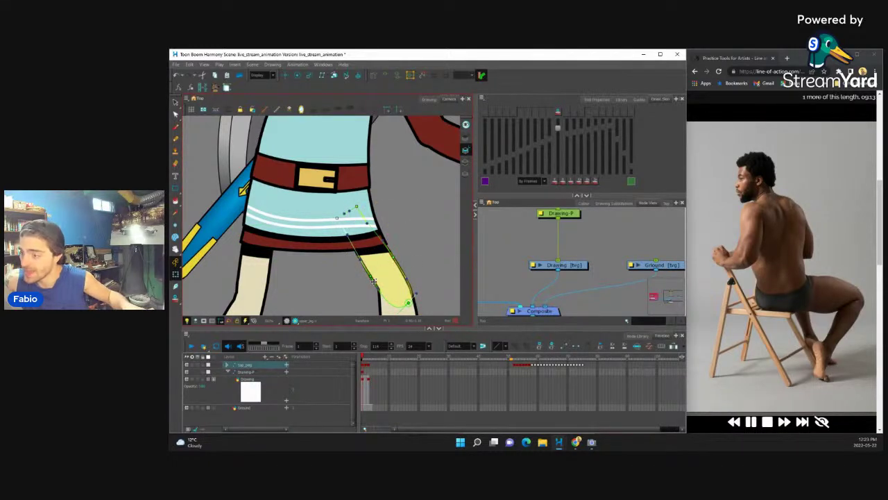
{"action": "scroll", "coordinate": [396, 213], "scroll_direction": "down", "scroll_amount": 2}
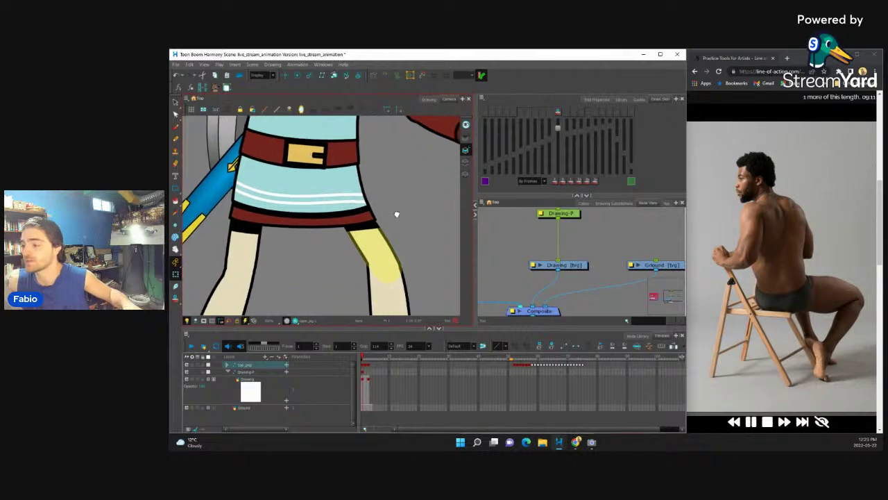
{"action": "left_click", "coordinate": [401, 253]}
{"action": "left_click", "coordinate": [400, 256]}
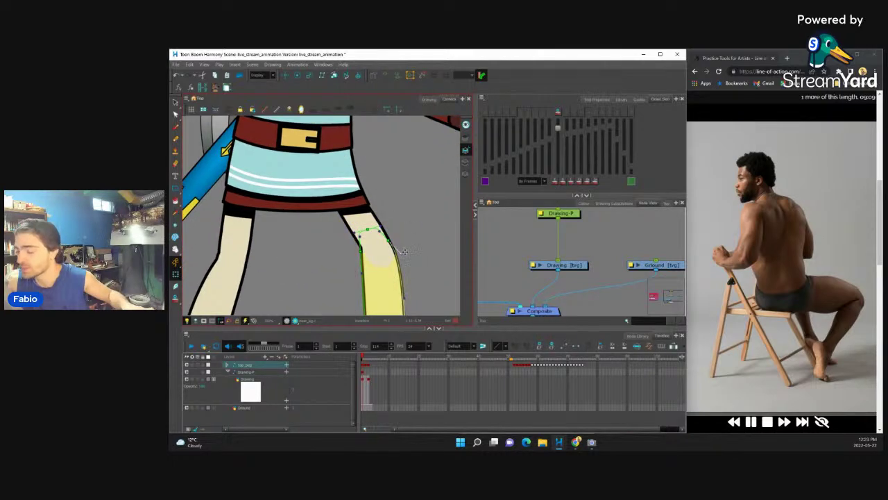
{"action": "scroll", "coordinate": [404, 251], "scroll_direction": "down", "scroll_amount": 5}
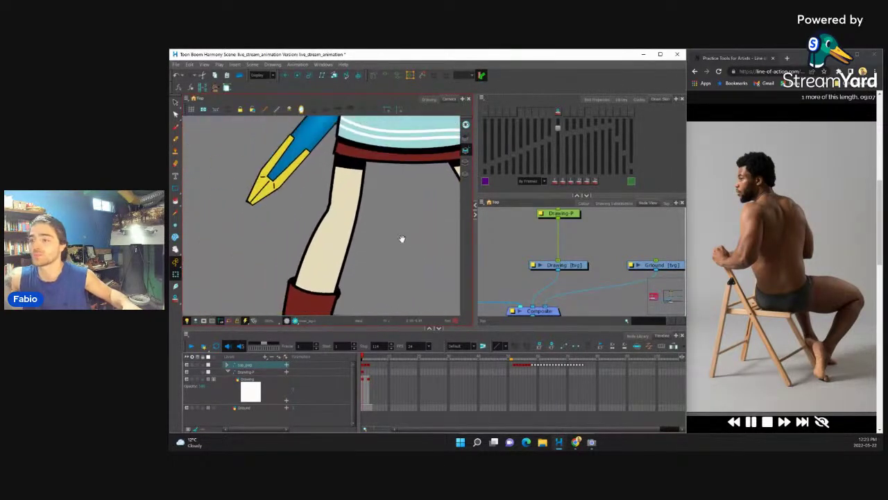
- Narrow the back-opening deformation curve at the top of the leading boot to fit inside the boot
{"action": "scroll", "coordinate": [417, 222], "scroll_direction": "down", "scroll_amount": 2}
{"action": "left_click", "coordinate": [382, 248]}
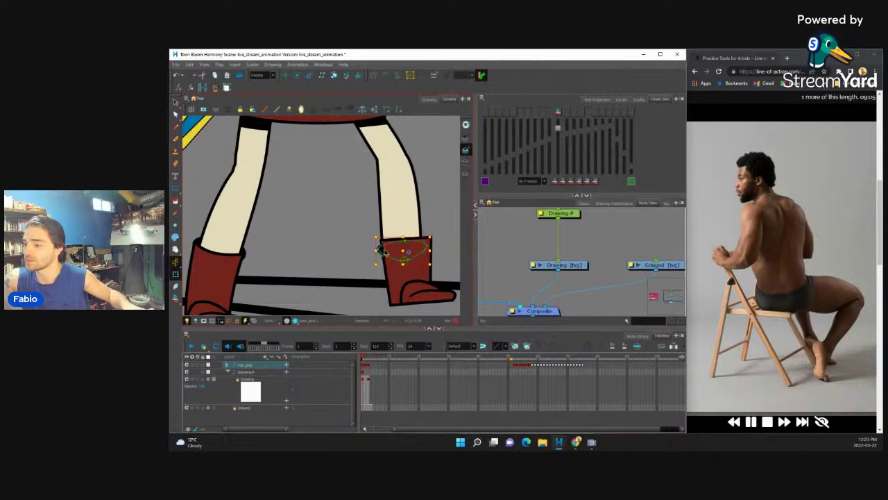
{"action": "left_click_drag", "start_coordinate": [442, 245], "coordinate": [413, 241]}
- Select the rough sketch's Drawing node and swap its empty drawing for the full-figure sketch as a guide
{"action": "left_click", "coordinate": [585, 266]}
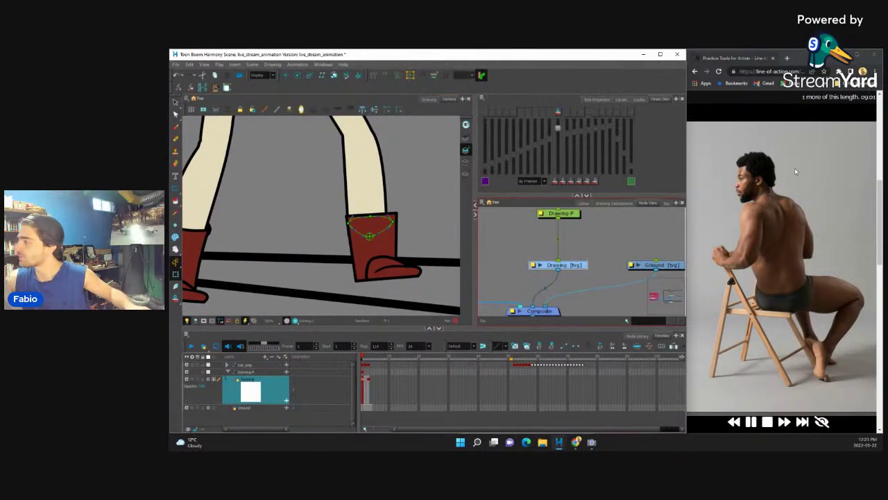
{"action": "left_click", "coordinate": [613, 204]}
{"action": "left_click", "coordinate": [526, 276]}
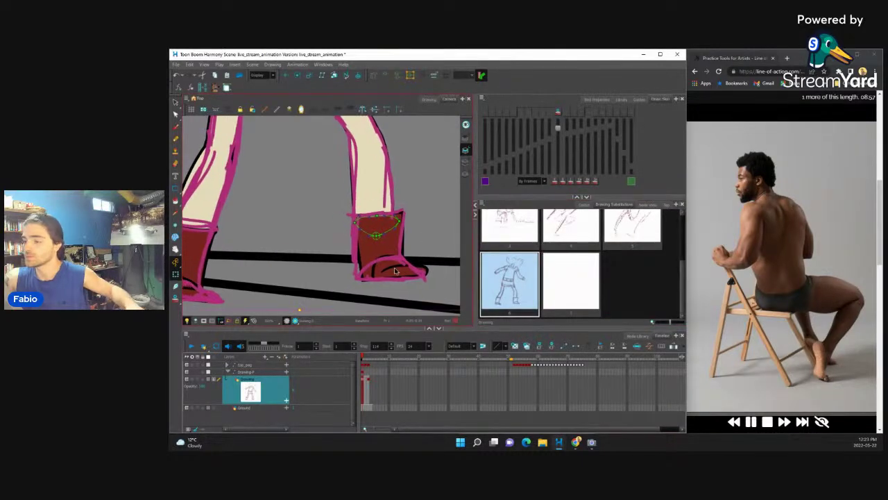
- Reshape the leading boot's shaft and adjust its foot to match the sketched boot
{"action": "left_click", "coordinate": [370, 271]}
{"action": "left_click", "coordinate": [356, 280]}
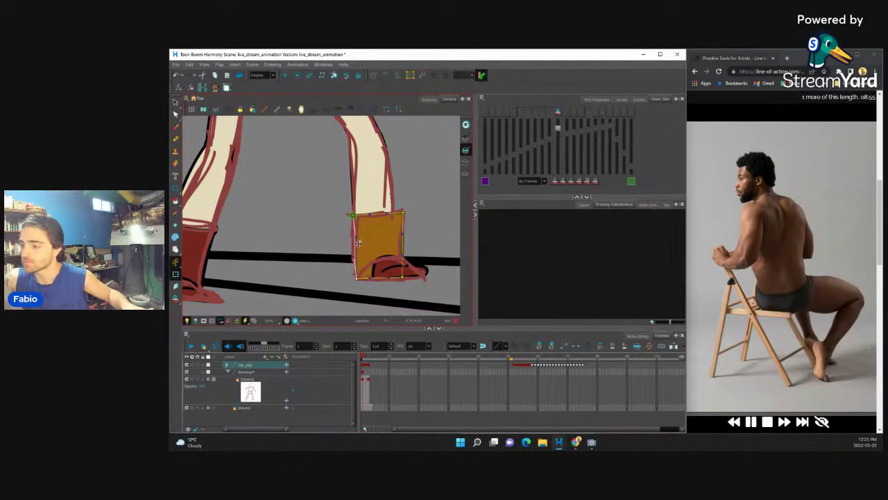
{"action": "left_click", "coordinate": [409, 276]}
{"action": "left_click_drag", "start_coordinate": [442, 249], "coordinate": [393, 267]}
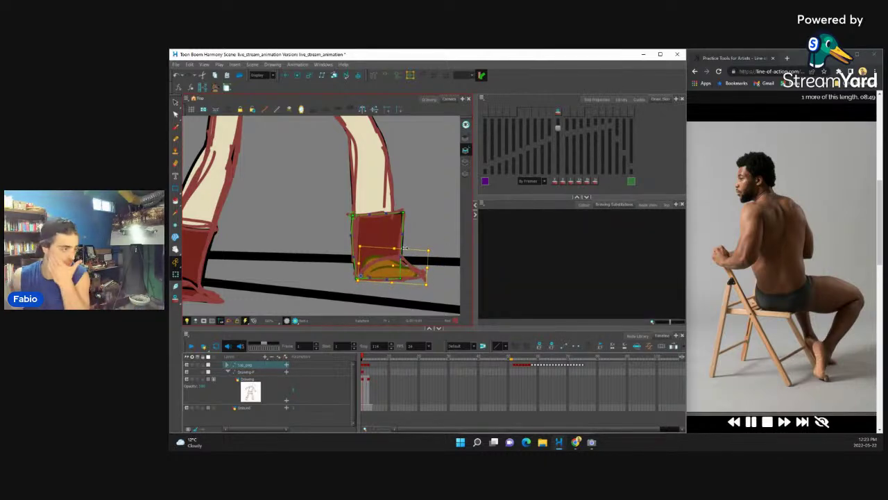
- Select the rough sketch's Drawing node again and swap the full-figure sketch for the empty drawing
{"action": "scroll", "coordinate": [321, 237], "scroll_direction": "down", "scroll_amount": 5}
{"action": "scroll", "coordinate": [387, 239], "scroll_direction": "up", "scroll_amount": 3}
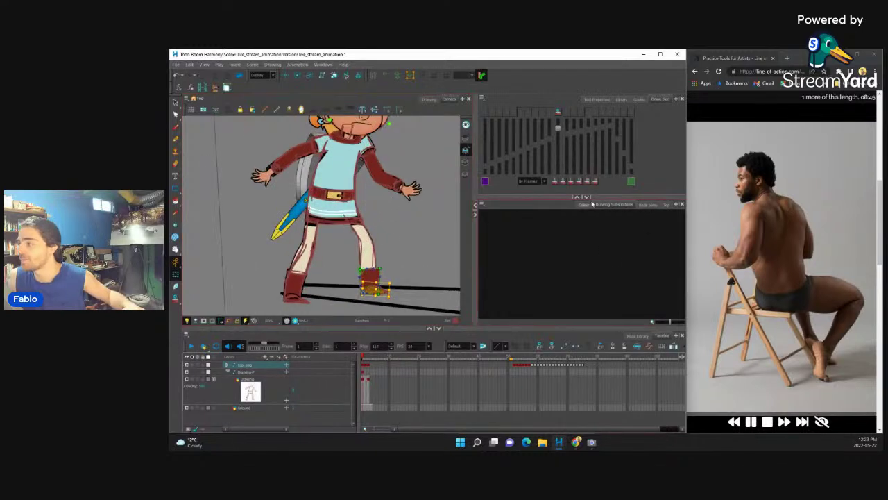
{"action": "key", "text": "2"}
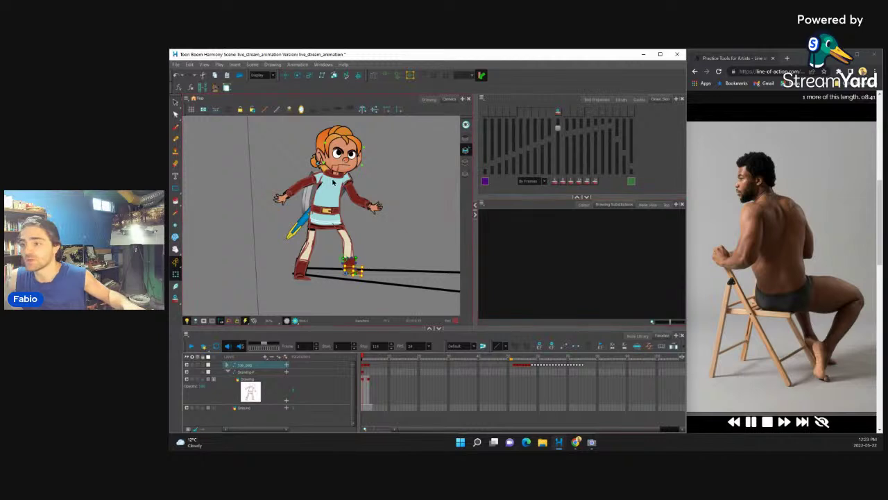
{"action": "key", "text": "1"}
{"action": "key", "text": "1"}
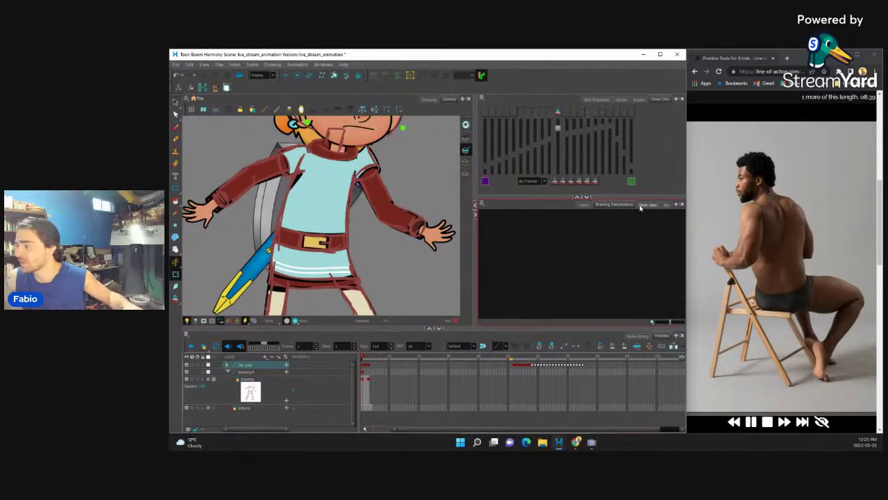
{"action": "left_click", "coordinate": [641, 205]}
{"action": "left_click", "coordinate": [563, 220]}
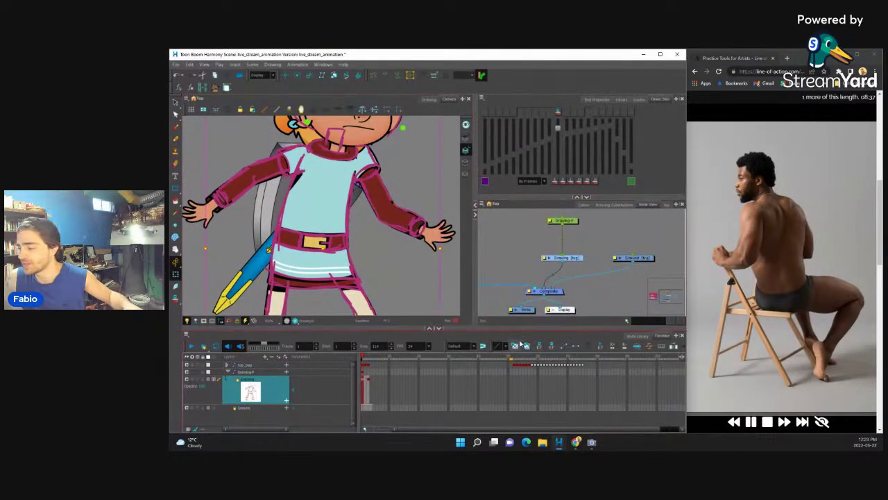
{"action": "left_click", "coordinate": [616, 205]}
{"action": "left_click", "coordinate": [571, 281]}
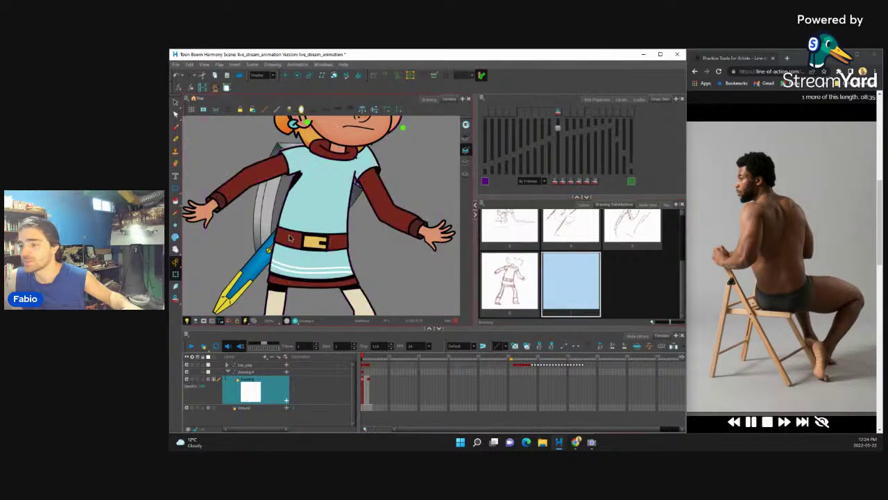
- Adjust the lower cuff corner of the light-blue sleeve on the shield-side arm using its deformation points
{"action": "scroll", "coordinate": [313, 222], "scroll_direction": "down", "scroll_amount": 3}
{"action": "scroll", "coordinate": [313, 222], "scroll_direction": "up", "scroll_amount": 5}
{"action": "scroll", "coordinate": [314, 222], "scroll_direction": "up", "scroll_amount": 3}
{"action": "left_click", "coordinate": [232, 216]}
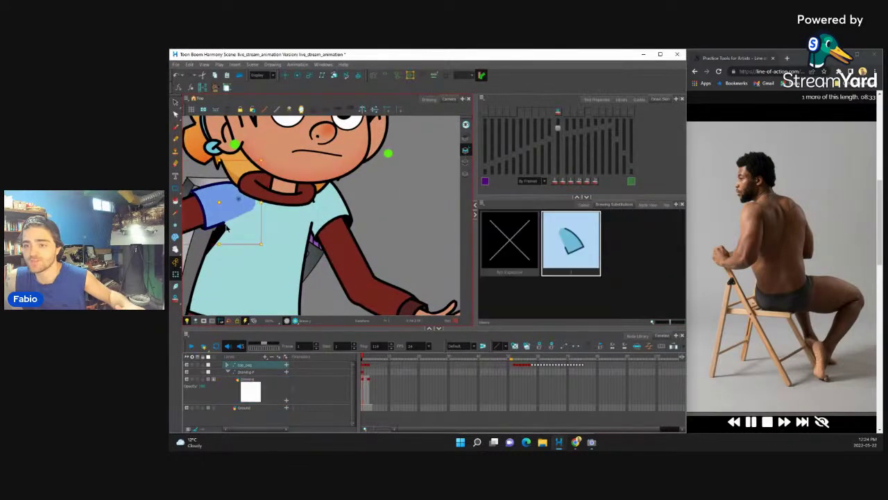
{"action": "scroll", "coordinate": [366, 243], "scroll_direction": "up", "scroll_amount": 3}
{"action": "key", "text": "alt+q"}
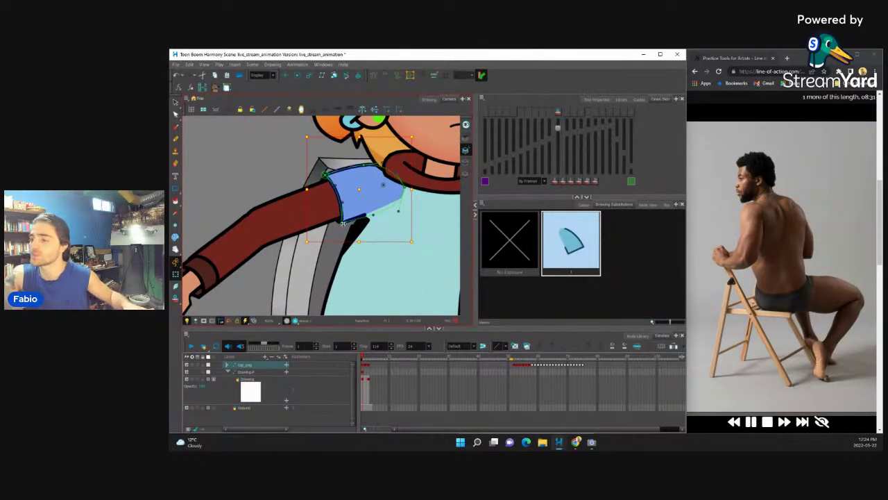
{"action": "left_click", "coordinate": [343, 222]}
{"action": "left_click_drag", "start_coordinate": [375, 218], "coordinate": [380, 253]}
{"action": "key", "text": "shift+c"}
- Select the light-blue sleeve at the shield-side shoulder and locate its Sleeve_Back-P peg in the node network
{"action": "left_click", "coordinate": [340, 251]}
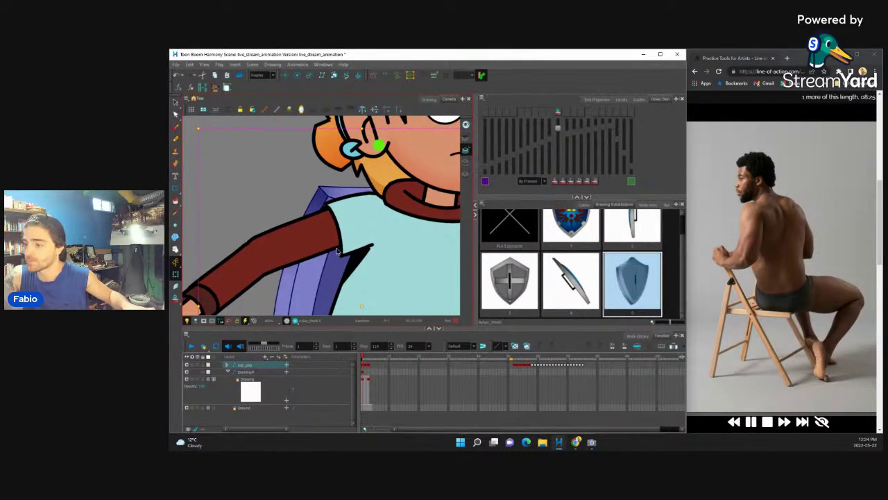
{"action": "left_click", "coordinate": [327, 213]}
{"action": "left_click", "coordinate": [324, 206]}
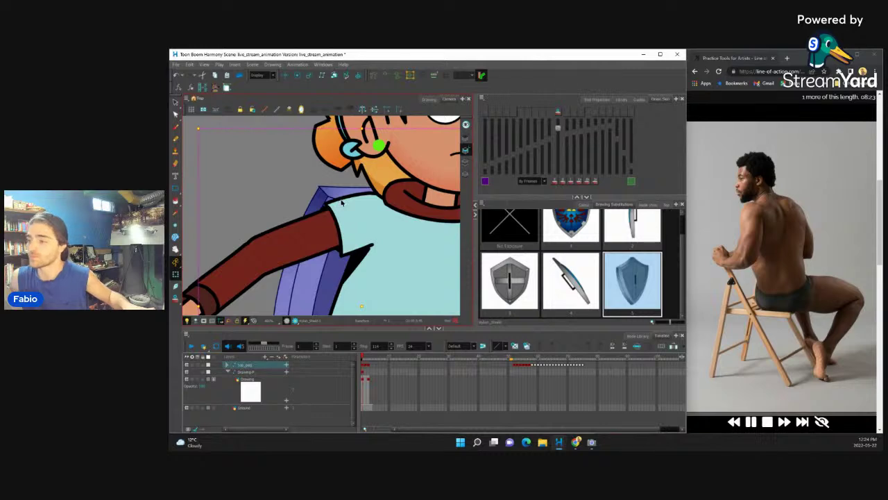
{"action": "scroll", "coordinate": [378, 196], "scroll_direction": "up", "scroll_amount": 3}
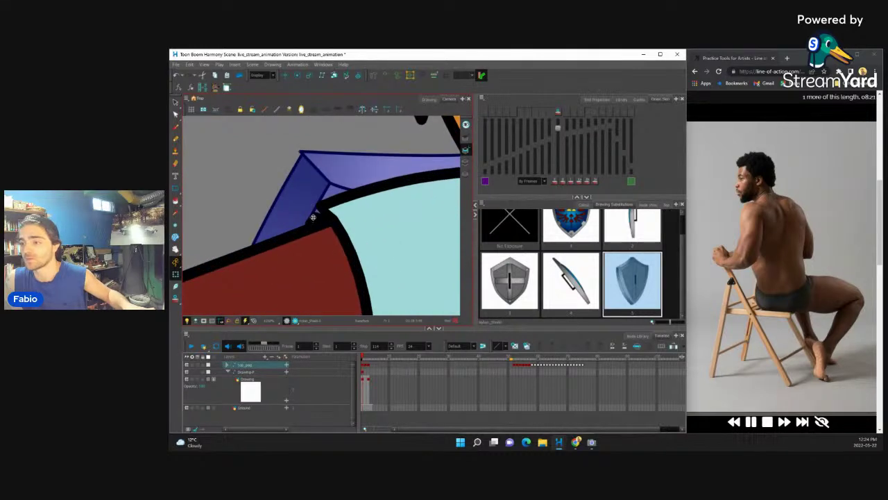
{"action": "left_click", "coordinate": [316, 226]}
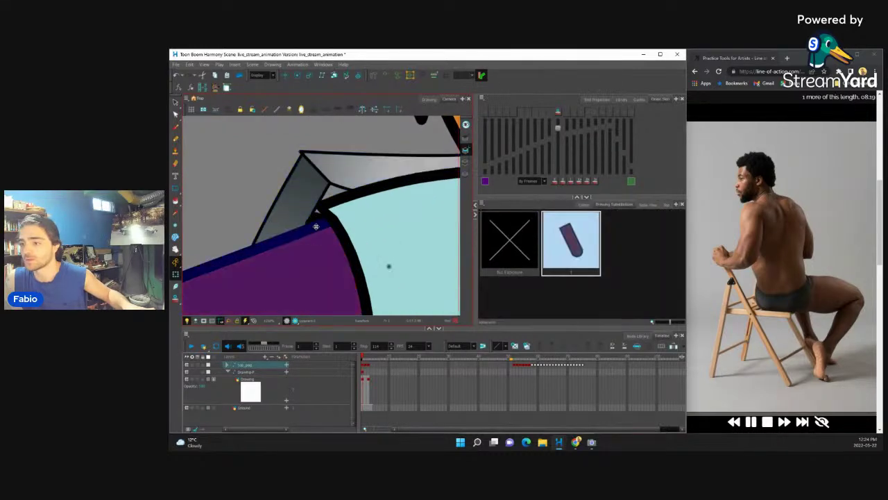
{"action": "left_click", "coordinate": [316, 217]}
{"action": "left_click", "coordinate": [378, 227]}
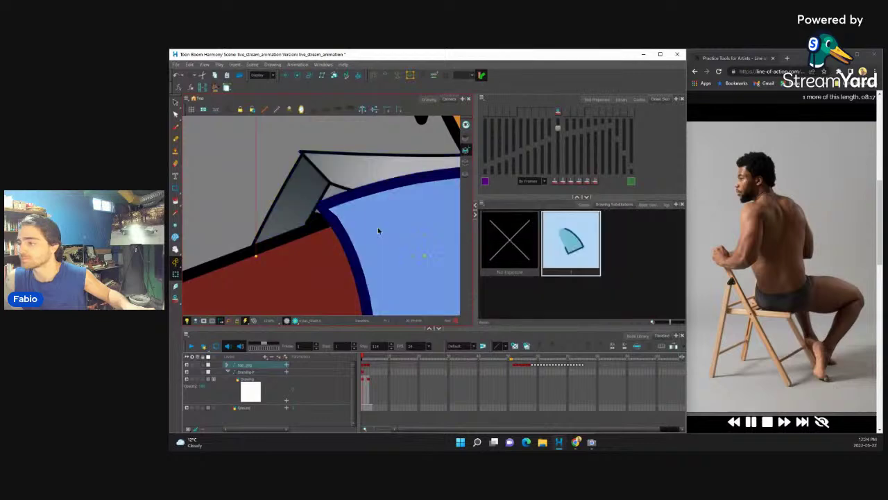
{"action": "left_click", "coordinate": [645, 205]}
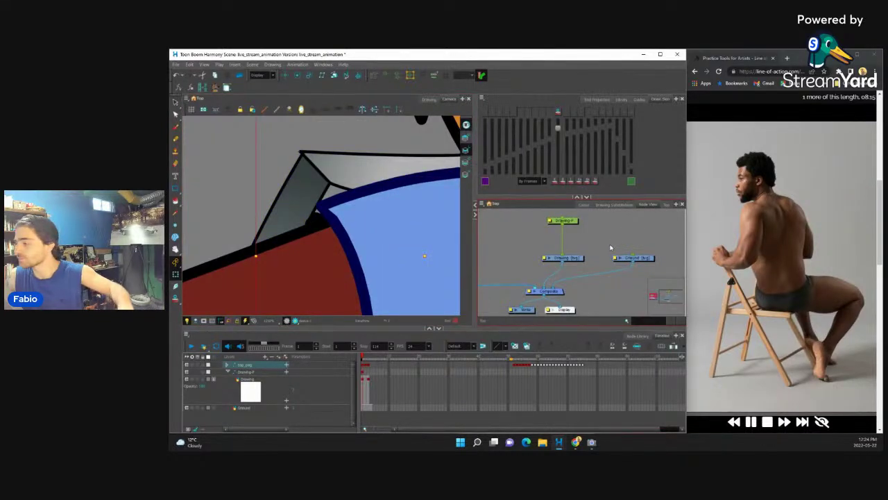
{"action": "key", "text": "ctrl+Return"}
{"action": "scroll", "coordinate": [584, 259], "scroll_direction": "down", "scroll_amount": 5}
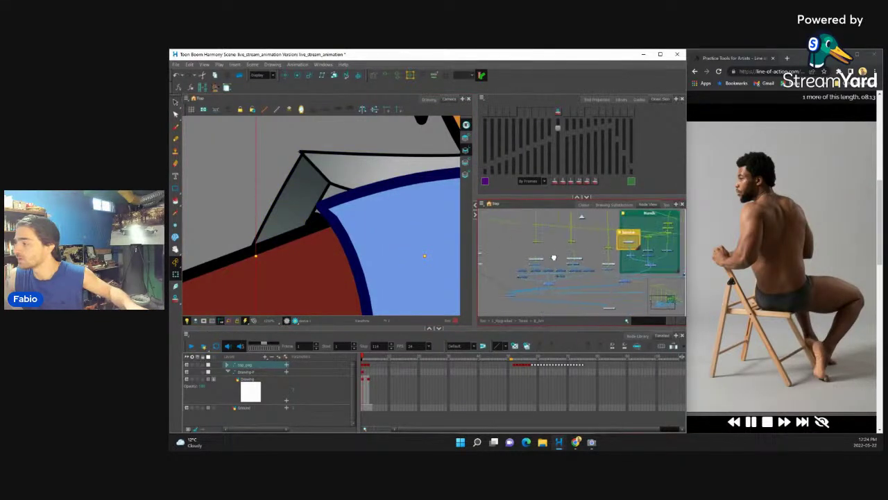
{"action": "scroll", "coordinate": [600, 246], "scroll_direction": "up", "scroll_amount": 6}
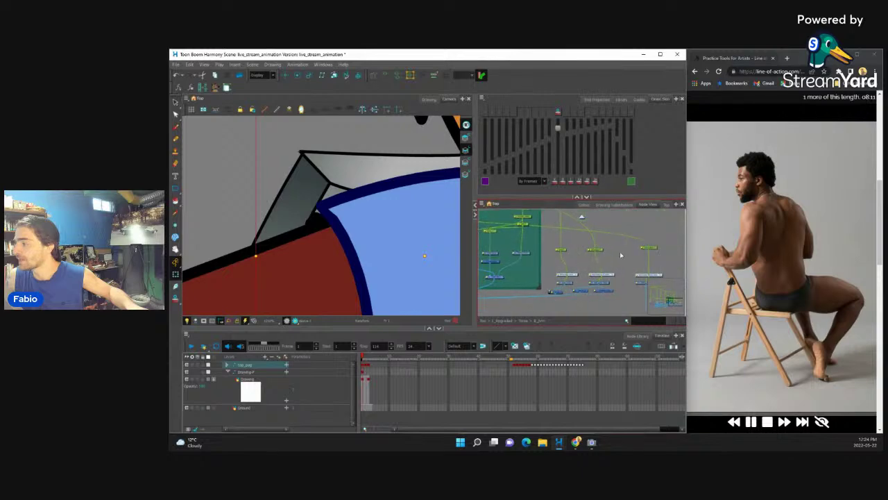
{"action": "left_click", "coordinate": [656, 248]}
- Reshape the back sleeve's deformation curve, pulling its lower corner down to the outer corner of the light-blue sleeve
{"action": "scroll", "coordinate": [354, 207], "scroll_direction": "up", "scroll_amount": 2}
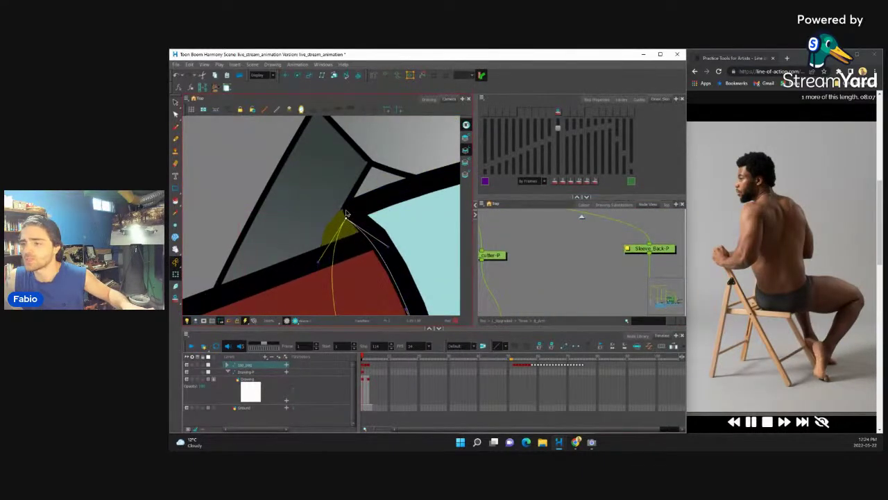
{"action": "scroll", "coordinate": [336, 208], "scroll_direction": "down", "scroll_amount": 3}
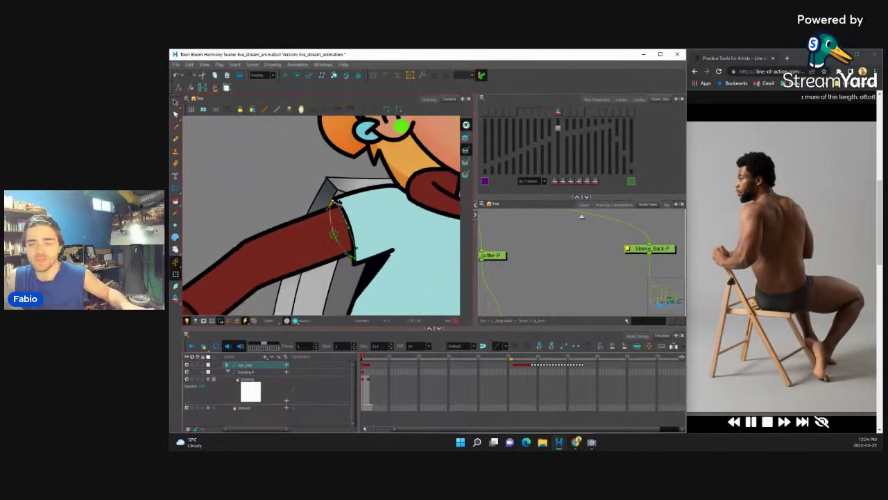
{"action": "scroll", "coordinate": [347, 234], "scroll_direction": "down", "scroll_amount": 2}
{"action": "scroll", "coordinate": [346, 236], "scroll_direction": "up", "scroll_amount": 6}
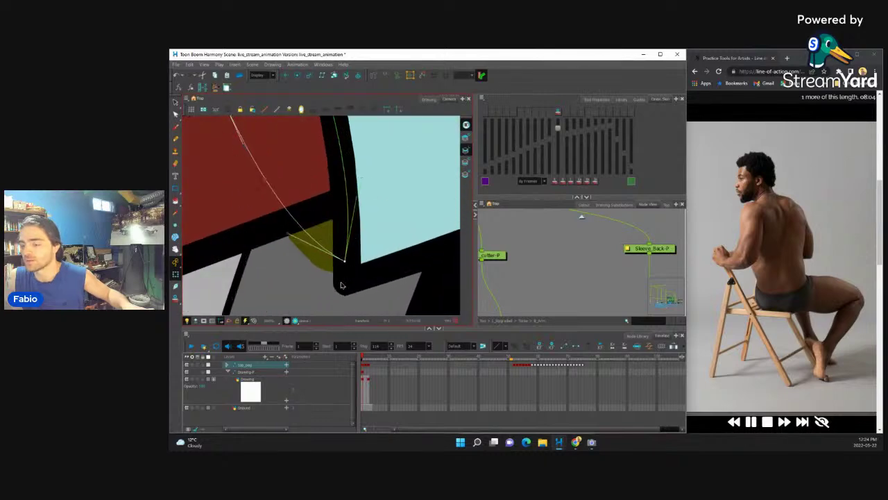
{"action": "left_click_drag", "start_coordinate": [340, 284], "coordinate": [344, 291]}
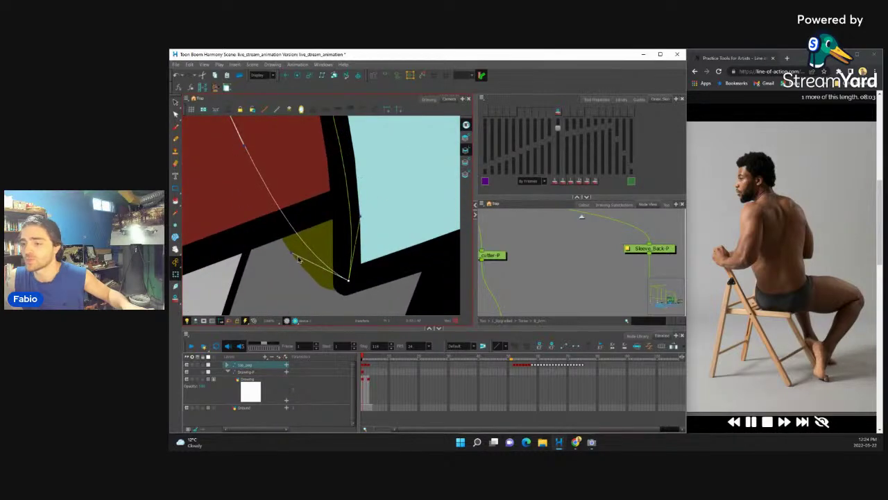
{"action": "scroll", "coordinate": [257, 264], "scroll_direction": "down", "scroll_amount": 3}
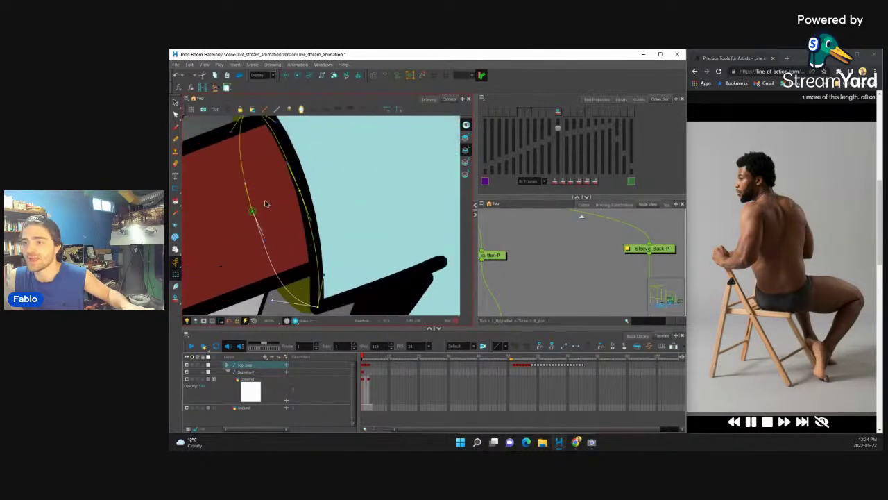
{"action": "scroll", "coordinate": [250, 217], "scroll_direction": "down", "scroll_amount": 4}
- Adjust the shoulder line of the light-blue sleeve on the opposite arm with its deformation curve
{"action": "scroll", "coordinate": [371, 200], "scroll_direction": "up", "scroll_amount": 4}
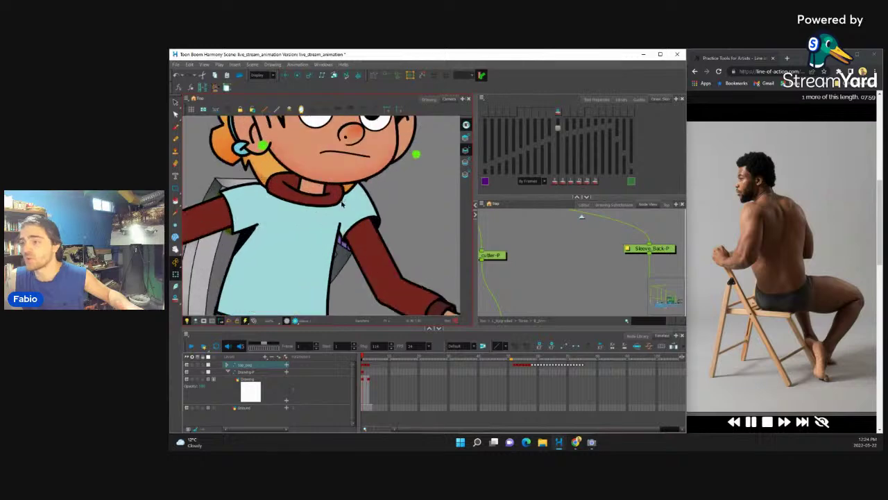
{"action": "scroll", "coordinate": [371, 199], "scroll_direction": "up", "scroll_amount": 3}
{"action": "left_click", "coordinate": [353, 193]}
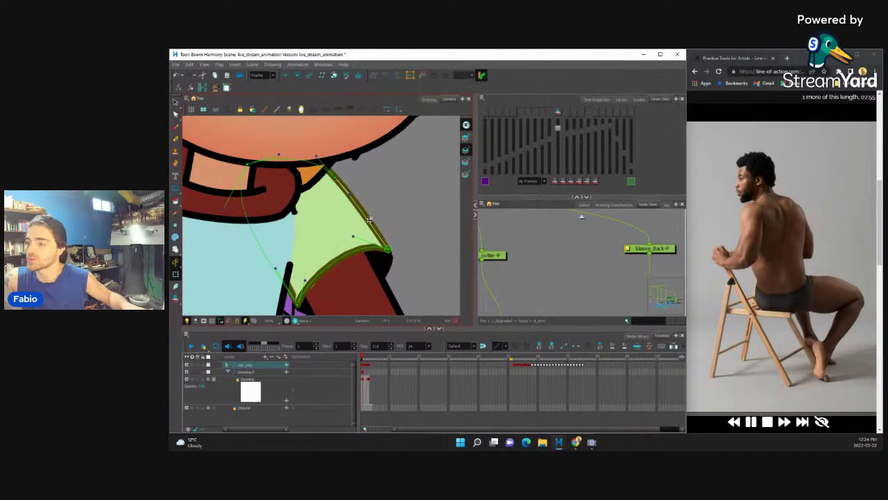
{"action": "key", "text": "Delete"}
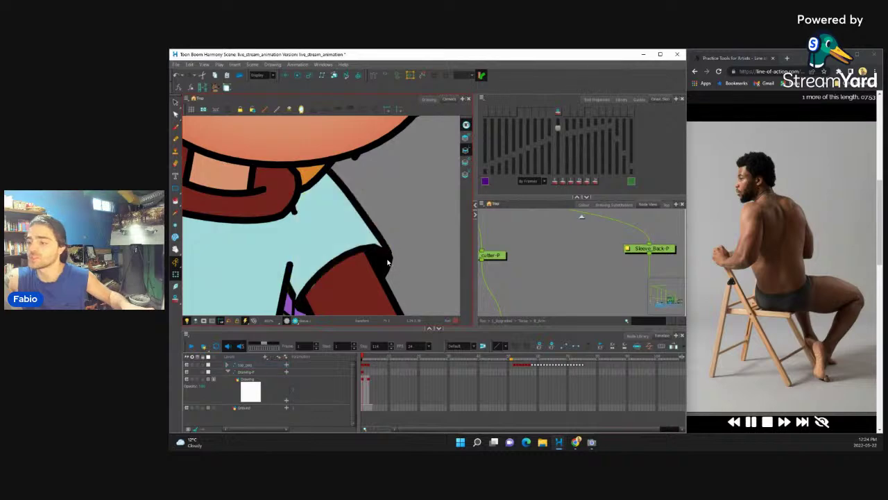
{"action": "left_click_drag", "start_coordinate": [339, 257], "coordinate": [370, 205]}
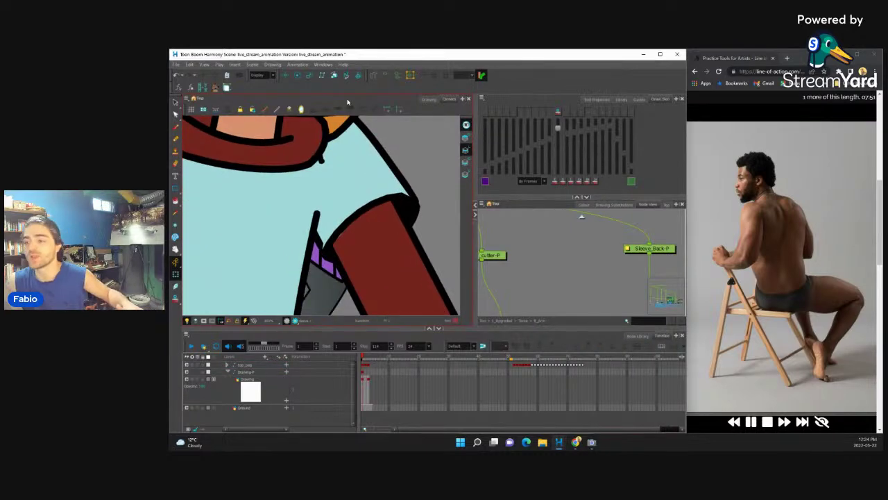
- Tilt the foot of the rear boot slightly upward and adjust the foot of the other boot
{"action": "key", "text": "2"}
{"action": "key", "text": "2"}
{"action": "key", "text": "2"}
{"action": "key", "text": "2"}
{"action": "key", "text": "2"}
{"action": "key", "text": "2"}
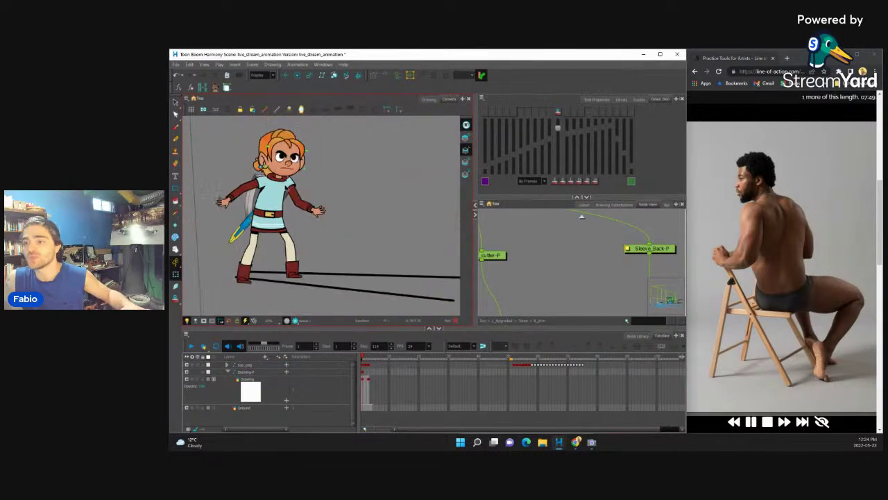
{"action": "scroll", "coordinate": [287, 269], "scroll_direction": "up", "scroll_amount": 5}
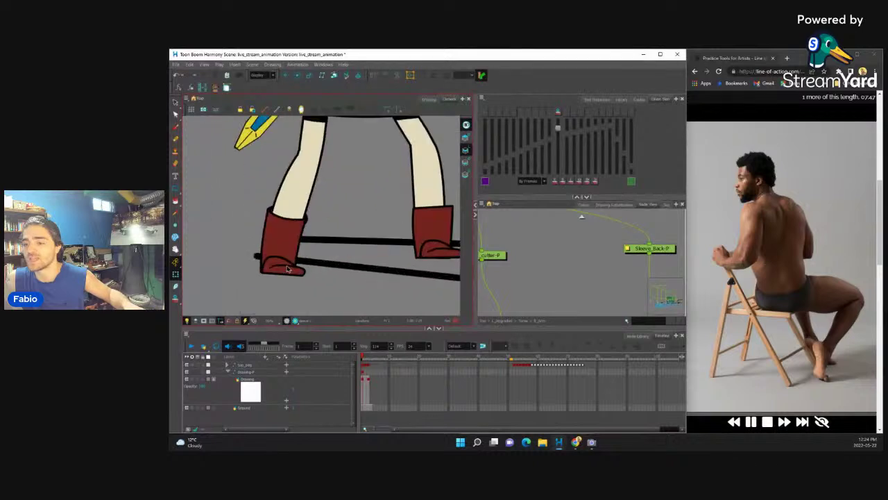
{"action": "scroll", "coordinate": [287, 269], "scroll_direction": "up", "scroll_amount": 2}
{"action": "left_click", "coordinate": [287, 268]}
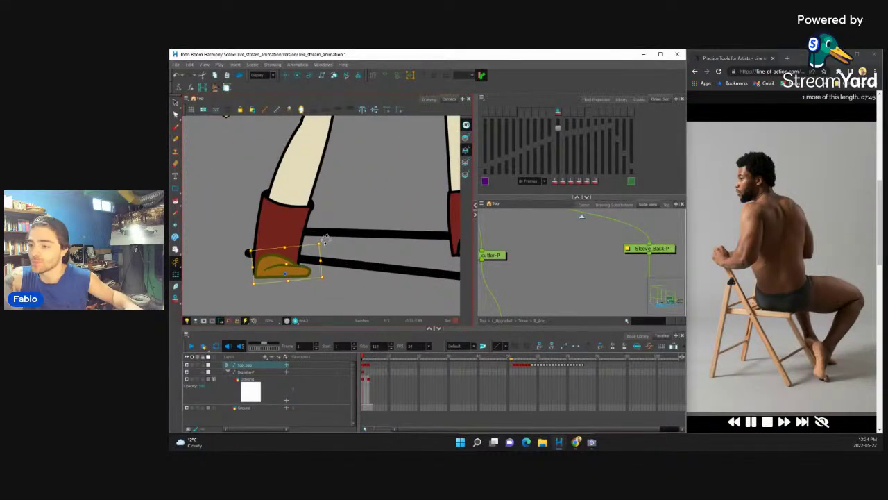
{"action": "left_click_drag", "start_coordinate": [416, 260], "coordinate": [409, 251]}
{"action": "left_click", "coordinate": [416, 264]}
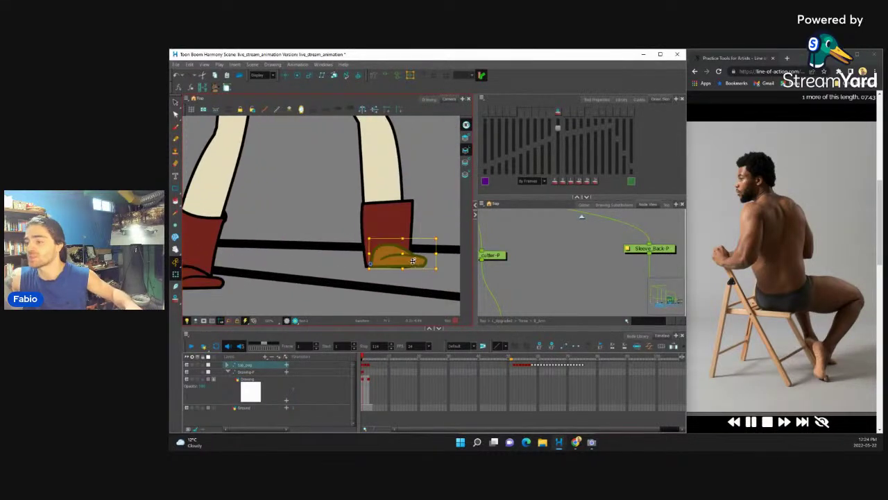
{"action": "left_click", "coordinate": [444, 221]}
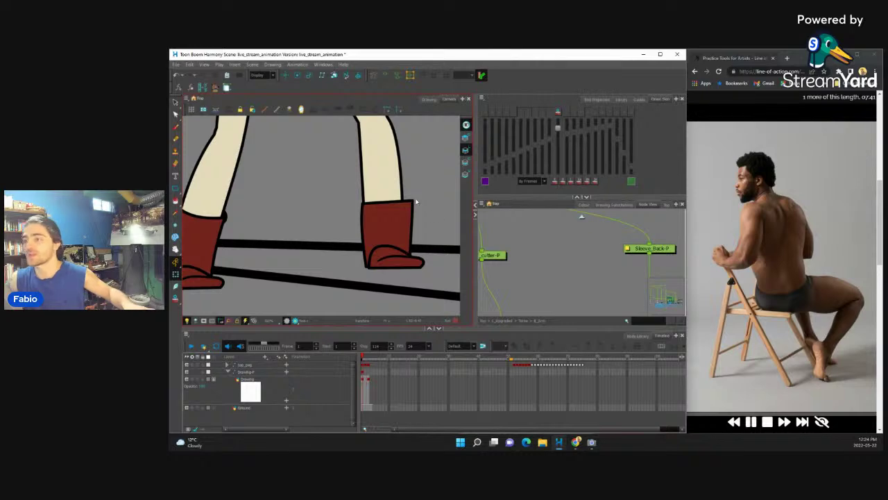
- Bend the top edge of the boot shaft on the front leg into a slight upward curve
{"action": "scroll", "coordinate": [388, 202], "scroll_direction": "up", "scroll_amount": 2}
{"action": "left_click", "coordinate": [385, 207]}
{"action": "scroll", "coordinate": [373, 187], "scroll_direction": "down", "scroll_amount": 2}
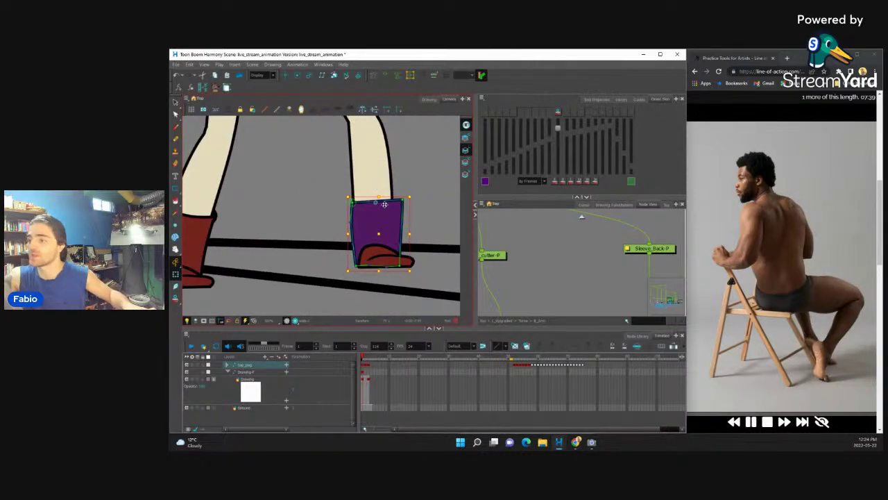
{"action": "left_click", "coordinate": [386, 202]}
{"action": "left_click", "coordinate": [419, 189]}
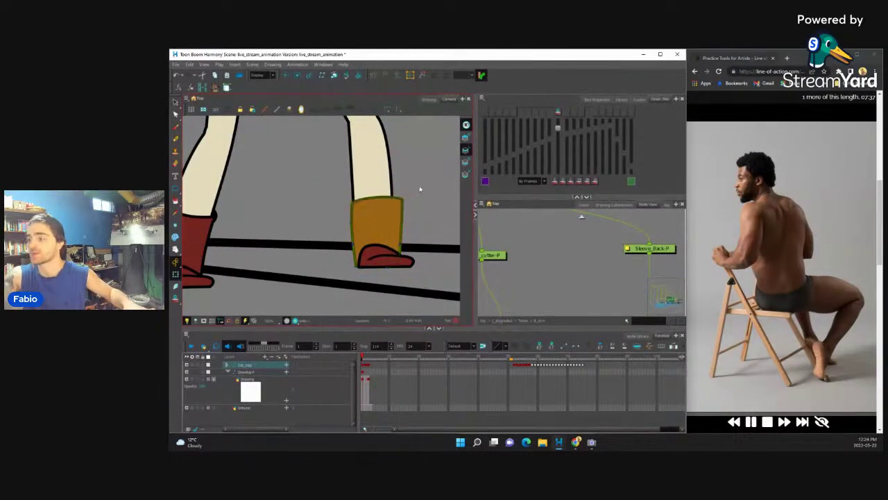
- Rotate the belt buckle slightly and shift it along the belt toward the front arm
{"action": "scroll", "coordinate": [382, 209], "scroll_direction": "down", "scroll_amount": 4}
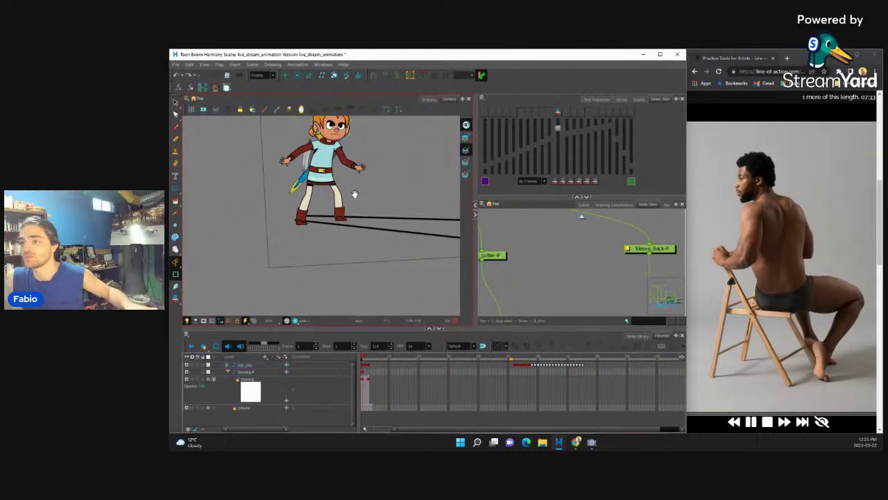
{"action": "scroll", "coordinate": [323, 204], "scroll_direction": "up", "scroll_amount": 5}
{"action": "scroll", "coordinate": [324, 203], "scroll_direction": "down", "scroll_amount": 3}
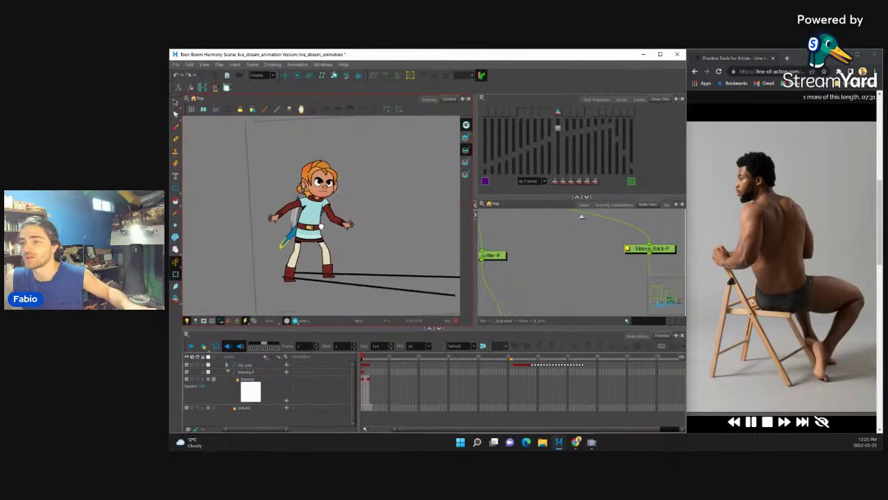
{"action": "scroll", "coordinate": [305, 222], "scroll_direction": "up", "scroll_amount": 6}
{"action": "left_click", "coordinate": [291, 229]}
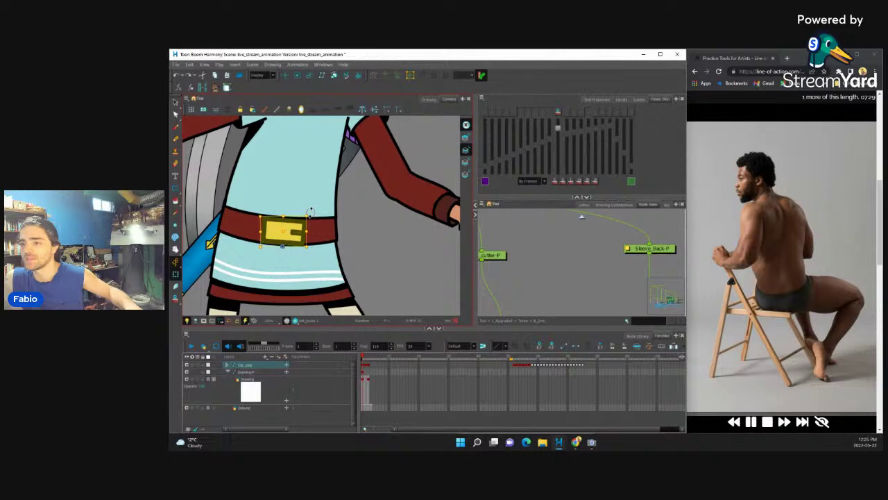
{"action": "left_click_drag", "start_coordinate": [310, 211], "coordinate": [294, 232]}
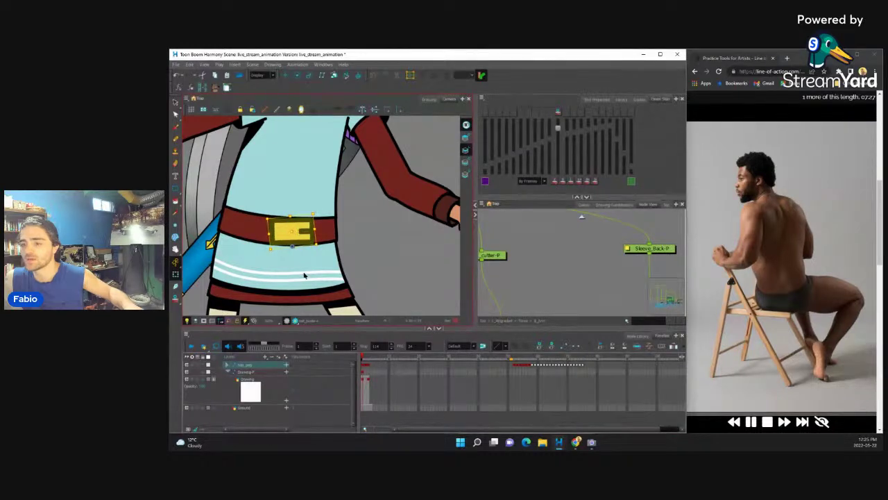
- Reshape the curve of the two decorative stripes above the tunic's hem to follow the skirt
{"action": "left_click", "coordinate": [303, 276]}
{"action": "scroll", "coordinate": [308, 263], "scroll_direction": "up", "scroll_amount": 2}
{"action": "key", "text": "Escape"}
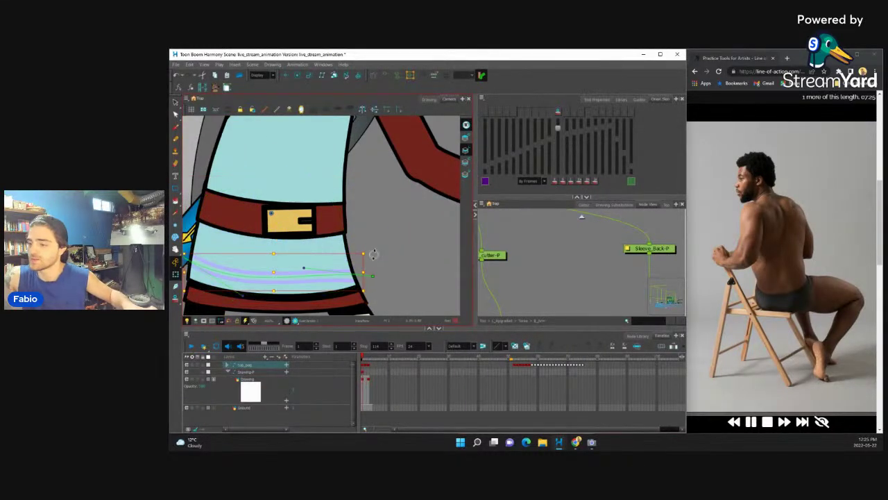
{"action": "scroll", "coordinate": [383, 263], "scroll_direction": "down", "scroll_amount": 1}
{"action": "left_click", "coordinate": [322, 244]}
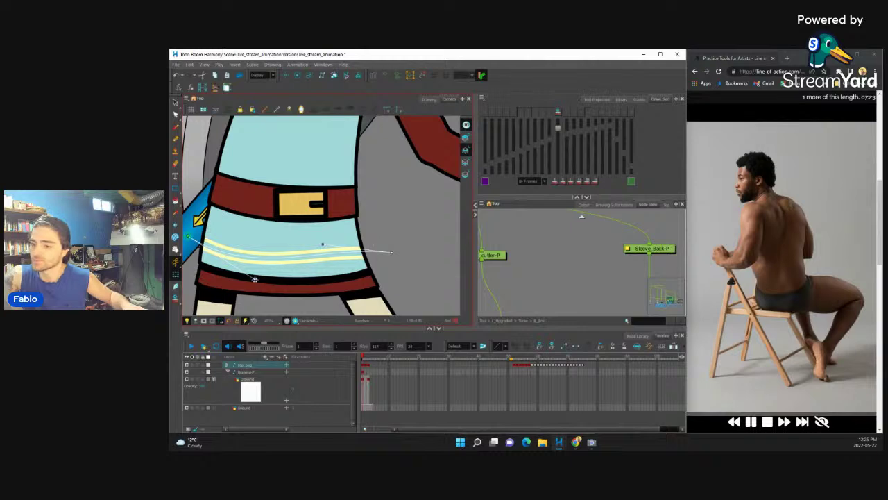
{"action": "left_click", "coordinate": [326, 246]}
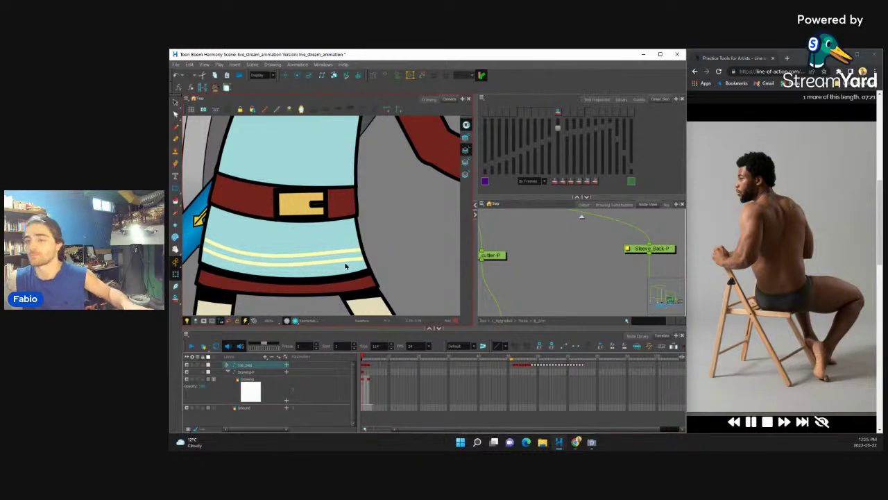
- Show the sword in the character's front hand by switching its hilt to substitution drawing 1
{"action": "scroll", "coordinate": [345, 265], "scroll_direction": "down", "scroll_amount": 4}
{"action": "scroll", "coordinate": [349, 246], "scroll_direction": "up", "scroll_amount": 2}
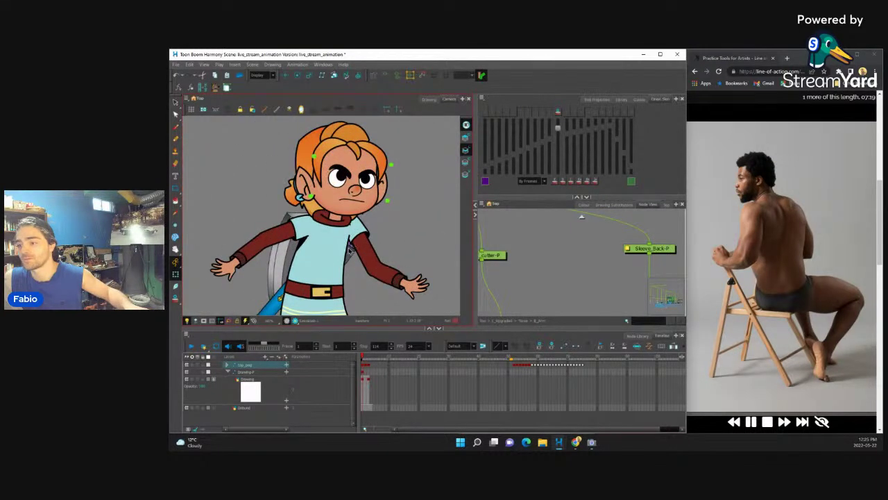
{"action": "scroll", "coordinate": [351, 249], "scroll_direction": "down", "scroll_amount": 1}
{"action": "left_click", "coordinate": [413, 281]}
{"action": "scroll", "coordinate": [544, 292], "scroll_direction": "up", "scroll_amount": 5}
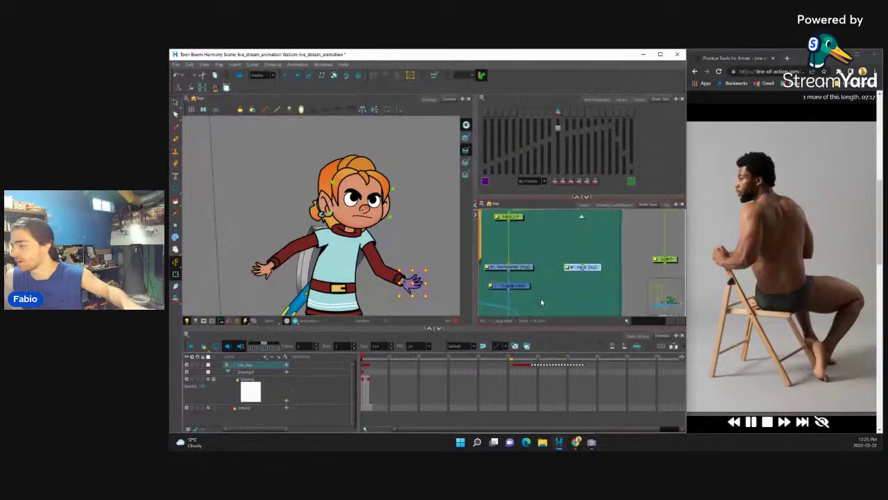
{"action": "left_click", "coordinate": [546, 276]}
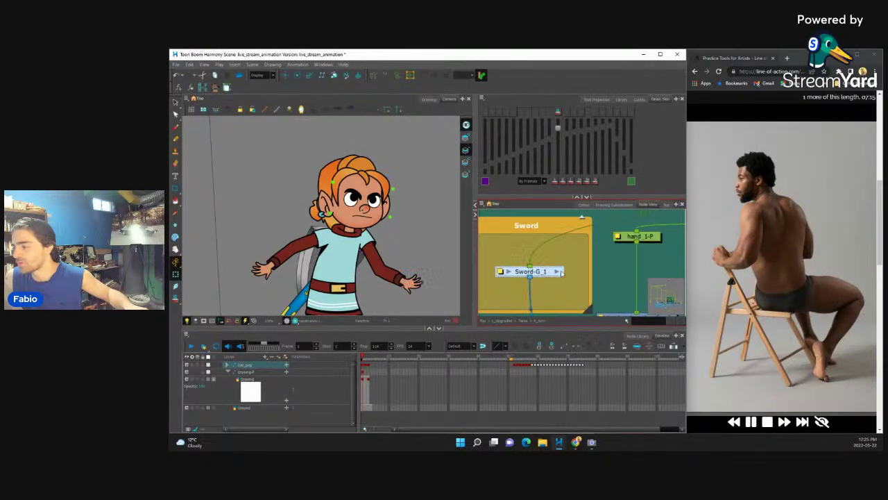
{"action": "scroll", "coordinate": [555, 272], "scroll_direction": "down", "scroll_amount": 5}
{"action": "scroll", "coordinate": [552, 231], "scroll_direction": "up", "scroll_amount": 3}
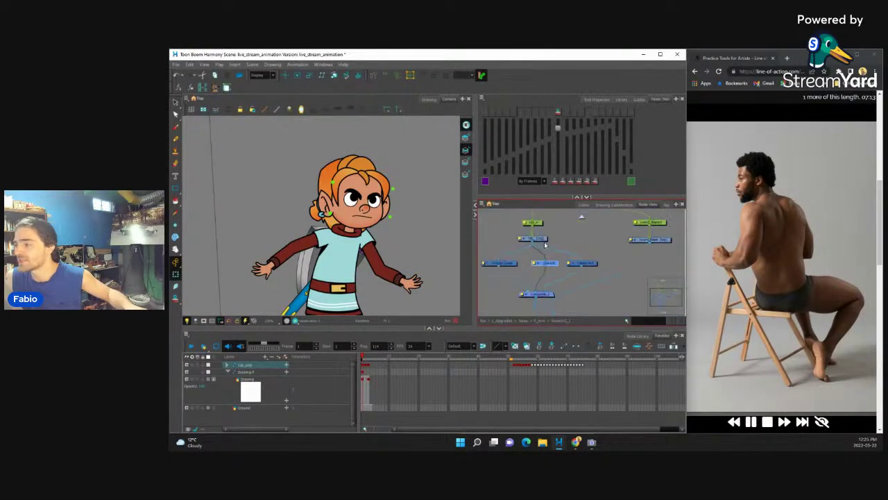
{"action": "left_click", "coordinate": [610, 206]}
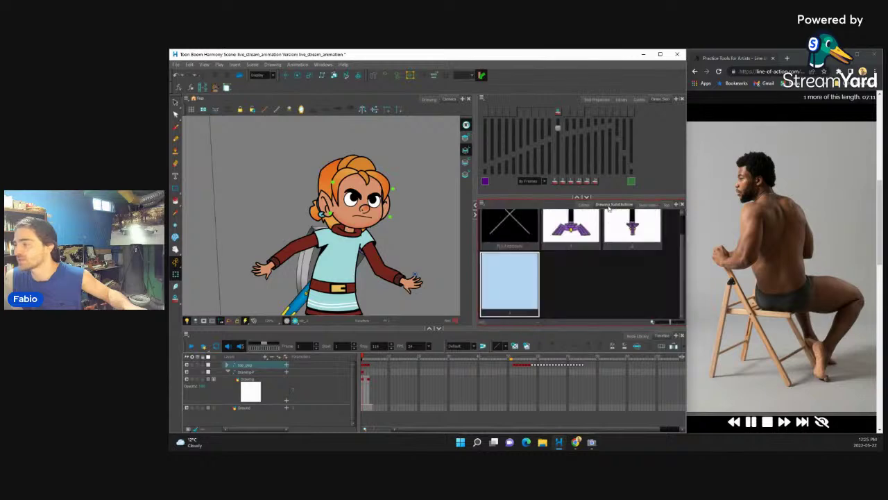
{"action": "left_click", "coordinate": [570, 231]}
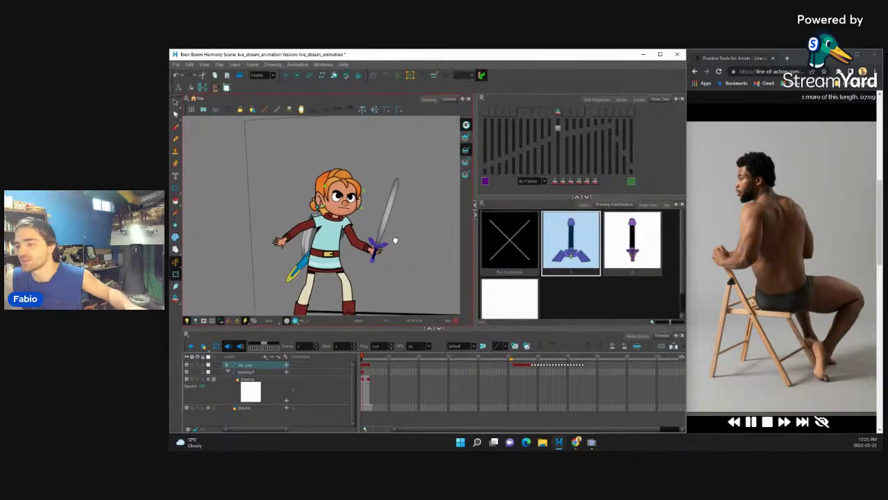
- Try several substitution drawings for the front hand and set the closed fist that grips the sword handle
{"action": "scroll", "coordinate": [383, 270], "scroll_direction": "up", "scroll_amount": 3}
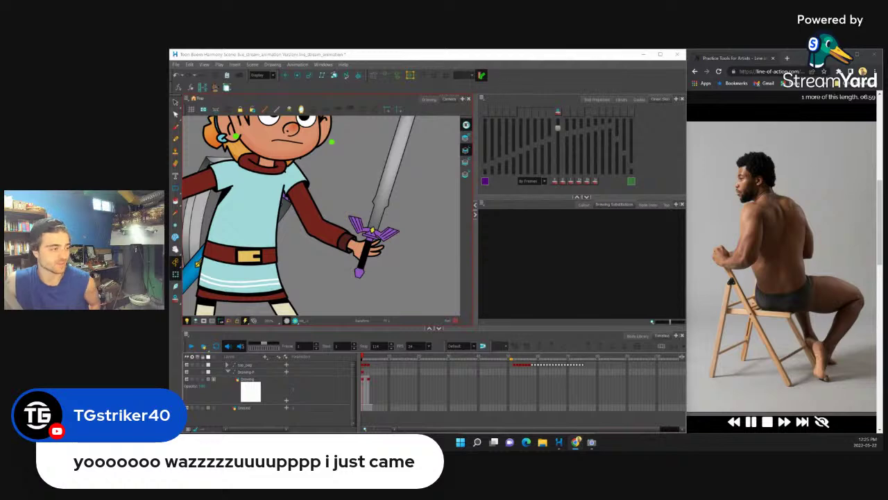
{"action": "left_click", "coordinate": [381, 253]}
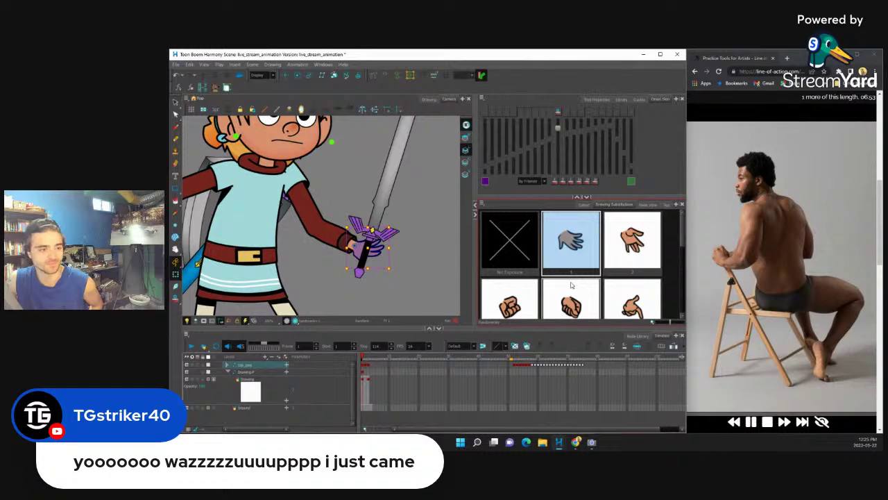
{"action": "left_click", "coordinate": [512, 298]}
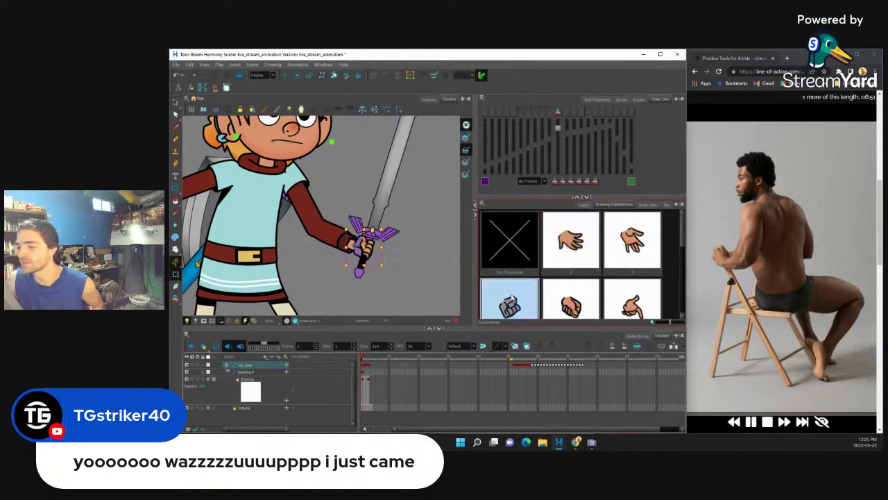
{"action": "scroll", "coordinate": [512, 298], "scroll_direction": "down", "scroll_amount": 1}
{"action": "left_click", "coordinate": [581, 295]}
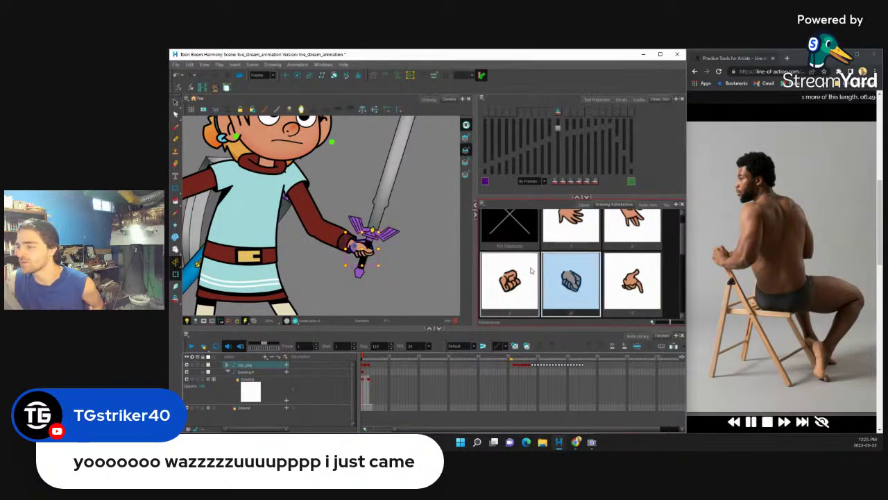
{"action": "scroll", "coordinate": [530, 271], "scroll_direction": "down", "scroll_amount": 2}
{"action": "left_click", "coordinate": [512, 296]}
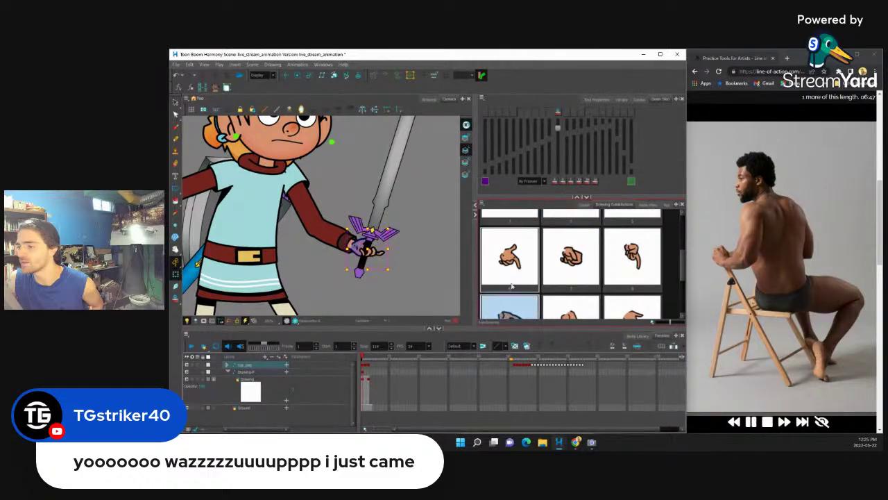
{"action": "scroll", "coordinate": [511, 286], "scroll_direction": "up", "scroll_amount": 3}
{"action": "left_click", "coordinate": [515, 293]}
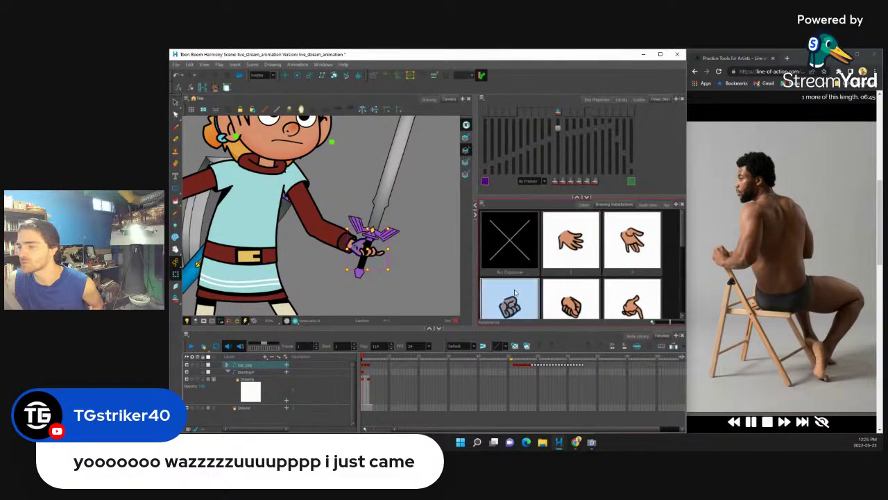
{"action": "scroll", "coordinate": [380, 238], "scroll_direction": "down", "scroll_amount": 3}
- Check the sword's fit in the closed fist, both close up and within the full pose
{"action": "left_click", "coordinate": [380, 239]}
{"action": "scroll", "coordinate": [380, 238], "scroll_direction": "up", "scroll_amount": 1}
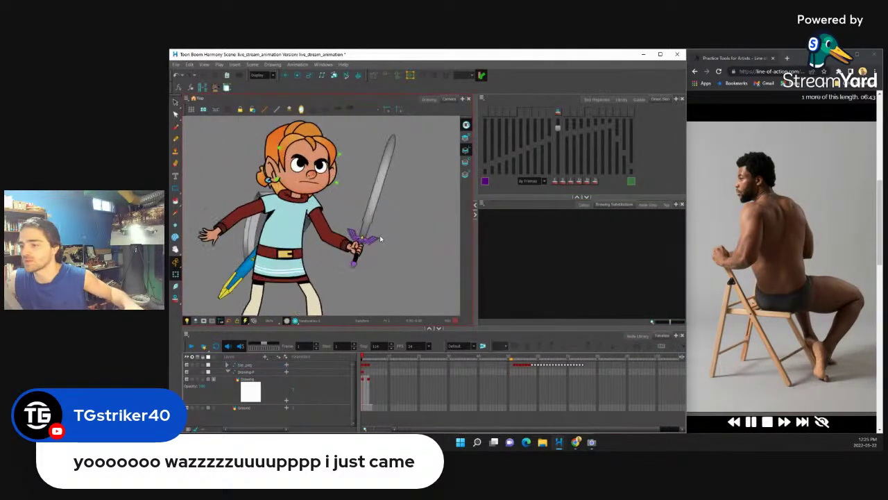
{"action": "scroll", "coordinate": [378, 237], "scroll_direction": "down", "scroll_amount": 3}
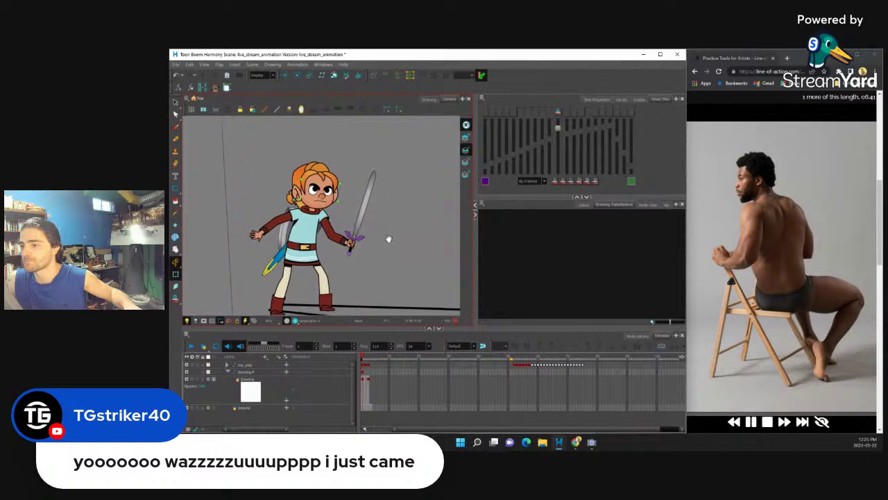
{"action": "scroll", "coordinate": [351, 242], "scroll_direction": "up", "scroll_amount": 5}
{"action": "left_click", "coordinate": [351, 242]}
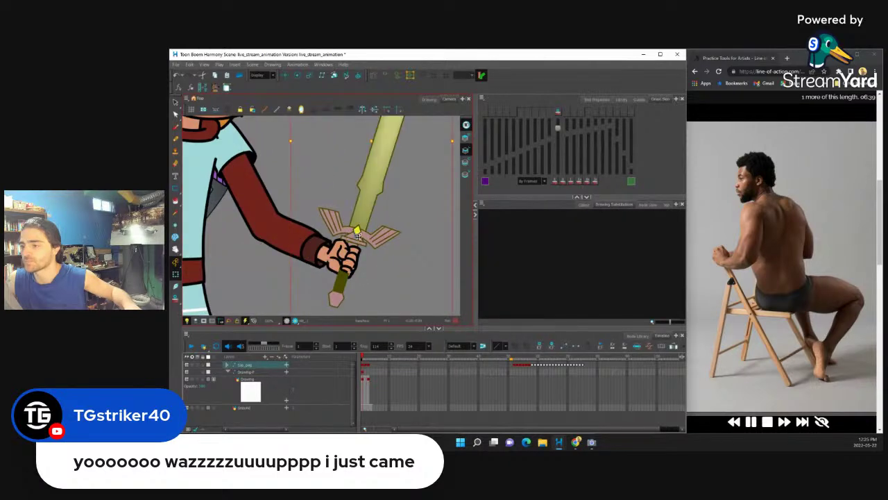
{"action": "scroll", "coordinate": [358, 234], "scroll_direction": "down", "scroll_amount": 6}
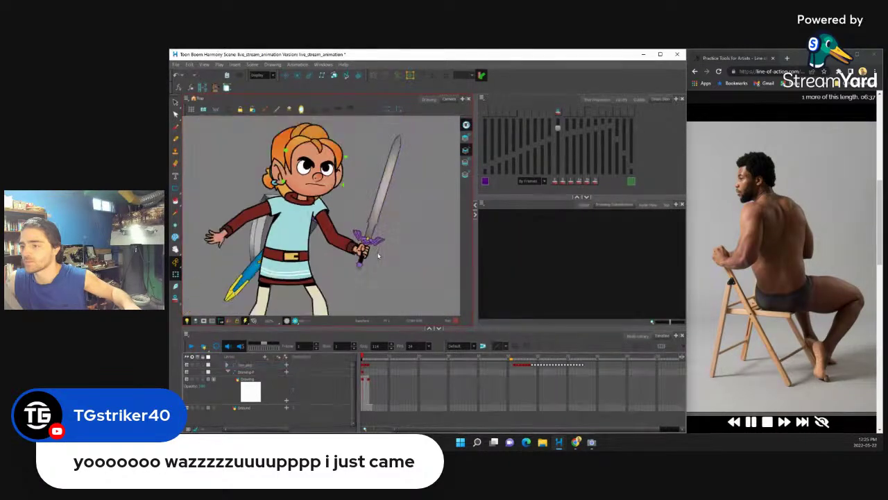
{"action": "scroll", "coordinate": [297, 236], "scroll_direction": "up", "scroll_amount": 3}
- Inspect the rear hand's node network, its sword group, and the nodes of the shield on the character's back
{"action": "left_click", "coordinate": [326, 247]}
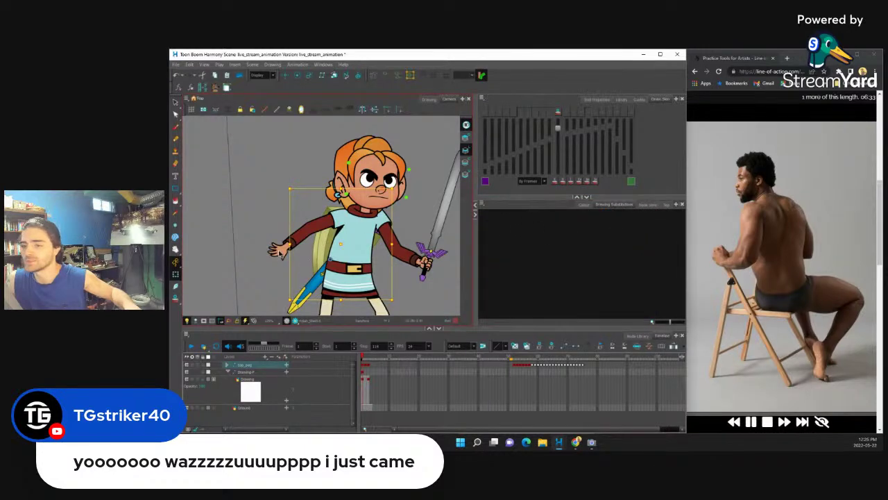
{"action": "left_click", "coordinate": [280, 253]}
{"action": "left_click", "coordinate": [648, 204]}
{"action": "scroll", "coordinate": [592, 252], "scroll_direction": "up", "scroll_amount": 3}
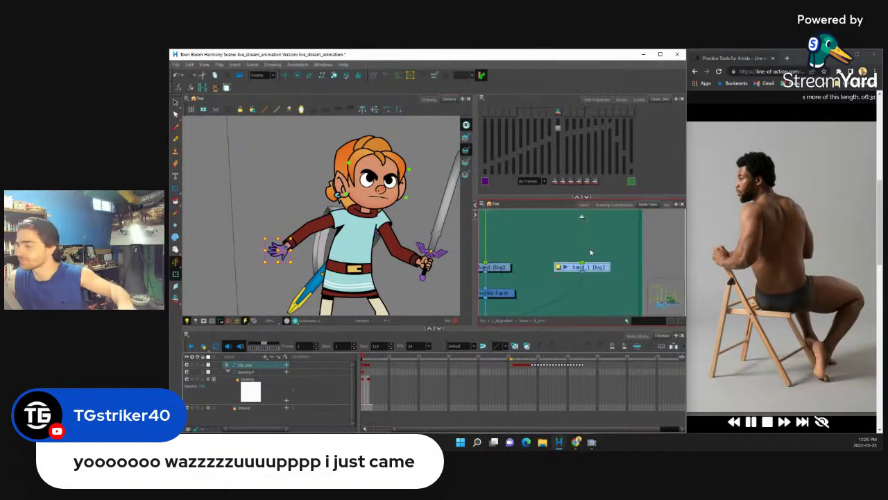
{"action": "scroll", "coordinate": [591, 252], "scroll_direction": "down", "scroll_amount": 4}
{"action": "left_click", "coordinate": [543, 258]}
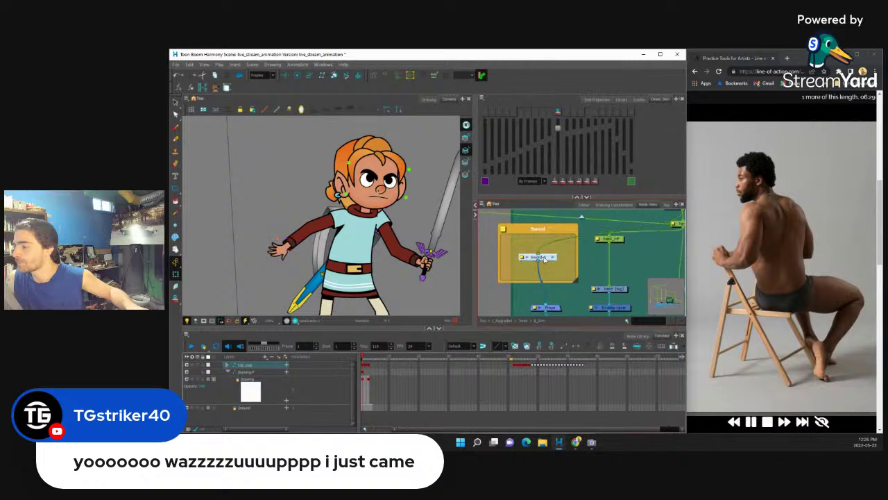
{"action": "scroll", "coordinate": [544, 258], "scroll_direction": "down", "scroll_amount": 2}
{"action": "left_click", "coordinate": [325, 248]}
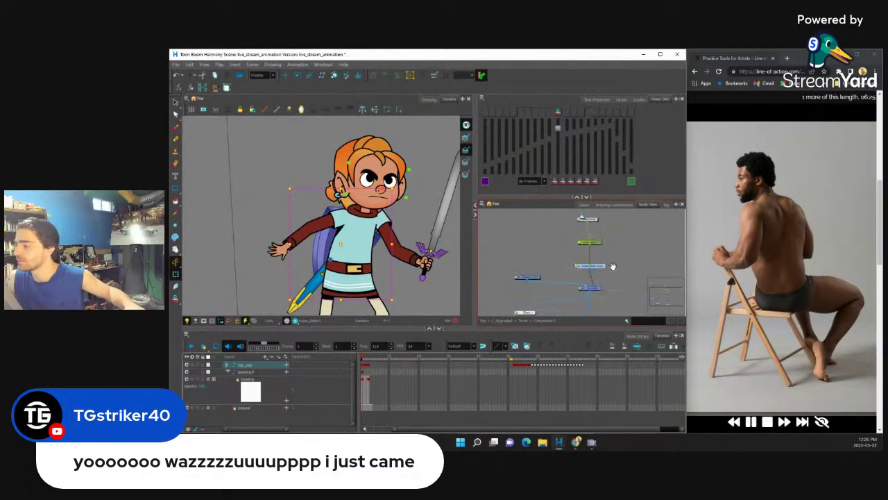
{"action": "scroll", "coordinate": [583, 264], "scroll_direction": "up", "scroll_amount": 1}
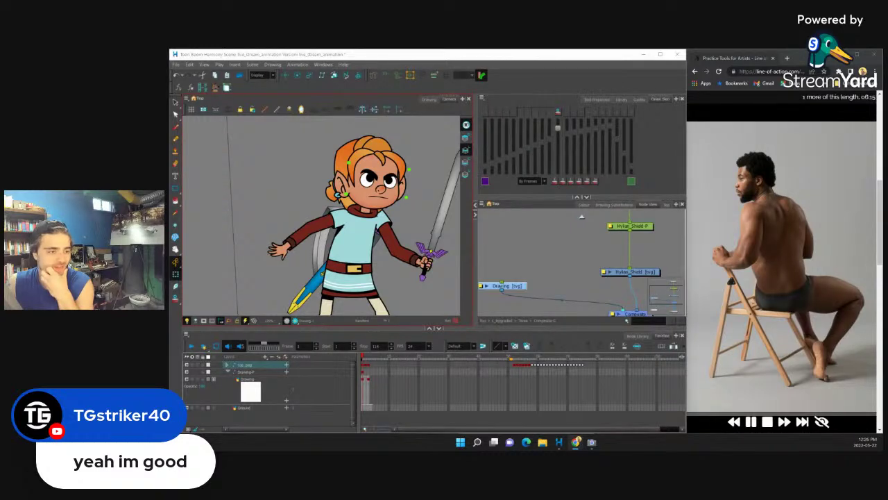
{"action": "left_click", "coordinate": [323, 251]}
{"action": "scroll", "coordinate": [318, 237], "scroll_direction": "down", "scroll_amount": 2}
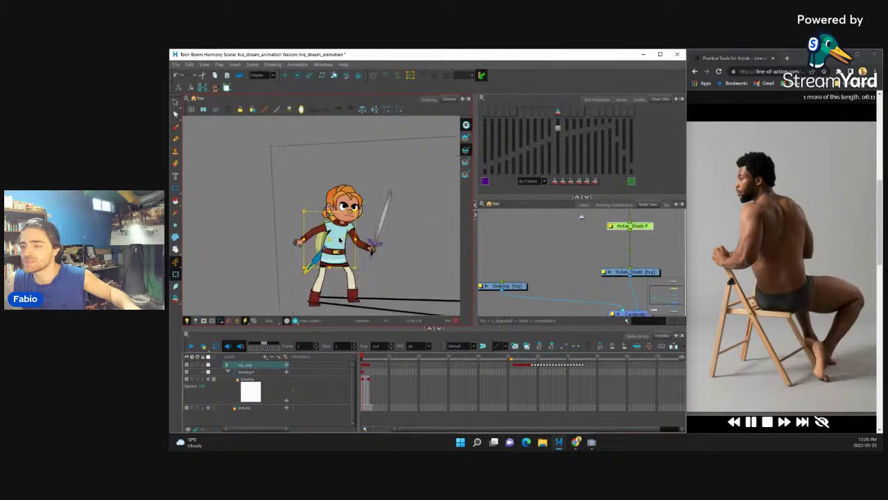
{"action": "scroll", "coordinate": [339, 240], "scroll_direction": "up", "scroll_amount": 1}
{"action": "scroll", "coordinate": [339, 238], "scroll_direction": "up", "scroll_amount": 1}
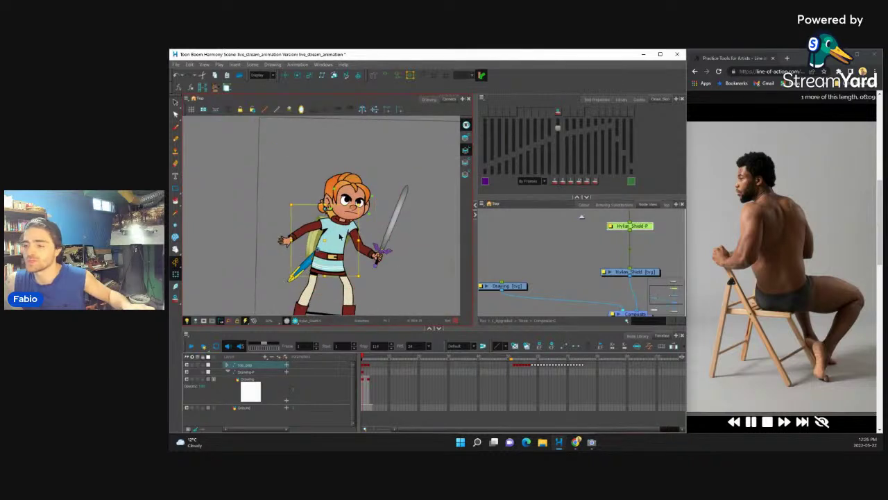
{"action": "scroll", "coordinate": [342, 236], "scroll_direction": "down", "scroll_amount": 1}
{"action": "scroll", "coordinate": [345, 236], "scroll_direction": "up", "scroll_amount": 1}
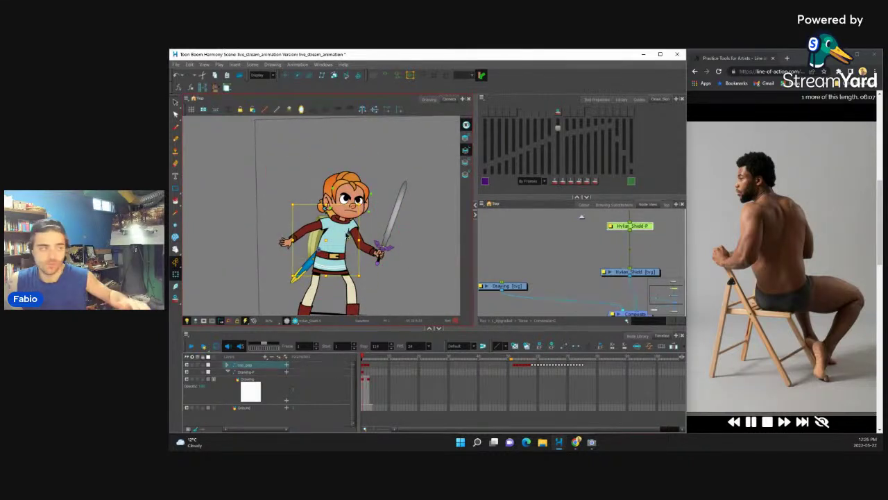
{"action": "scroll", "coordinate": [319, 237], "scroll_direction": "up", "scroll_amount": 2}
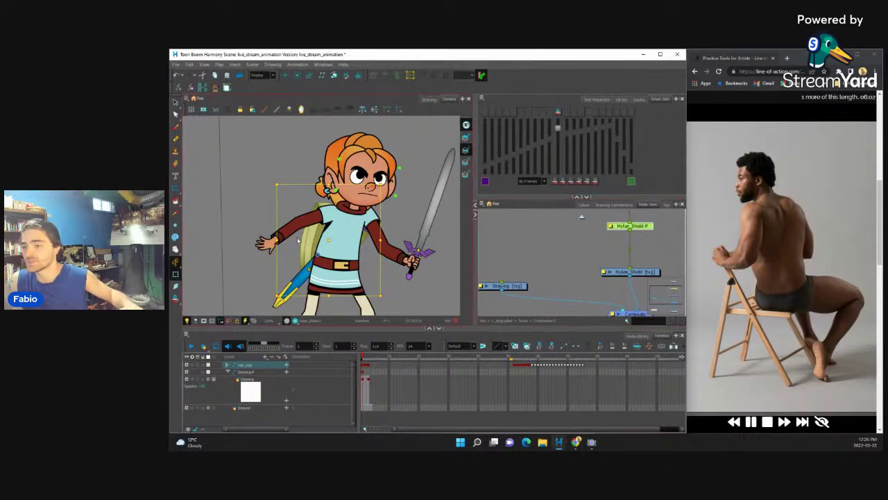
- Duplicate the back Shield backdrop with its nodes and cut the copy out of the torso network
{"action": "scroll", "coordinate": [597, 259], "scroll_direction": "down", "scroll_amount": 2}
{"action": "double_click", "coordinate": [586, 254]}
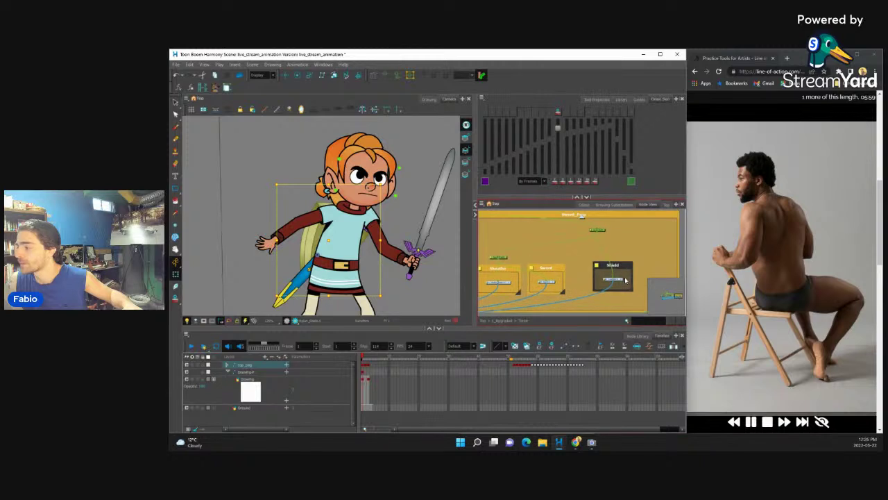
{"action": "left_click", "coordinate": [618, 266]}
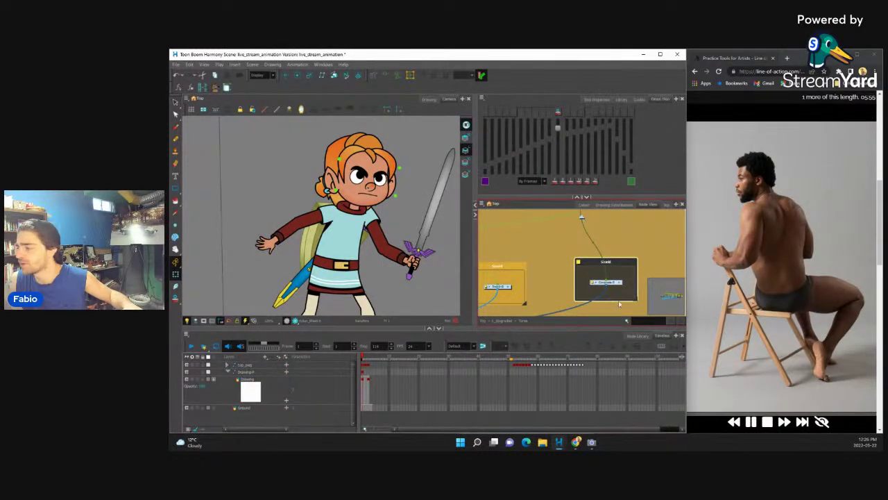
{"action": "left_click", "coordinate": [482, 206]}
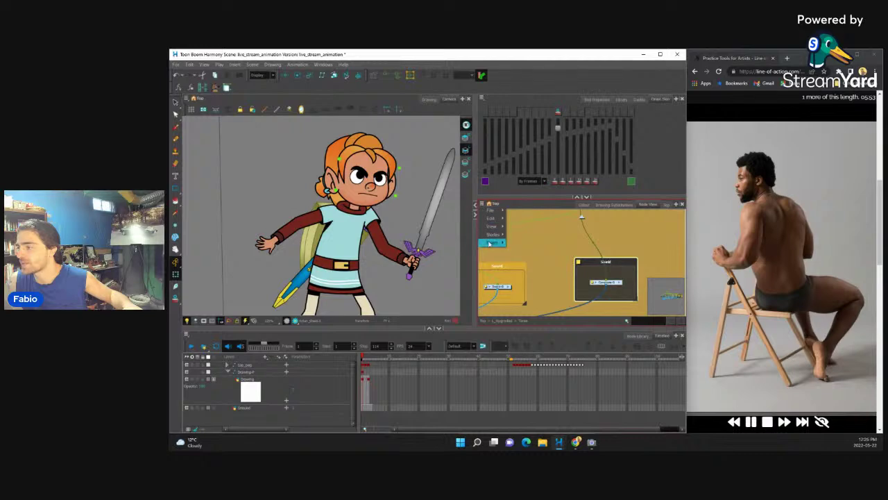
{"action": "mouse_move", "coordinate": [491, 235]}
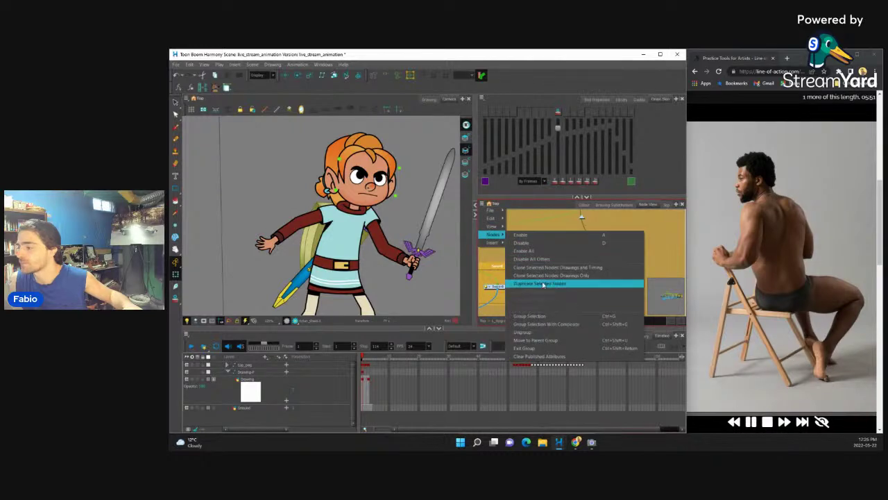
{"action": "left_click", "coordinate": [544, 283]}
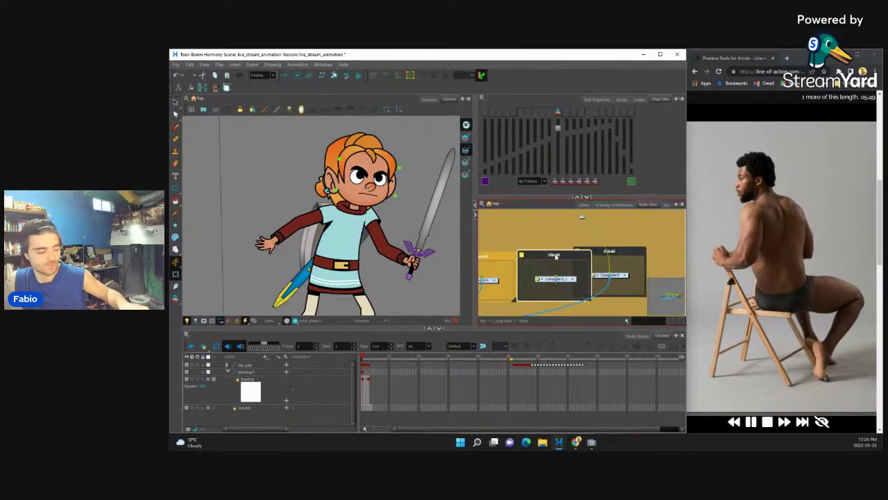
{"action": "key", "text": "Delete"}
- Paste the copied Shield backdrop beside the Hands backdrop in the rear arm's node network
{"action": "left_click", "coordinate": [516, 280]}
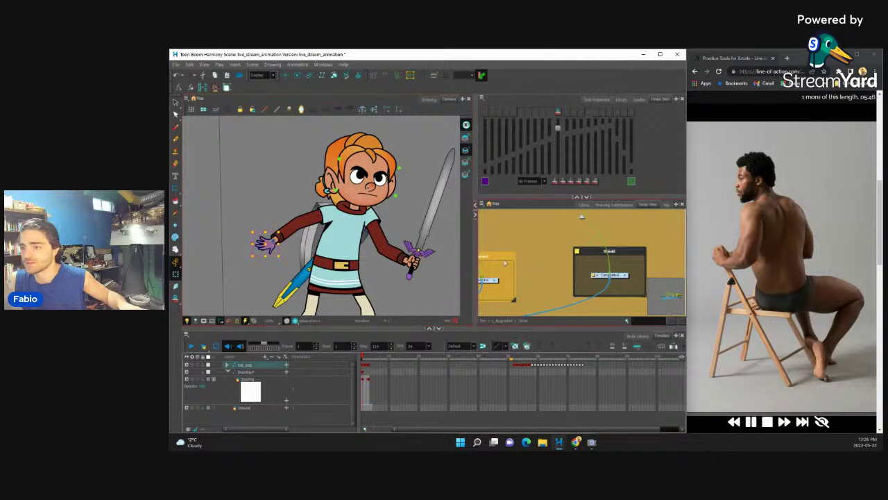
{"action": "scroll", "coordinate": [546, 270], "scroll_direction": "down", "scroll_amount": 5}
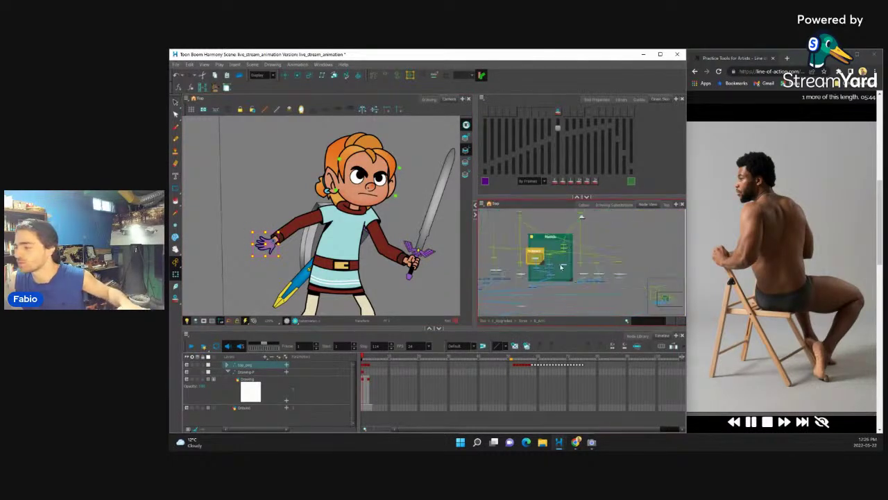
{"action": "scroll", "coordinate": [597, 268], "scroll_direction": "up", "scroll_amount": 3}
{"action": "left_click", "coordinate": [623, 237]}
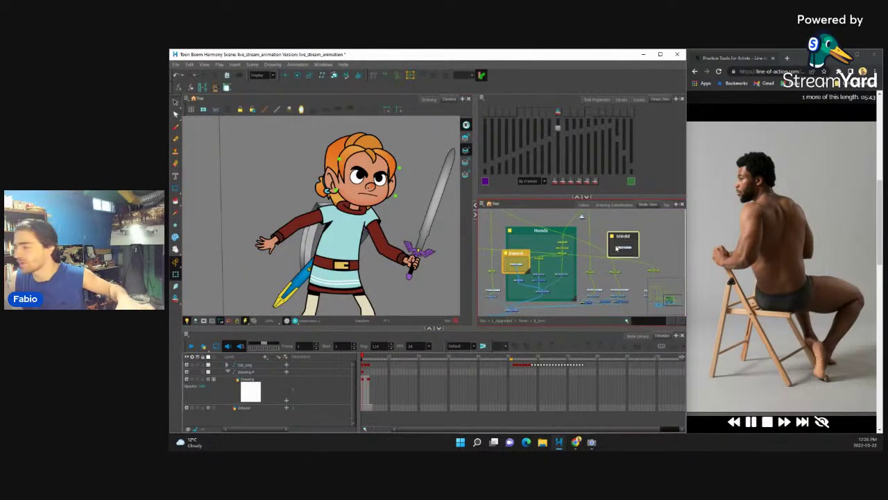
- Connect the pasted shield into the rear hand's node network and place its backdrop inside the Hands backdrop, above the sword group
{"action": "scroll", "coordinate": [576, 249], "scroll_direction": "up", "scroll_amount": 3}
{"action": "left_click", "coordinate": [555, 247]}
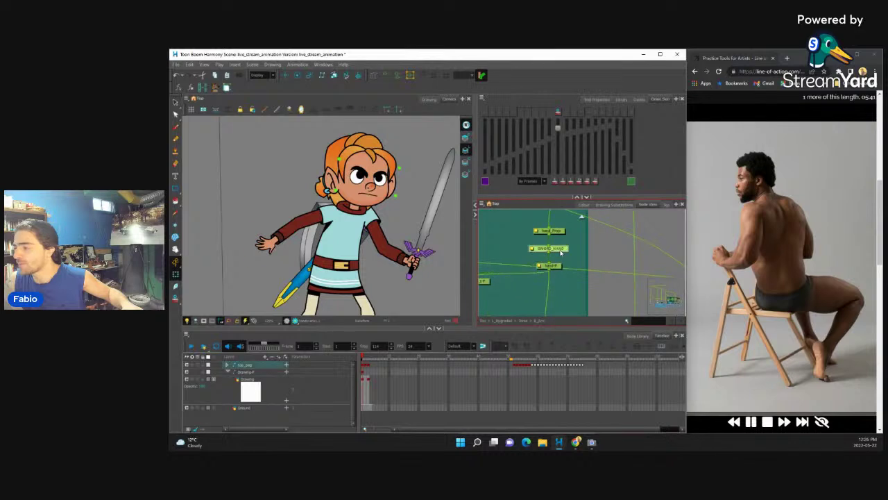
{"action": "scroll", "coordinate": [556, 251], "scroll_direction": "down", "scroll_amount": 2}
{"action": "left_click_drag", "start_coordinate": [515, 259], "coordinate": [640, 254]}
{"action": "scroll", "coordinate": [531, 266], "scroll_direction": "down", "scroll_amount": 2}
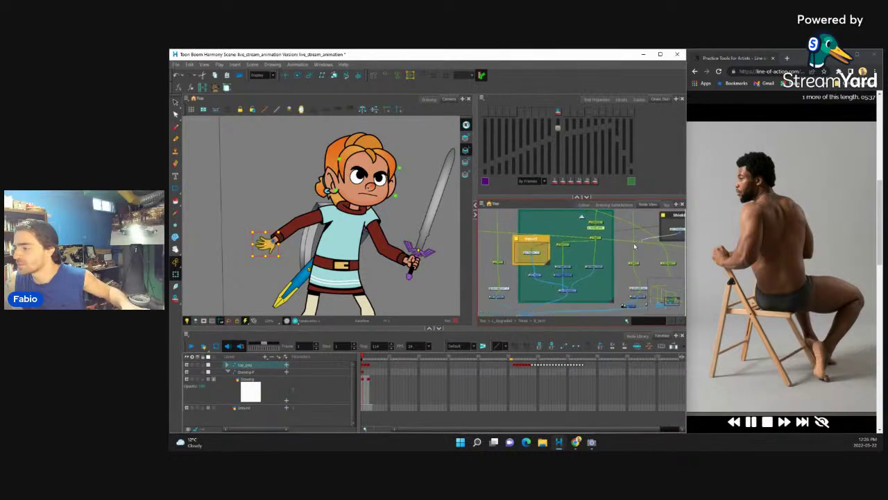
{"action": "scroll", "coordinate": [531, 267], "scroll_direction": "down", "scroll_amount": 2}
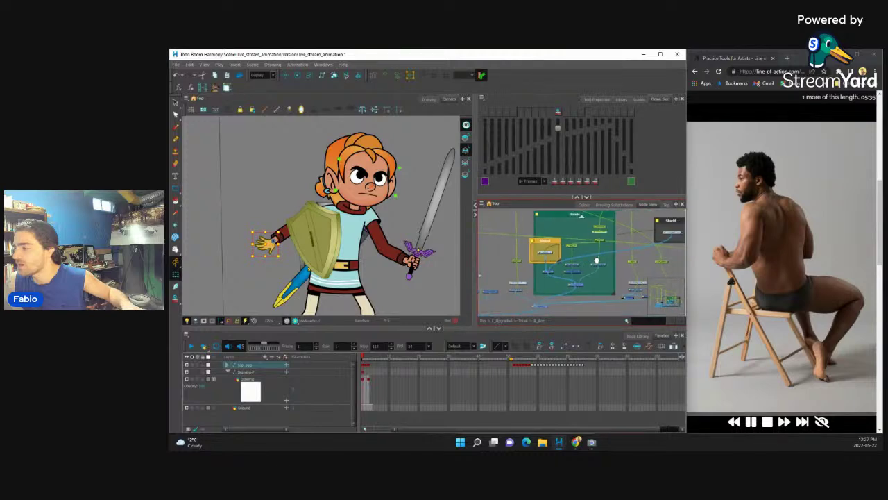
{"action": "left_click_drag", "start_coordinate": [548, 253], "coordinate": [498, 226]}
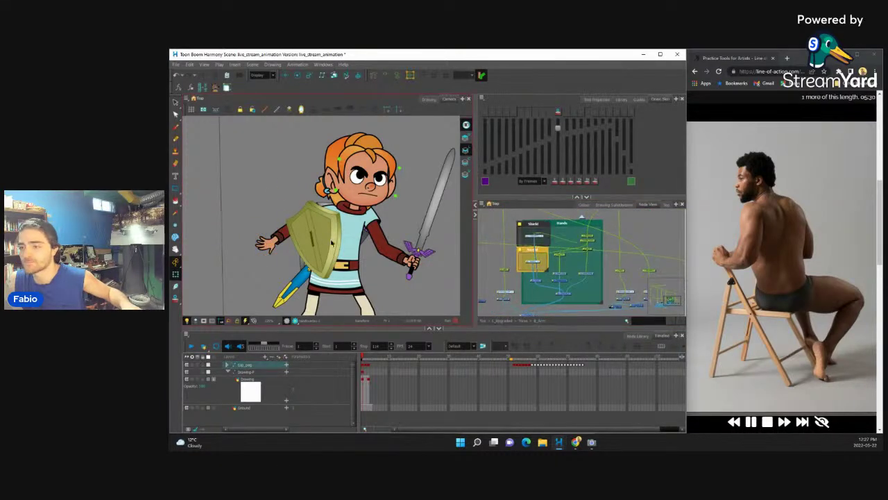
- Switch the new shield's drawing substitution to the blue crested front view
{"action": "left_click", "coordinate": [627, 205]}
{"action": "left_click", "coordinate": [569, 224]}
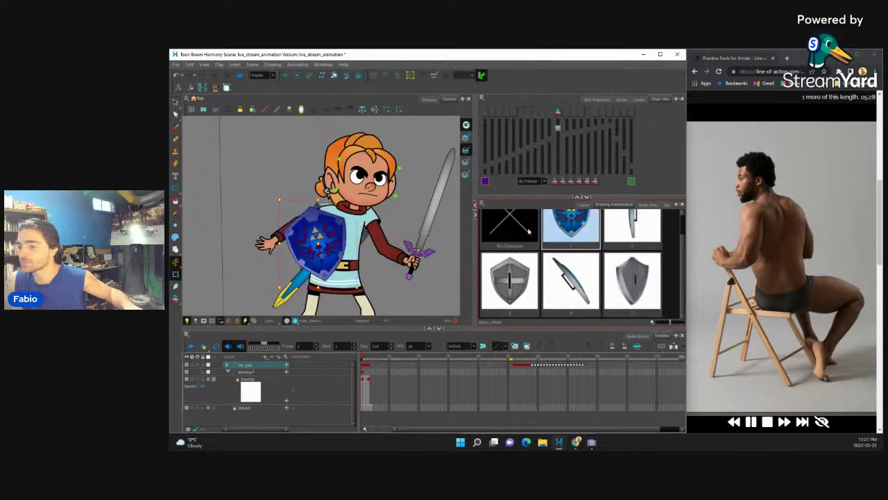
{"action": "scroll", "coordinate": [571, 263], "scroll_direction": "down", "scroll_amount": 1}
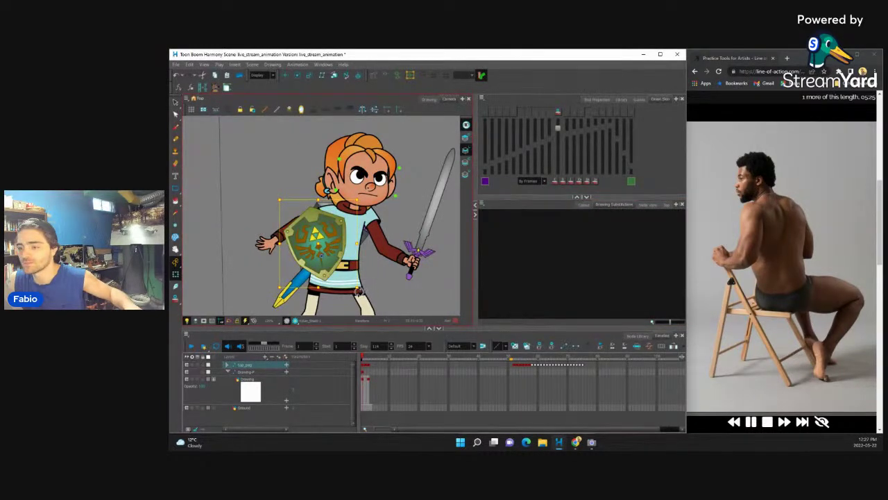
- Rotate the blue shield sideways, move it over the rear hand, and check it within the full pose
{"action": "left_click_drag", "start_coordinate": [359, 290], "coordinate": [326, 289]}
{"action": "left_click_drag", "start_coordinate": [308, 242], "coordinate": [281, 244]}
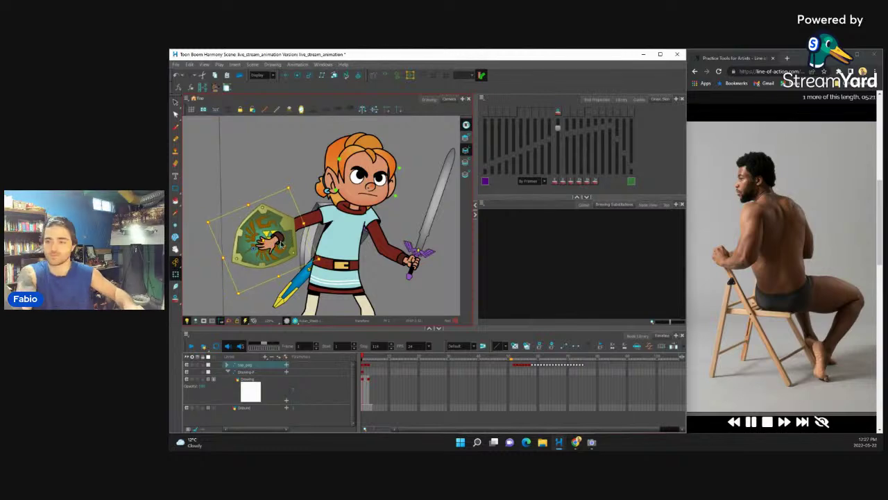
{"action": "scroll", "coordinate": [278, 229], "scroll_direction": "down", "scroll_amount": 4}
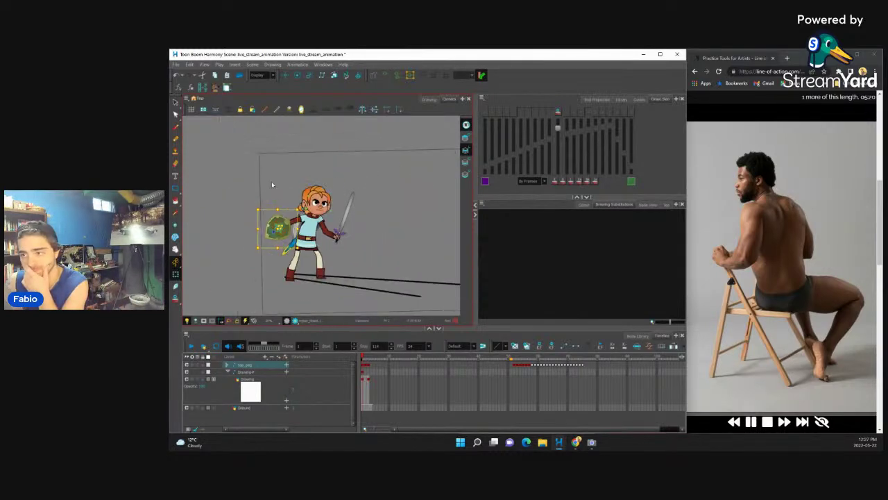
{"action": "left_click", "coordinate": [271, 184]}
{"action": "scroll", "coordinate": [281, 229], "scroll_direction": "up", "scroll_amount": 4}
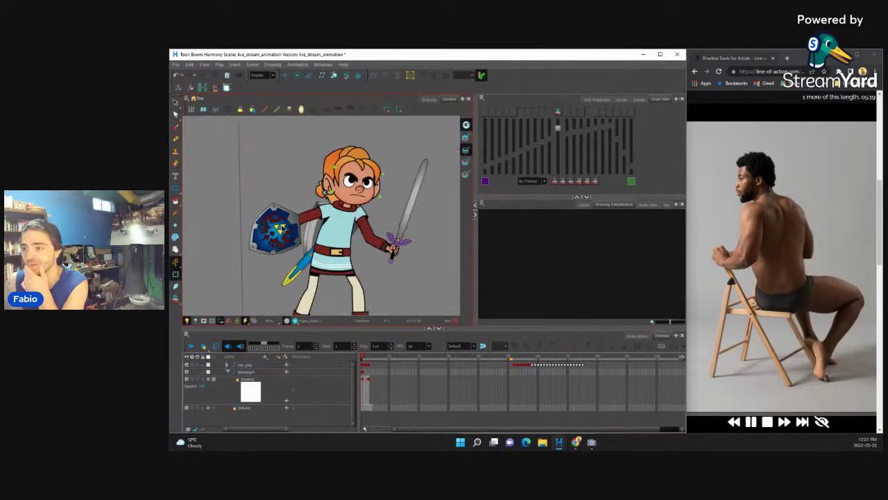
- Return the node network to the scene's top level and bring the Drawing and Composite nodes into view
{"action": "left_click", "coordinate": [649, 204]}
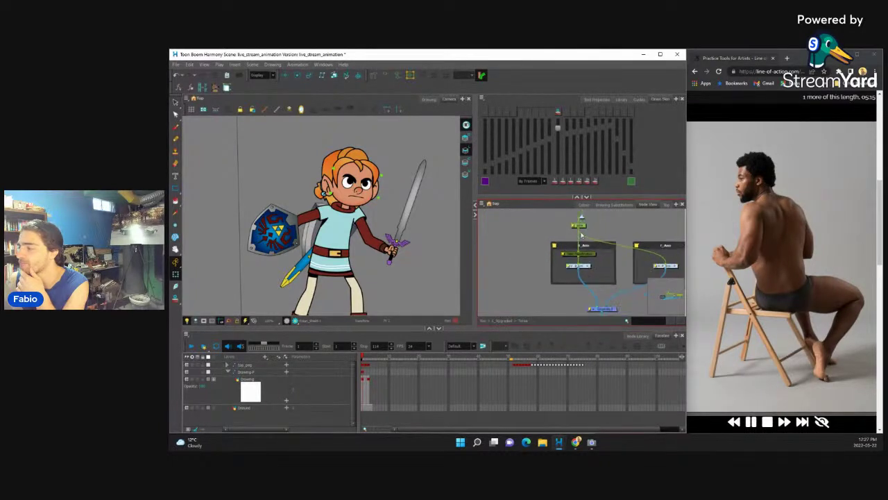
{"action": "left_click", "coordinate": [581, 219]}
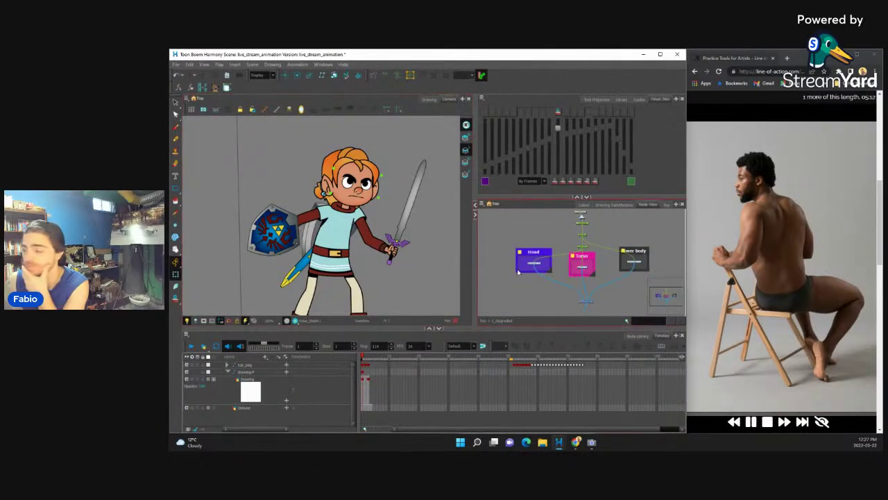
{"action": "left_click", "coordinate": [581, 218]}
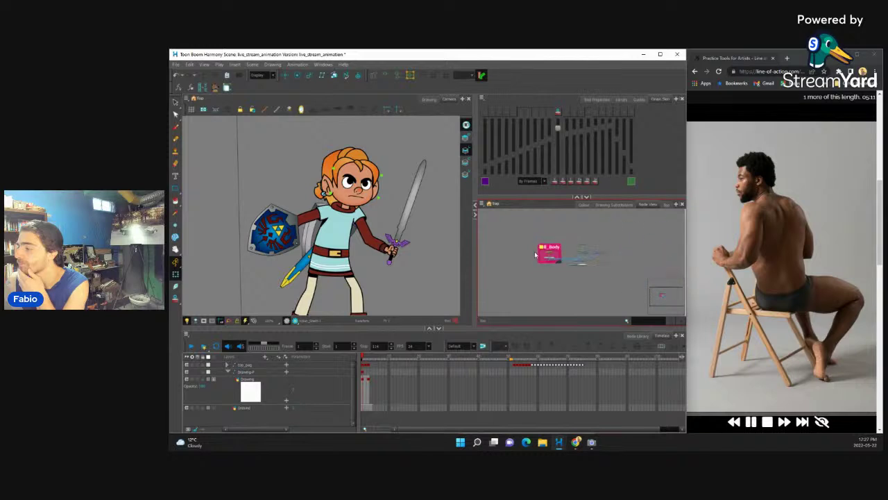
{"action": "scroll", "coordinate": [586, 256], "scroll_direction": "up", "scroll_amount": 5}
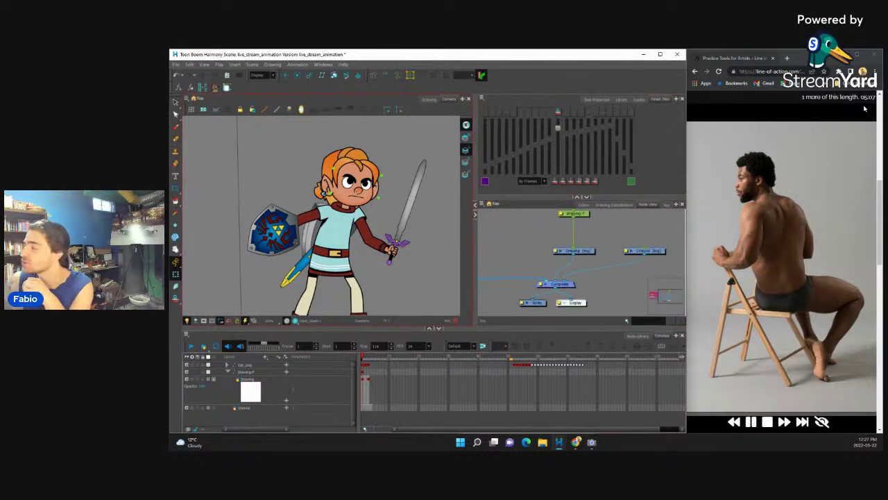
{"action": "key", "text": "alt+Tab"}
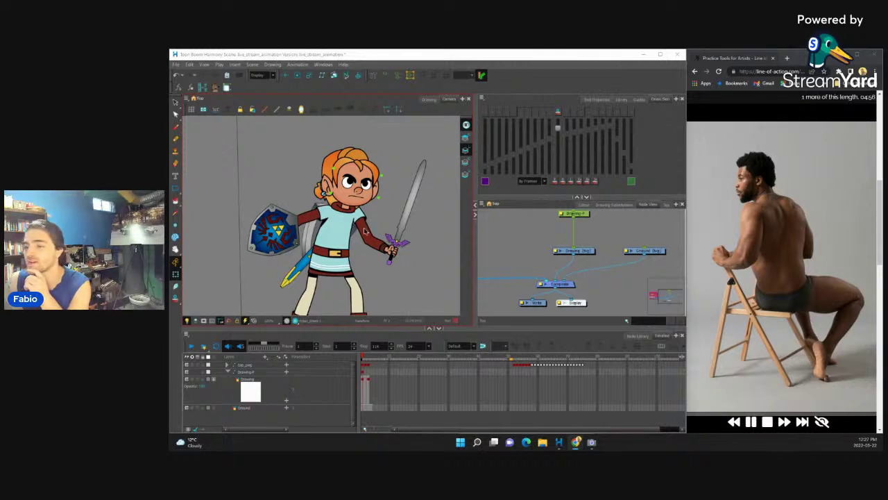
- On the Drawing layer, sketch a red foreshortened shield outline with the Pencil tool around the rear hand's shield, discarding the first brush stroke
{"action": "scroll", "coordinate": [468, 266], "scroll_direction": "up", "scroll_amount": 2}
{"action": "left_click", "coordinate": [263, 389]}
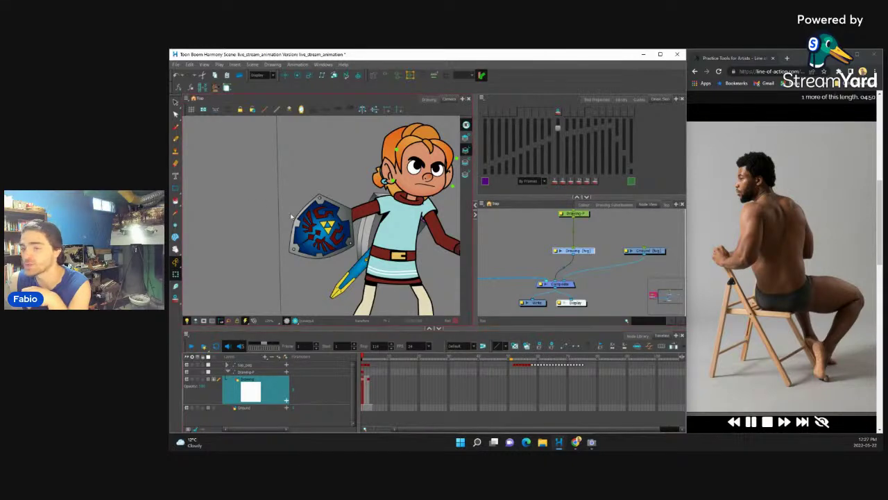
{"action": "left_click", "coordinate": [175, 127]}
{"action": "scroll", "coordinate": [359, 240], "scroll_direction": "up", "scroll_amount": 3}
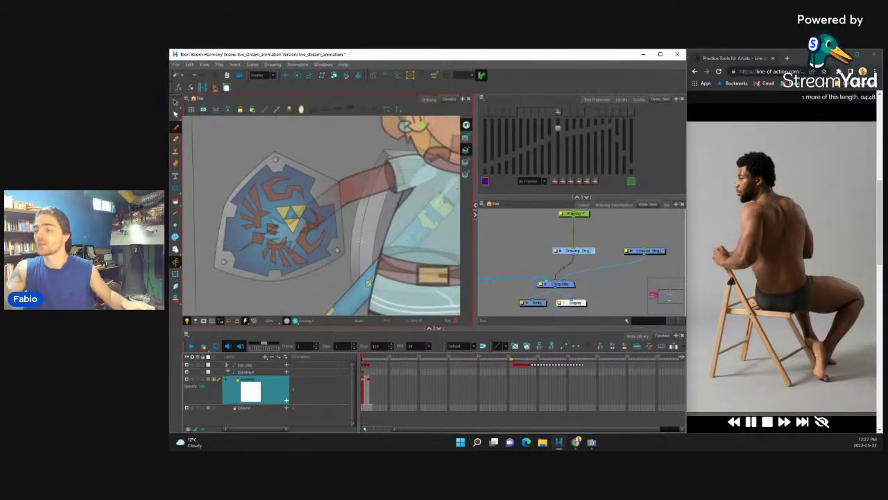
{"action": "left_click_drag", "start_coordinate": [258, 165], "coordinate": [327, 152]}
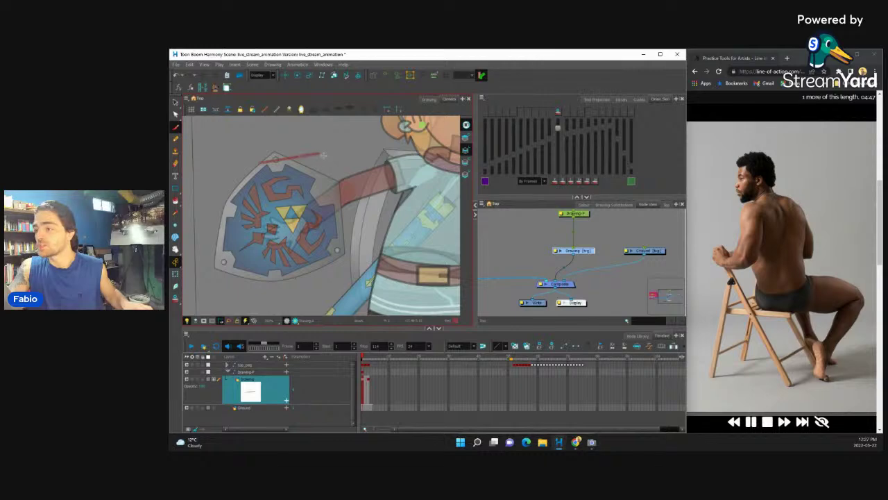
{"action": "key", "text": "ctrl+z"}
{"action": "left_click", "coordinate": [176, 138]}
{"action": "mouse_move", "coordinate": [251, 168]}
{"action": "left_mouse_down"}
{"action": "mouse_move", "coordinate": [325, 159]}
{"action": "mouse_move", "coordinate": [351, 181]}
{"action": "left_mouse_up"}
{"action": "left_click_drag", "start_coordinate": [245, 170], "coordinate": [196, 238]}
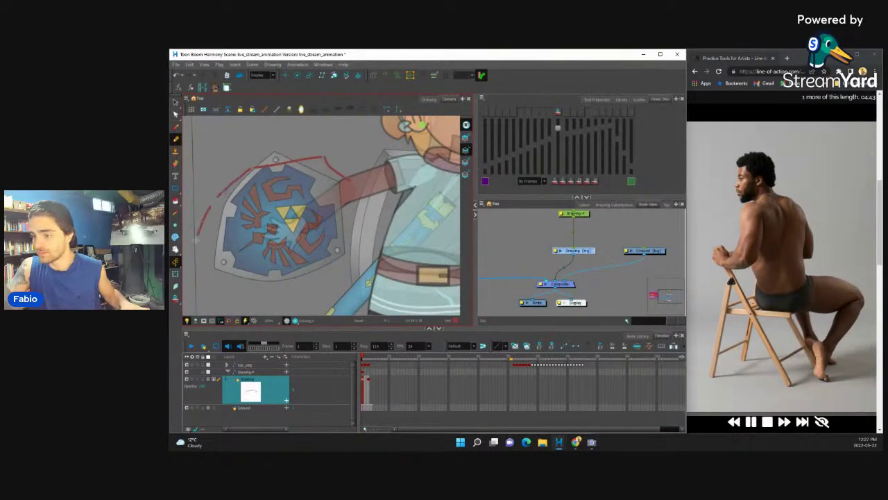
{"action": "left_click_drag", "start_coordinate": [218, 273], "coordinate": [281, 248]}
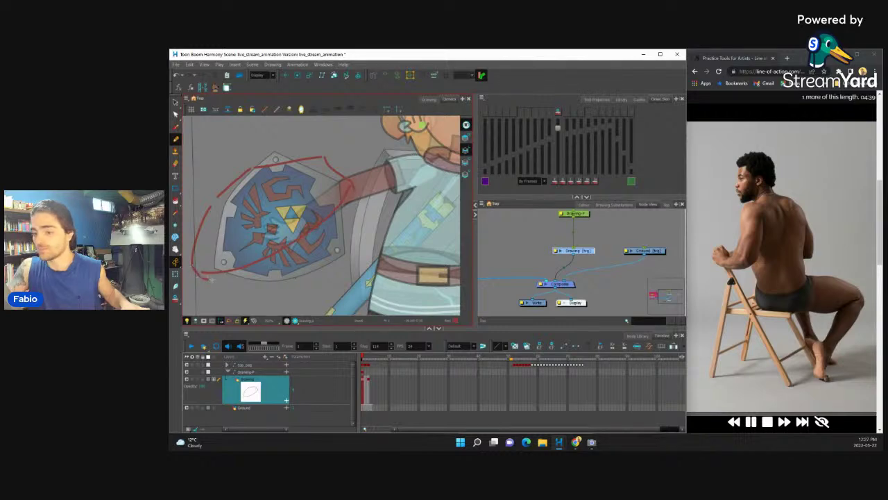
{"action": "left_click_drag", "start_coordinate": [211, 280], "coordinate": [284, 259]}
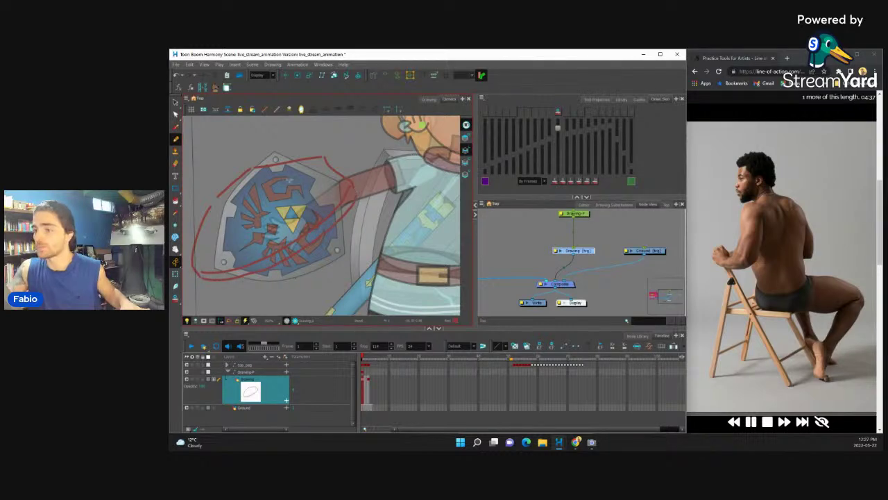
- Sketch the inner rim, corner notches and crest details inside the red foreshortened shield outline
{"action": "left_click_drag", "start_coordinate": [327, 175], "coordinate": [328, 180]}
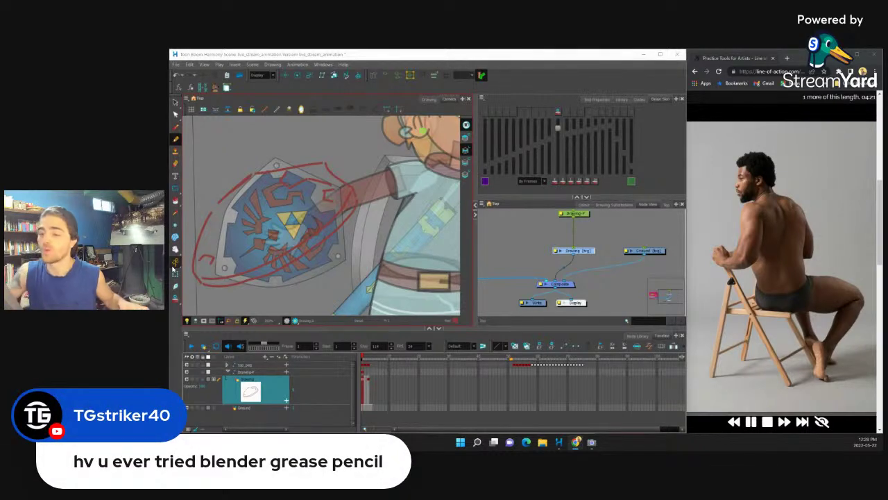
{"action": "left_click", "coordinate": [175, 263]}
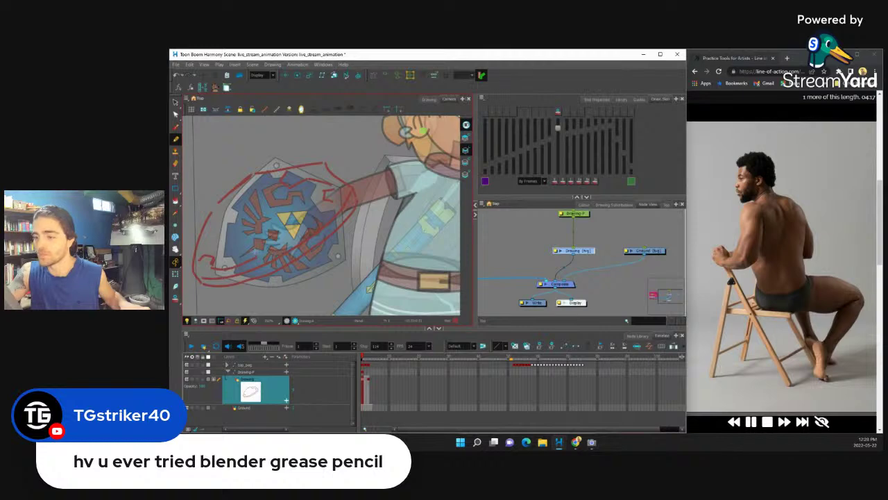
{"action": "mouse_move", "coordinate": [251, 251]}
{"action": "left_mouse_down"}
{"action": "mouse_move", "coordinate": [308, 229]}
{"action": "mouse_move", "coordinate": [292, 229]}
{"action": "mouse_move", "coordinate": [305, 236]}
{"action": "left_mouse_up"}
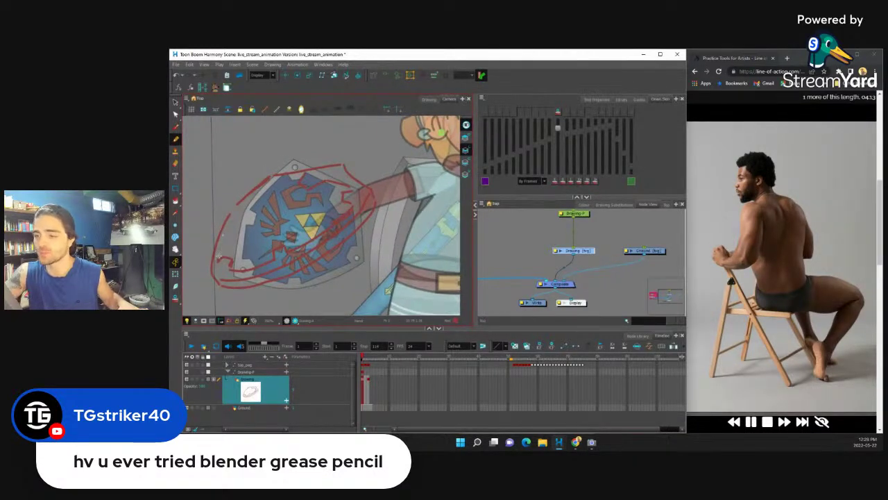
{"action": "mouse_move", "coordinate": [219, 256]}
{"action": "left_mouse_down"}
{"action": "mouse_move", "coordinate": [231, 224]}
{"action": "mouse_move", "coordinate": [274, 188]}
{"action": "left_mouse_up"}
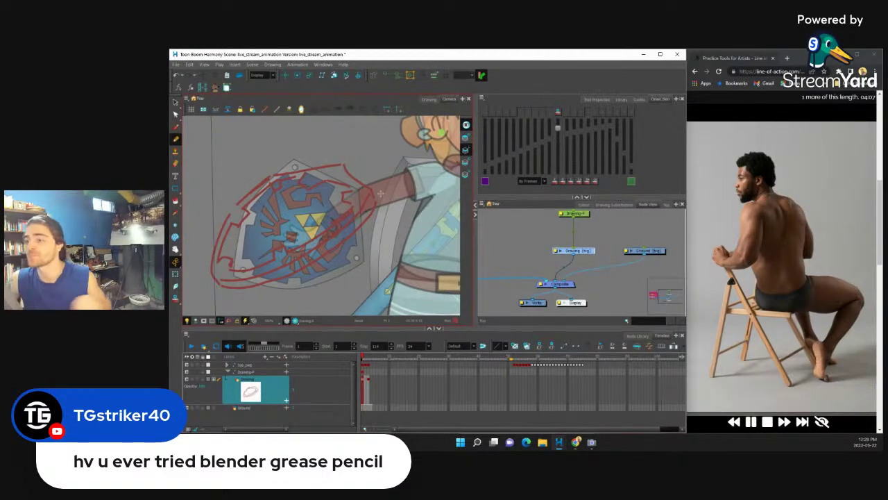
{"action": "scroll", "coordinate": [312, 197], "scroll_direction": "down", "scroll_amount": 3}
{"action": "scroll", "coordinate": [312, 196], "scroll_direction": "up", "scroll_amount": 3}
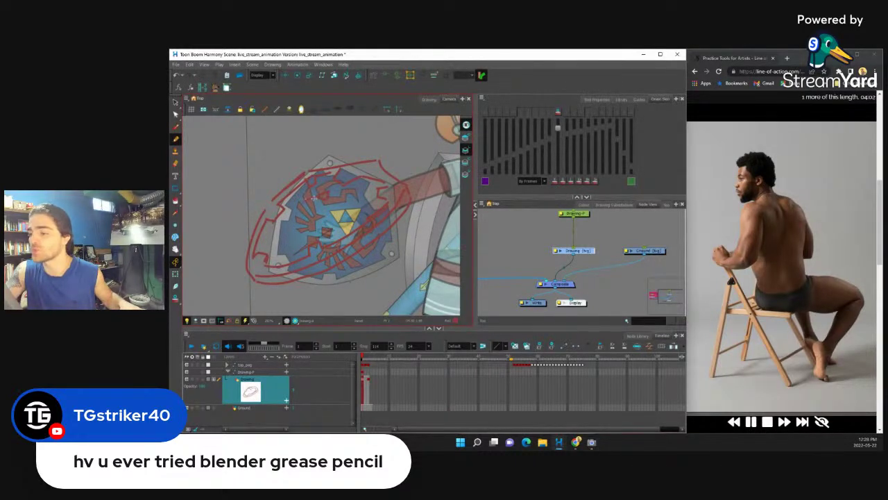
{"action": "left_click_drag", "start_coordinate": [367, 213], "coordinate": [318, 206]}
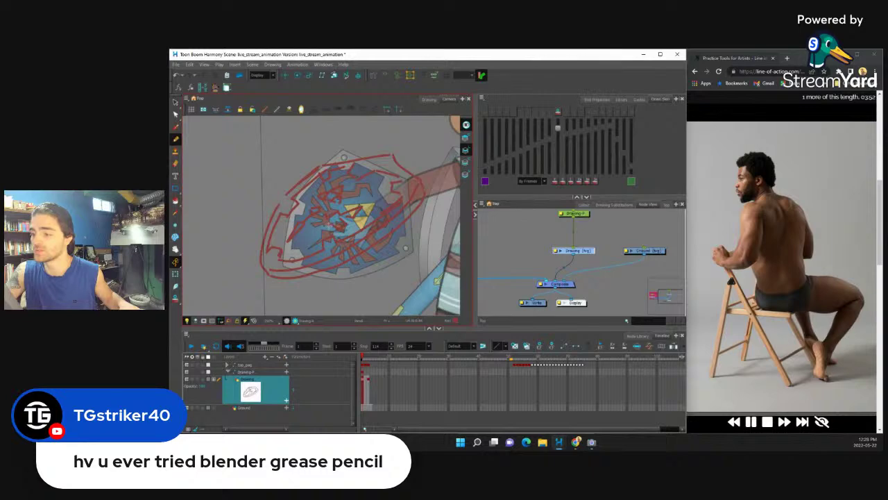
{"action": "scroll", "coordinate": [340, 211], "scroll_direction": "up", "scroll_amount": 2}
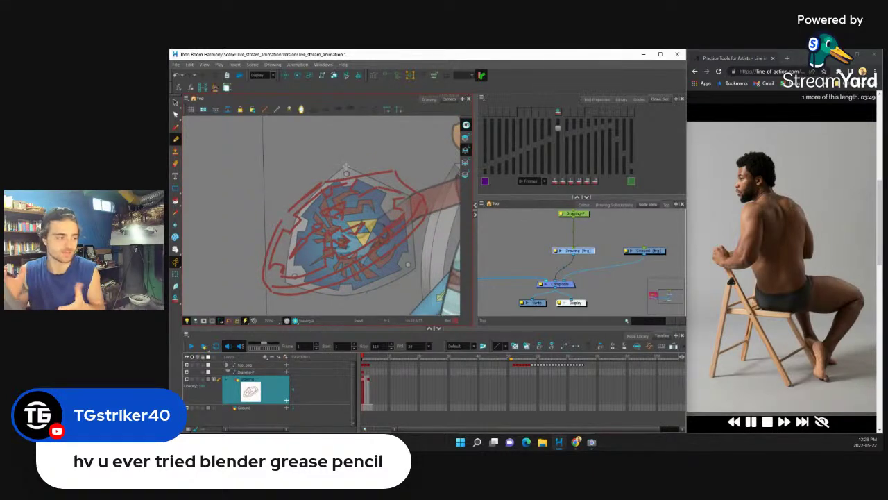
{"action": "left_click_drag", "start_coordinate": [345, 216], "coordinate": [362, 225]}
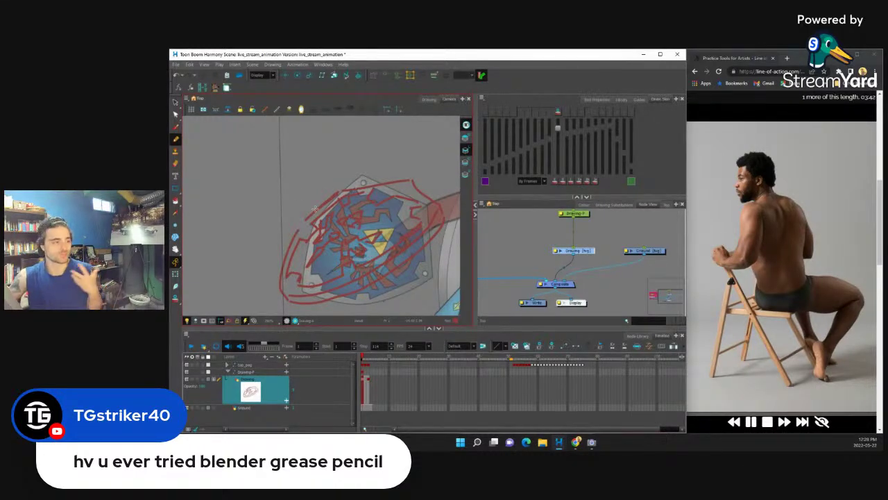
- Select the blue crested shield on the rear hand and clear its drawing from the current frame
{"action": "scroll", "coordinate": [299, 187], "scroll_direction": "down", "scroll_amount": 3}
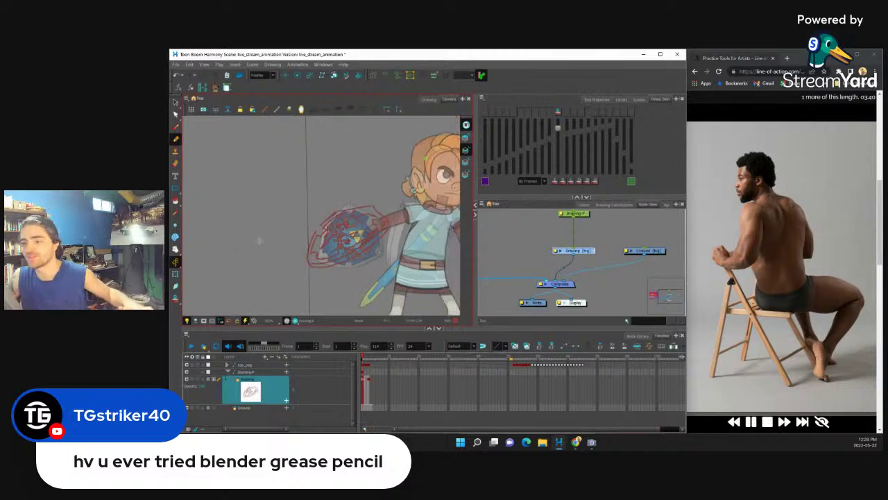
{"action": "left_click", "coordinate": [176, 273]}
{"action": "left_click", "coordinate": [372, 258]}
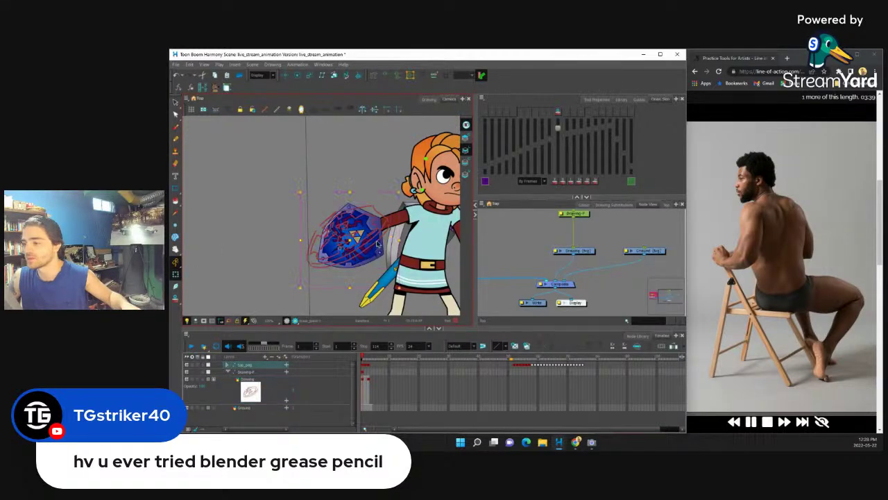
{"action": "scroll", "coordinate": [379, 247], "scroll_direction": "up", "scroll_amount": 2}
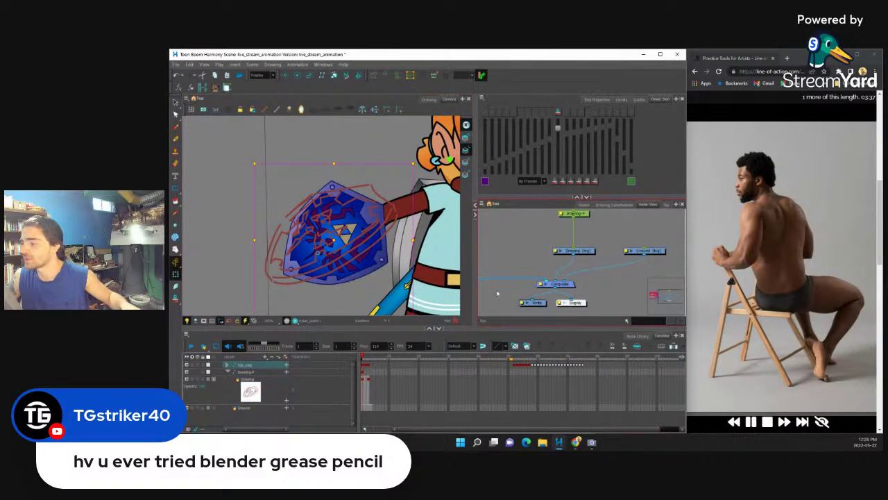
{"action": "key", "text": "Delete"}
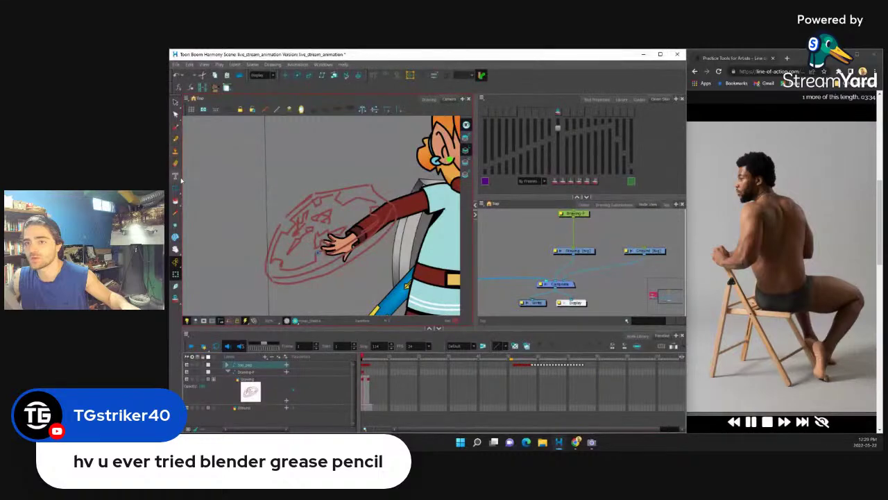
- Activate the Line tool for the shield's drawing and set the line size to 5
{"action": "left_click", "coordinate": [176, 187]}
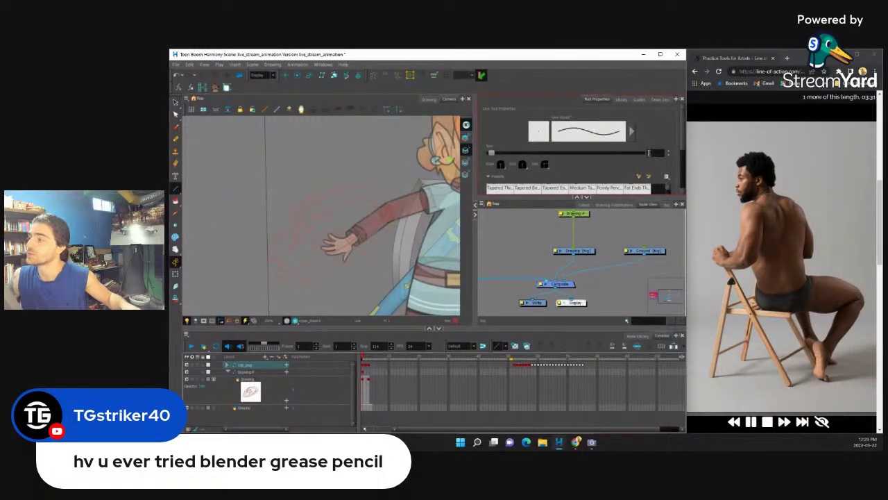
{"action": "double_click", "coordinate": [650, 152]}
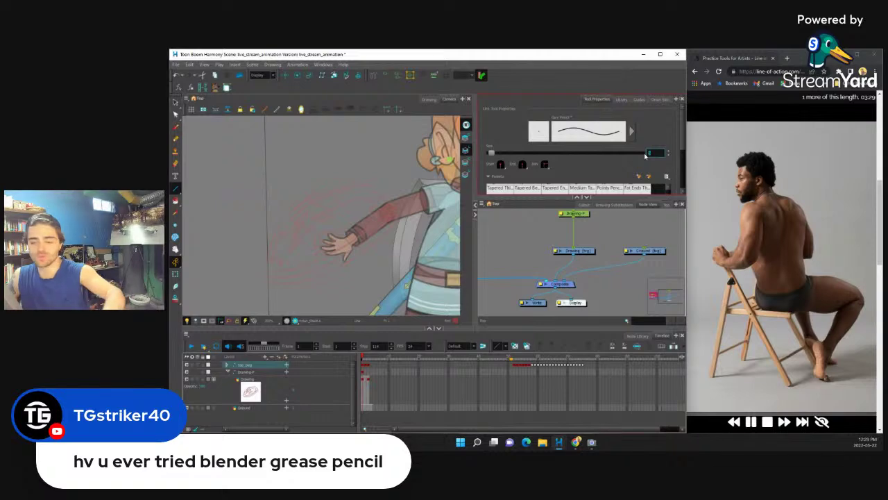
{"action": "type", "text": "5"}
{"action": "key", "text": "Return"}
{"action": "key", "text": "2"}
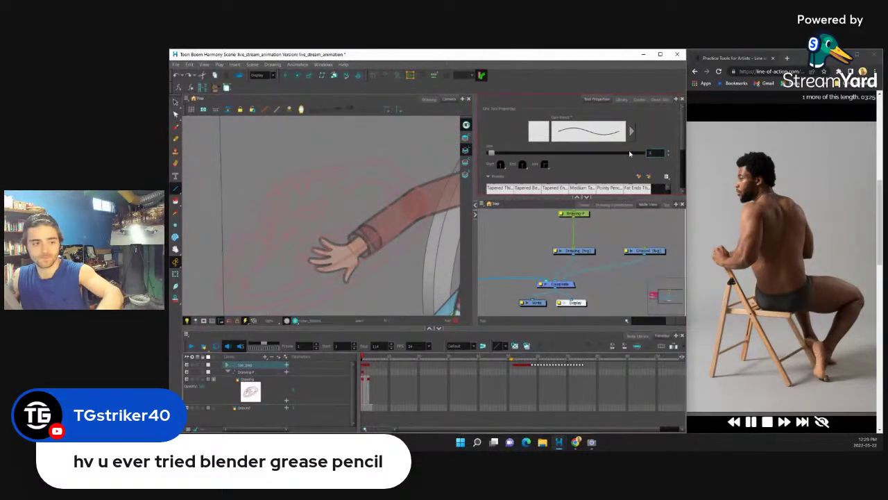
- Draw a rectangle in the Line palette colour over the red shield sketch with the Rectangle tool
{"action": "left_click", "coordinate": [174, 213]}
{"action": "key", "text": "2"}
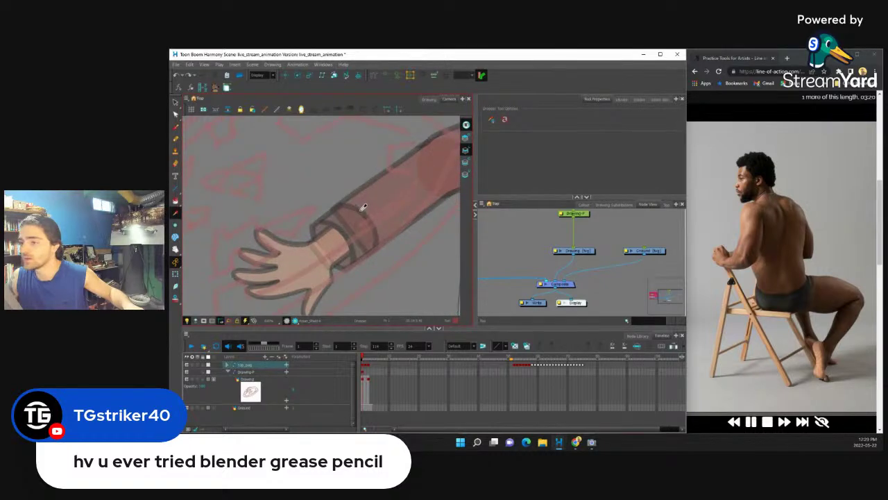
{"action": "left_click", "coordinate": [582, 204]}
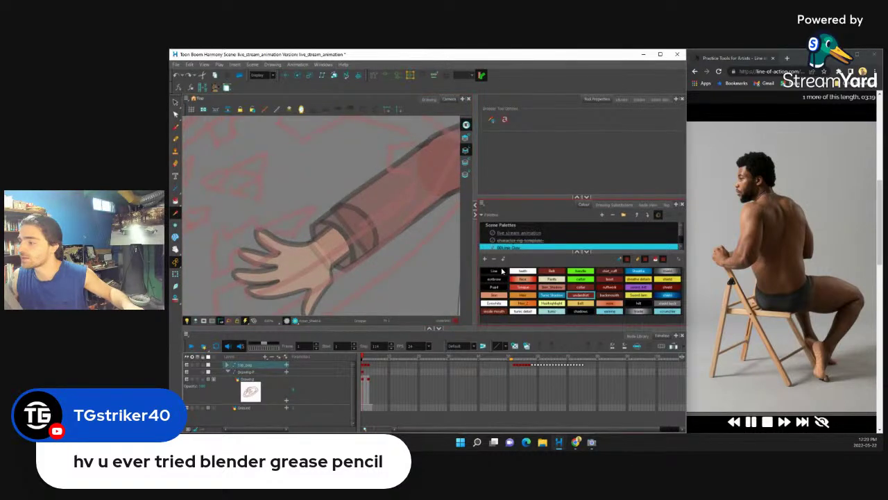
{"action": "left_click", "coordinate": [503, 271]}
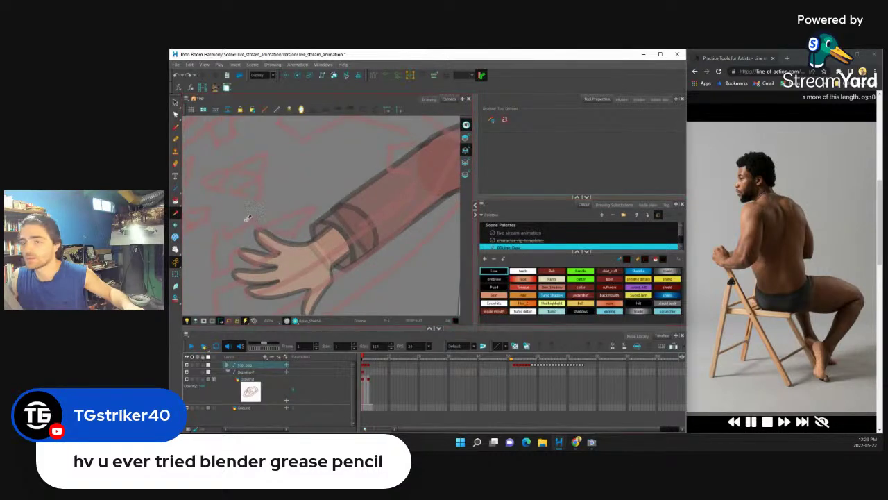
{"action": "left_click", "coordinate": [175, 188]}
{"action": "key", "text": "1"}
{"action": "key", "text": "1"}
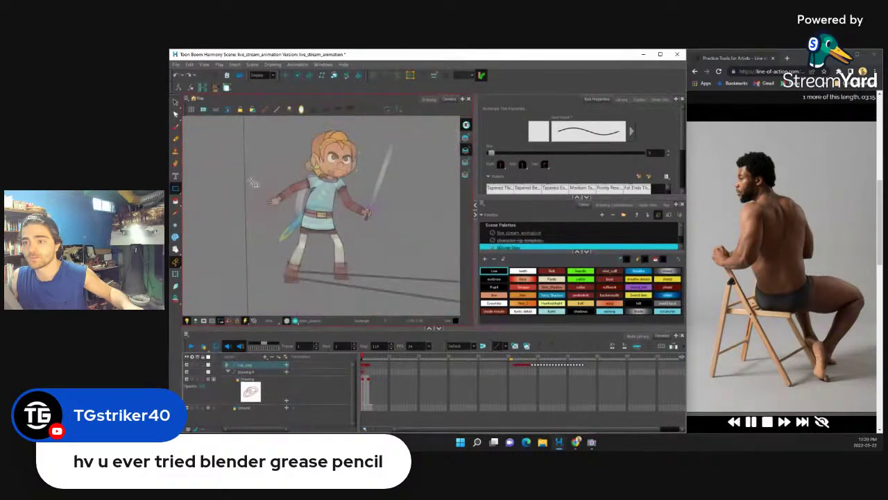
{"action": "left_click_drag", "start_coordinate": [253, 183], "coordinate": [281, 205]}
{"action": "scroll", "coordinate": [277, 201], "scroll_direction": "up", "scroll_amount": 2}
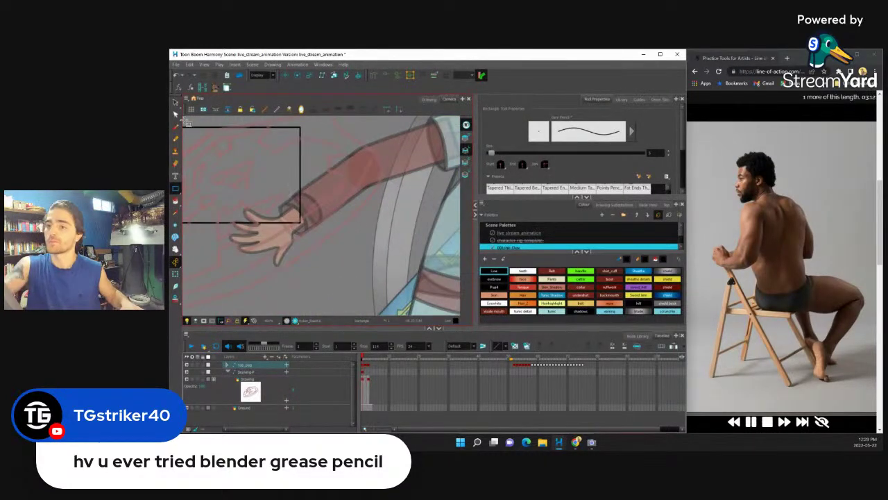
- Reshape the rectangle with the Contour Editor, pulling its corners onto the sketched shield's corners and bowing its outer left edge outward
{"action": "left_click", "coordinate": [176, 114]}
{"action": "left_click", "coordinate": [305, 221]}
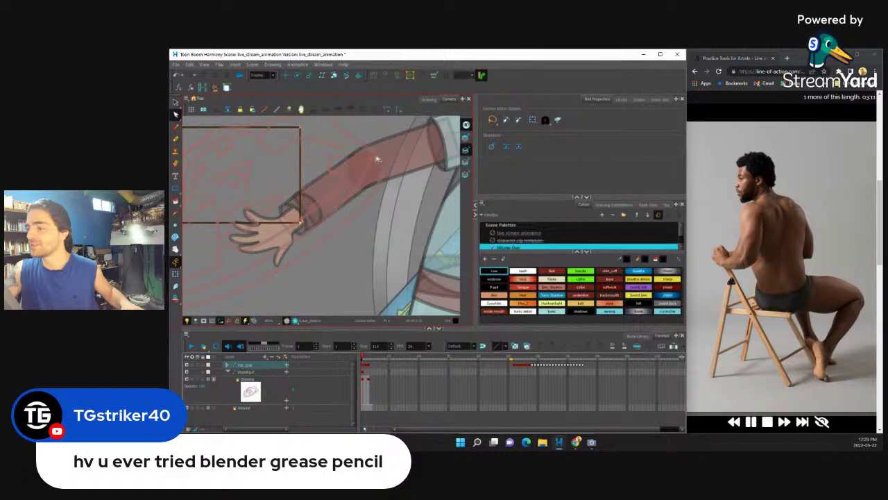
{"action": "left_click_drag", "start_coordinate": [300, 223], "coordinate": [353, 200]}
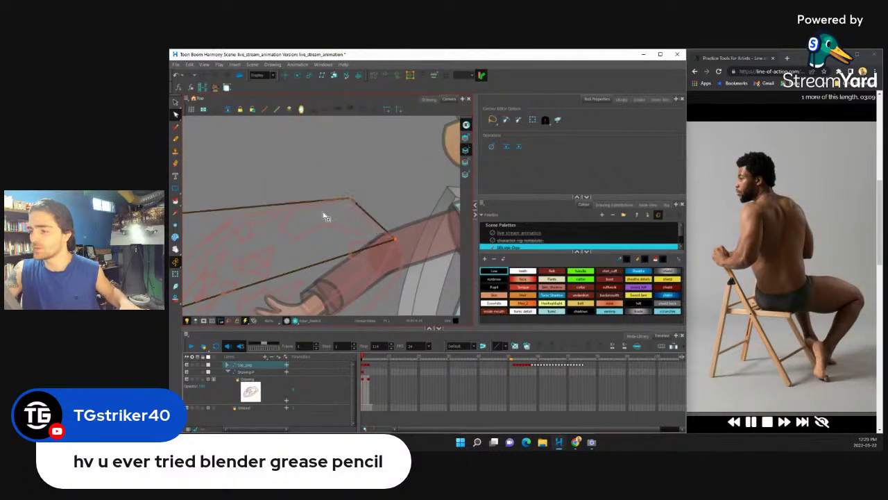
{"action": "left_click_drag", "start_coordinate": [257, 178], "coordinate": [333, 158]}
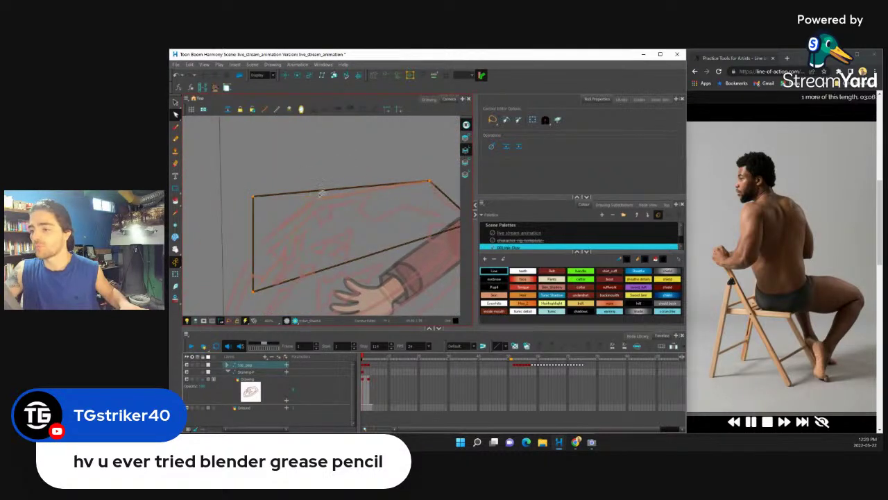
{"action": "scroll", "coordinate": [329, 204], "scroll_direction": "up", "scroll_amount": 5}
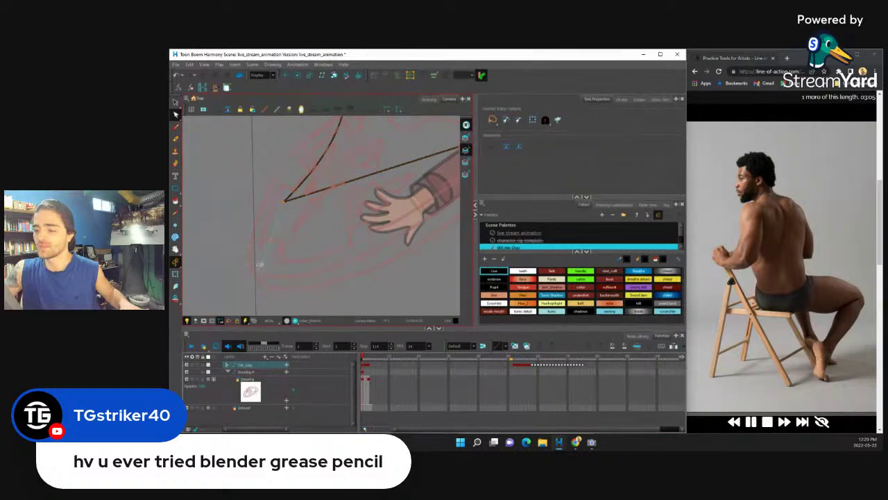
{"action": "left_click_drag", "start_coordinate": [284, 201], "coordinate": [253, 269]}
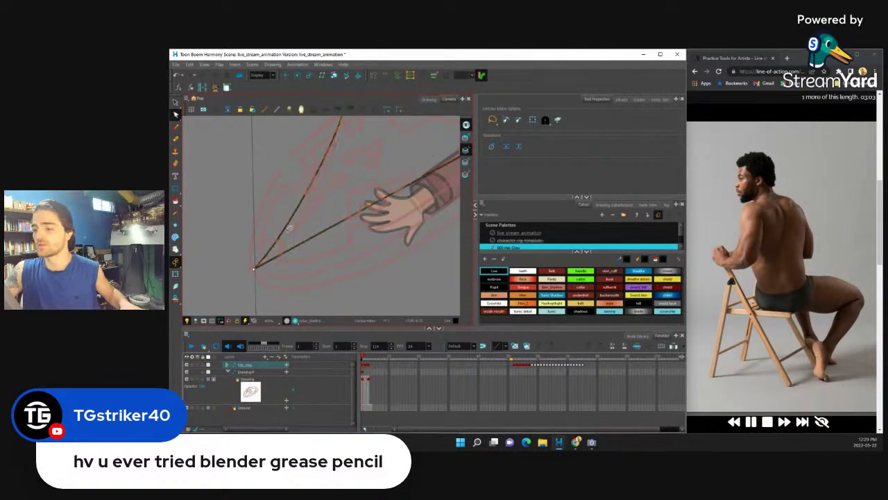
{"action": "mouse_move", "coordinate": [298, 182]}
{"action": "left_mouse_down"}
{"action": "mouse_move", "coordinate": [337, 145]}
{"action": "mouse_move", "coordinate": [320, 143]}
{"action": "left_mouse_up"}
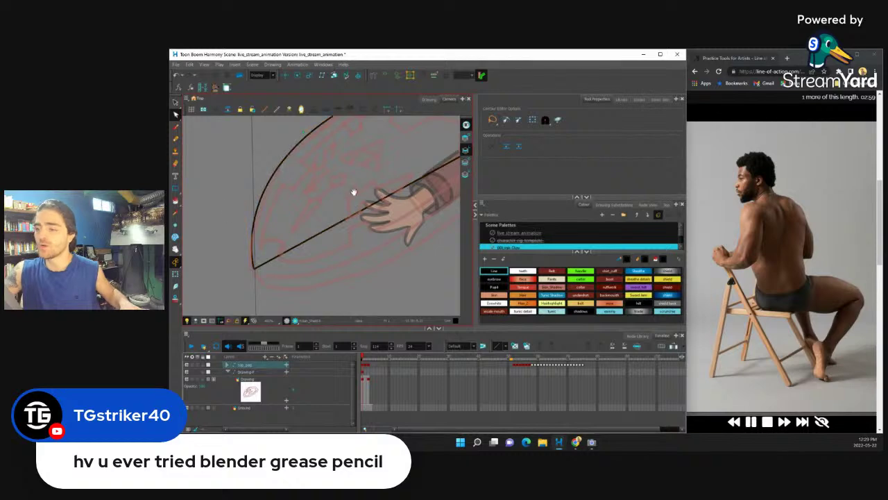
- Curve the shield outline's lower edge and the short edge beside the forearm to follow the red sketch
{"action": "mouse_move", "coordinate": [354, 193]}
{"action": "left_mouse_down"}
{"action": "mouse_move", "coordinate": [315, 237]}
{"action": "mouse_move", "coordinate": [298, 198]}
{"action": "left_mouse_up"}
{"action": "left_click", "coordinate": [311, 224]}
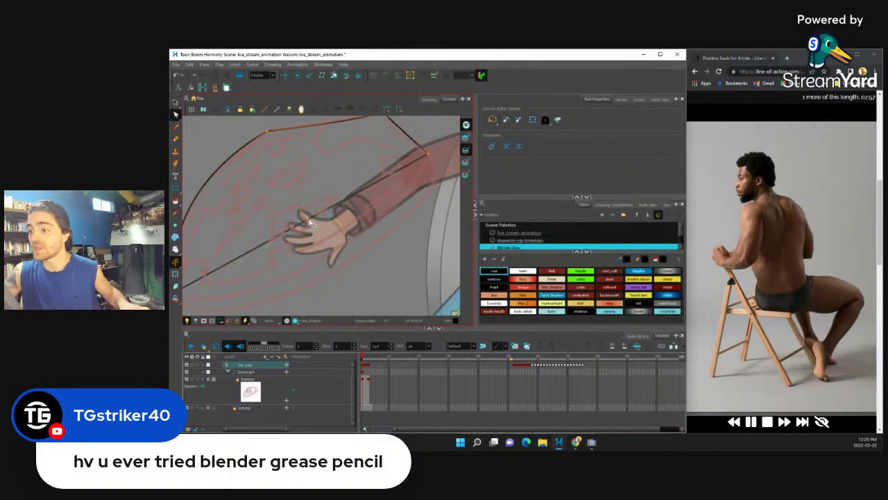
{"action": "left_click", "coordinate": [319, 262]}
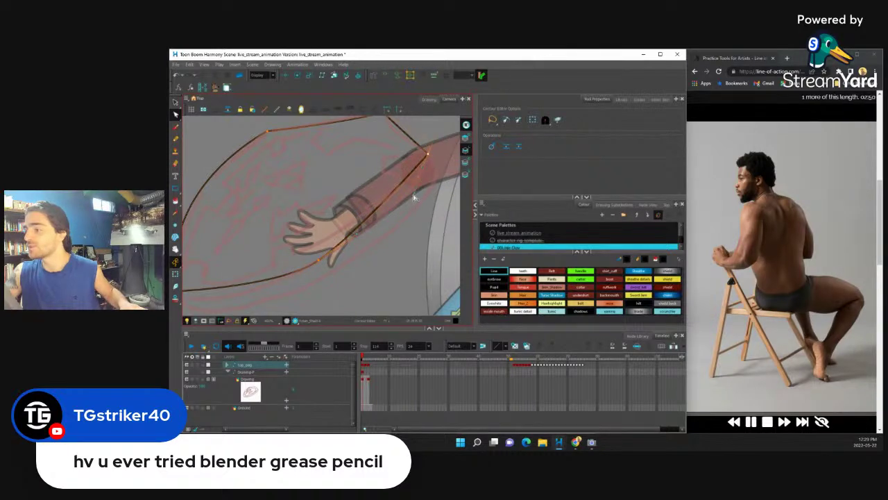
{"action": "left_click_drag", "start_coordinate": [420, 178], "coordinate": [409, 200]}
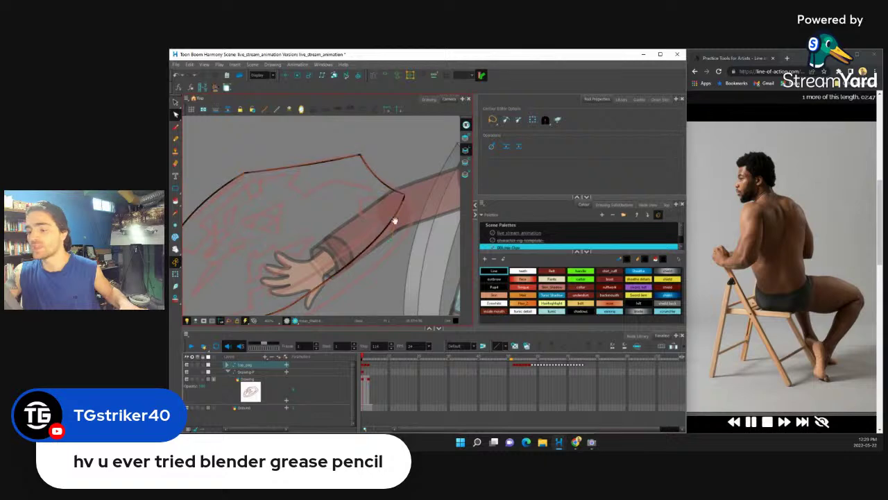
{"action": "left_click_drag", "start_coordinate": [406, 200], "coordinate": [355, 251]}
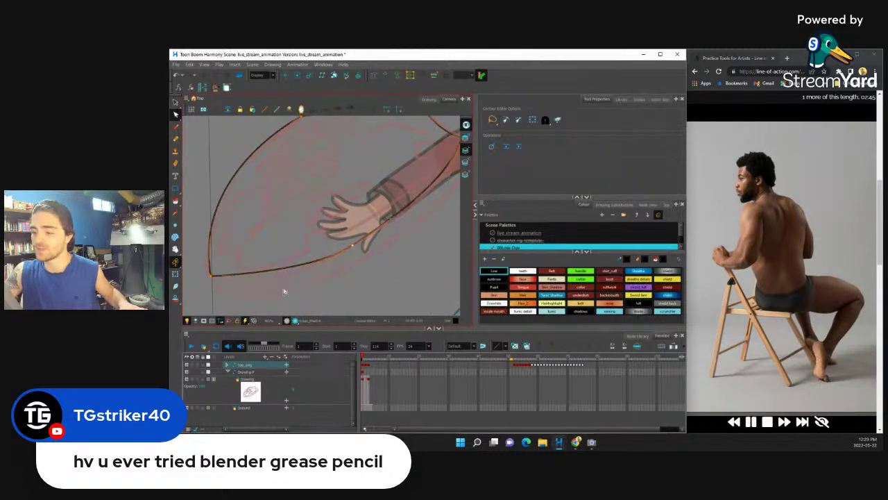
{"action": "left_click", "coordinate": [360, 249]}
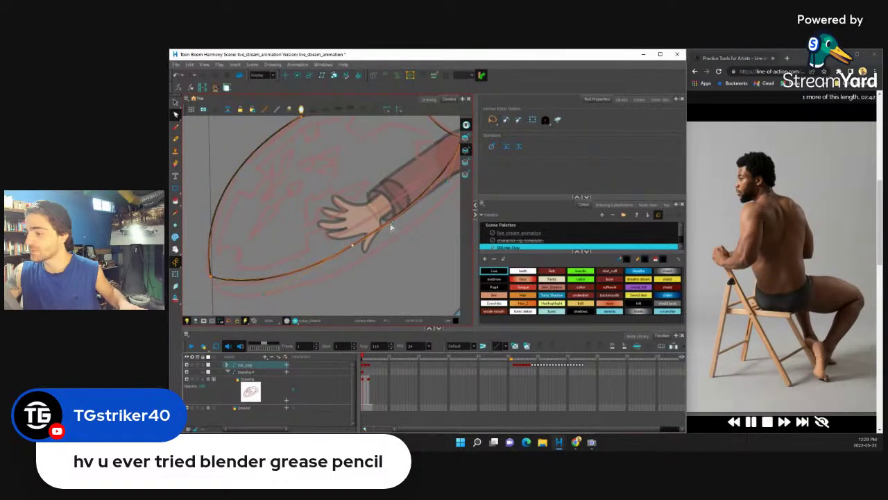
{"action": "left_click_drag", "start_coordinate": [380, 230], "coordinate": [411, 207]}
{"action": "left_click", "coordinate": [420, 161]}
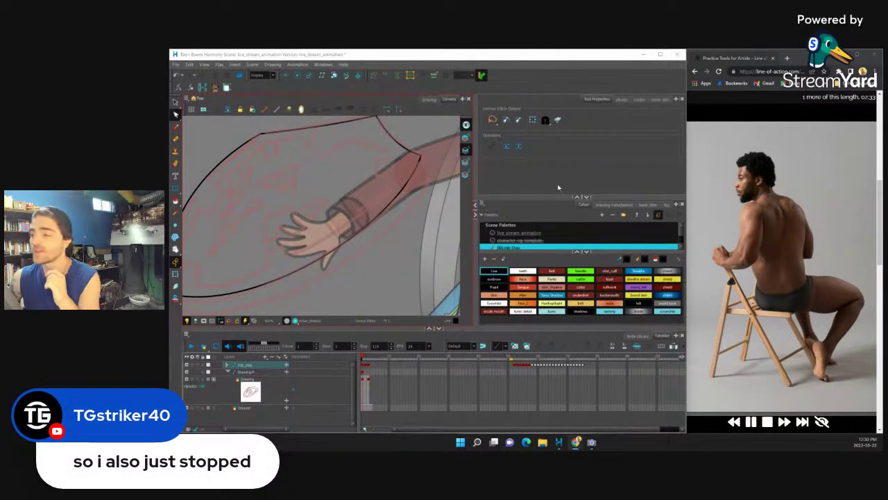
{"action": "scroll", "coordinate": [406, 189], "scroll_direction": "down", "scroll_amount": 3}
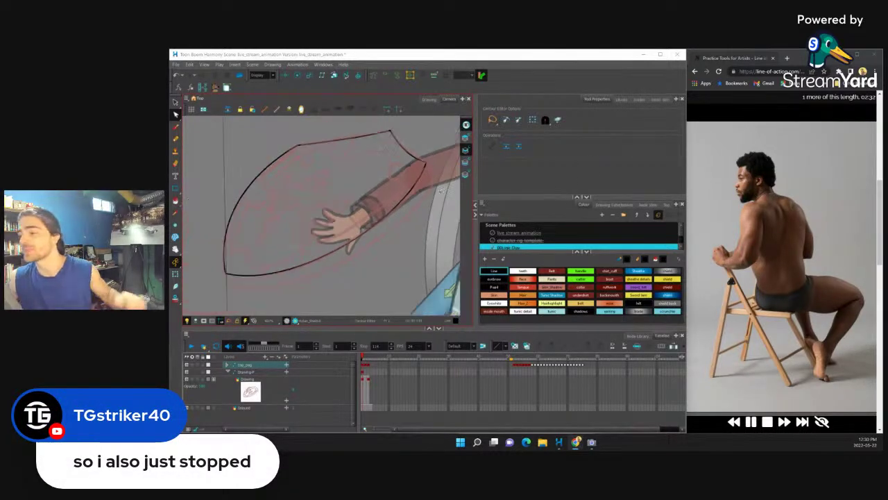
- Draw the shield's rim thickness with the Line tool, running a parallel curve beneath the lower edge and joining it at both ends
{"action": "left_click", "coordinate": [175, 187]}
{"action": "left_click_drag", "start_coordinate": [175, 188], "coordinate": [200, 202]}
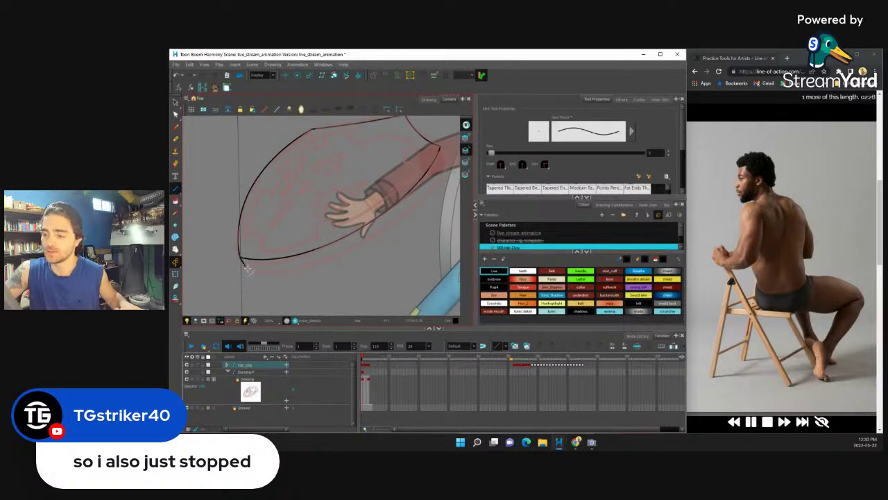
{"action": "left_click_drag", "start_coordinate": [347, 240], "coordinate": [392, 165]}
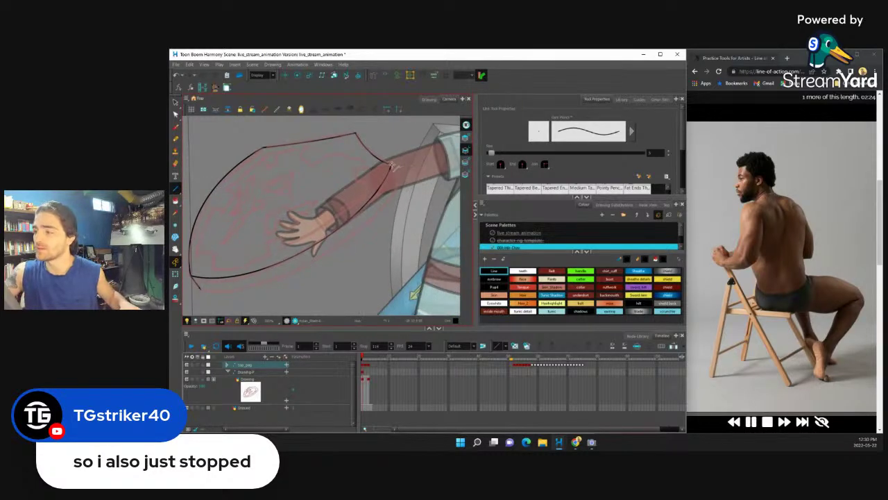
{"action": "mouse_move", "coordinate": [201, 283]}
{"action": "left_mouse_down"}
{"action": "mouse_move", "coordinate": [362, 227]}
{"action": "mouse_move", "coordinate": [397, 179]}
{"action": "mouse_move", "coordinate": [318, 286]}
{"action": "mouse_move", "coordinate": [336, 275]}
{"action": "left_mouse_up"}
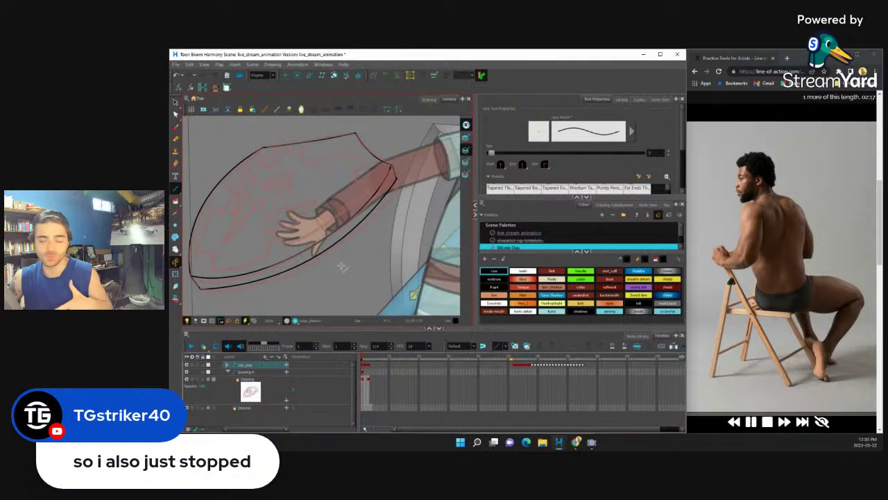
- Draw the notched inner border across the shield's upper right corner and down along the forearm to the hand
{"action": "scroll", "coordinate": [342, 267], "scroll_direction": "down", "scroll_amount": 4}
{"action": "scroll", "coordinate": [364, 216], "scroll_direction": "up", "scroll_amount": 4}
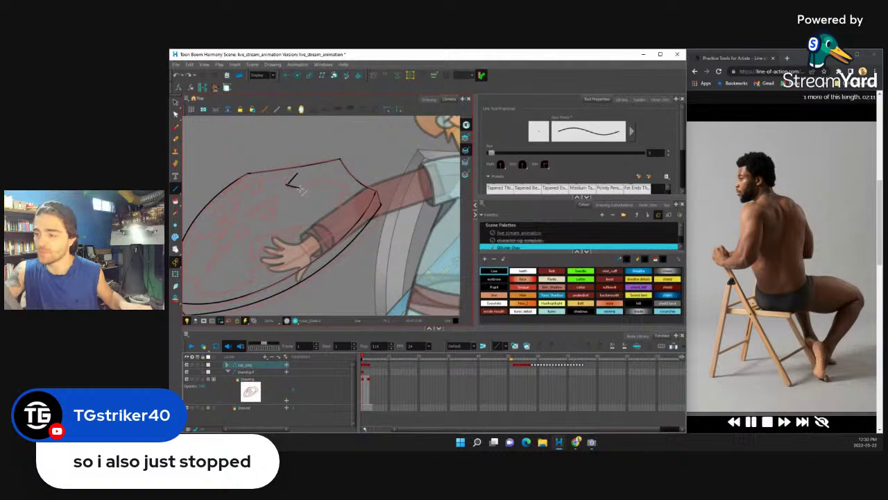
{"action": "left_click", "coordinate": [297, 188]}
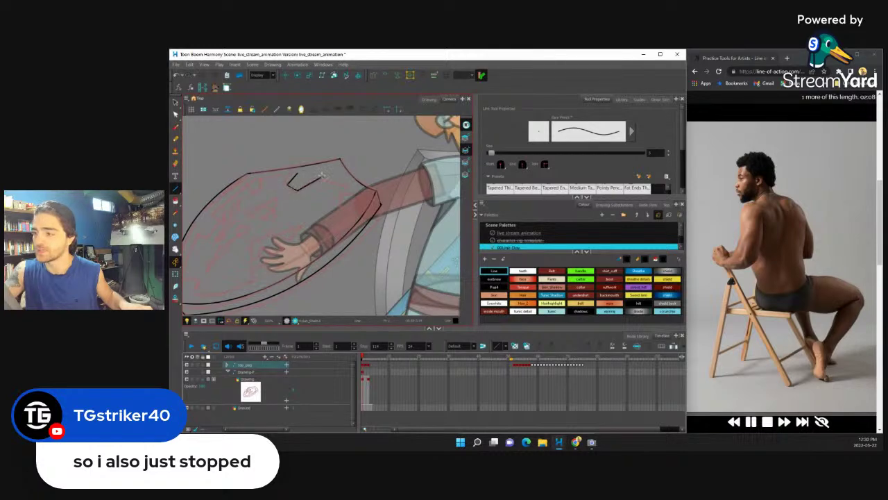
{"action": "left_click", "coordinate": [321, 177]}
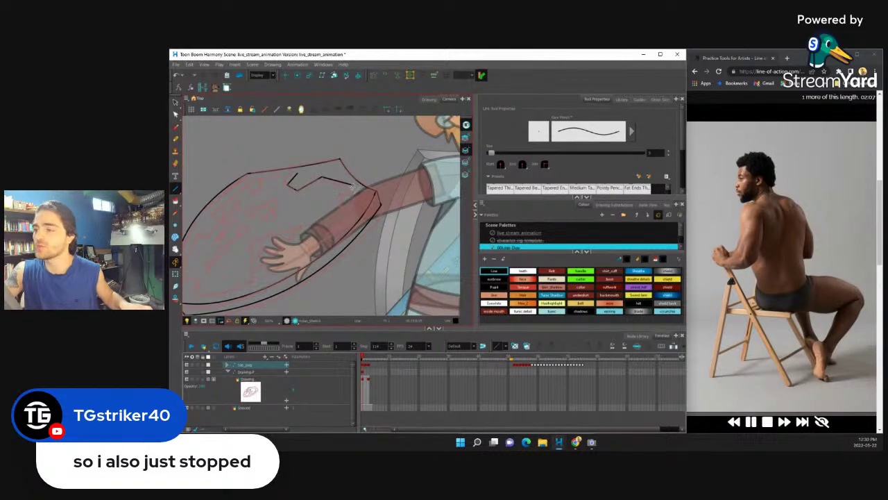
{"action": "left_click", "coordinate": [350, 188]}
{"action": "left_click", "coordinate": [339, 204]}
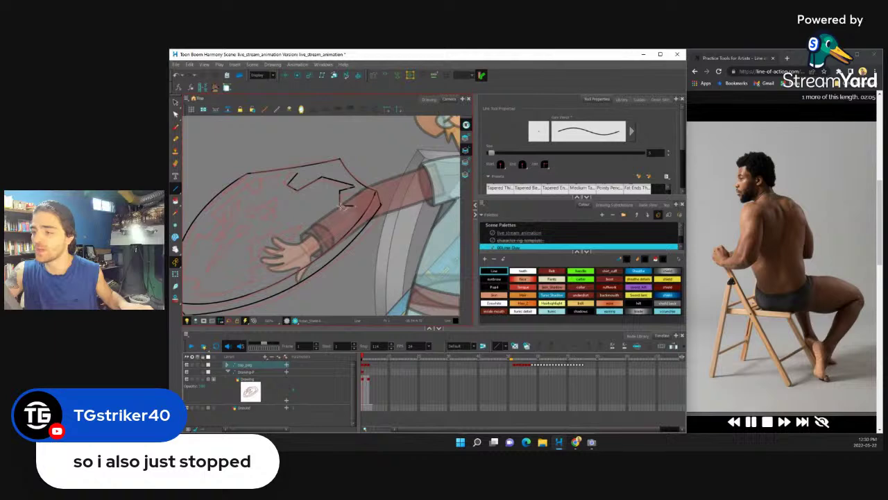
{"action": "left_click_drag", "start_coordinate": [351, 204], "coordinate": [404, 188]}
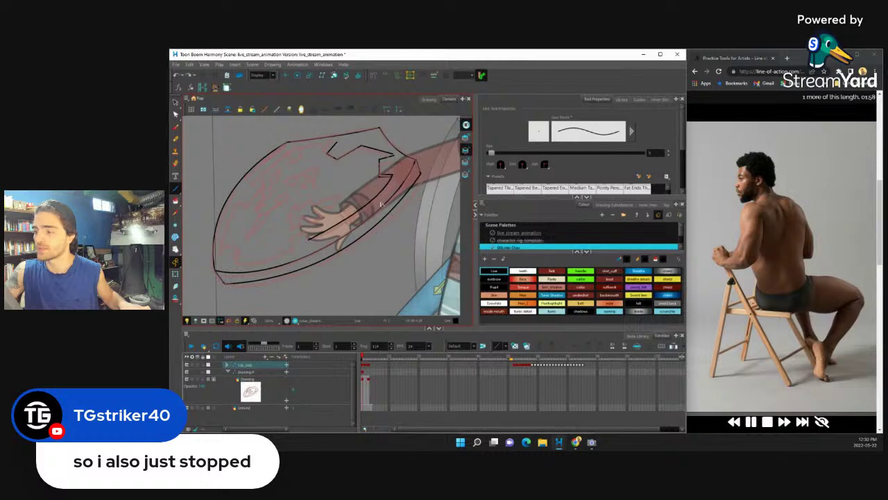
- Continue the inner border with the notch below the hand, around the shield's lower tip and up the outer left side
{"action": "left_click", "coordinate": [291, 236]}
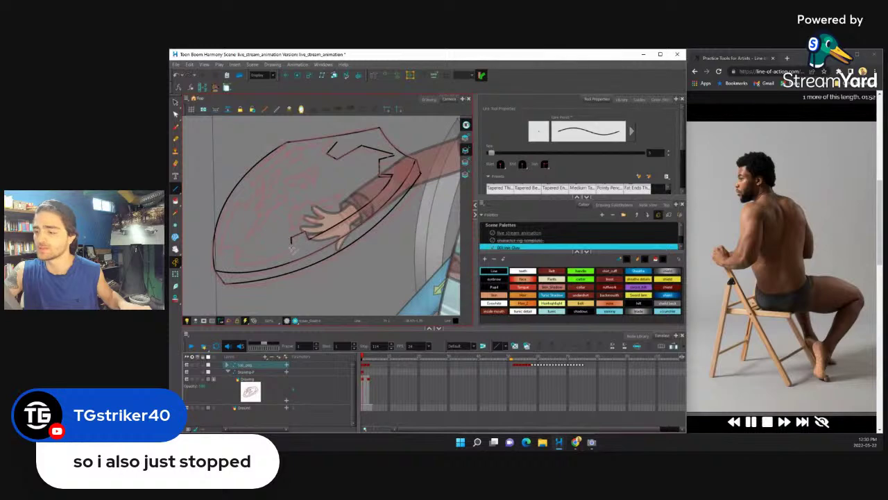
{"action": "left_click_drag", "start_coordinate": [292, 248], "coordinate": [362, 202]}
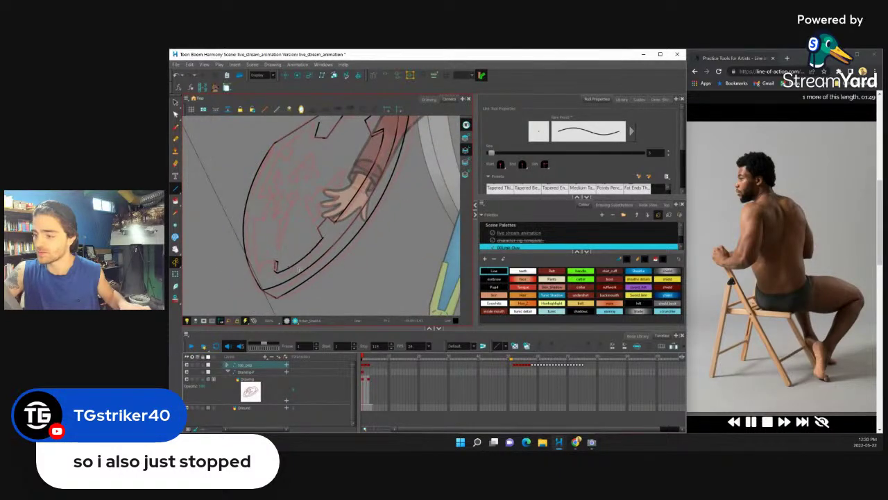
{"action": "mouse_move", "coordinate": [297, 270]}
{"action": "left_mouse_down"}
{"action": "mouse_move", "coordinate": [334, 250]}
{"action": "mouse_move", "coordinate": [320, 218]}
{"action": "mouse_move", "coordinate": [297, 224]}
{"action": "mouse_move", "coordinate": [304, 268]}
{"action": "mouse_move", "coordinate": [296, 259]}
{"action": "mouse_move", "coordinate": [299, 216]}
{"action": "mouse_move", "coordinate": [303, 264]}
{"action": "mouse_move", "coordinate": [313, 226]}
{"action": "mouse_move", "coordinate": [297, 240]}
{"action": "left_mouse_up"}
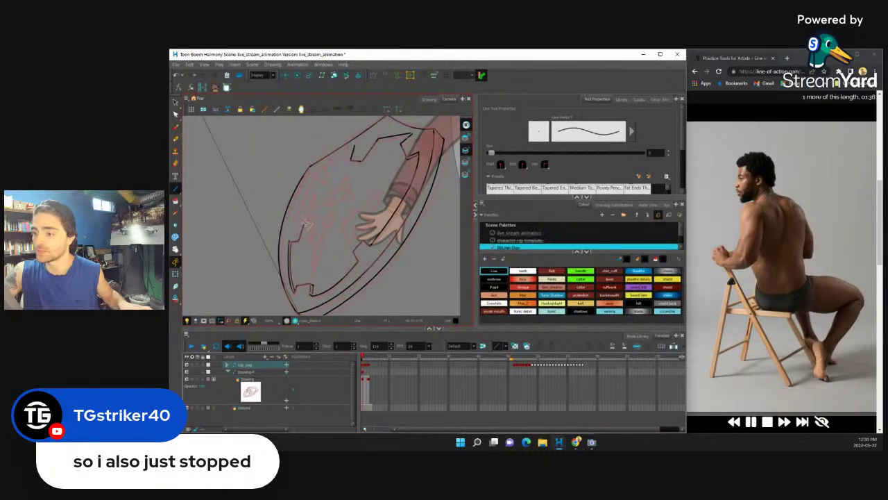
{"action": "mouse_move", "coordinate": [304, 220]}
{"action": "left_mouse_down"}
{"action": "mouse_move", "coordinate": [298, 241]}
{"action": "mouse_move", "coordinate": [314, 246]}
{"action": "mouse_move", "coordinate": [294, 237]}
{"action": "mouse_move", "coordinate": [319, 193]}
{"action": "left_mouse_up"}
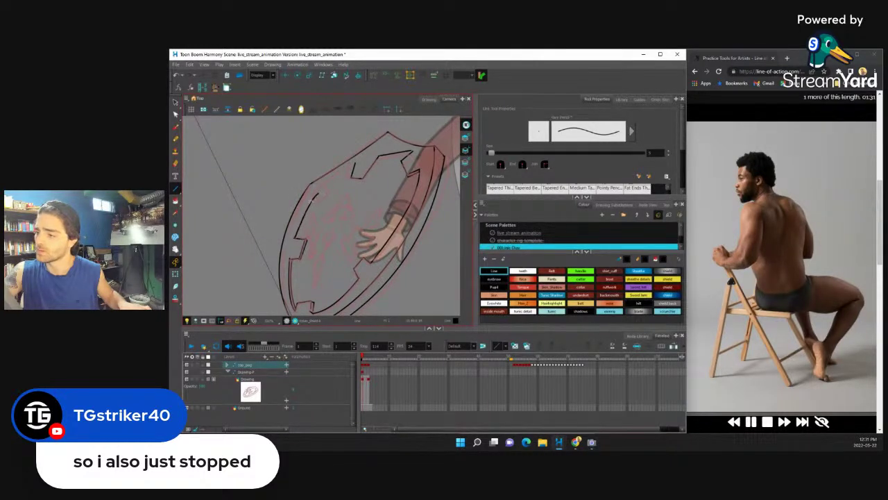
- Close the inner border at the shield's upper left and line the triangle and angular crest shapes over the red sketch
{"action": "mouse_move", "coordinate": [338, 201]}
{"action": "left_mouse_down"}
{"action": "mouse_move", "coordinate": [304, 218]}
{"action": "mouse_move", "coordinate": [315, 216]}
{"action": "mouse_move", "coordinate": [308, 204]}
{"action": "mouse_move", "coordinate": [336, 189]}
{"action": "mouse_move", "coordinate": [334, 202]}
{"action": "mouse_move", "coordinate": [348, 205]}
{"action": "mouse_move", "coordinate": [374, 179]}
{"action": "mouse_move", "coordinate": [393, 177]}
{"action": "mouse_move", "coordinate": [391, 157]}
{"action": "mouse_move", "coordinate": [331, 206]}
{"action": "mouse_move", "coordinate": [347, 203]}
{"action": "mouse_move", "coordinate": [328, 210]}
{"action": "mouse_move", "coordinate": [332, 217]}
{"action": "mouse_move", "coordinate": [344, 208]}
{"action": "mouse_move", "coordinate": [335, 217]}
{"action": "mouse_move", "coordinate": [346, 206]}
{"action": "mouse_move", "coordinate": [350, 217]}
{"action": "mouse_move", "coordinate": [335, 218]}
{"action": "mouse_move", "coordinate": [318, 262]}
{"action": "mouse_move", "coordinate": [342, 206]}
{"action": "mouse_move", "coordinate": [323, 235]}
{"action": "mouse_move", "coordinate": [332, 257]}
{"action": "mouse_move", "coordinate": [351, 243]}
{"action": "mouse_move", "coordinate": [369, 195]}
{"action": "left_mouse_up"}
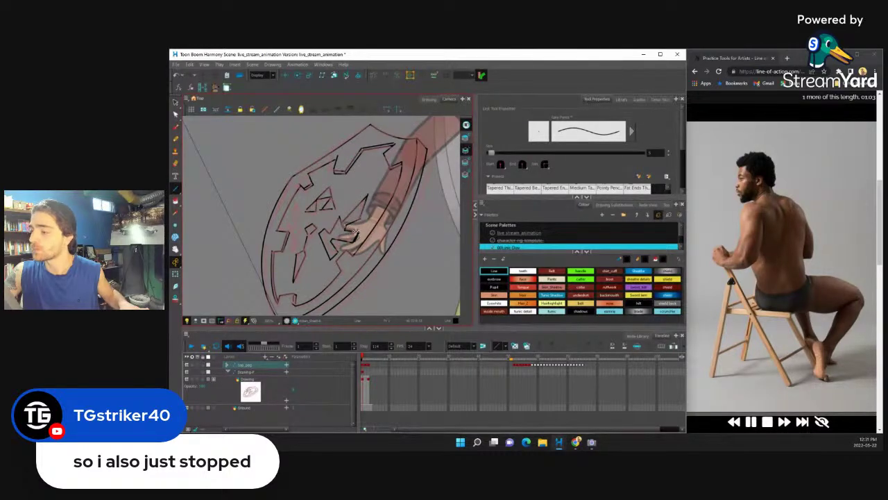
{"action": "left_click_drag", "start_coordinate": [300, 209], "coordinate": [327, 217]}
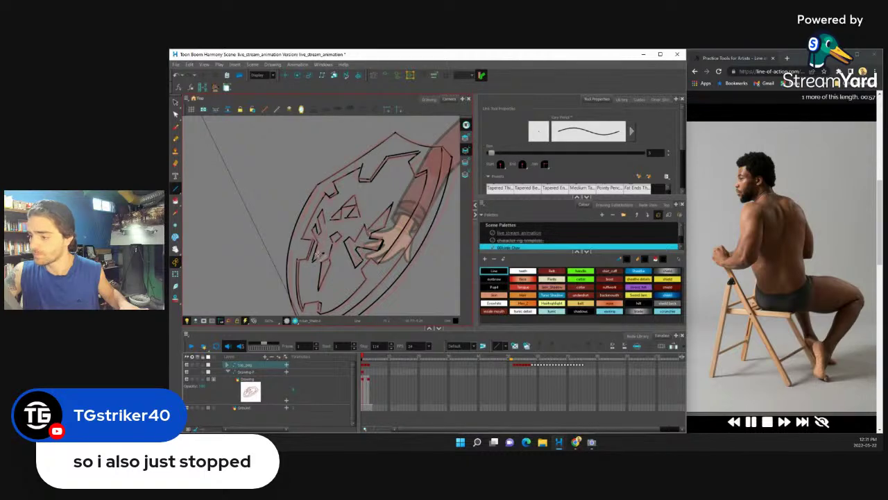
{"action": "left_click_drag", "start_coordinate": [401, 205], "coordinate": [416, 206]}
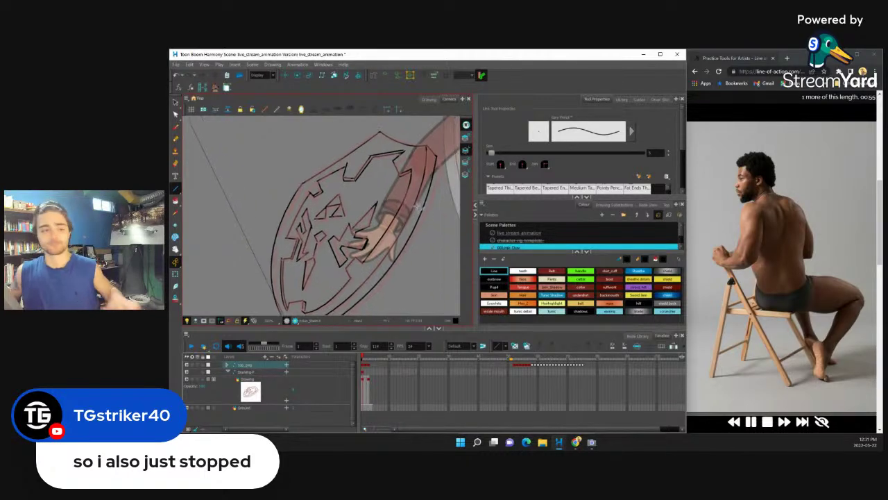
{"action": "scroll", "coordinate": [269, 296], "scroll_direction": "down", "scroll_amount": 5}
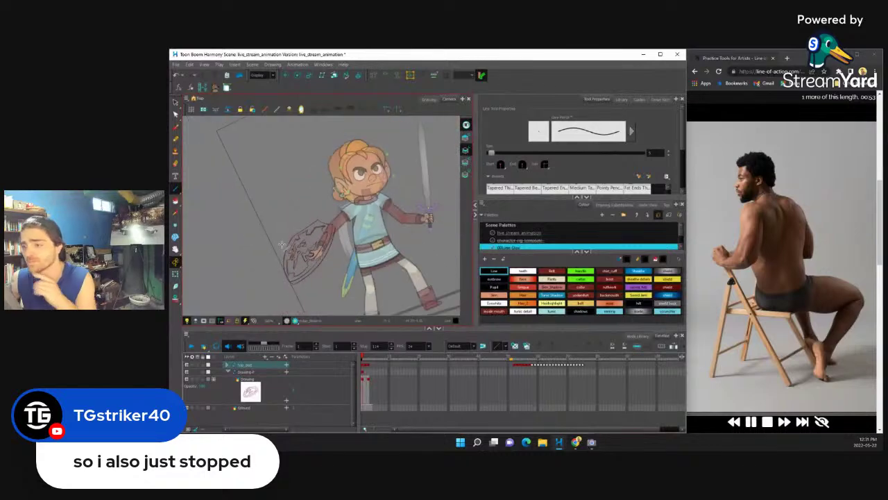
{"action": "left_click_drag", "start_coordinate": [270, 295], "coordinate": [234, 230]}
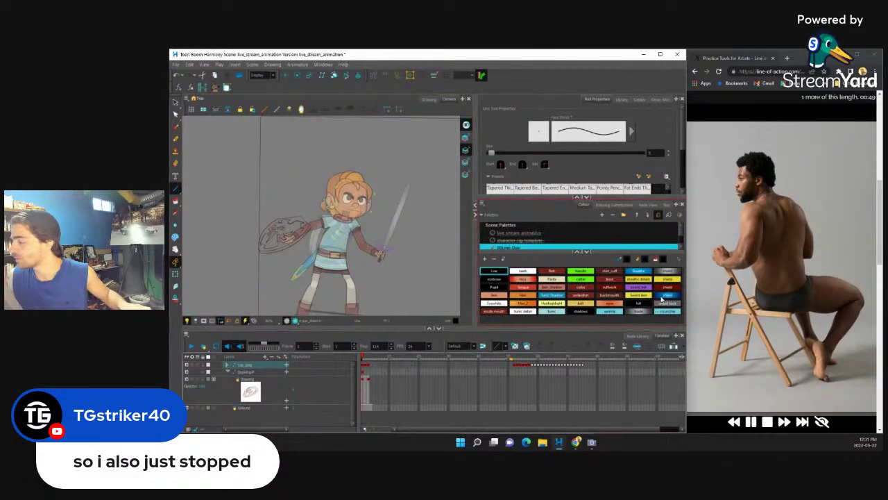
- Try the blue gradient shield colour on the shield's inner field with the Paint tool and undo the fill
{"action": "left_click", "coordinate": [663, 296]}
{"action": "left_click", "coordinate": [176, 201]}
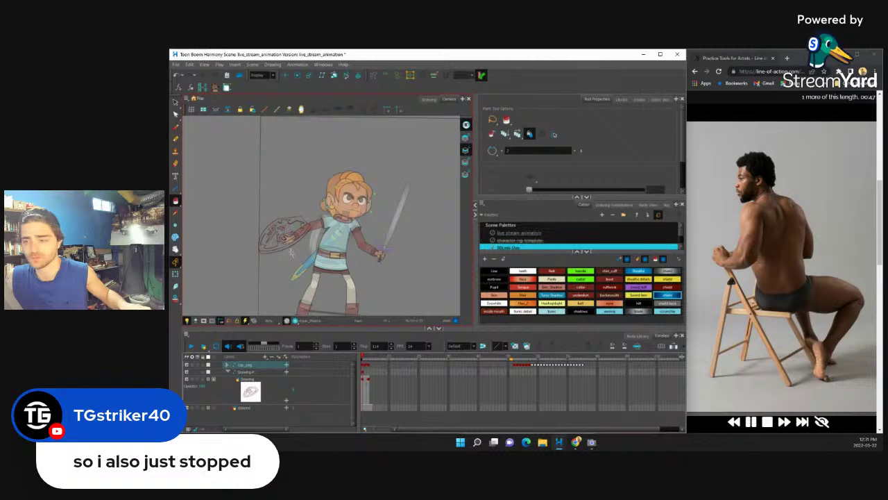
{"action": "scroll", "coordinate": [285, 239], "scroll_direction": "up", "scroll_amount": 5}
{"action": "left_click", "coordinate": [310, 204]}
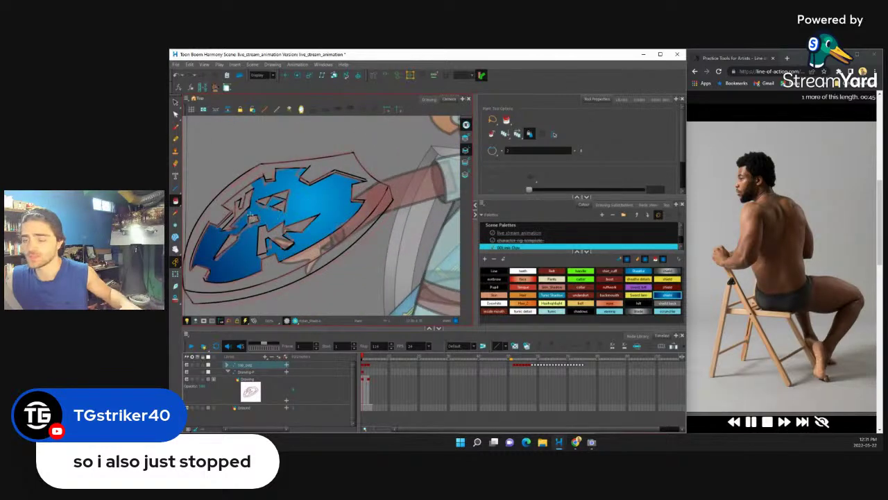
{"action": "scroll", "coordinate": [243, 204], "scroll_direction": "up", "scroll_amount": 4}
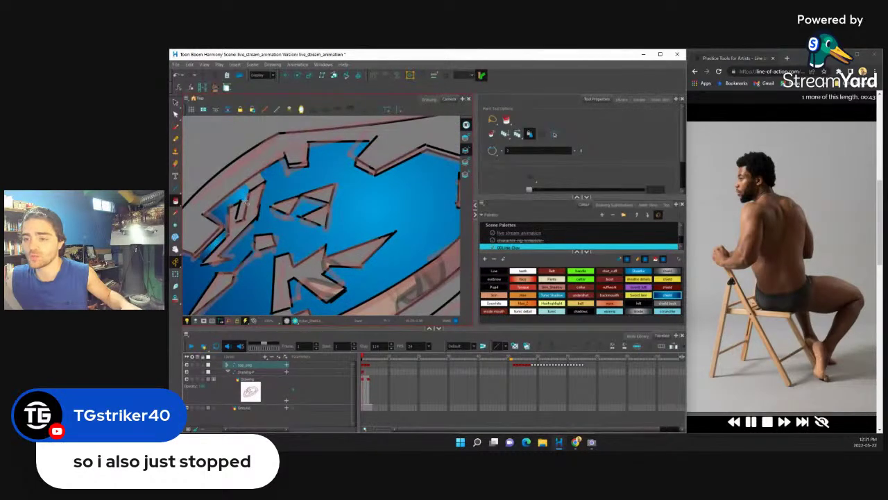
{"action": "scroll", "coordinate": [272, 218], "scroll_direction": "down", "scroll_amount": 4}
{"action": "scroll", "coordinate": [273, 217], "scroll_direction": "left", "scroll_amount": 1}
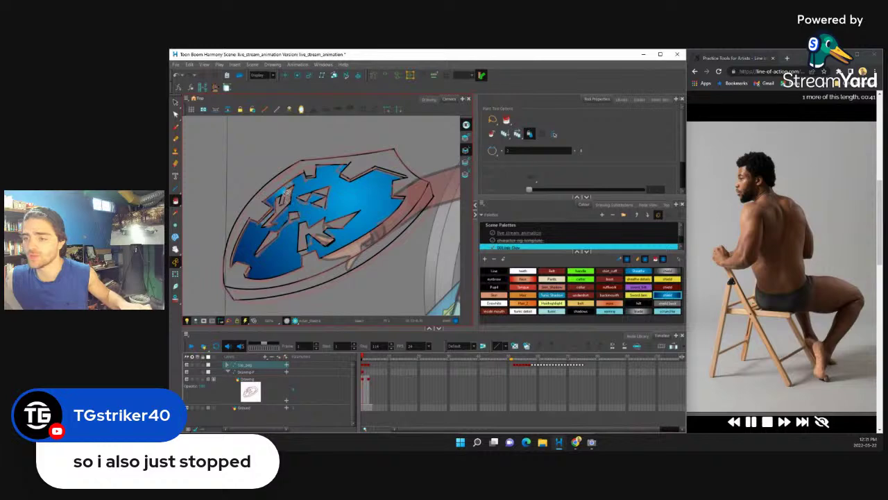
{"action": "key", "text": "ctrl+z"}
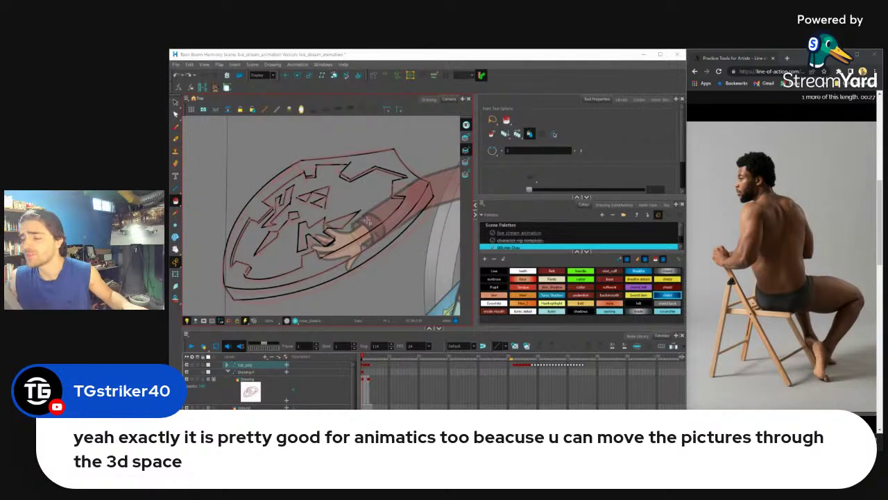
{"action": "scroll", "coordinate": [359, 197], "scroll_direction": "down", "scroll_amount": 3}
{"action": "scroll", "coordinate": [359, 197], "scroll_direction": "up", "scroll_amount": 4}
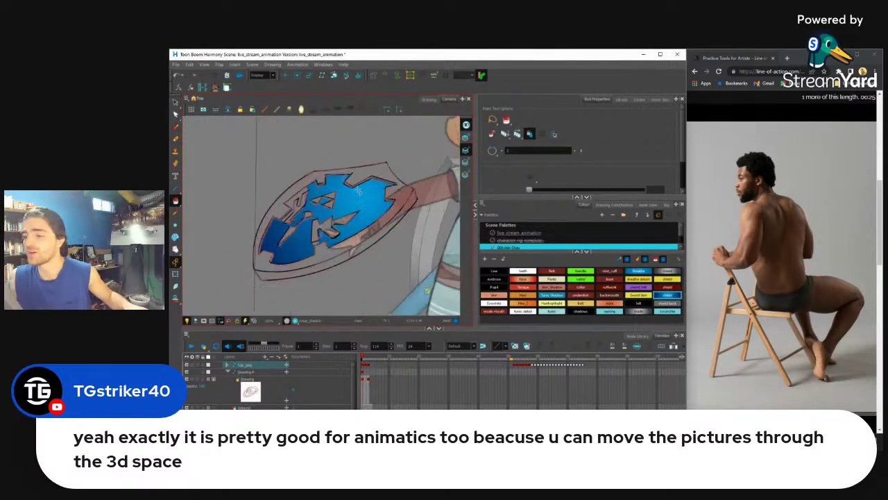
{"action": "scroll", "coordinate": [313, 203], "scroll_direction": "up", "scroll_amount": 2}
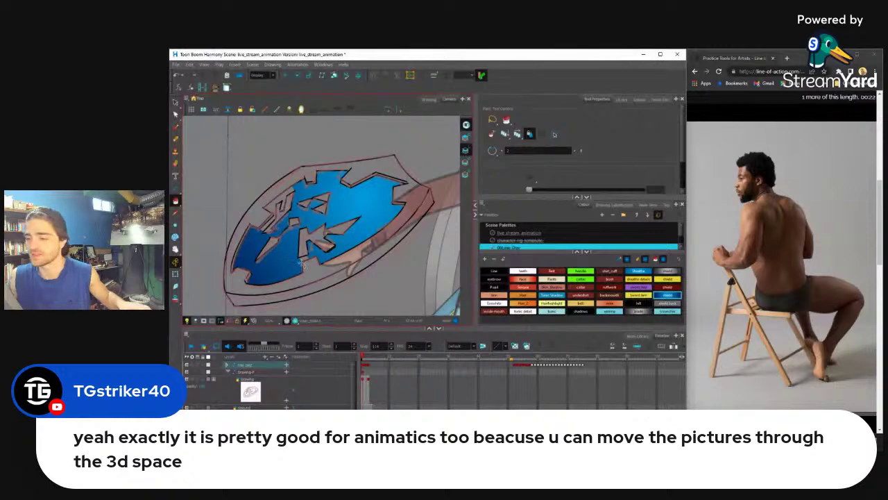
{"action": "scroll", "coordinate": [304, 260], "scroll_direction": "up", "scroll_amount": 3}
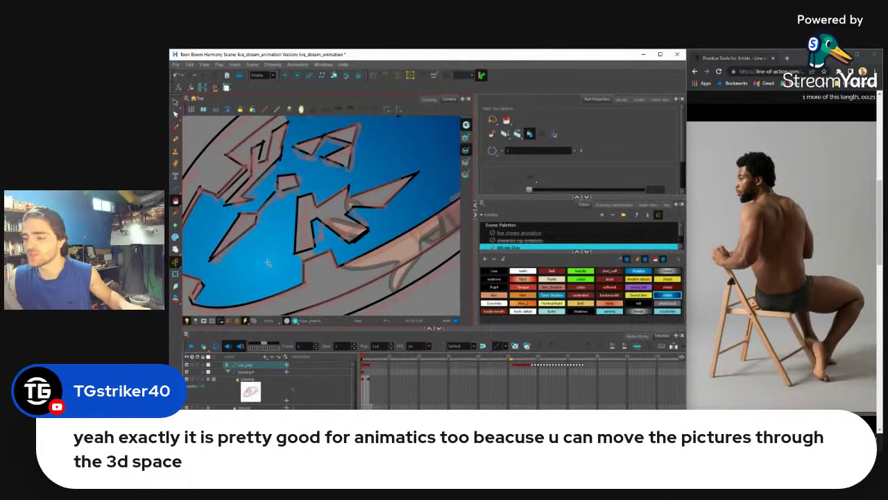
{"action": "scroll", "coordinate": [274, 263], "scroll_direction": "down", "scroll_amount": 4}
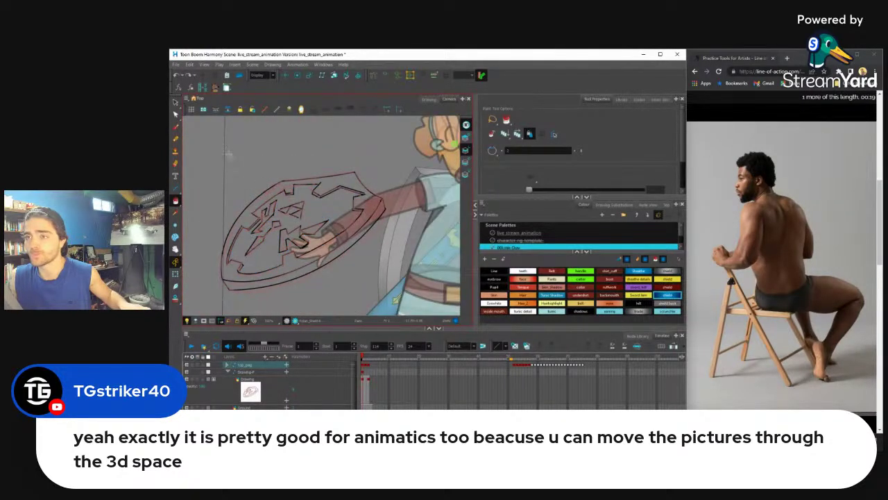
- Fill the shield's inner field with the flat blue Tunic Shadow colour
{"action": "left_click", "coordinate": [559, 297]}
{"action": "left_click", "coordinate": [284, 207]}
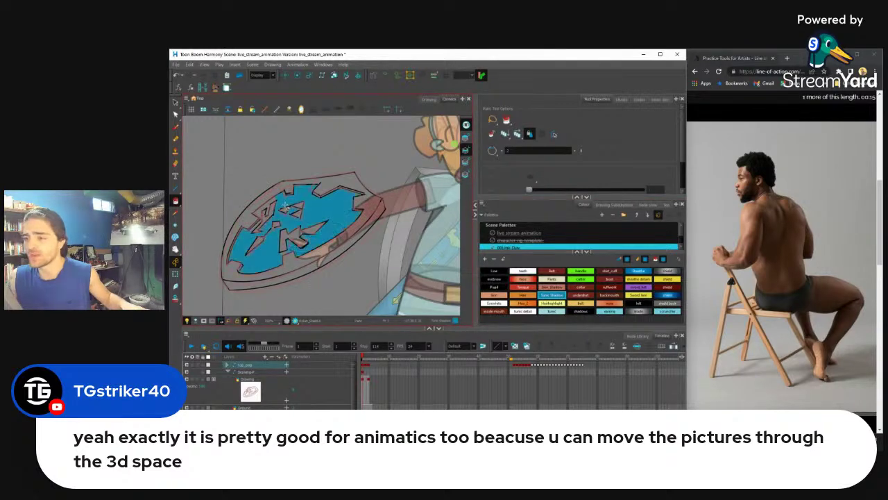
{"action": "scroll", "coordinate": [284, 207], "scroll_direction": "up", "scroll_amount": 3}
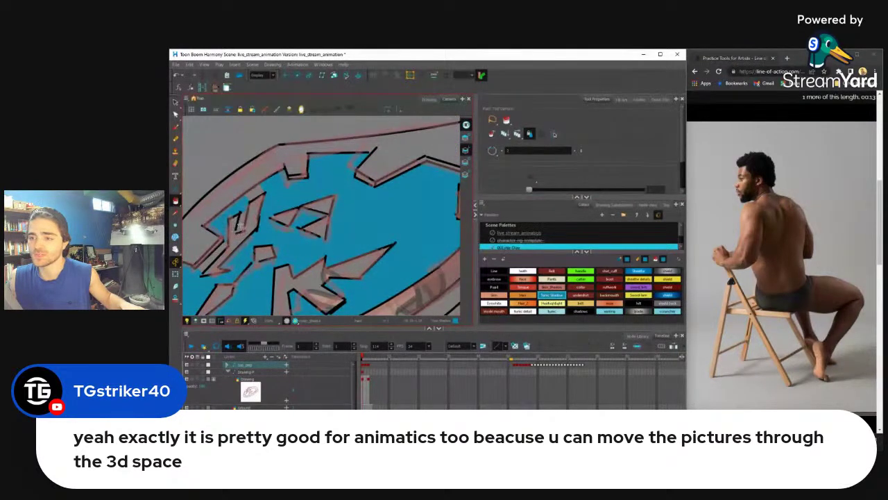
{"action": "scroll", "coordinate": [222, 256], "scroll_direction": "down", "scroll_amount": 3}
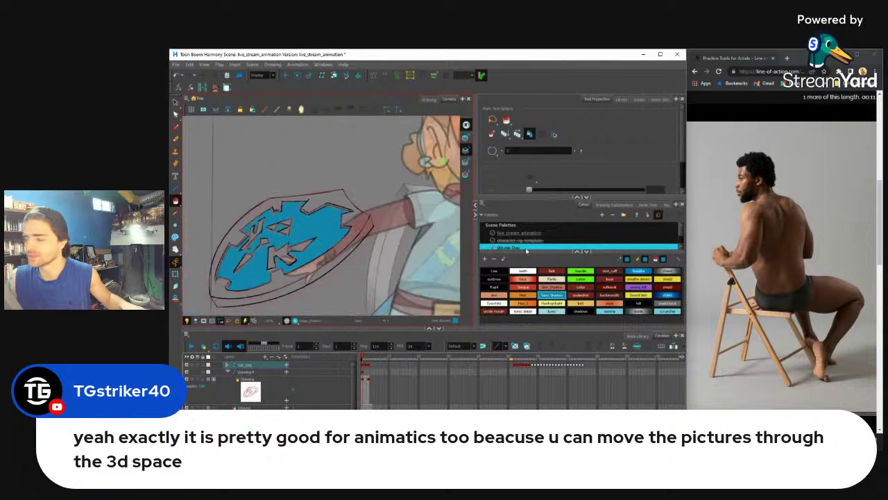
- Fill the large angular crest shape, the small block and the lower spike with the dark red shield colour
{"action": "left_click", "coordinate": [669, 287]}
{"action": "scroll", "coordinate": [251, 253], "scroll_direction": "up", "scroll_amount": 3}
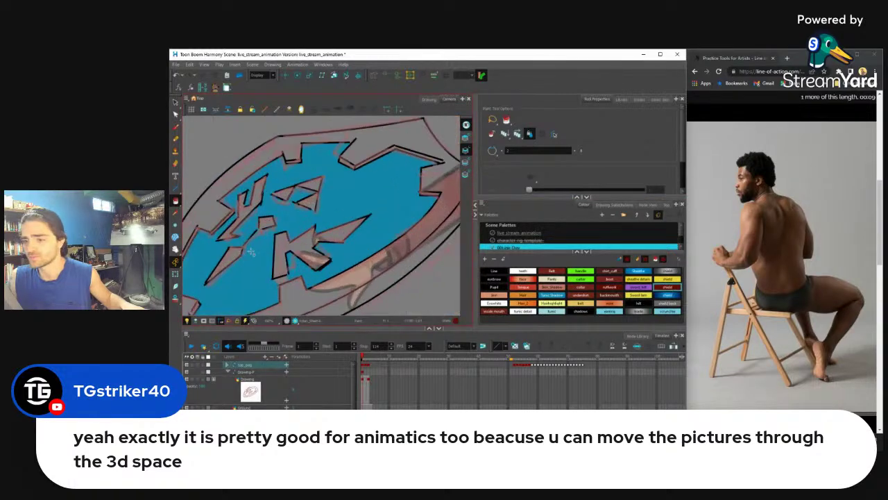
{"action": "left_click", "coordinate": [282, 250]}
{"action": "scroll", "coordinate": [321, 233], "scroll_direction": "up", "scroll_amount": 3}
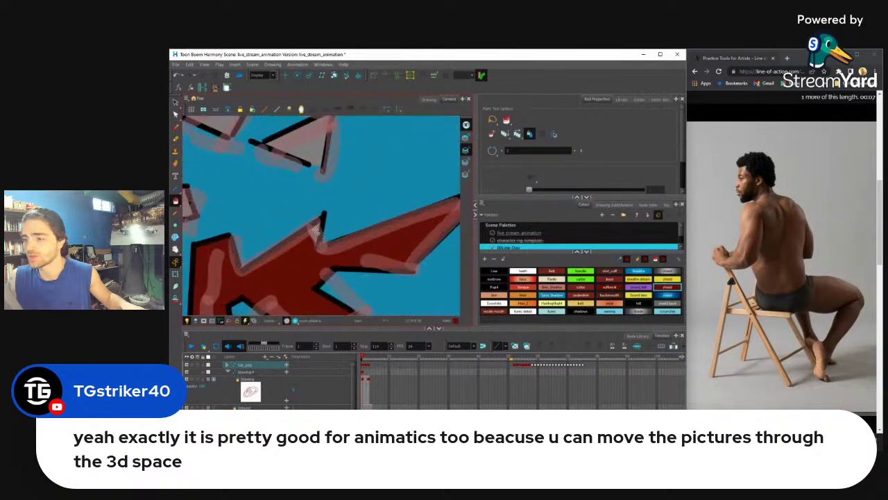
{"action": "scroll", "coordinate": [321, 234], "scroll_direction": "down", "scroll_amount": 3}
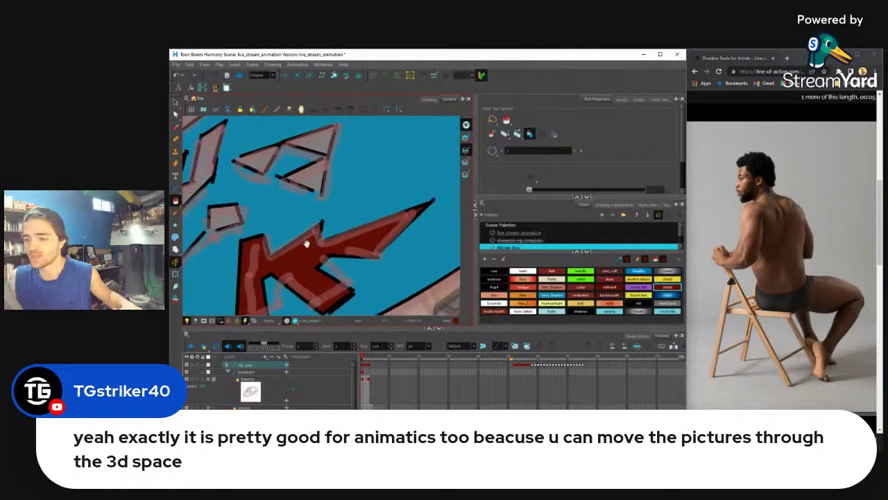
{"action": "scroll", "coordinate": [334, 201], "scroll_direction": "up", "scroll_amount": 2}
{"action": "scroll", "coordinate": [305, 211], "scroll_direction": "down", "scroll_amount": 3}
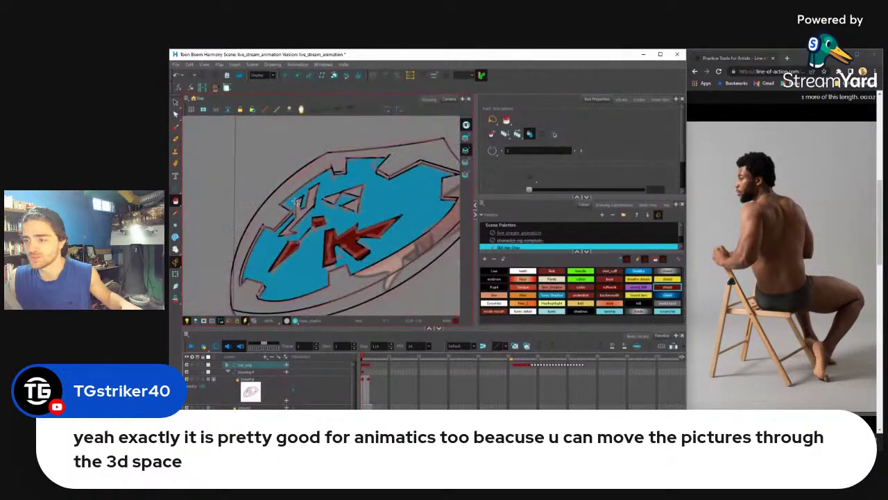
- Fill the forked crest shape near the shield's upper left border with the same dark red
{"action": "scroll", "coordinate": [299, 203], "scroll_direction": "up", "scroll_amount": 3}
{"action": "left_click", "coordinate": [300, 204]}
{"action": "scroll", "coordinate": [300, 204], "scroll_direction": "down", "scroll_amount": 3}
{"action": "scroll", "coordinate": [280, 254], "scroll_direction": "up", "scroll_amount": 3}
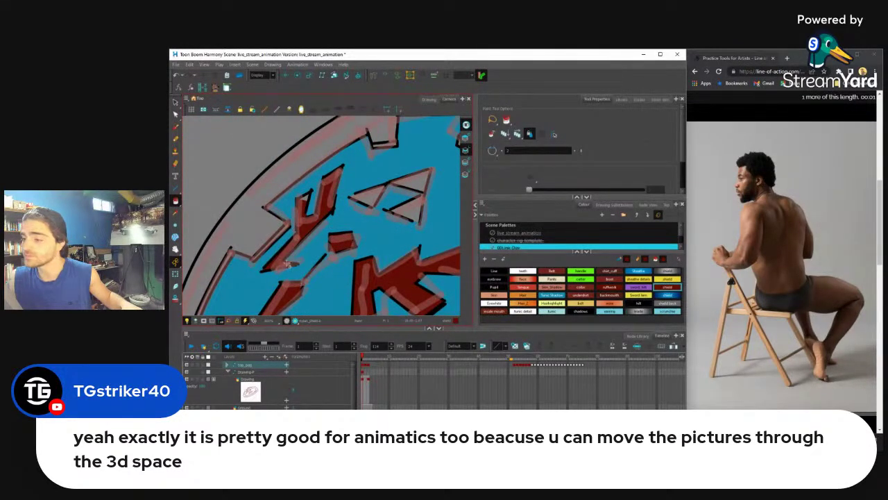
{"action": "scroll", "coordinate": [287, 263], "scroll_direction": "up", "scroll_amount": 3}
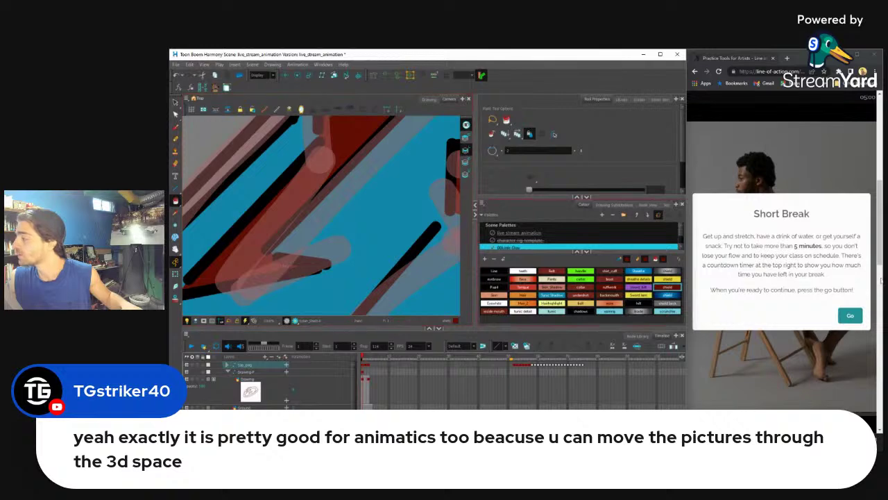
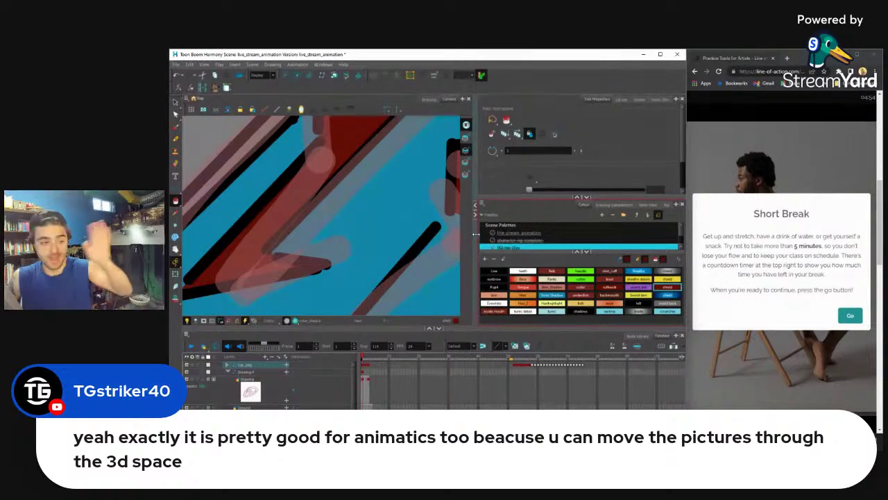
{"action": "scroll", "coordinate": [330, 236], "scroll_direction": "down", "scroll_amount": 3}
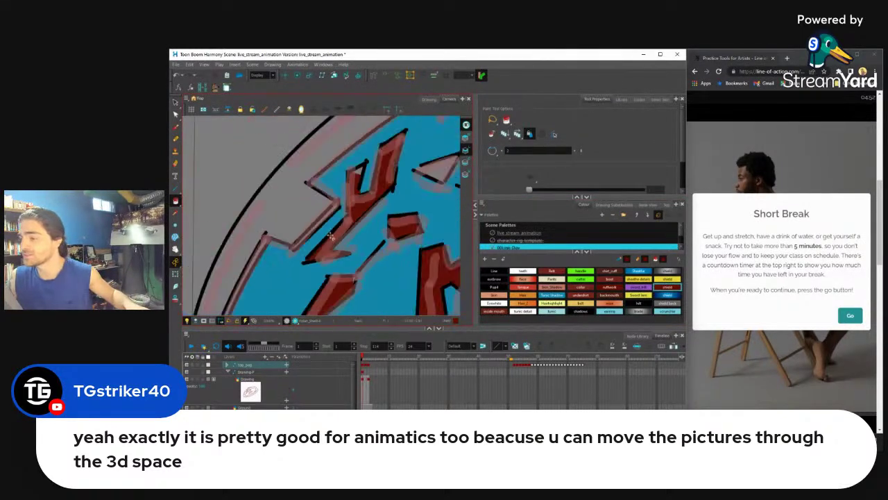
{"action": "scroll", "coordinate": [330, 236], "scroll_direction": "down", "scroll_amount": 2}
- Fill the three small triangles of the shield's crest with the yellow shield colour
{"action": "left_click", "coordinate": [667, 279]}
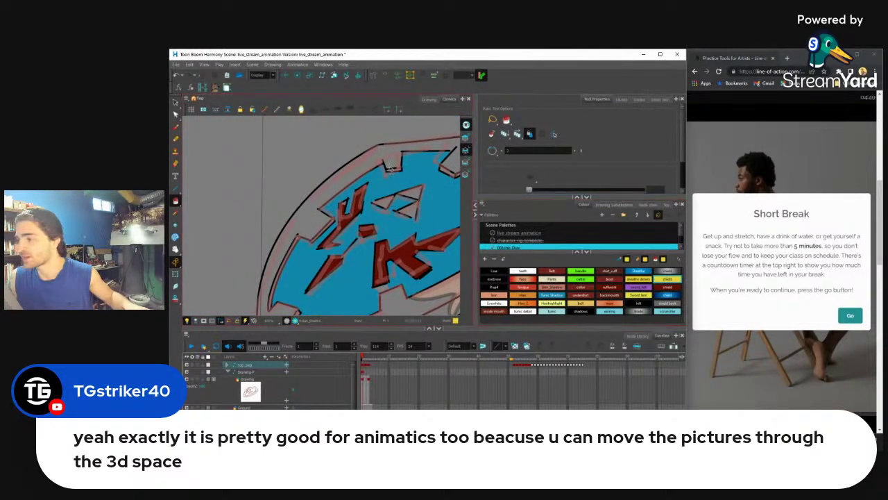
{"action": "scroll", "coordinate": [388, 222], "scroll_direction": "up", "scroll_amount": 4}
{"action": "left_click", "coordinate": [419, 204]}
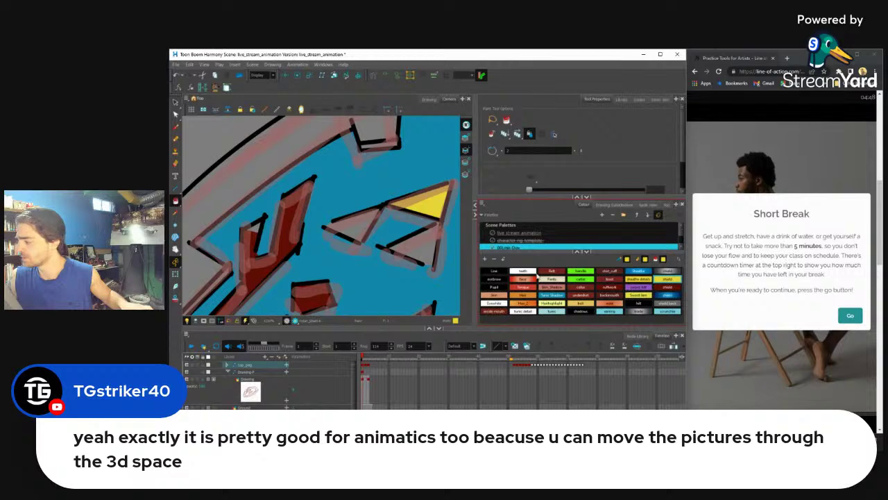
{"action": "left_click", "coordinate": [351, 227]}
{"action": "left_click", "coordinate": [411, 250]}
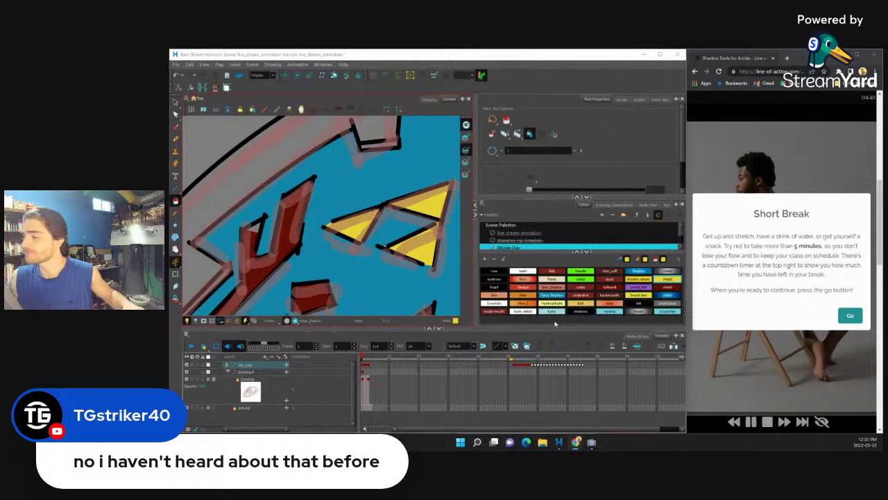
- Fill the shield's notched outer border with the silver-grey gradient shield colour
{"action": "left_click", "coordinate": [638, 303]}
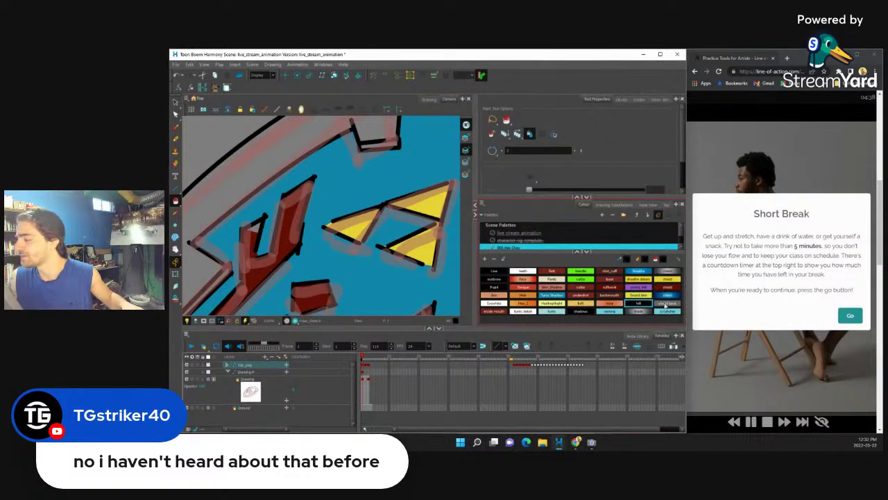
{"action": "left_click", "coordinate": [667, 271]}
{"action": "scroll", "coordinate": [351, 181], "scroll_direction": "down", "scroll_amount": 5}
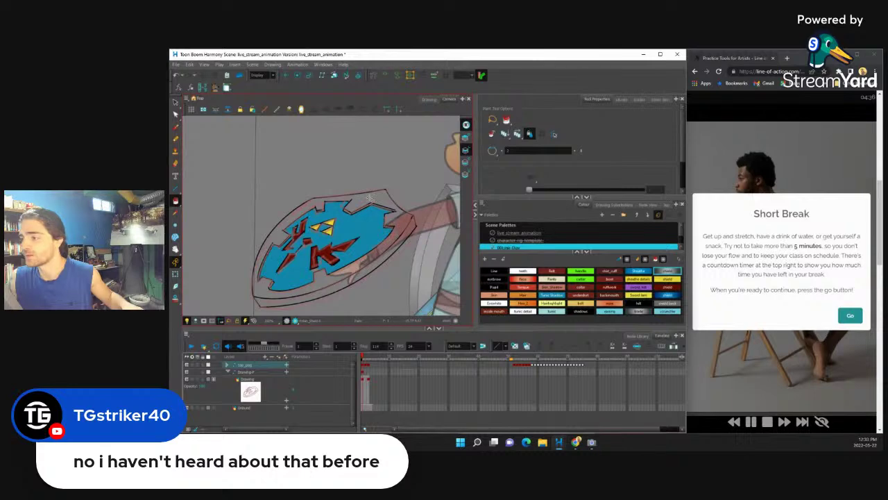
{"action": "left_click", "coordinate": [369, 198]}
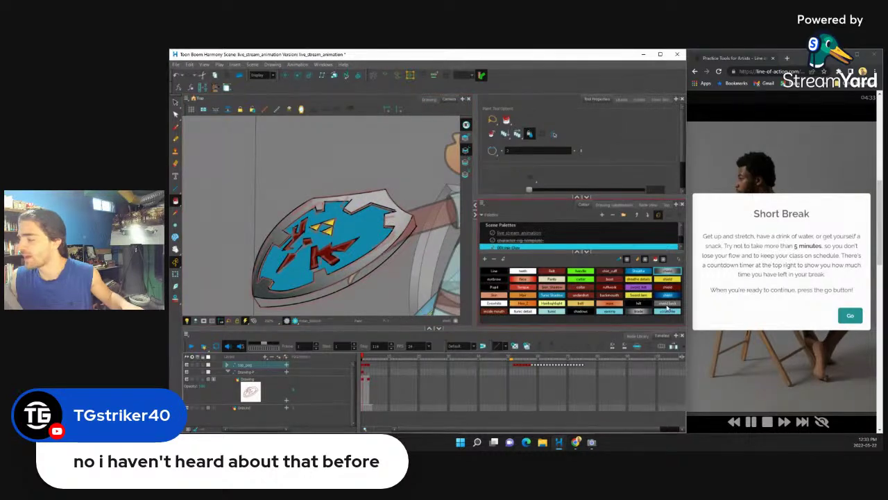
- Fill the rim thickness along the shield's lower edge with the grey shield back colour
{"action": "left_click", "coordinate": [668, 306]}
{"action": "scroll", "coordinate": [298, 236], "scroll_direction": "up", "scroll_amount": 3}
{"action": "scroll", "coordinate": [322, 256], "scroll_direction": "down", "scroll_amount": 5}
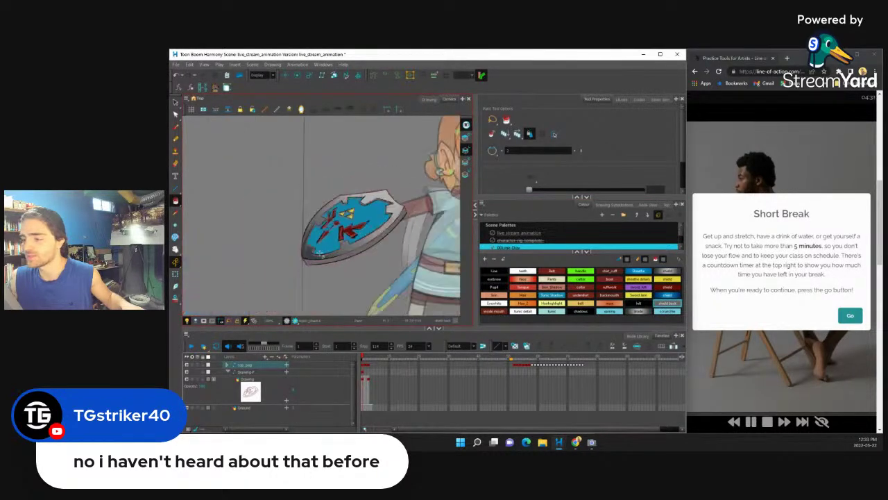
{"action": "scroll", "coordinate": [322, 255], "scroll_direction": "up", "scroll_amount": 3}
{"action": "scroll", "coordinate": [243, 232], "scroll_direction": "down", "scroll_amount": 5}
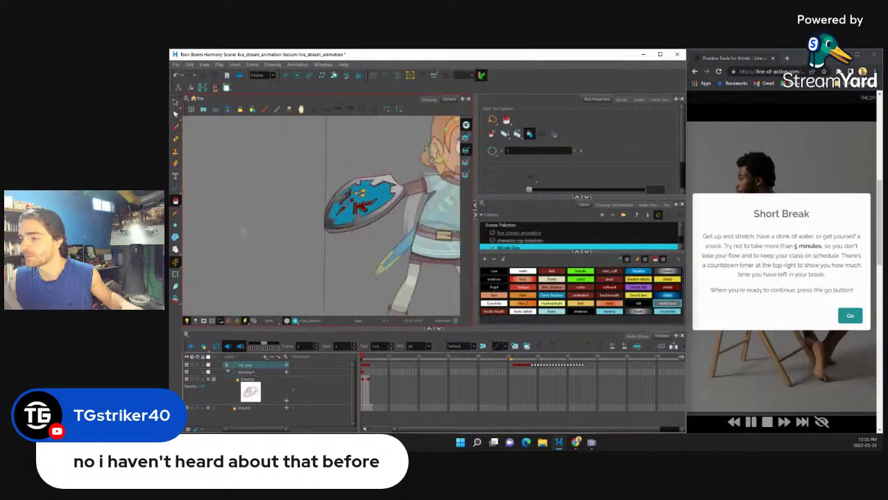
- Move the painted shield drawing slightly up and inward along the rear forearm with the Transform tool
{"action": "key", "text": "shift+t"}
{"action": "scroll", "coordinate": [306, 229], "scroll_direction": "down", "scroll_amount": 5}
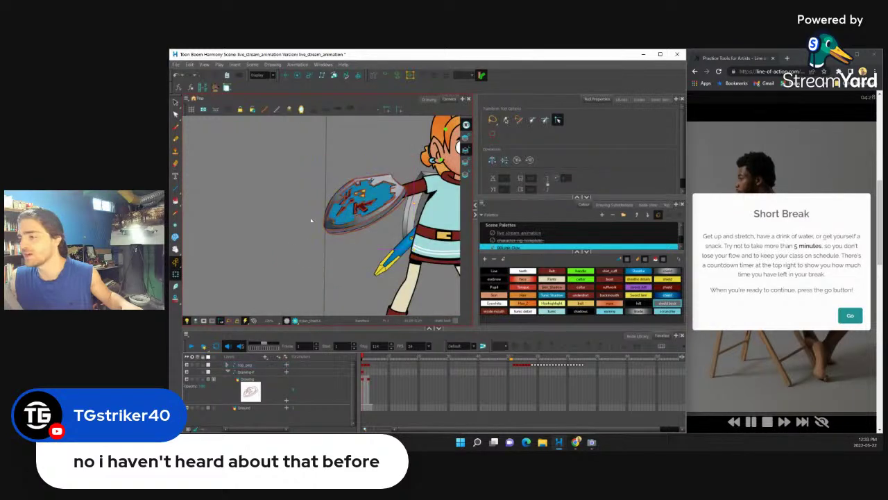
{"action": "scroll", "coordinate": [294, 224], "scroll_direction": "up", "scroll_amount": 2}
{"action": "scroll", "coordinate": [294, 223], "scroll_direction": "up", "scroll_amount": 4}
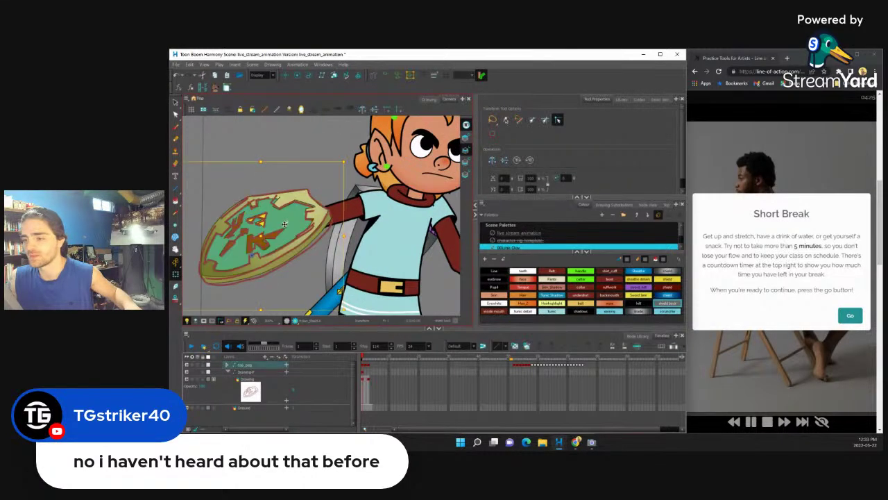
{"action": "left_click", "coordinate": [281, 223]}
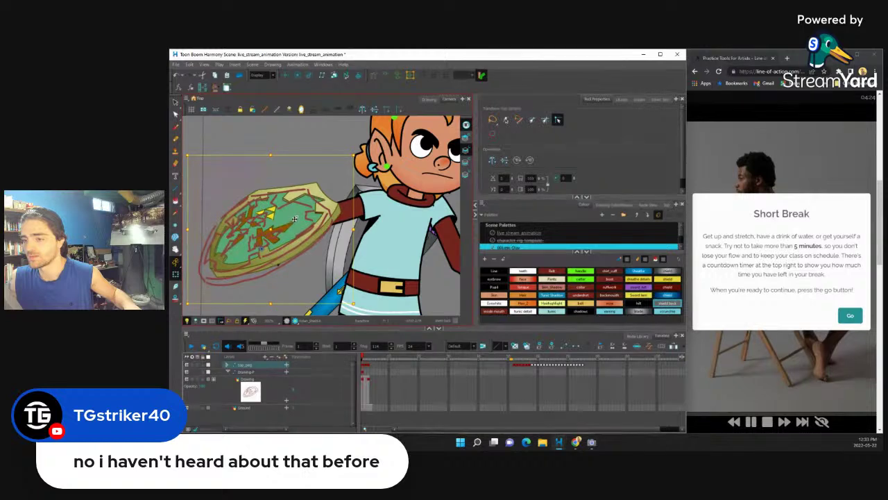
{"action": "left_click", "coordinate": [222, 168]}
- Rotate the shield slightly clockwise over the rear forearm and deselect it
{"action": "scroll", "coordinate": [222, 167], "scroll_direction": "down", "scroll_amount": 4}
{"action": "scroll", "coordinate": [255, 179], "scroll_direction": "down", "scroll_amount": 3}
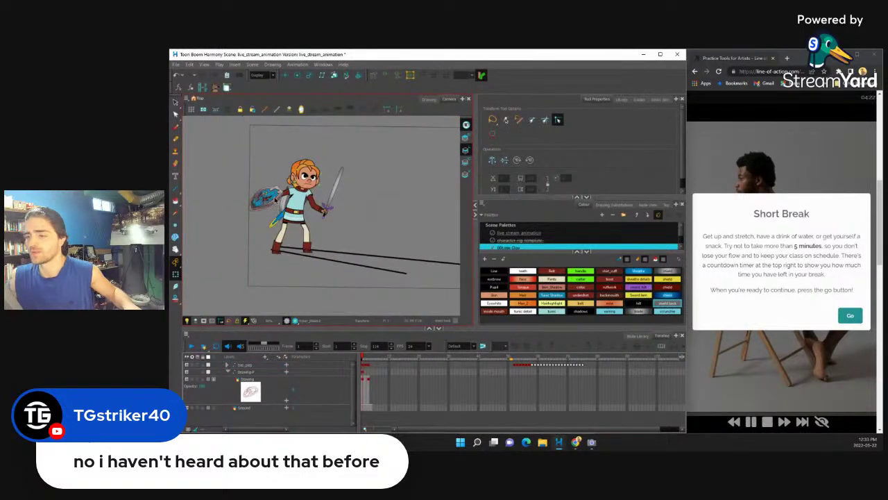
{"action": "scroll", "coordinate": [261, 195], "scroll_direction": "up", "scroll_amount": 5}
{"action": "left_click", "coordinate": [260, 195]}
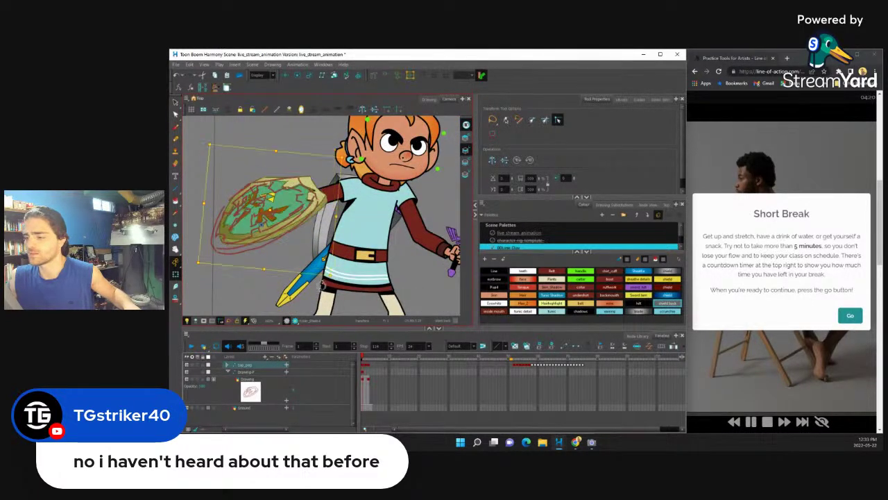
{"action": "key", "text": "Escape"}
{"action": "scroll", "coordinate": [282, 222], "scroll_direction": "down", "scroll_amount": 5}
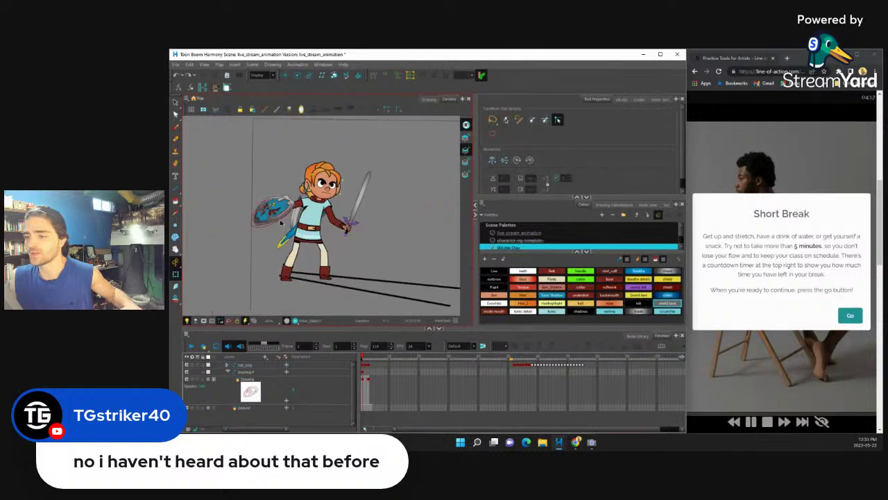
{"action": "scroll", "coordinate": [321, 215], "scroll_direction": "up", "scroll_amount": 6}
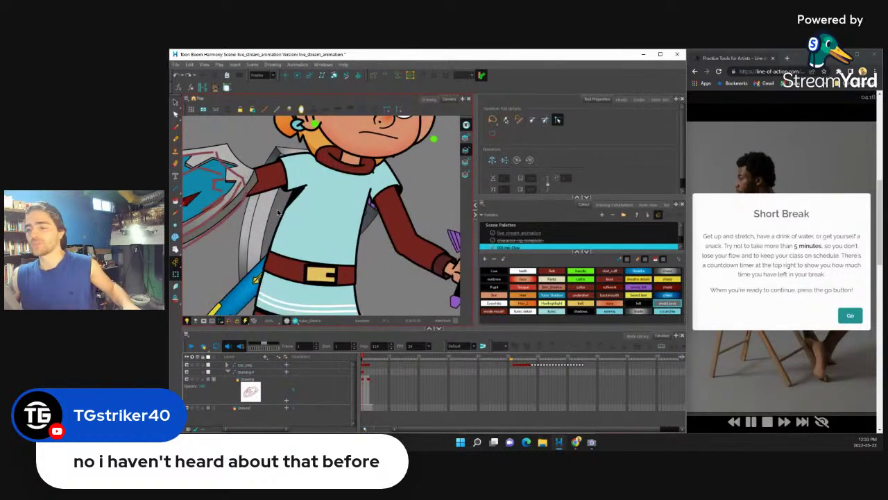
- Rotate and shift the blue-and-yellow sheath with its hilt so it slants behind the torso and sticks out past the rear hip
{"action": "scroll", "coordinate": [279, 254], "scroll_direction": "down", "scroll_amount": 6}
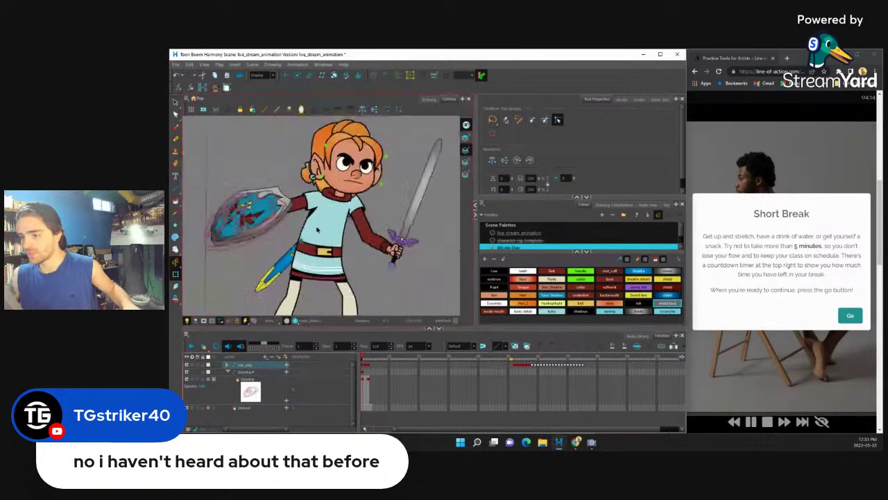
{"action": "scroll", "coordinate": [304, 239], "scroll_direction": "up", "scroll_amount": 3}
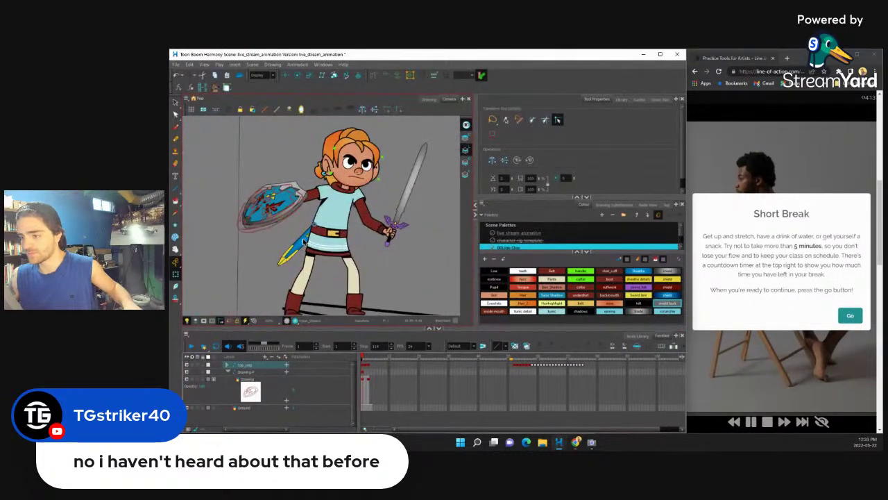
{"action": "left_click", "coordinate": [364, 281]}
{"action": "left_click_drag", "start_coordinate": [383, 275], "coordinate": [351, 285]}
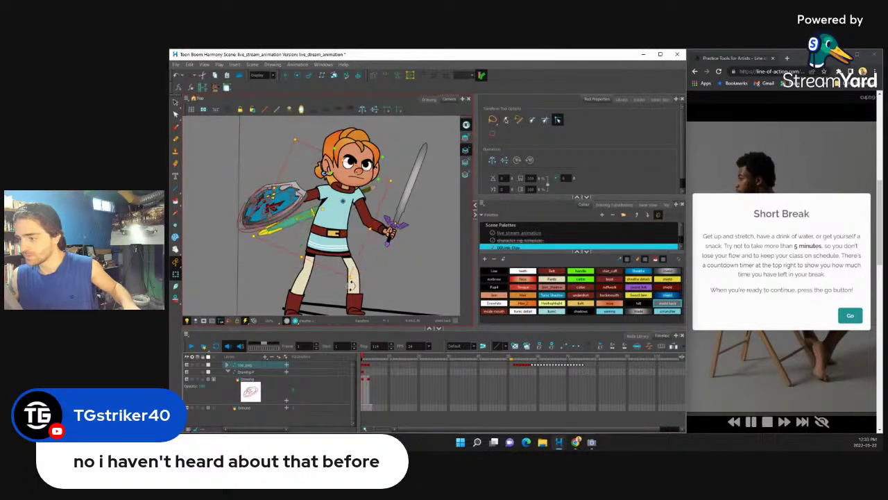
{"action": "left_click_drag", "start_coordinate": [321, 210], "coordinate": [331, 233]}
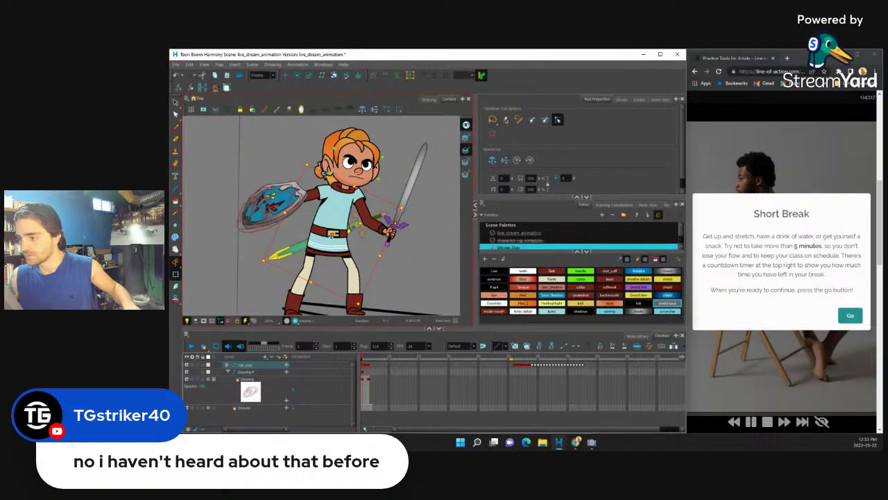
{"action": "key", "text": "Return"}
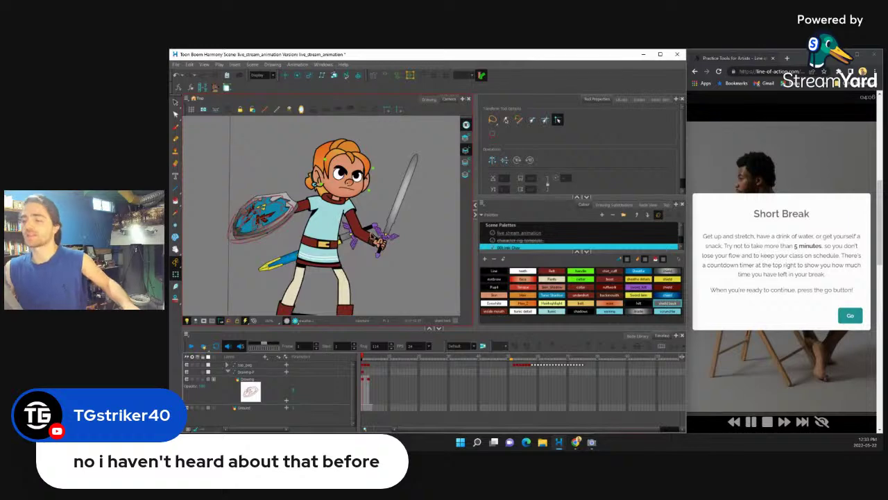
- Rotate the sheath's lower end down toward the rear leg and deselect it
{"action": "scroll", "coordinate": [352, 238], "scroll_direction": "down", "scroll_amount": 5}
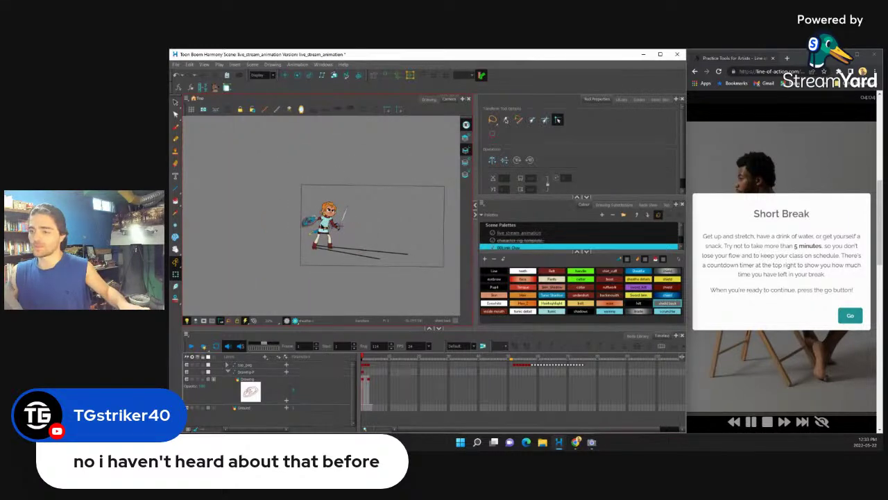
{"action": "scroll", "coordinate": [326, 222], "scroll_direction": "up", "scroll_amount": 5}
{"action": "key", "text": "Return"}
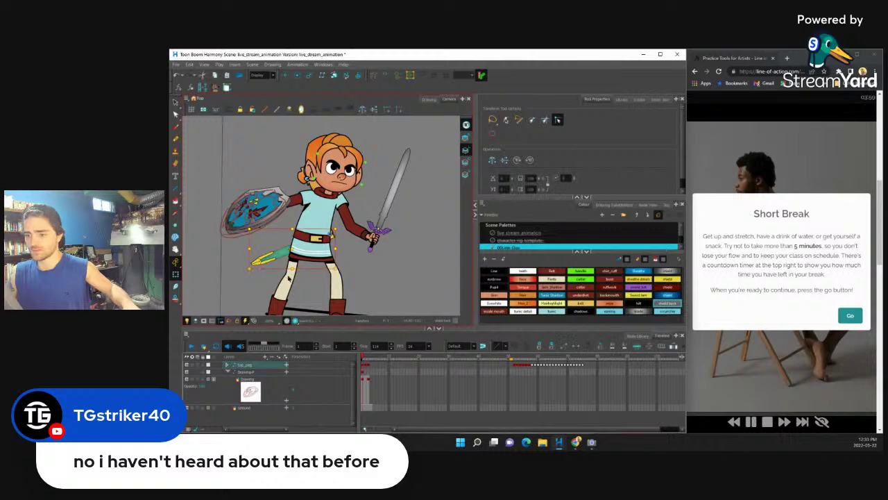
{"action": "left_click_drag", "start_coordinate": [338, 275], "coordinate": [318, 258]}
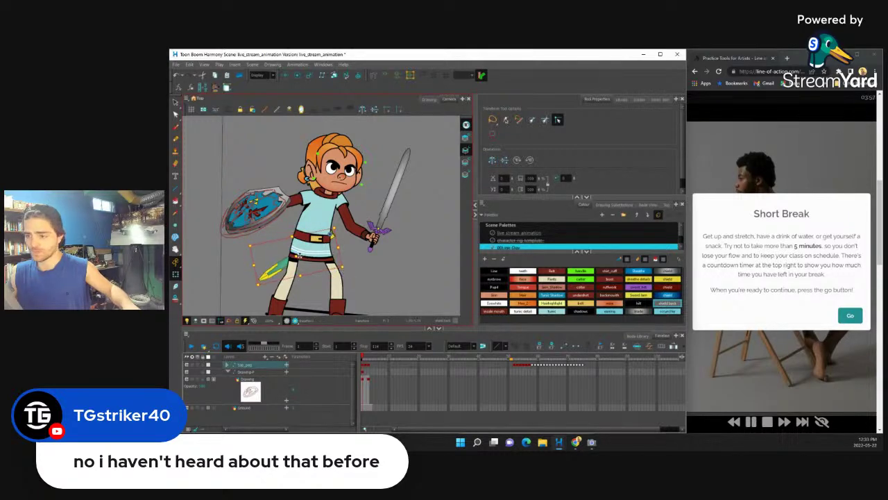
{"action": "scroll", "coordinate": [380, 241], "scroll_direction": "down", "scroll_amount": 3}
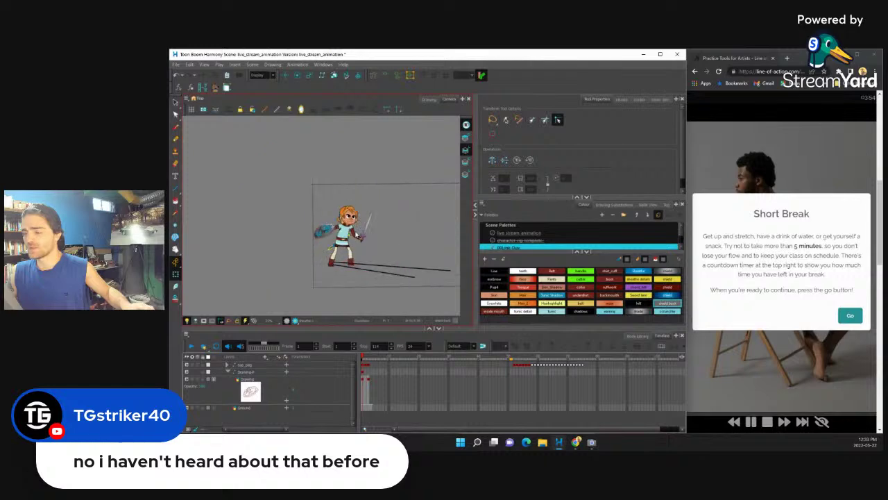
{"action": "scroll", "coordinate": [401, 229], "scroll_direction": "up", "scroll_amount": 2}
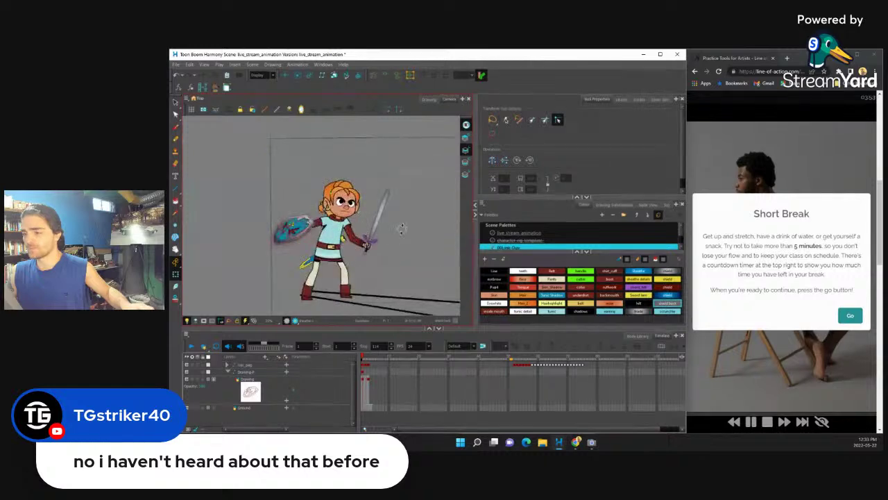
- Go to the second pose on frame 2 and nudge the facial features and pupils slightly upward on the head
{"action": "left_click", "coordinate": [366, 365]}
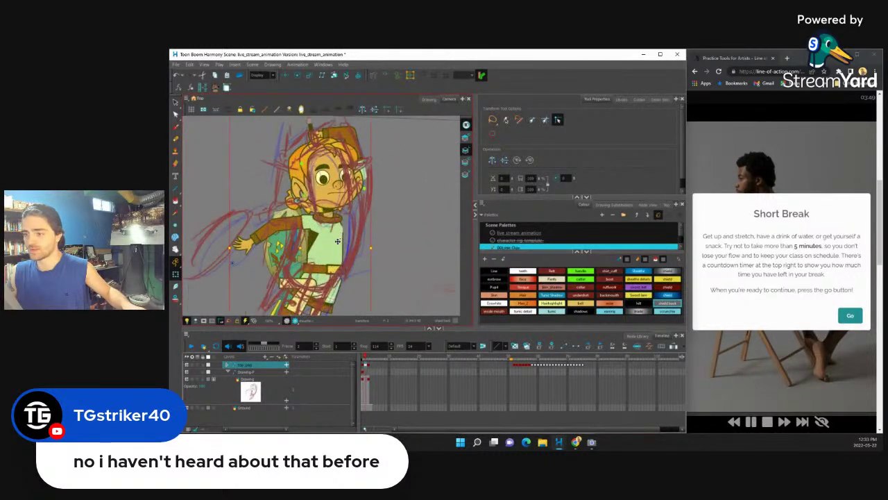
{"action": "scroll", "coordinate": [338, 185], "scroll_direction": "up", "scroll_amount": 2}
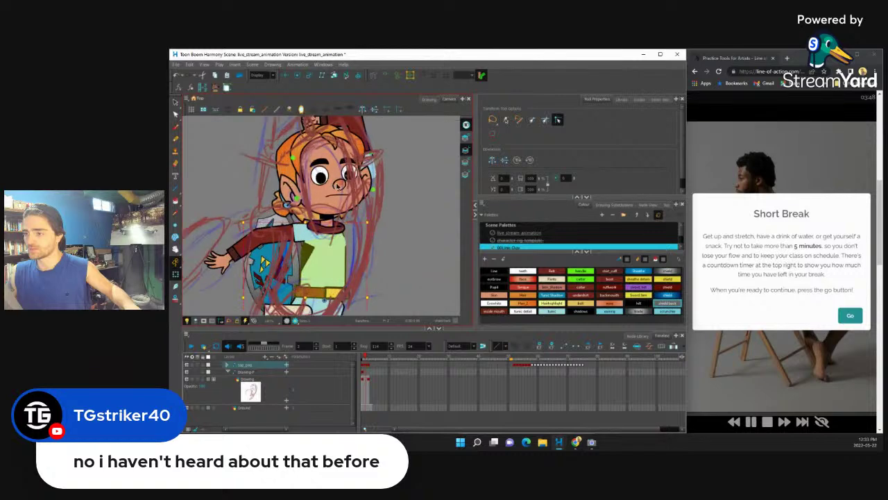
{"action": "scroll", "coordinate": [336, 187], "scroll_direction": "up", "scroll_amount": 4}
{"action": "scroll", "coordinate": [329, 193], "scroll_direction": "down", "scroll_amount": 3}
{"action": "left_click_drag", "start_coordinate": [310, 151], "coordinate": [309, 178]}
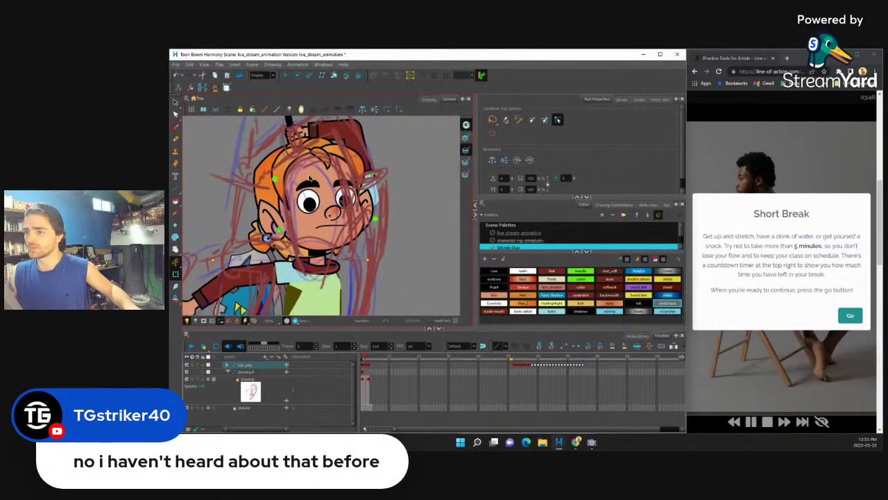
{"action": "scroll", "coordinate": [310, 179], "scroll_direction": "up", "scroll_amount": 3}
{"action": "scroll", "coordinate": [312, 191], "scroll_direction": "down", "scroll_amount": 3}
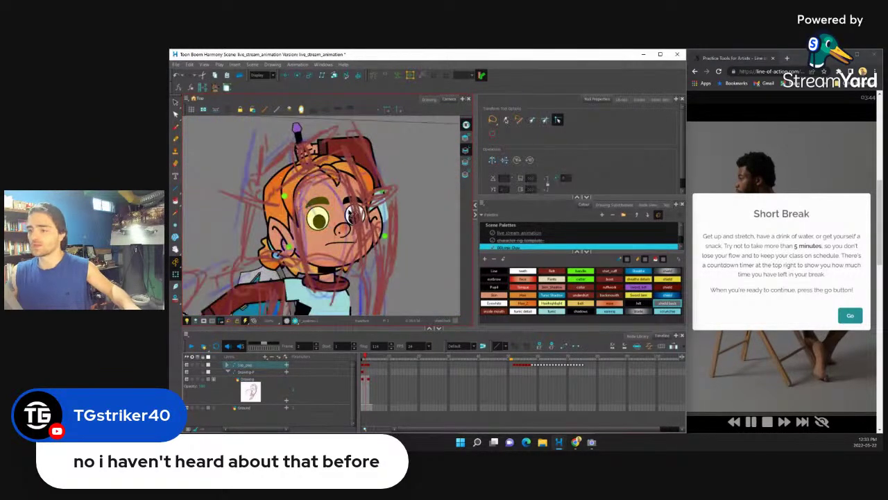
{"action": "scroll", "coordinate": [350, 214], "scroll_direction": "up", "scroll_amount": 4}
{"action": "left_click", "coordinate": [320, 212]}
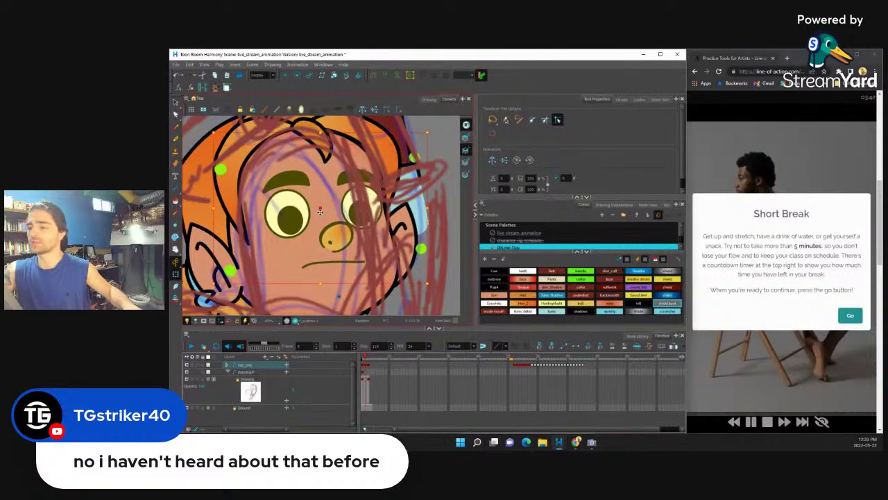
{"action": "key", "text": "ctrl+z"}
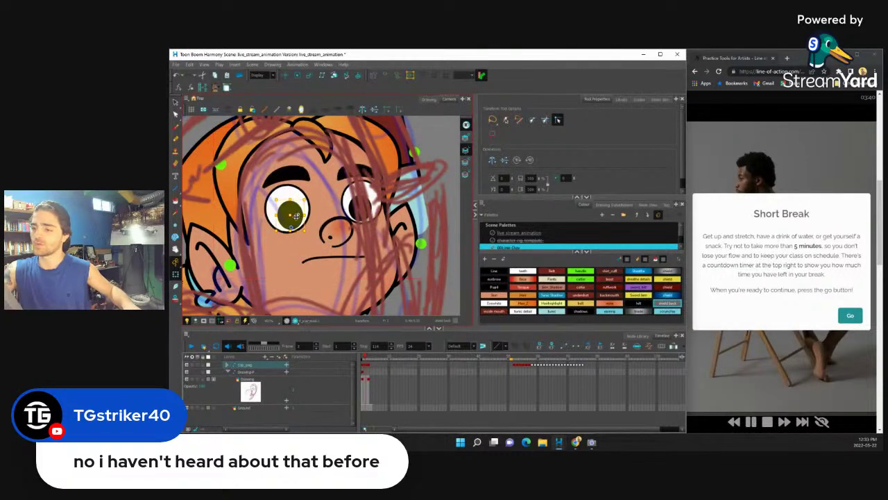
{"action": "key", "text": "ctrl+z"}
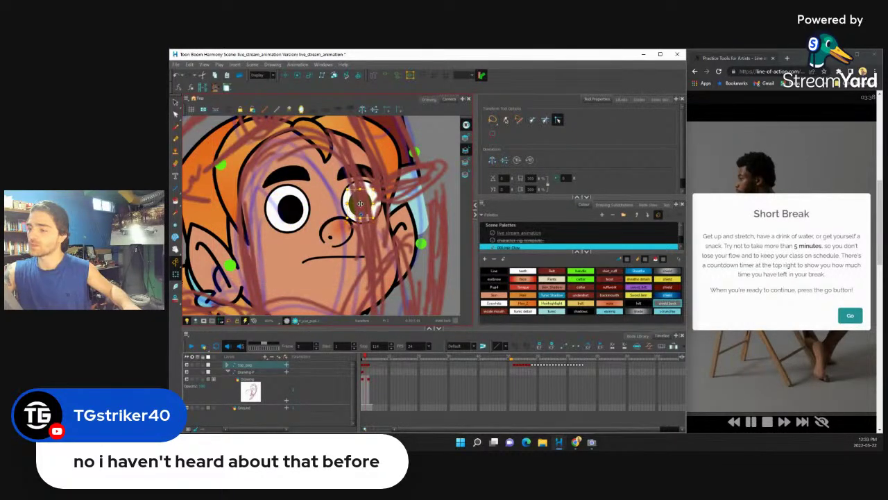
- Raise the lower eyelids over the bottoms of both eyes and reposition the pupils to match
{"action": "left_click", "coordinate": [307, 218]}
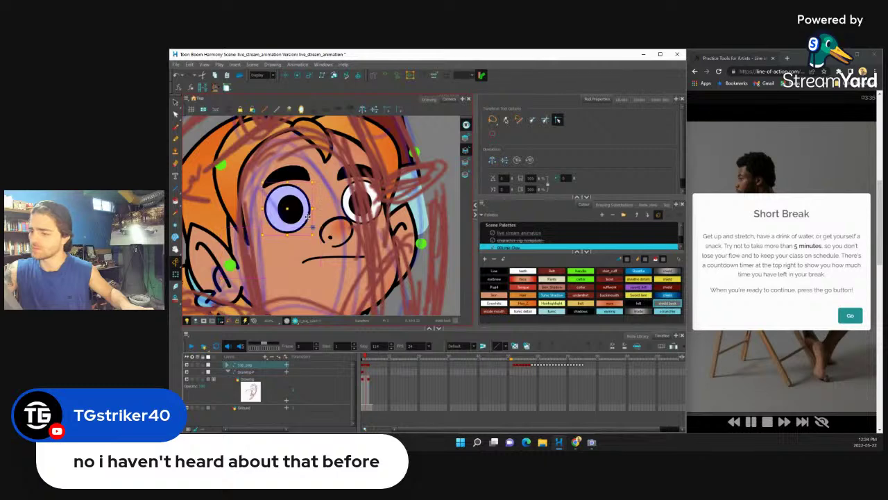
{"action": "left_click", "coordinate": [293, 238]}
{"action": "left_click_drag", "start_coordinate": [276, 253], "coordinate": [281, 238]}
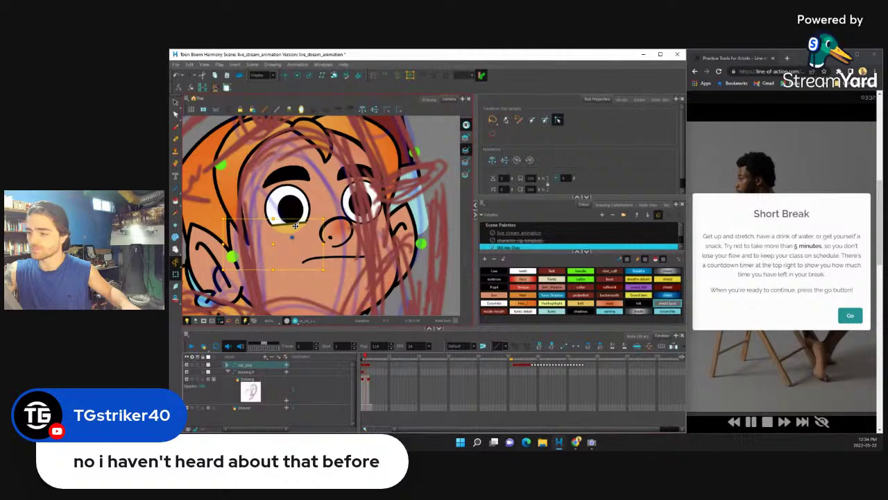
{"action": "left_click", "coordinate": [361, 224]}
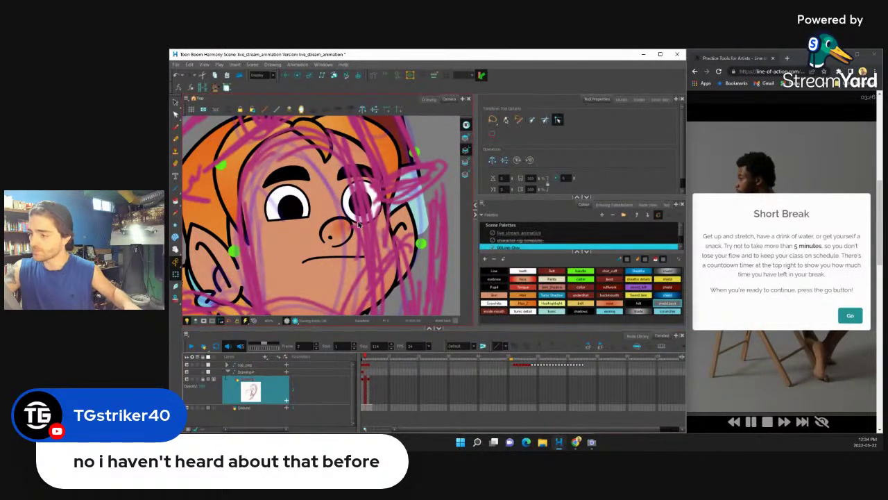
{"action": "left_click", "coordinate": [364, 223]}
{"action": "left_click", "coordinate": [382, 232]}
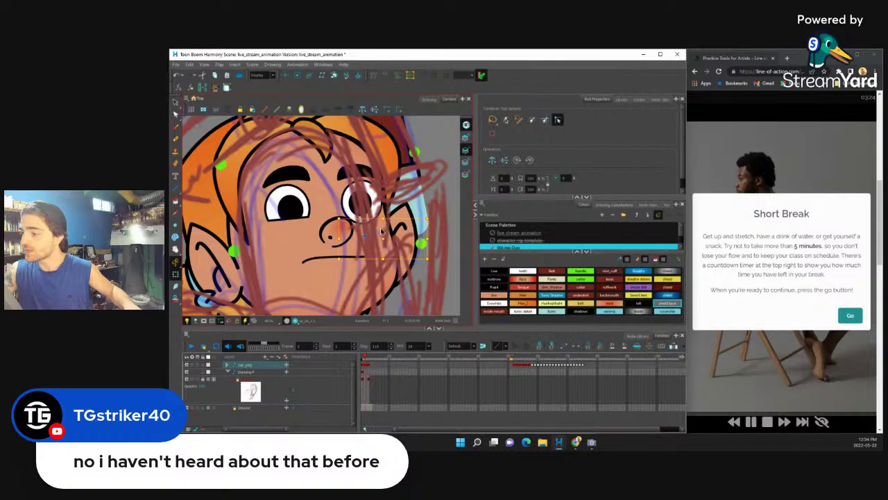
{"action": "left_click", "coordinate": [382, 231]}
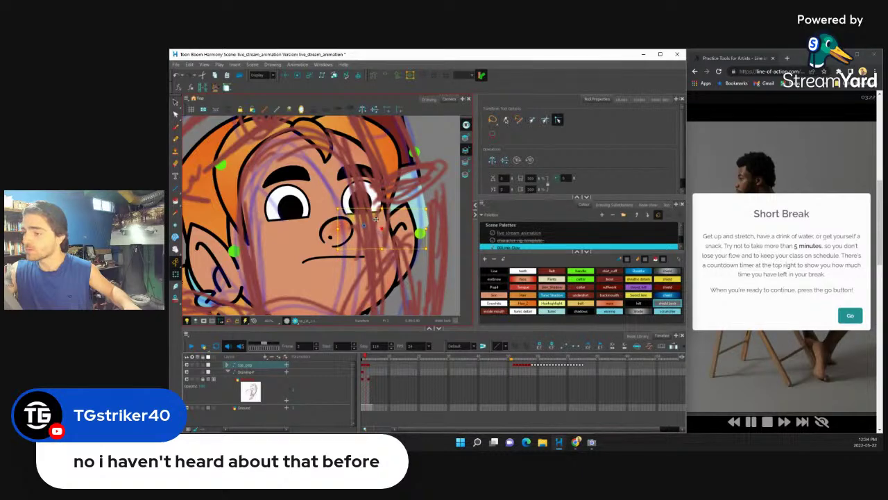
{"action": "left_click", "coordinate": [292, 208]}
{"action": "left_click", "coordinate": [359, 201]}
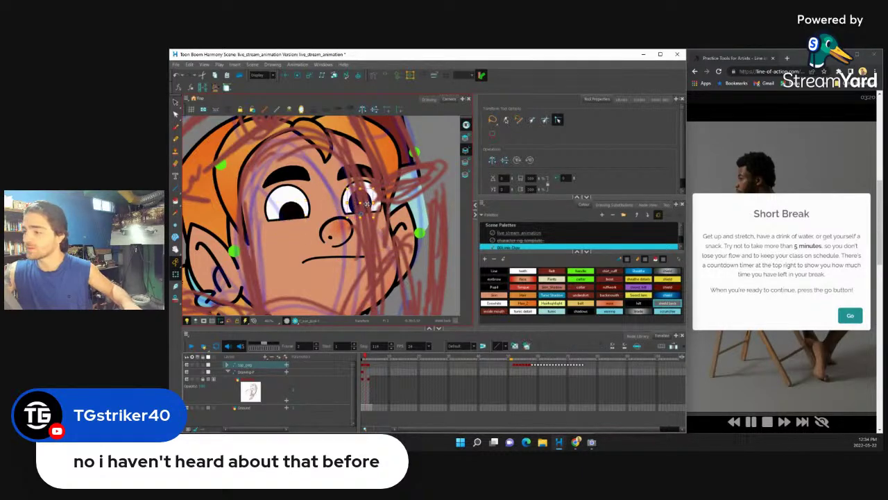
- Tilt both eyebrows down toward the nose to give the second pose a determined look
{"action": "left_click_drag", "start_coordinate": [347, 234], "coordinate": [361, 271]}
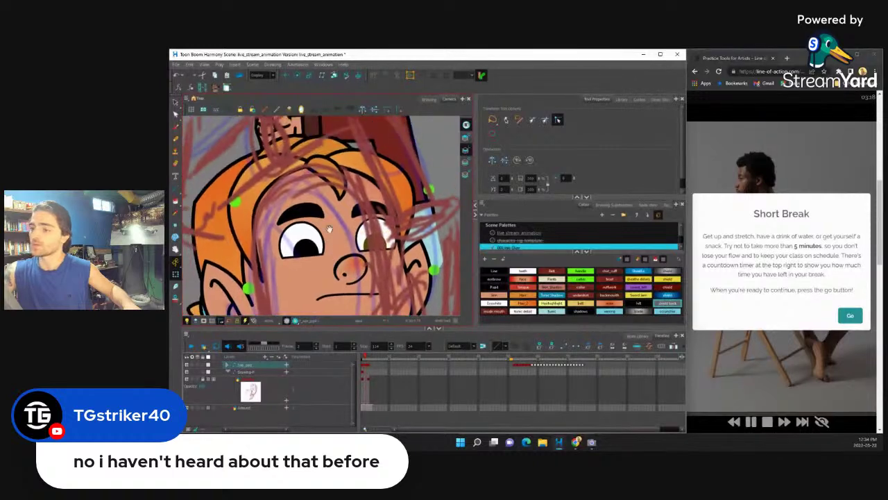
{"action": "left_click", "coordinate": [327, 223]}
{"action": "mouse_move", "coordinate": [326, 223]}
{"action": "left_mouse_down"}
{"action": "mouse_move", "coordinate": [328, 212]}
{"action": "mouse_move", "coordinate": [385, 208]}
{"action": "mouse_move", "coordinate": [368, 217]}
{"action": "mouse_move", "coordinate": [399, 218]}
{"action": "mouse_move", "coordinate": [392, 210]}
{"action": "left_mouse_up"}
{"action": "left_click", "coordinate": [392, 197]}
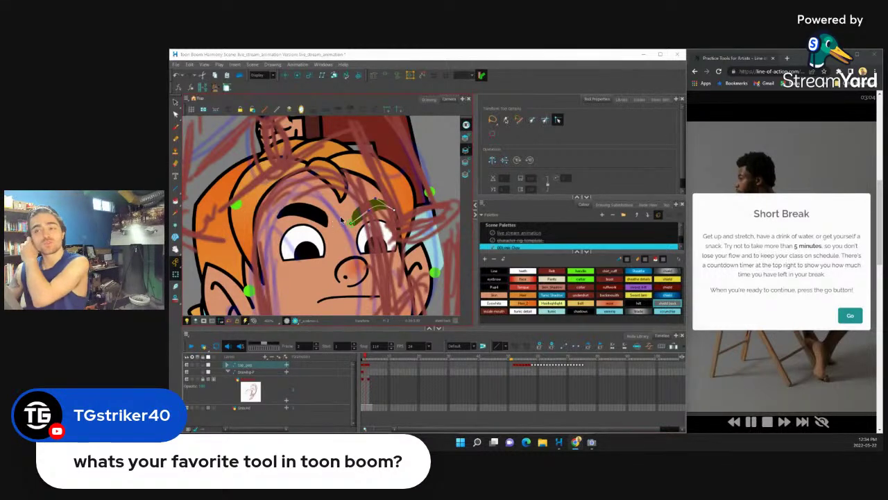
{"action": "scroll", "coordinate": [341, 220], "scroll_direction": "down", "scroll_amount": 6}
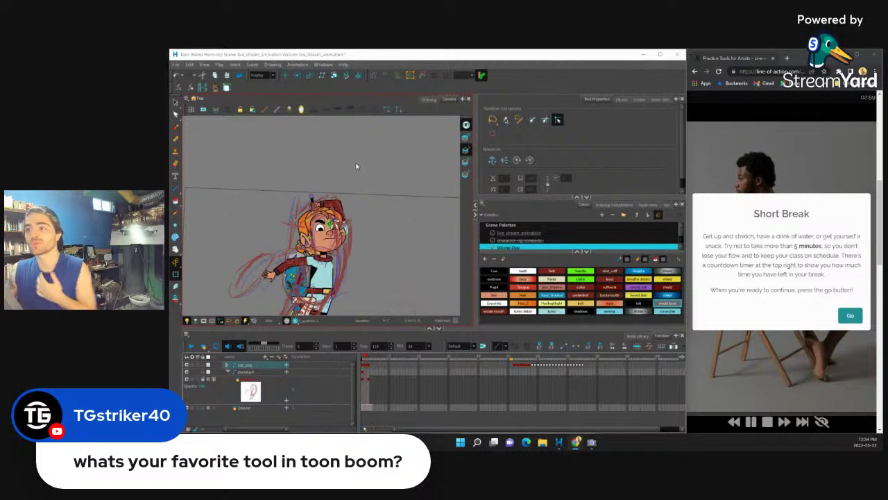
{"action": "left_click", "coordinate": [295, 65]}
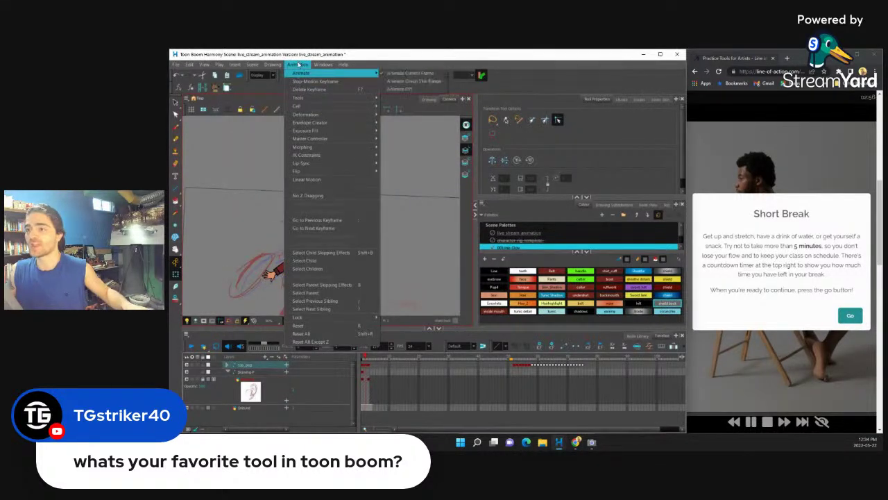
{"action": "mouse_move", "coordinate": [318, 118]}
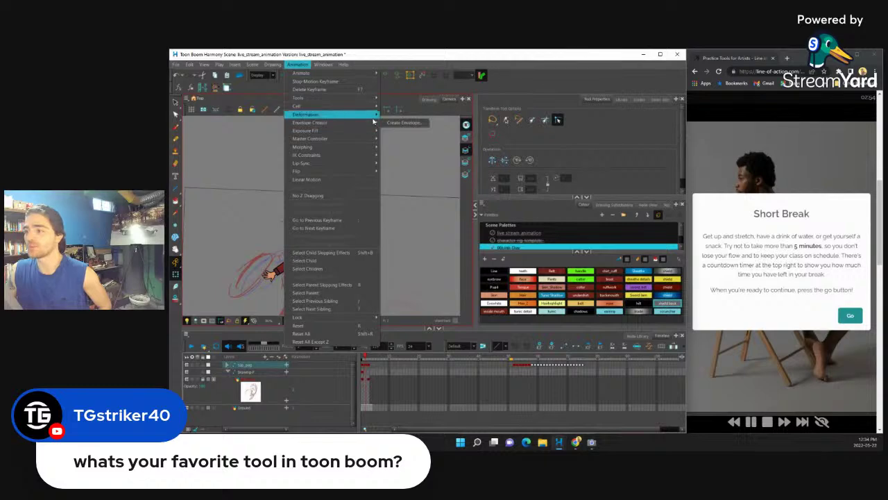
{"action": "mouse_move", "coordinate": [366, 126]}
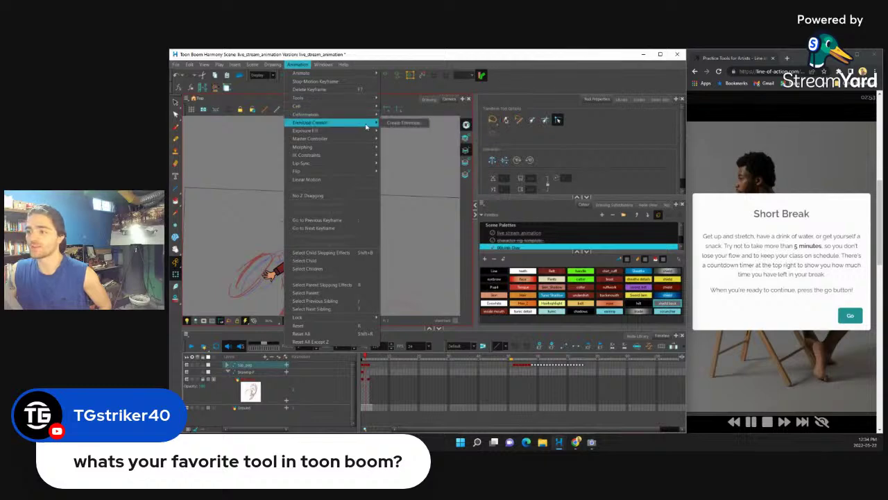
{"action": "left_click", "coordinate": [399, 141]}
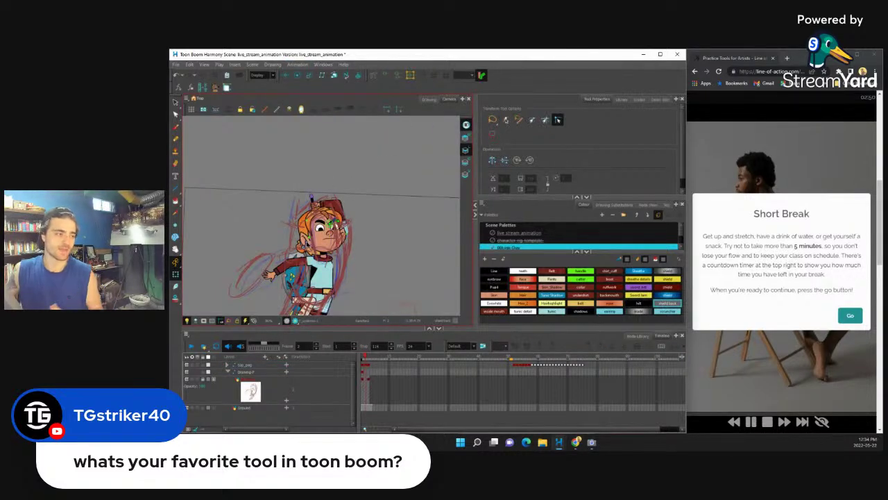
- Move the collar slightly upward around the second pose's neck and deselect it
{"action": "scroll", "coordinate": [300, 271], "scroll_direction": "up", "scroll_amount": 4}
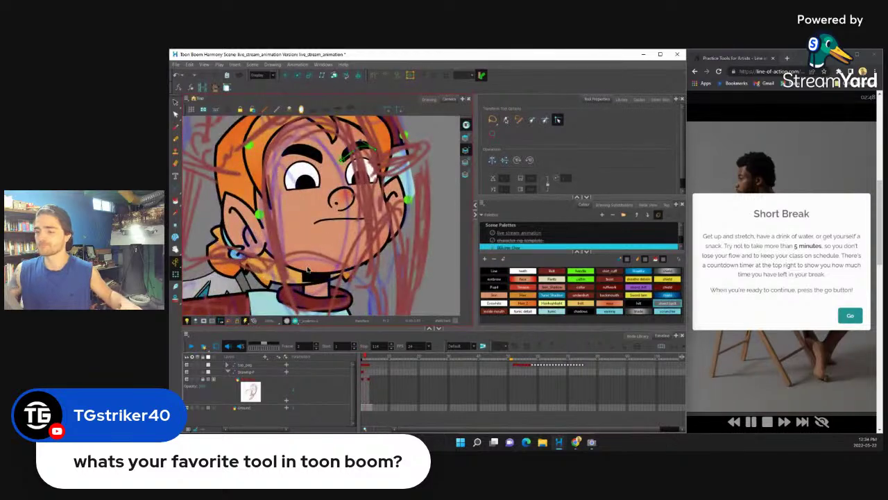
{"action": "scroll", "coordinate": [299, 271], "scroll_direction": "down", "scroll_amount": 1}
{"action": "scroll", "coordinate": [300, 271], "scroll_direction": "up", "scroll_amount": 1}
{"action": "left_click", "coordinate": [297, 258]}
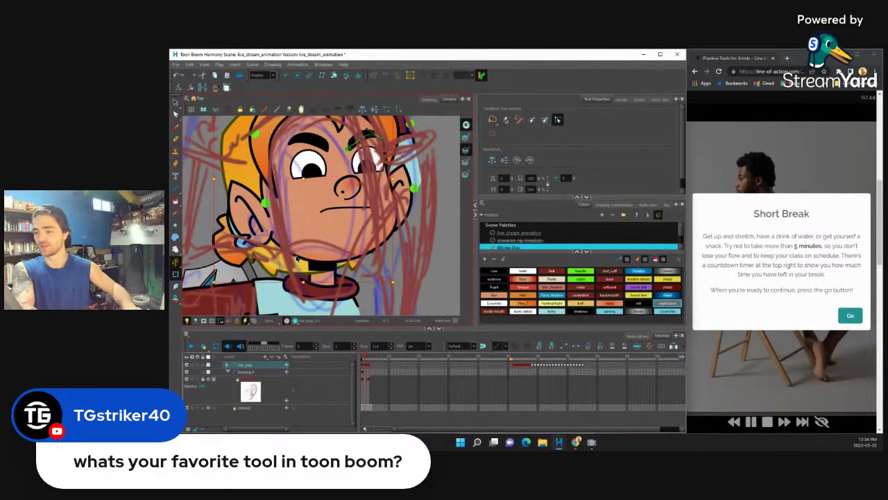
{"action": "scroll", "coordinate": [423, 170], "scroll_direction": "up", "scroll_amount": 5}
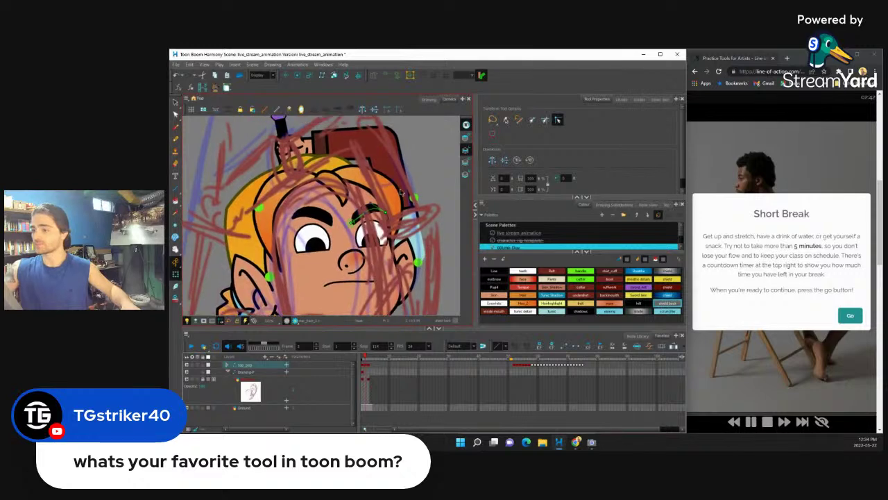
{"action": "scroll", "coordinate": [417, 187], "scroll_direction": "down", "scroll_amount": 5}
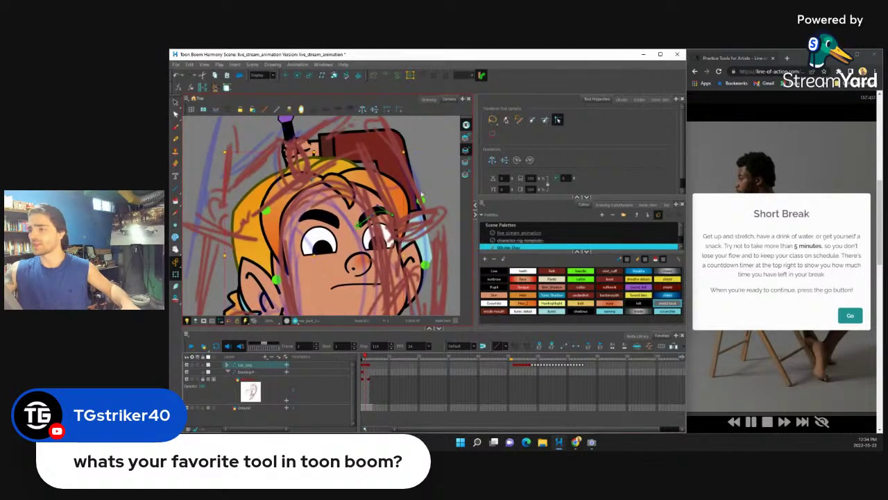
{"action": "scroll", "coordinate": [422, 175], "scroll_direction": "down", "scroll_amount": 5}
{"action": "left_click", "coordinate": [342, 217]}
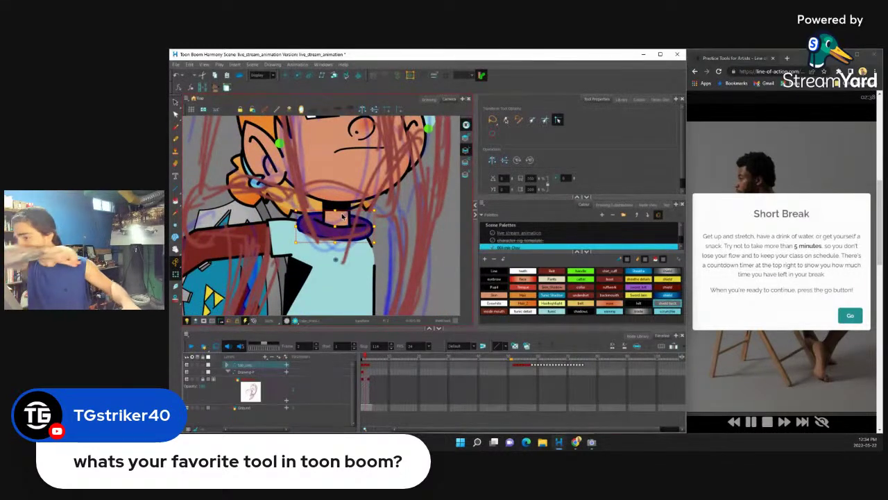
{"action": "left_click", "coordinate": [361, 218]}
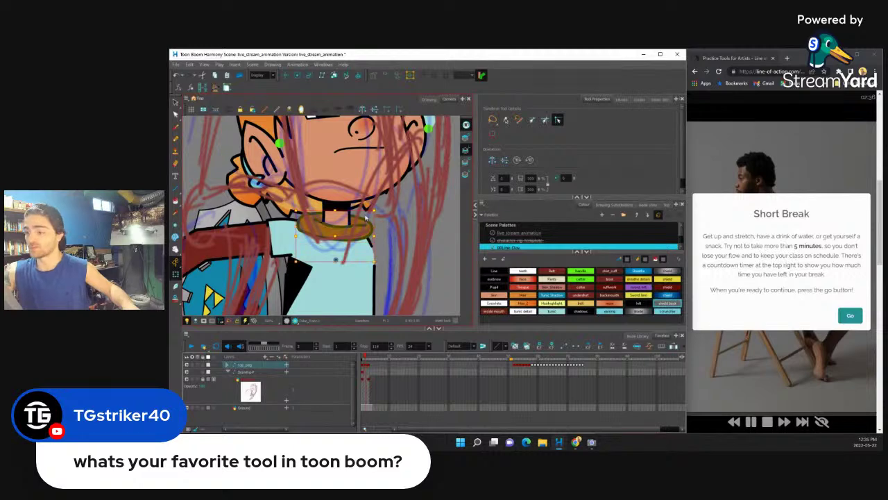
{"action": "left_click_drag", "start_coordinate": [334, 233], "coordinate": [336, 226]}
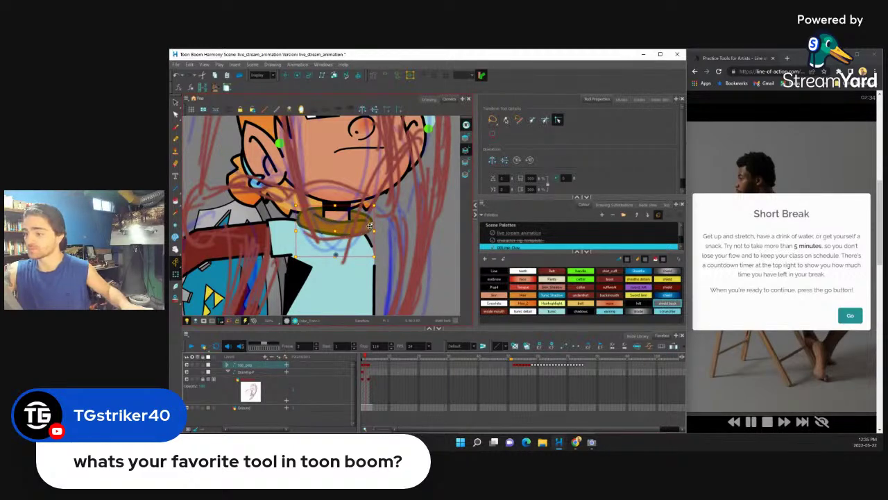
{"action": "key", "text": "Escape"}
{"action": "left_click", "coordinate": [365, 233]}
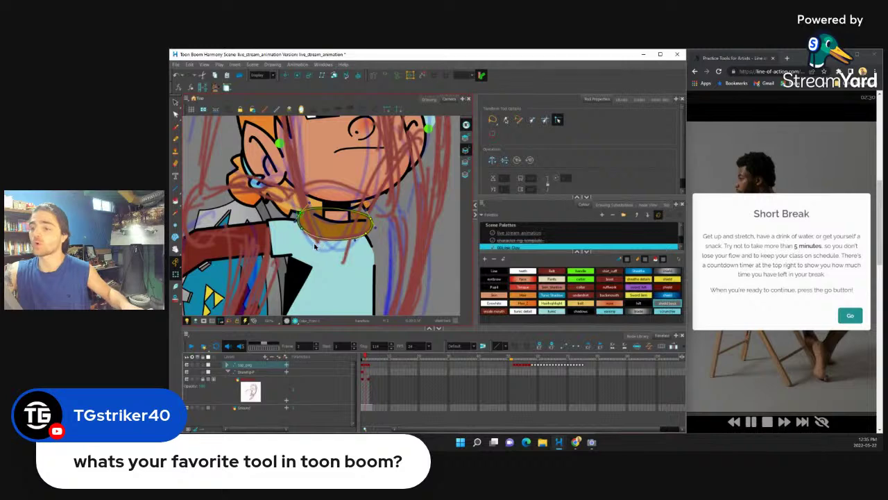
{"action": "key", "text": "Escape"}
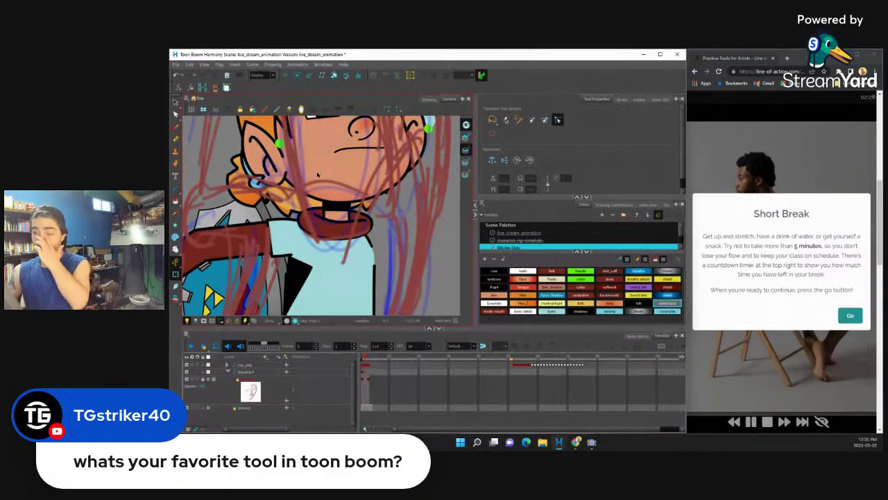
- Pull the right end point of the collar's inner edge inward toward the neck
{"action": "scroll", "coordinate": [392, 225], "scroll_direction": "up", "scroll_amount": 3}
{"action": "left_click", "coordinate": [428, 282]}
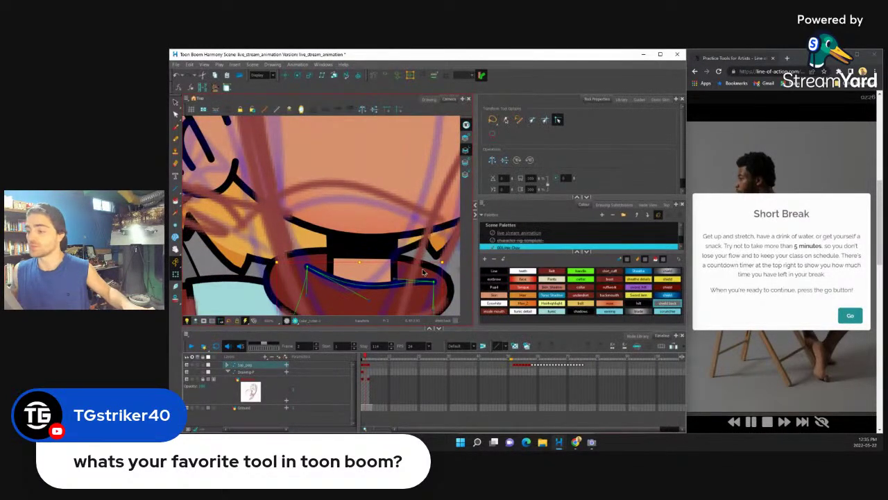
{"action": "left_click_drag", "start_coordinate": [435, 281], "coordinate": [403, 283]}
{"action": "left_click", "coordinate": [410, 287]}
{"action": "scroll", "coordinate": [270, 239], "scroll_direction": "down", "scroll_amount": 5}
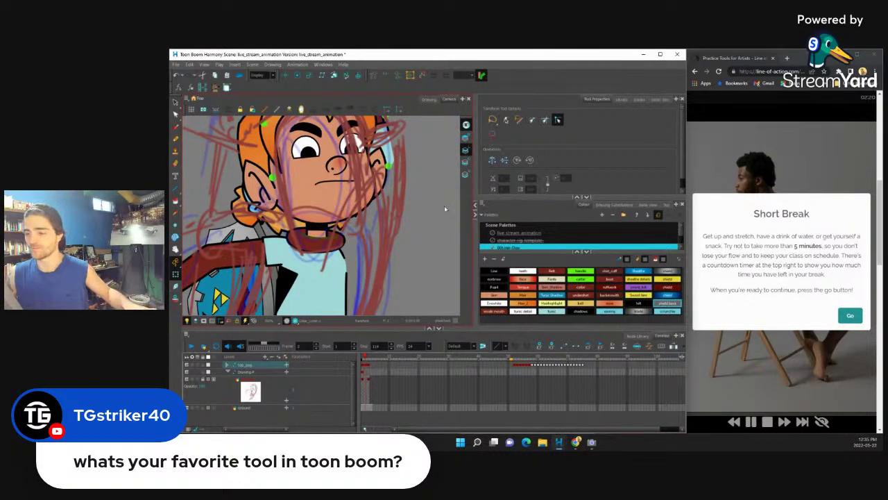
{"action": "scroll", "coordinate": [312, 229], "scroll_direction": "down", "scroll_amount": 5}
{"action": "scroll", "coordinate": [408, 224], "scroll_direction": "up", "scroll_amount": 6}
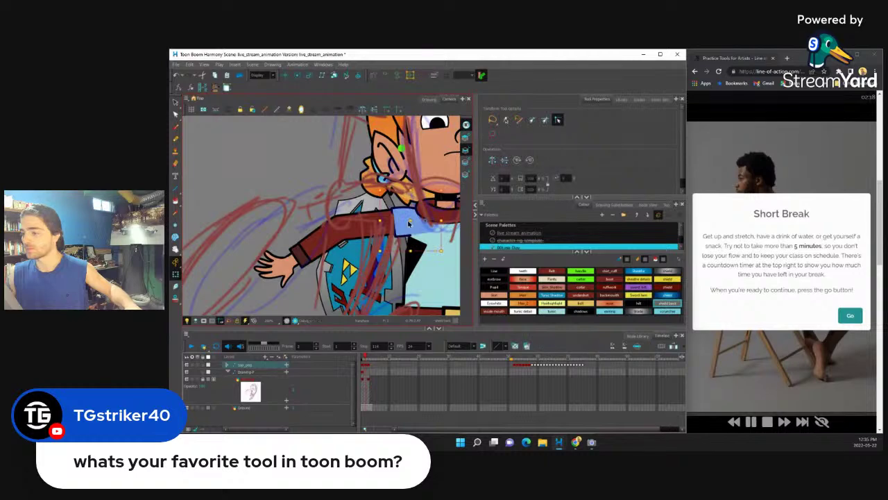
{"action": "scroll", "coordinate": [365, 219], "scroll_direction": "down", "scroll_amount": 5}
{"action": "scroll", "coordinate": [365, 220], "scroll_direction": "up", "scroll_amount": 4}
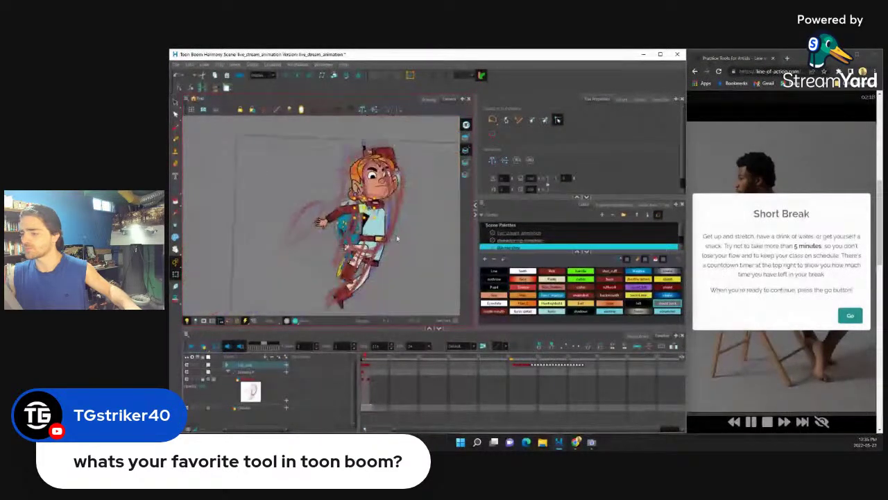
{"action": "scroll", "coordinate": [361, 216], "scroll_direction": "down", "scroll_amount": 4}
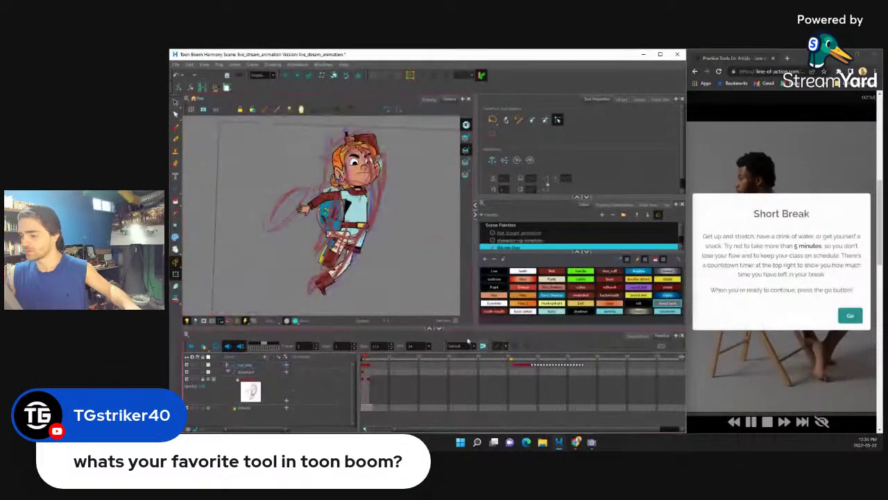
- Add a new drawing node to the node network beside the existing Drawing node and connect it to the Composite
{"action": "left_click", "coordinate": [646, 204]}
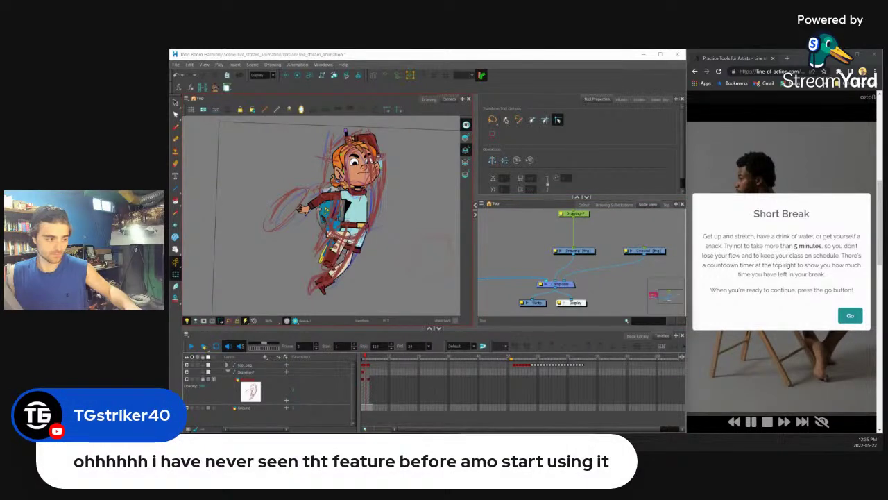
{"action": "key", "text": "2"}
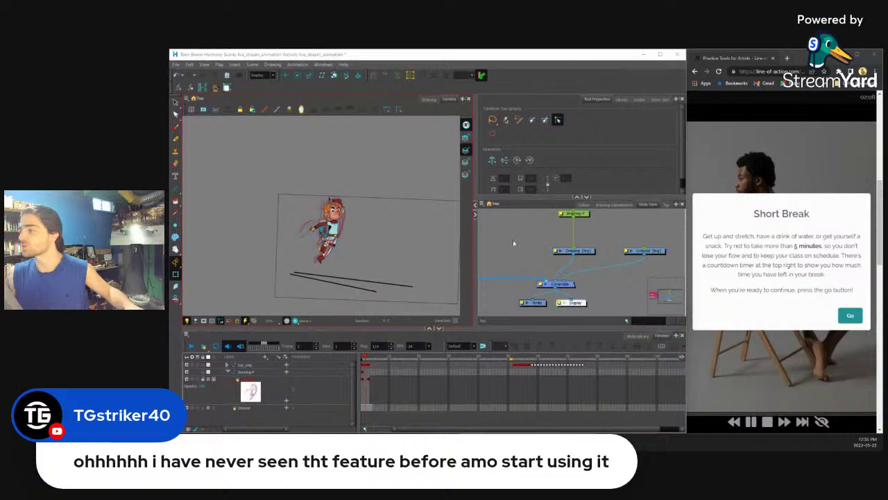
{"action": "left_click", "coordinate": [610, 254]}
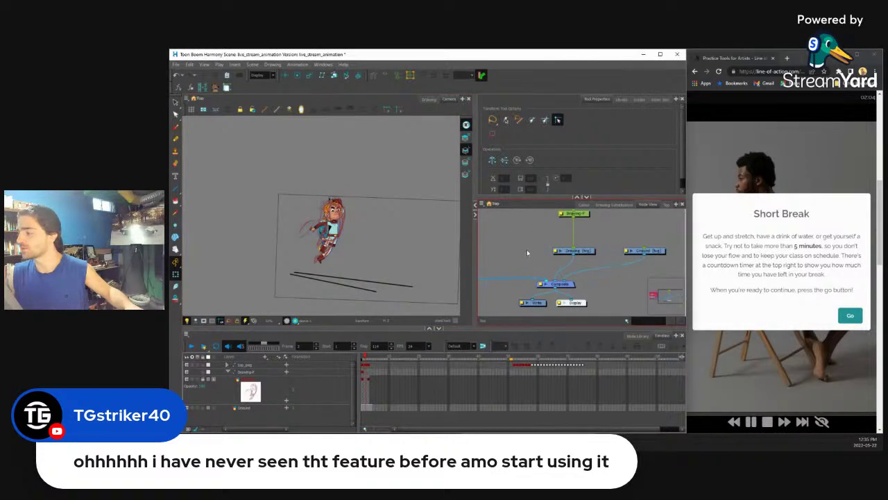
{"action": "left_click", "coordinate": [567, 251]}
{"action": "key", "text": "alt+d"}
{"action": "key", "text": "Return"}
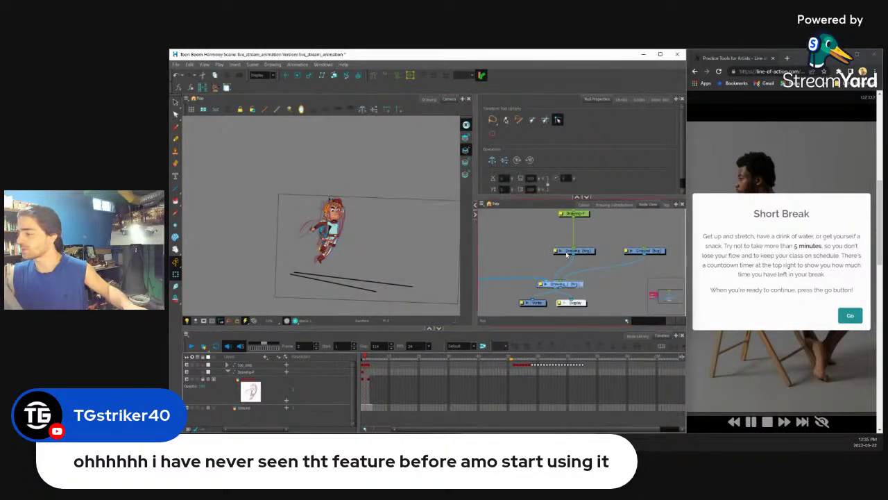
{"action": "left_click_drag", "start_coordinate": [581, 285], "coordinate": [548, 281]}
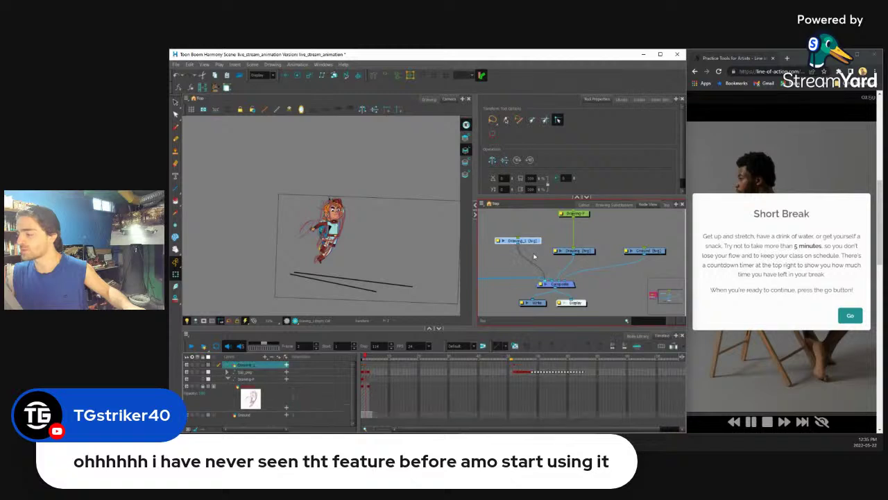
- Draw a square beside the character on the new drawing and fill it with purple
{"action": "left_click", "coordinate": [175, 187]}
{"action": "left_click", "coordinate": [199, 187]}
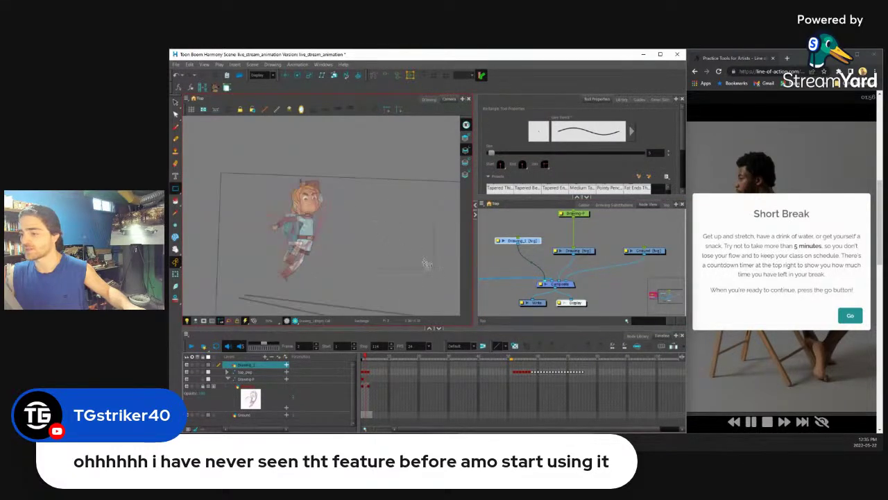
{"action": "left_click", "coordinate": [175, 201]}
{"action": "left_click", "coordinate": [404, 242]}
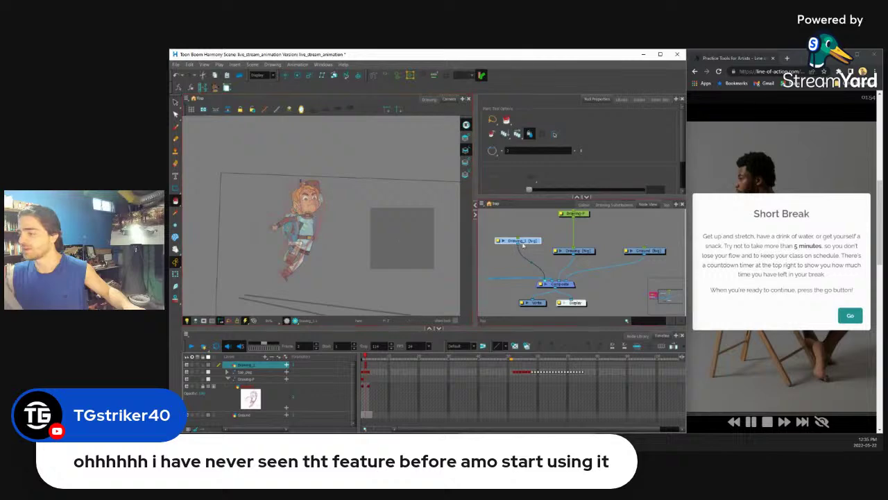
- Generate a deformation envelope with 4 deformation points around the purple square using the Envelope Creator
{"action": "left_click", "coordinate": [175, 274]}
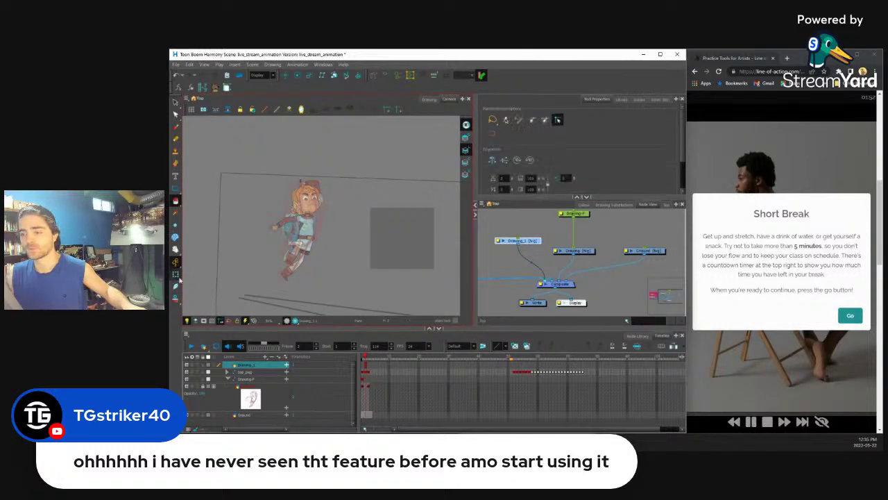
{"action": "scroll", "coordinate": [404, 226], "scroll_direction": "up", "scroll_amount": 3}
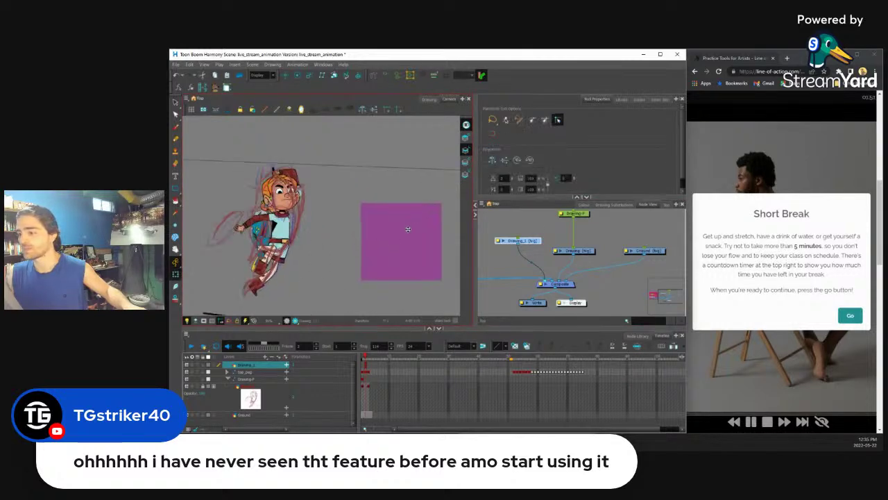
{"action": "left_click", "coordinate": [298, 64]}
{"action": "mouse_move", "coordinate": [319, 123]}
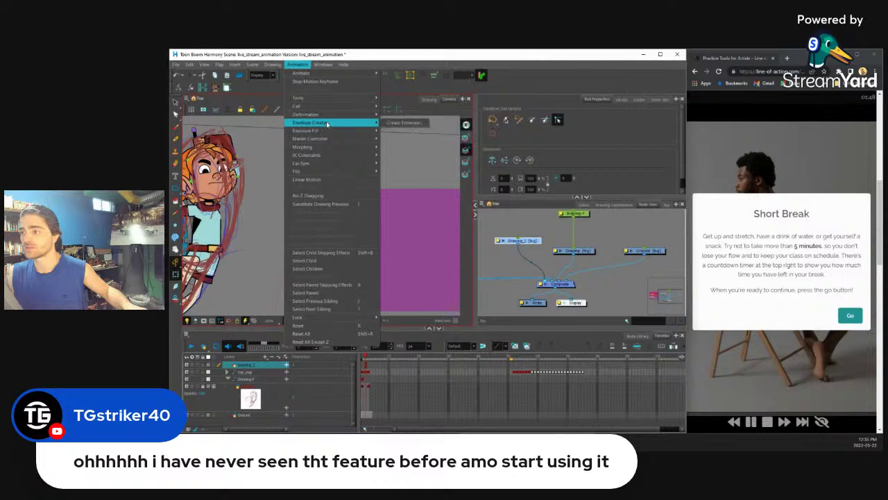
{"action": "key", "text": "Escape"}
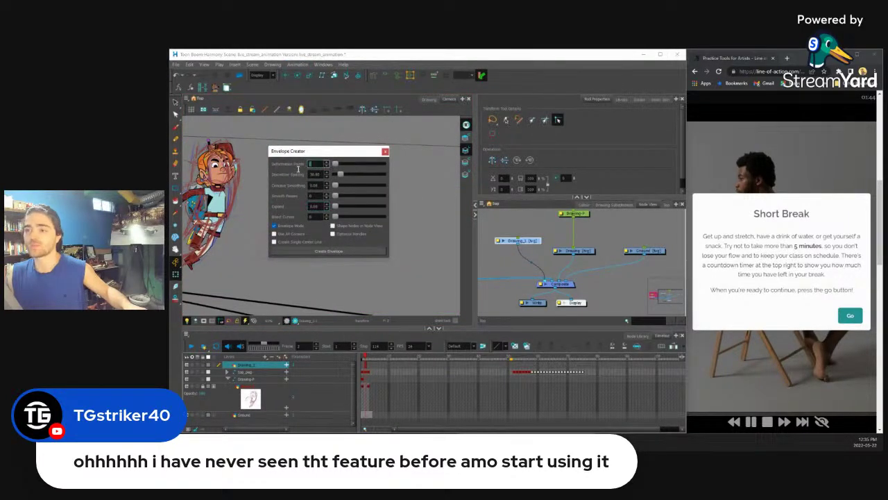
{"action": "left_click", "coordinate": [353, 251]}
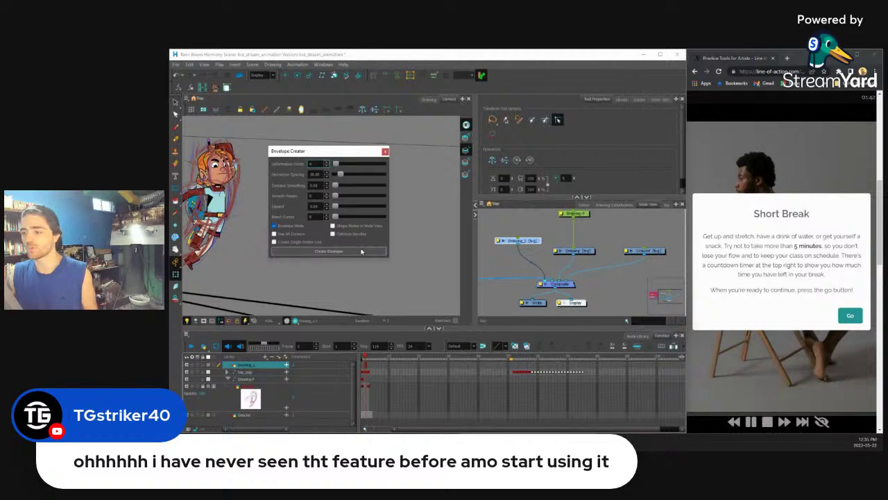
{"action": "left_click", "coordinate": [385, 150]}
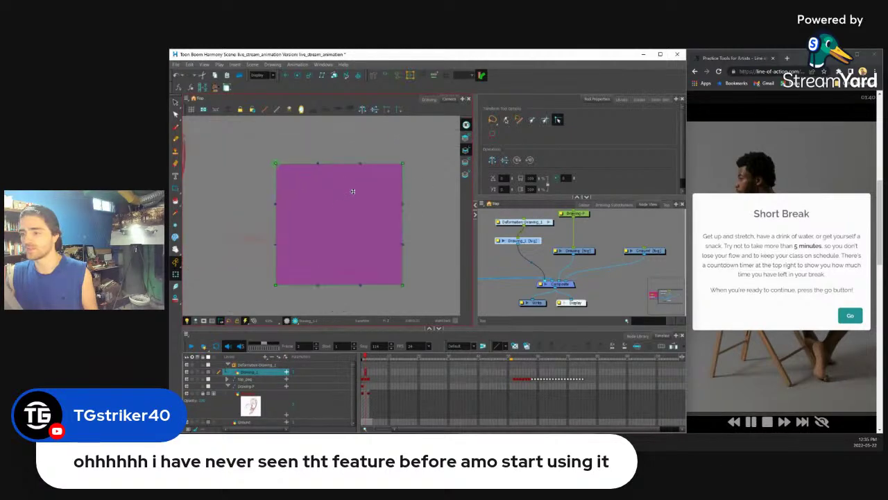
- Pull the square's two upper envelope corners outward to test the deformation, and delete the test drawing with its deformation node
{"action": "mouse_move", "coordinate": [311, 167]}
{"action": "left_mouse_down"}
{"action": "mouse_move", "coordinate": [300, 114]}
{"action": "mouse_move", "coordinate": [305, 162]}
{"action": "left_mouse_up"}
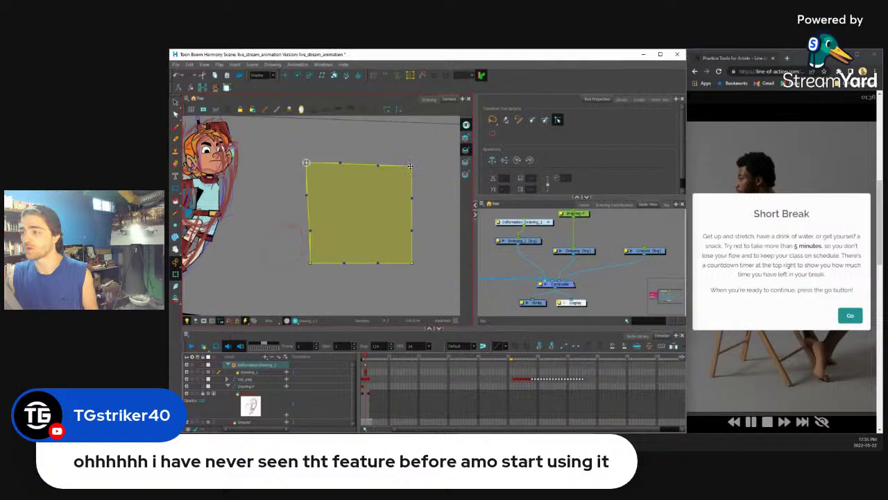
{"action": "mouse_move", "coordinate": [410, 166]}
{"action": "left_mouse_down"}
{"action": "mouse_move", "coordinate": [432, 168]}
{"action": "mouse_move", "coordinate": [423, 168]}
{"action": "left_mouse_up"}
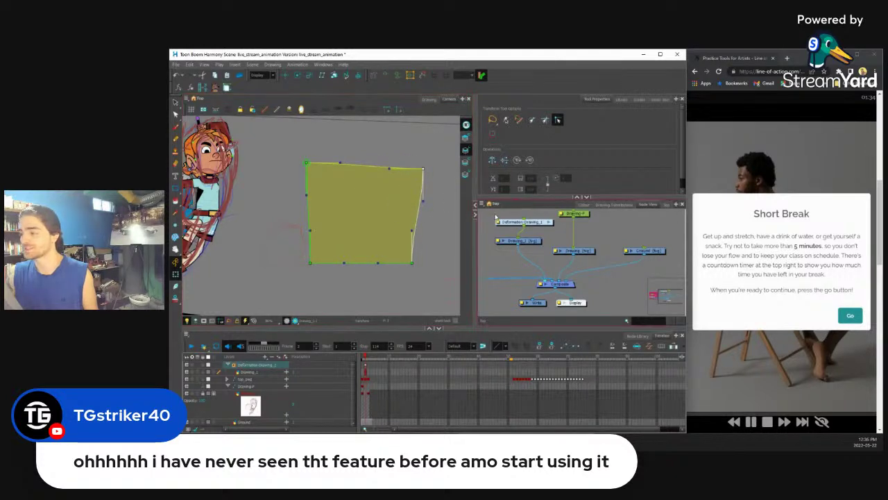
{"action": "left_click_drag", "start_coordinate": [495, 218], "coordinate": [513, 249]}
{"action": "key", "text": "Delete"}
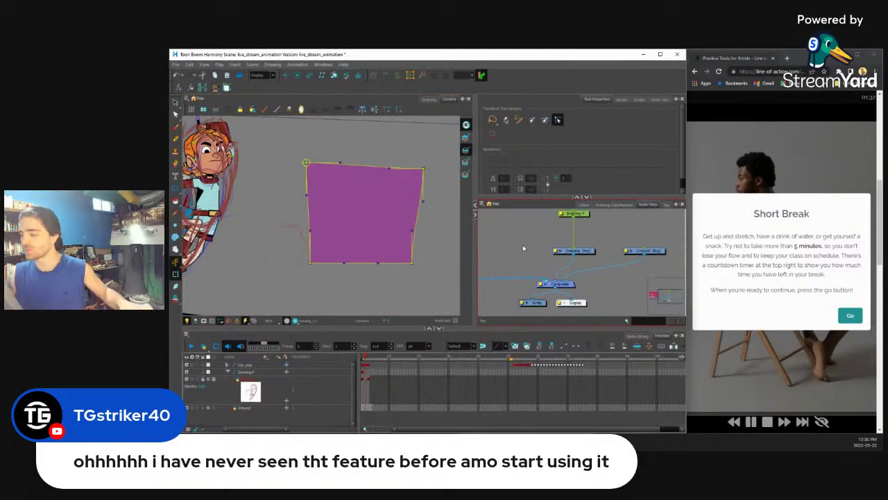
{"action": "key", "text": "Return"}
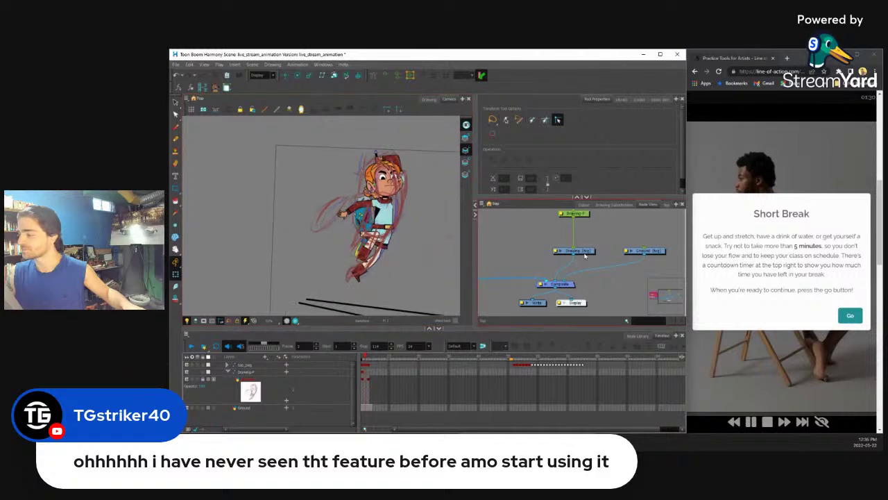
- Clear the second pose's rough sketch from its drawing layer and ready the Pencil tool with Red from the live_stream_animation palette
{"action": "left_click", "coordinate": [584, 254]}
{"action": "left_click", "coordinate": [502, 349]}
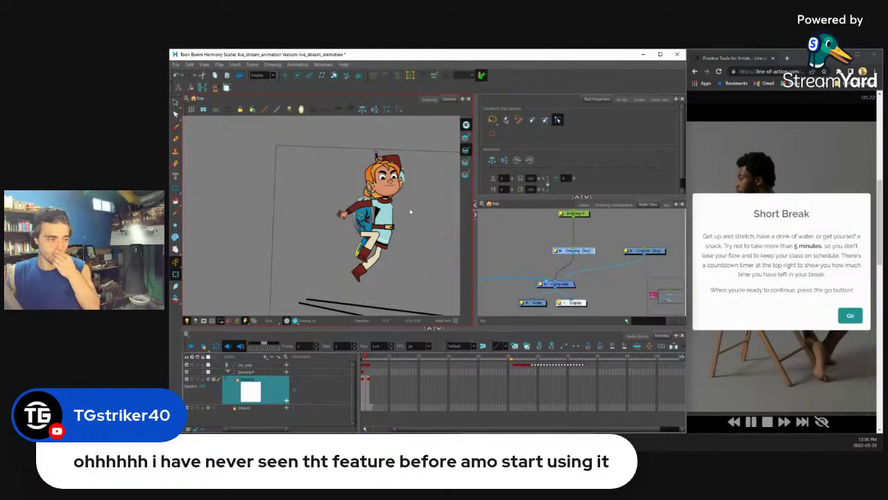
{"action": "key", "text": "alt+b"}
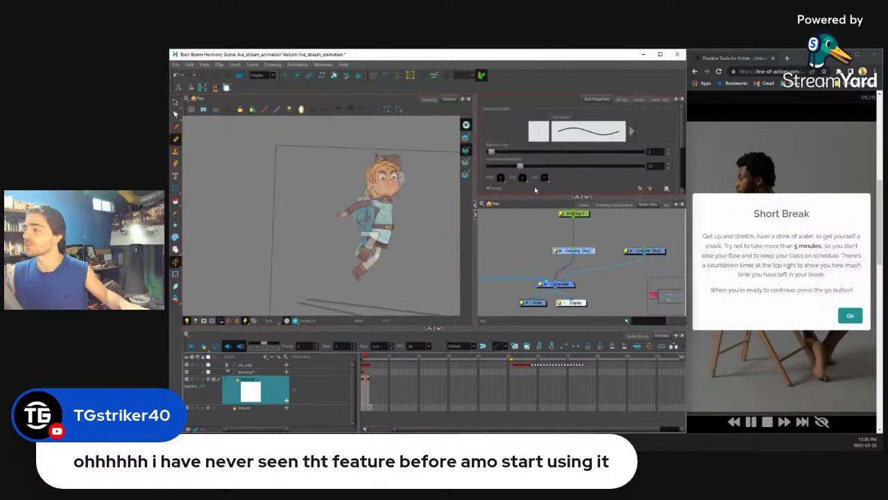
{"action": "left_click", "coordinate": [584, 204]}
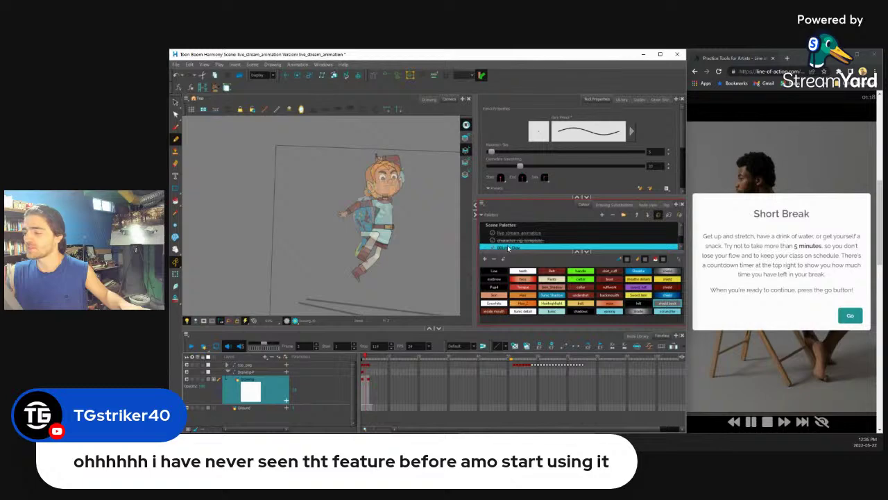
{"action": "left_click", "coordinate": [510, 234]}
{"action": "left_click", "coordinate": [499, 287]}
{"action": "scroll", "coordinate": [398, 211], "scroll_direction": "up", "scroll_amount": 5}
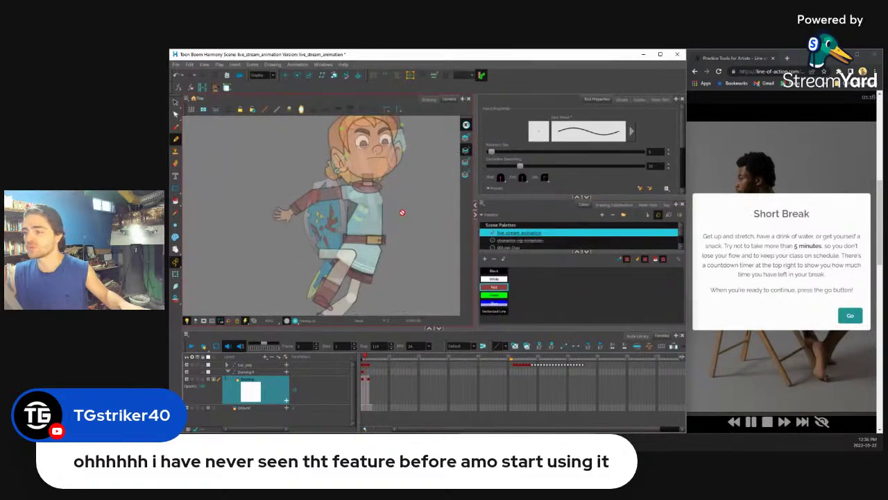
- Display the node network, compare the poses on frames 1 and 2, and sketch the second pose's torso, belt and tunic skirt in red
{"action": "left_click", "coordinate": [647, 205]}
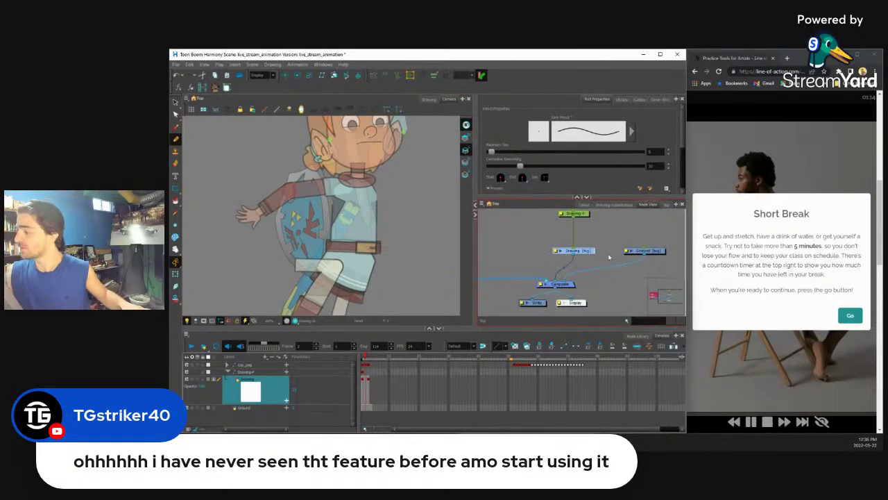
{"action": "left_click_drag", "start_coordinate": [389, 185], "coordinate": [404, 187]}
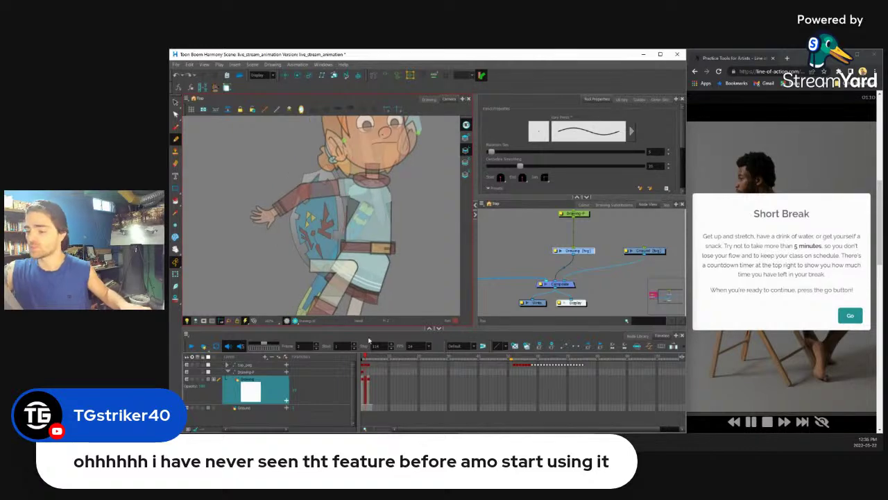
{"action": "left_click", "coordinate": [361, 358]}
{"action": "left_click_drag", "start_coordinate": [360, 358], "coordinate": [364, 358]}
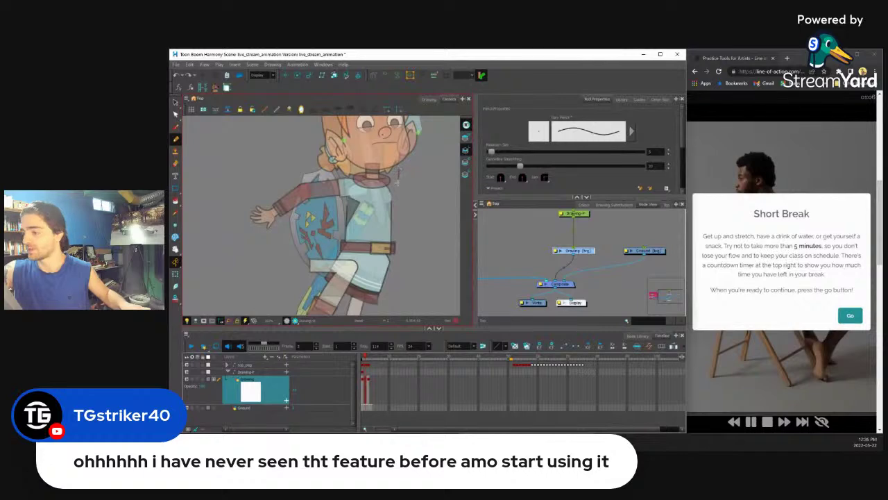
{"action": "left_click", "coordinate": [358, 358]}
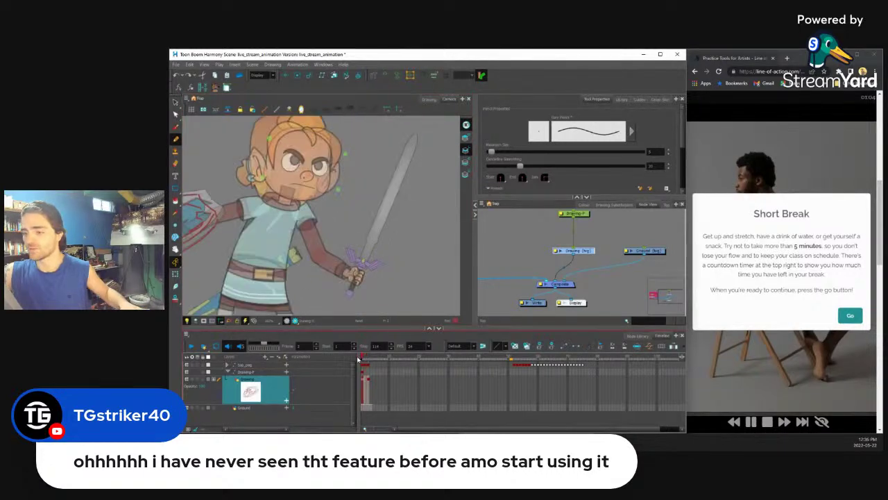
{"action": "left_click", "coordinate": [363, 358]}
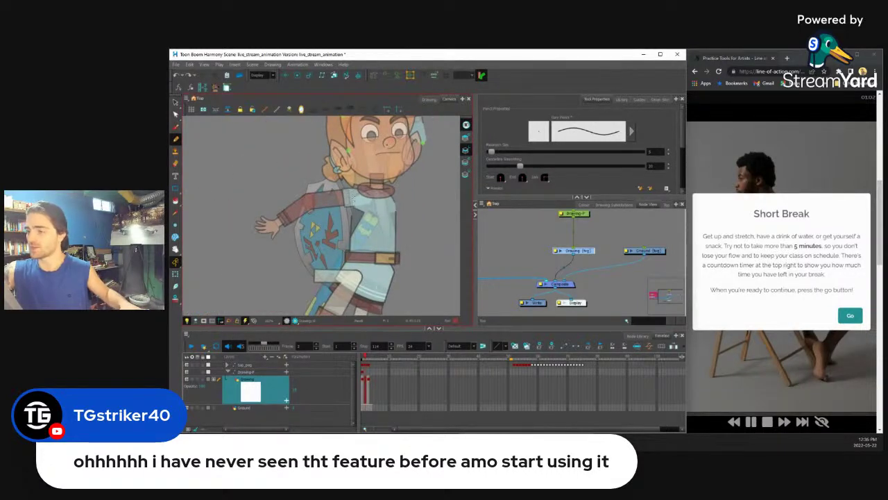
{"action": "left_click_drag", "start_coordinate": [352, 207], "coordinate": [335, 276]}
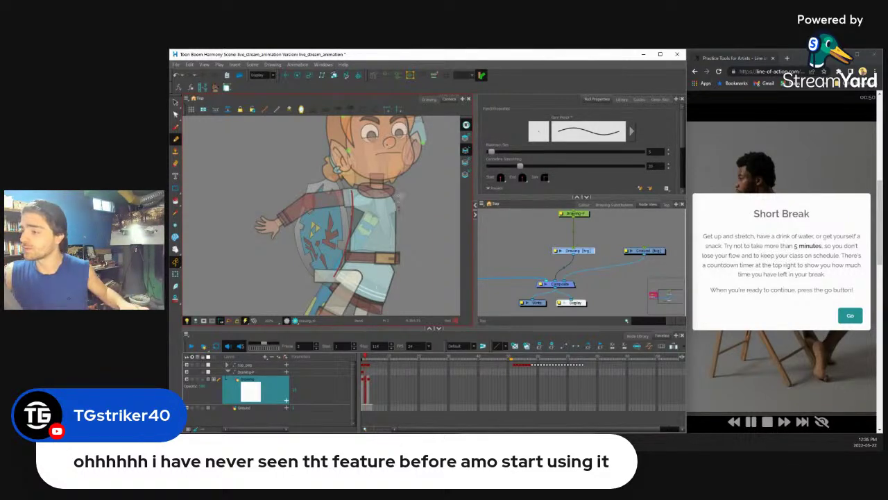
{"action": "left_click_drag", "start_coordinate": [393, 267], "coordinate": [364, 232]}
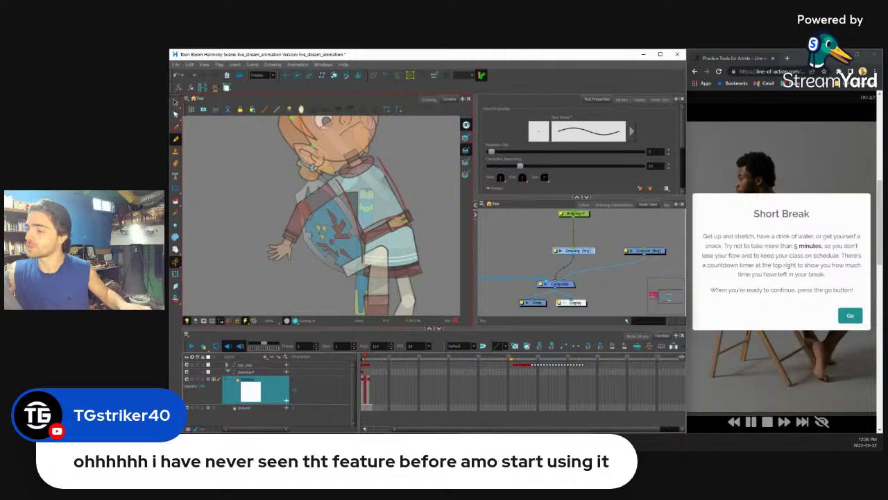
{"action": "mouse_move", "coordinate": [359, 229]}
{"action": "left_mouse_down"}
{"action": "mouse_move", "coordinate": [408, 214]}
{"action": "mouse_move", "coordinate": [392, 235]}
{"action": "mouse_move", "coordinate": [351, 226]}
{"action": "mouse_move", "coordinate": [333, 246]}
{"action": "mouse_move", "coordinate": [381, 271]}
{"action": "mouse_move", "coordinate": [396, 266]}
{"action": "mouse_move", "coordinate": [388, 274]}
{"action": "left_mouse_up"}
{"action": "left_click_drag", "start_coordinate": [406, 235], "coordinate": [383, 279]}
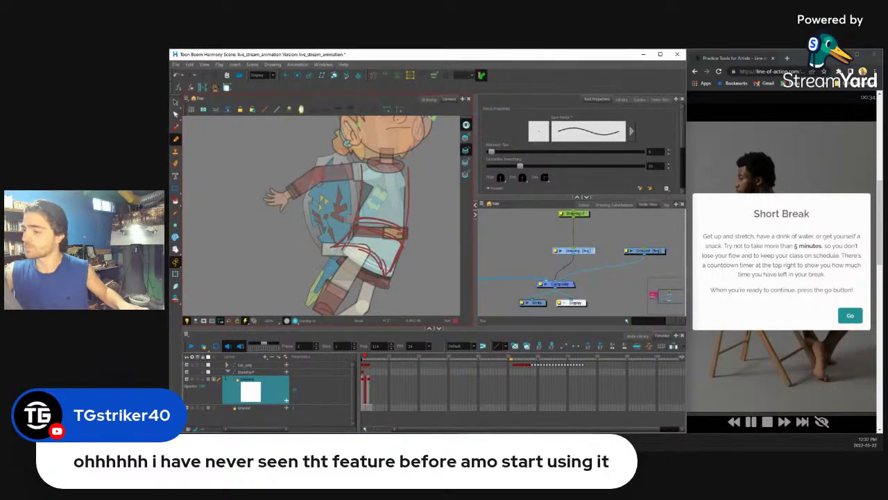
- Sketch the raised sword arm bent out beside the head, with its shoulder and hand, plus a sword line crossing the face
{"action": "scroll", "coordinate": [391, 222], "scroll_direction": "up", "scroll_amount": 5}
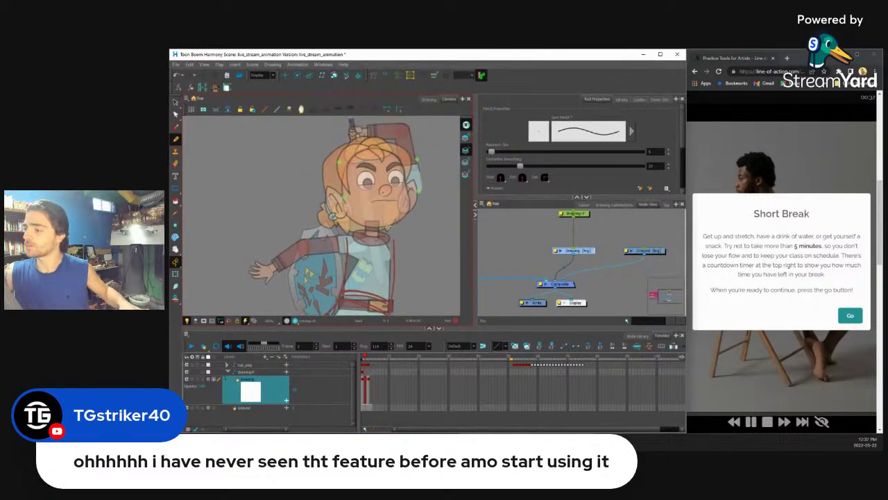
{"action": "left_click_drag", "start_coordinate": [401, 201], "coordinate": [406, 218]}
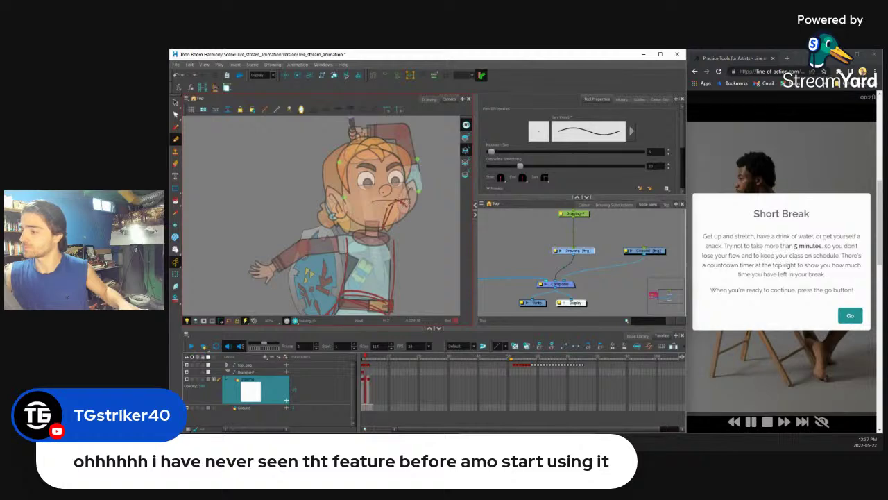
{"action": "scroll", "coordinate": [395, 191], "scroll_direction": "up", "scroll_amount": 2}
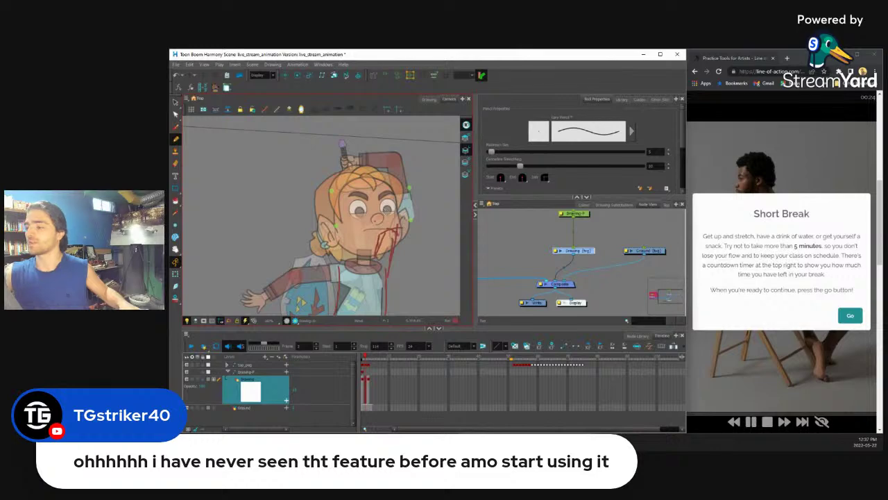
{"action": "scroll", "coordinate": [422, 228], "scroll_direction": "down", "scroll_amount": 3}
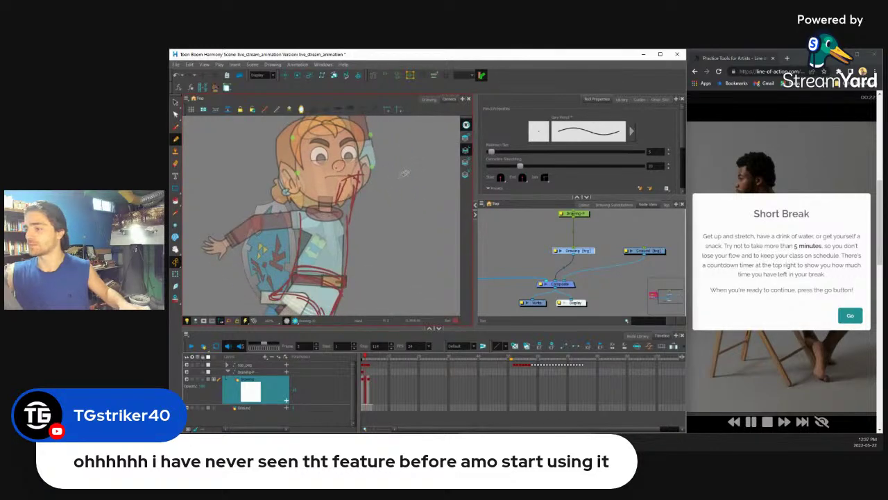
{"action": "mouse_move", "coordinate": [341, 201]}
{"action": "left_mouse_down"}
{"action": "mouse_move", "coordinate": [372, 193]}
{"action": "mouse_move", "coordinate": [350, 219]}
{"action": "mouse_move", "coordinate": [358, 208]}
{"action": "mouse_move", "coordinate": [360, 233]}
{"action": "left_mouse_up"}
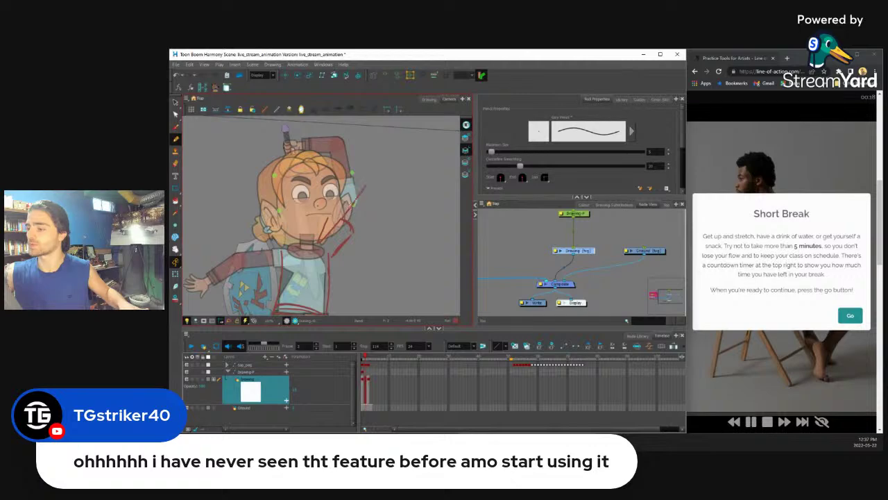
{"action": "mouse_move", "coordinate": [359, 176]}
{"action": "left_mouse_down"}
{"action": "mouse_move", "coordinate": [370, 173]}
{"action": "mouse_move", "coordinate": [378, 187]}
{"action": "mouse_move", "coordinate": [376, 174]}
{"action": "left_mouse_up"}
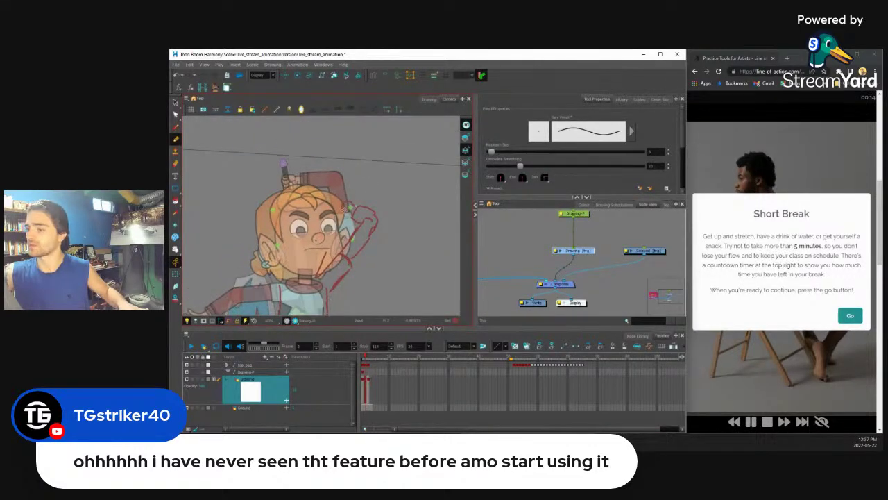
{"action": "left_click_drag", "start_coordinate": [341, 207], "coordinate": [299, 249]}
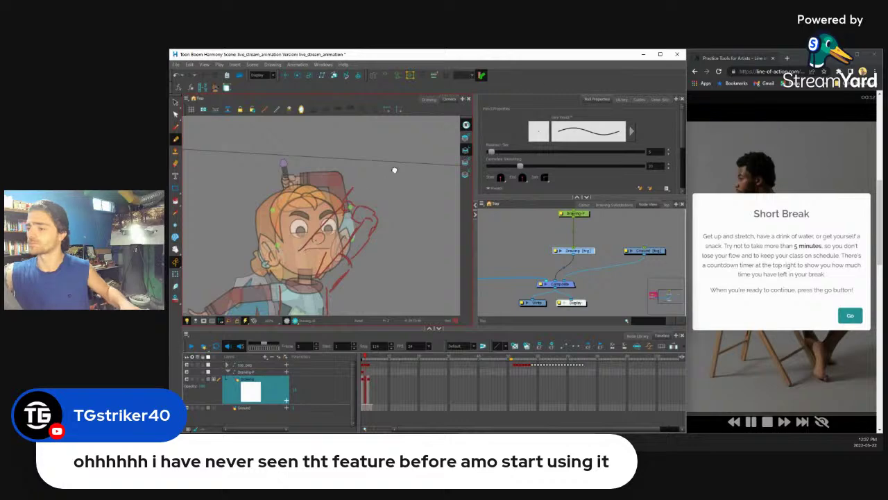
{"action": "mouse_move", "coordinate": [394, 170]}
{"action": "left_mouse_down"}
{"action": "mouse_move", "coordinate": [412, 132]}
{"action": "mouse_move", "coordinate": [425, 161]}
{"action": "left_mouse_up"}
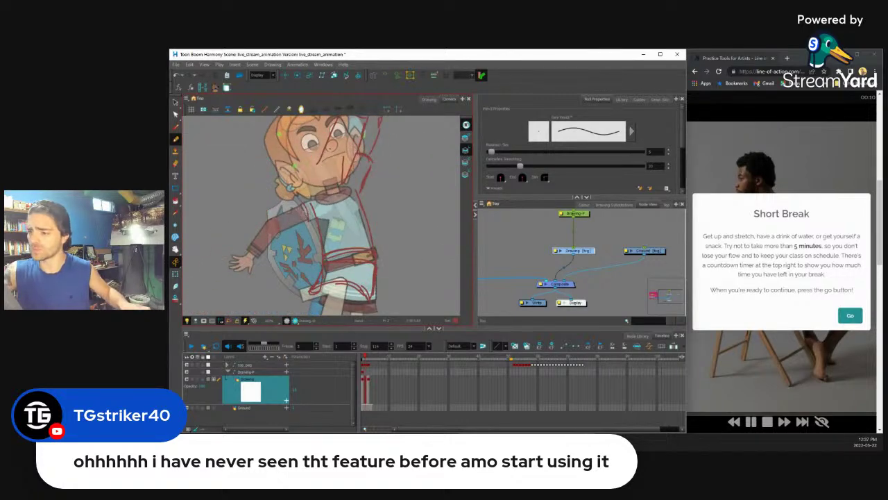
- Resume the reference drawing session after its break, and sketch the extended arm's sleeve and cuff and the start of its hand in red
{"action": "mouse_move", "coordinate": [303, 212]}
{"action": "left_mouse_down"}
{"action": "mouse_move", "coordinate": [361, 229]}
{"action": "mouse_move", "coordinate": [327, 237]}
{"action": "mouse_move", "coordinate": [340, 199]}
{"action": "left_mouse_up"}
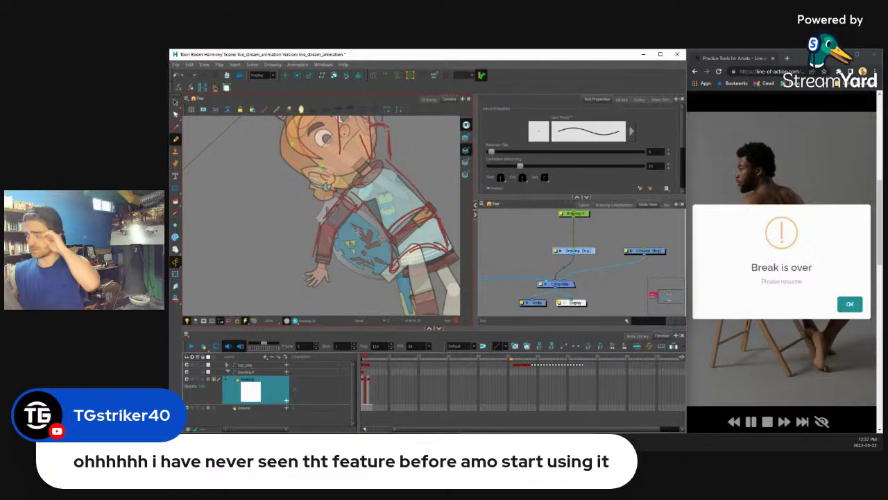
{"action": "left_click", "coordinate": [850, 305]}
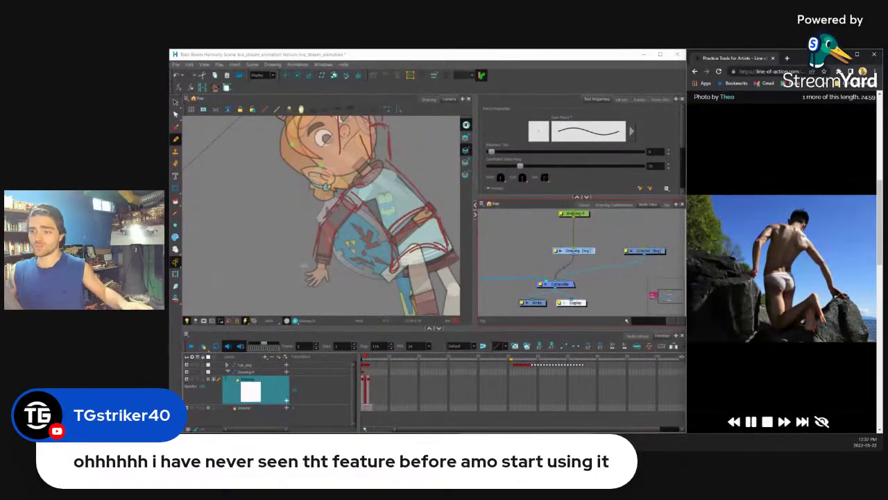
{"action": "scroll", "coordinate": [304, 266], "scroll_direction": "up", "scroll_amount": 4}
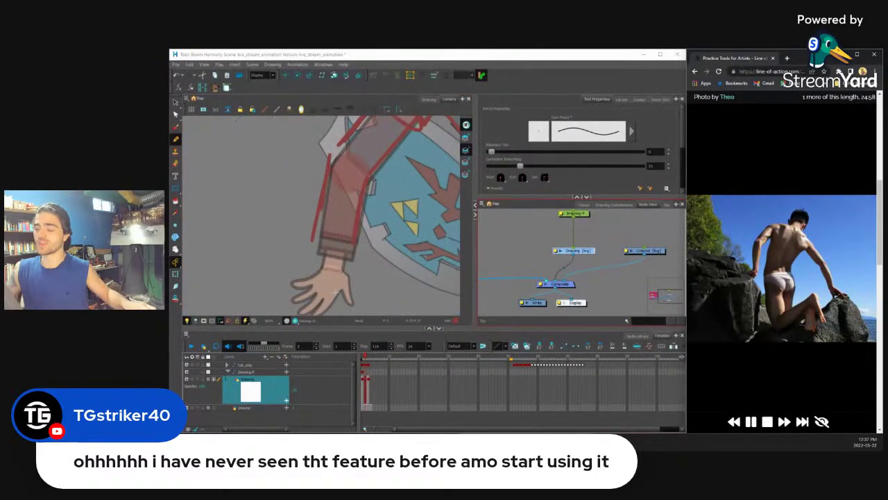
{"action": "left_click_drag", "start_coordinate": [336, 291], "coordinate": [364, 256]}
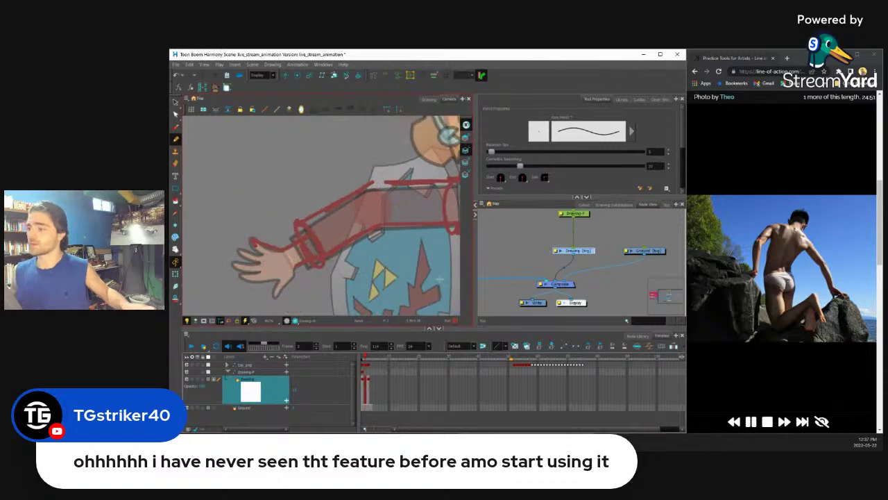
{"action": "key", "text": "1"}
{"action": "key", "text": "1"}
{"action": "key", "text": "1"}
{"action": "key", "text": "2"}
{"action": "key", "text": "2"}
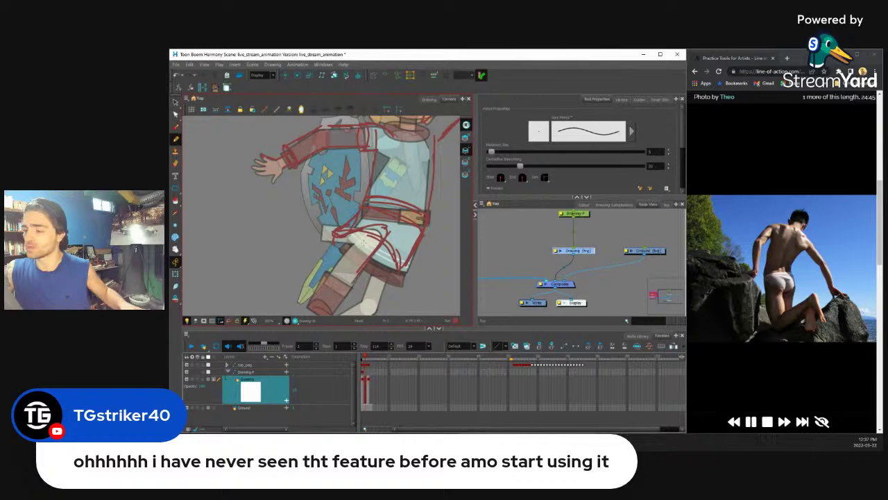
- Sketch both bent legs with their boots in red below the tunic skirt, and touch up the skirt's hem
{"action": "mouse_move", "coordinate": [336, 267]}
{"action": "left_mouse_down"}
{"action": "mouse_move", "coordinate": [358, 236]}
{"action": "mouse_move", "coordinate": [375, 254]}
{"action": "left_mouse_up"}
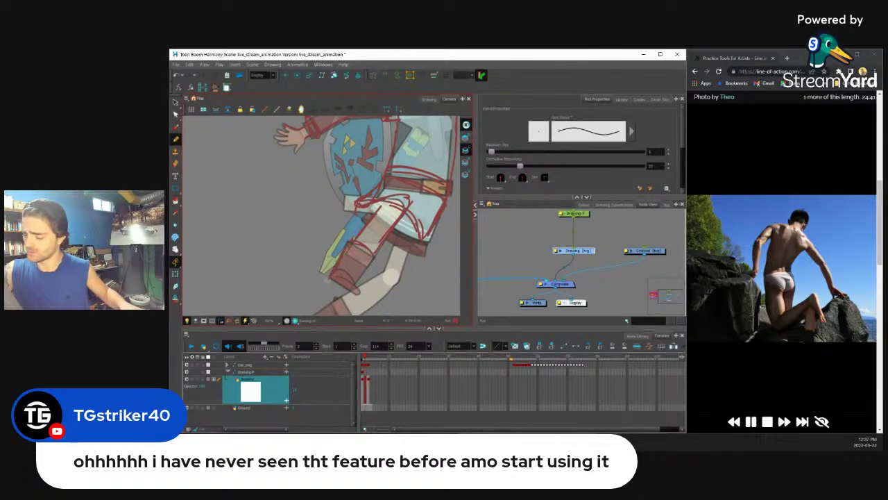
{"action": "mouse_move", "coordinate": [332, 281]}
{"action": "left_mouse_down"}
{"action": "mouse_move", "coordinate": [341, 276]}
{"action": "mouse_move", "coordinate": [356, 297]}
{"action": "mouse_move", "coordinate": [344, 239]}
{"action": "mouse_move", "coordinate": [382, 247]}
{"action": "left_mouse_up"}
{"action": "mouse_move", "coordinate": [390, 207]}
{"action": "left_mouse_down"}
{"action": "mouse_move", "coordinate": [368, 244]}
{"action": "mouse_move", "coordinate": [395, 208]}
{"action": "mouse_move", "coordinate": [351, 235]}
{"action": "mouse_move", "coordinate": [356, 249]}
{"action": "mouse_move", "coordinate": [375, 258]}
{"action": "mouse_move", "coordinate": [419, 191]}
{"action": "left_mouse_up"}
{"action": "left_click_drag", "start_coordinate": [327, 268], "coordinate": [343, 283]}
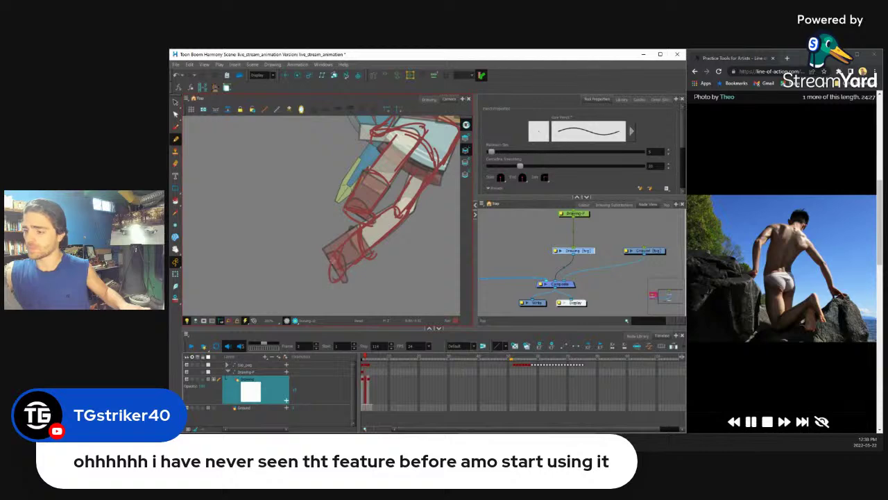
{"action": "left_click_drag", "start_coordinate": [430, 230], "coordinate": [355, 243]}
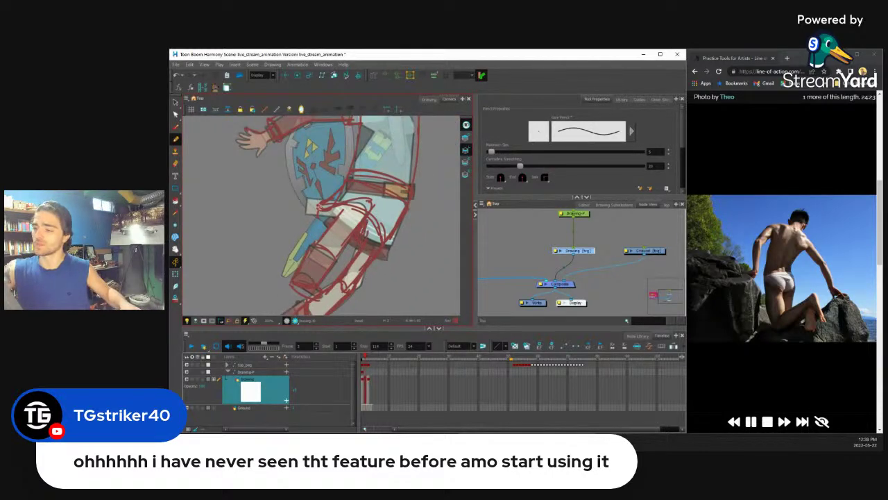
{"action": "left_click_drag", "start_coordinate": [315, 205], "coordinate": [329, 219]}
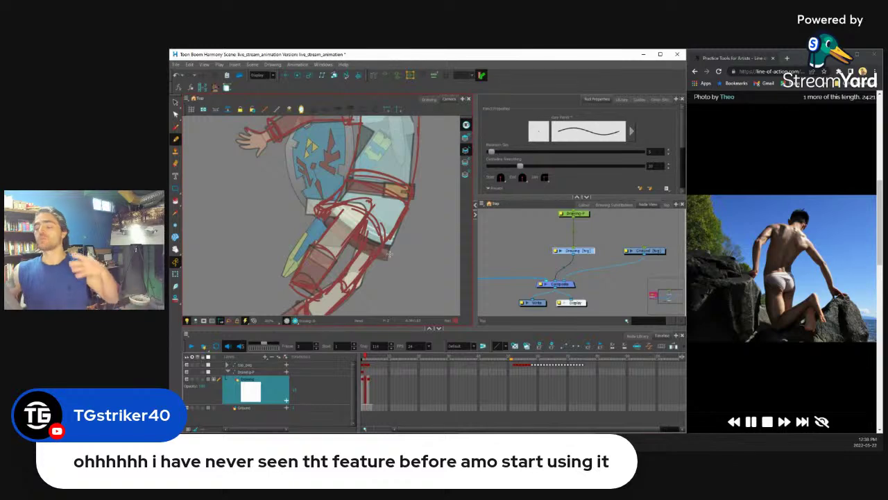
- Examine the full red sketch of the second pose over the rig and compare it with the first frame
{"action": "scroll", "coordinate": [361, 208], "scroll_direction": "down", "scroll_amount": 5}
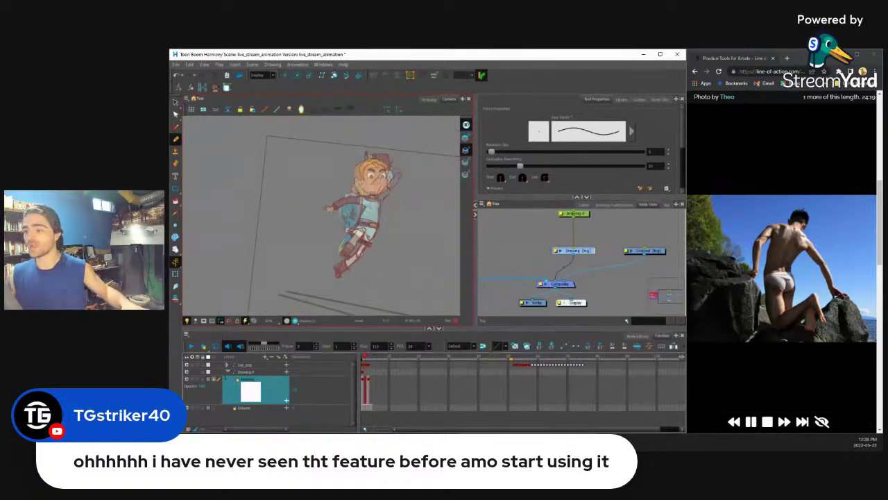
{"action": "scroll", "coordinate": [372, 198], "scroll_direction": "up", "scroll_amount": 3}
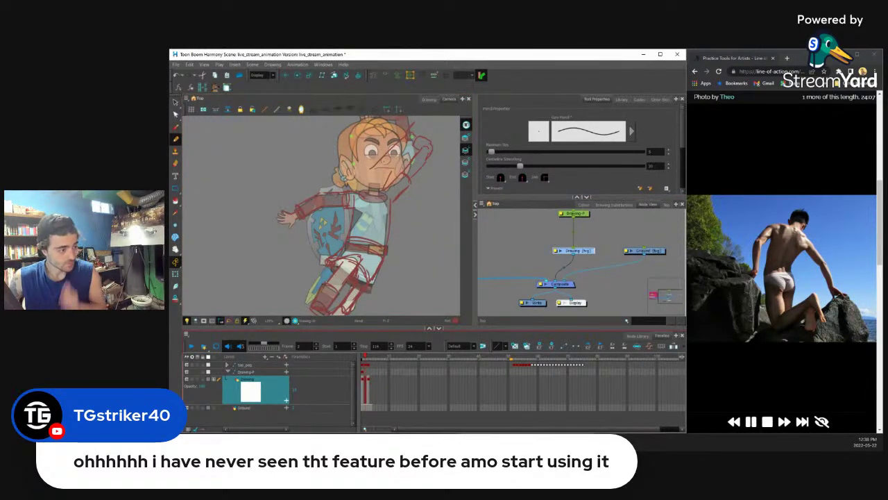
{"action": "key", "text": "2"}
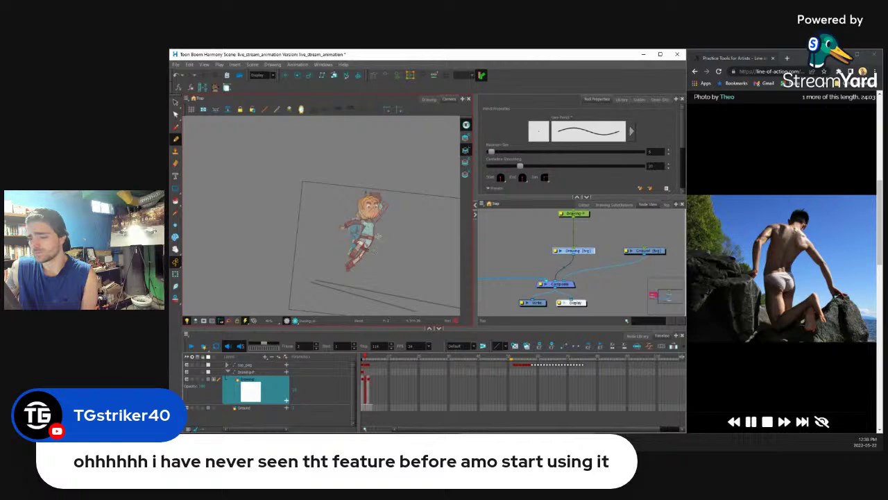
{"action": "scroll", "coordinate": [378, 235], "scroll_direction": "up", "scroll_amount": 2}
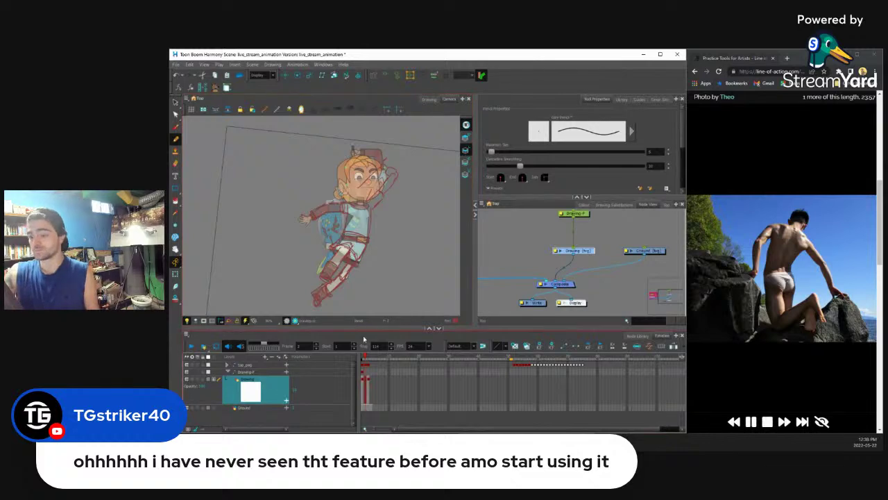
{"action": "left_click_drag", "start_coordinate": [363, 358], "coordinate": [362, 358]}
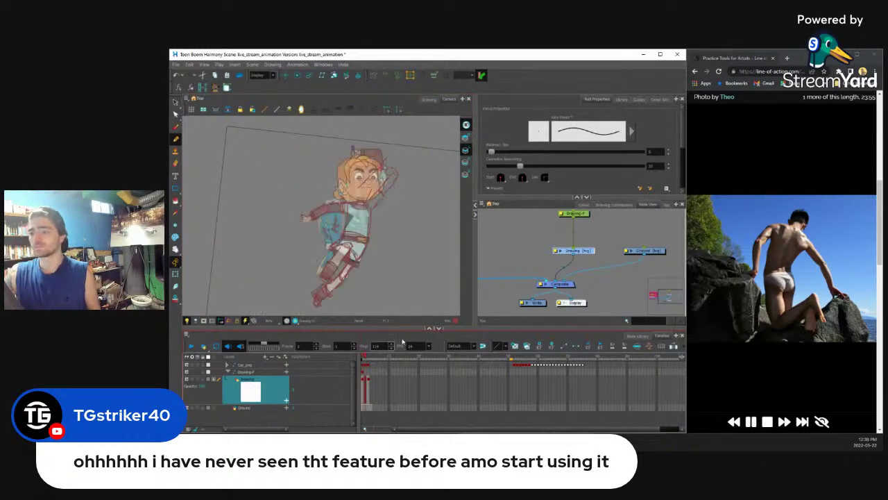
{"action": "key", "text": "period"}
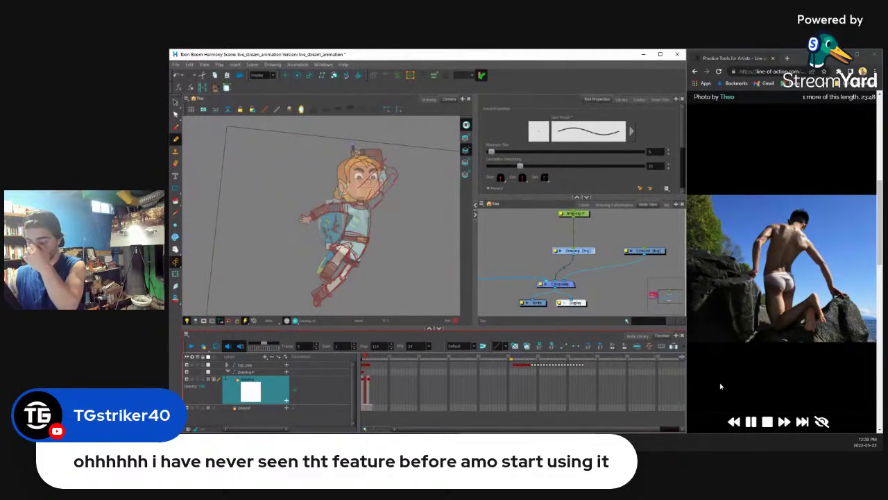
{"action": "scroll", "coordinate": [428, 288], "scroll_direction": "down", "scroll_amount": 2}
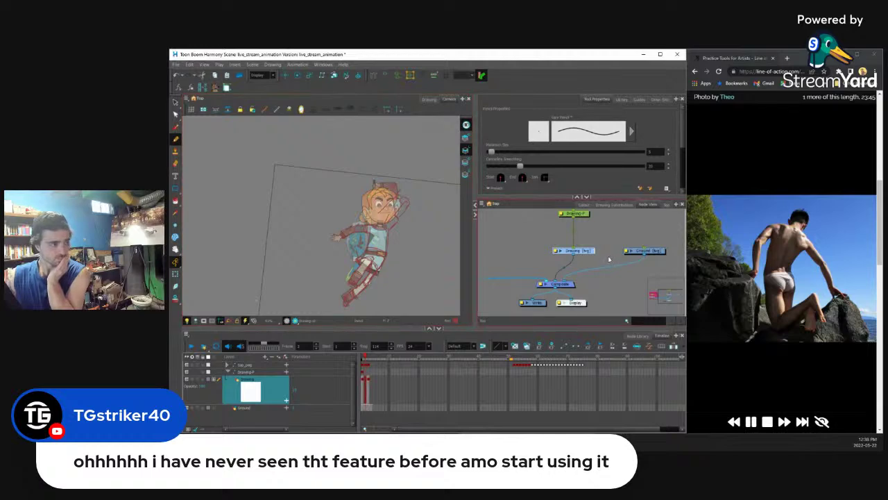
- Rotate the raised sword arm outward with the Transform tool so it follows the red sketch beside the head
{"action": "scroll", "coordinate": [403, 199], "scroll_direction": "up", "scroll_amount": 4}
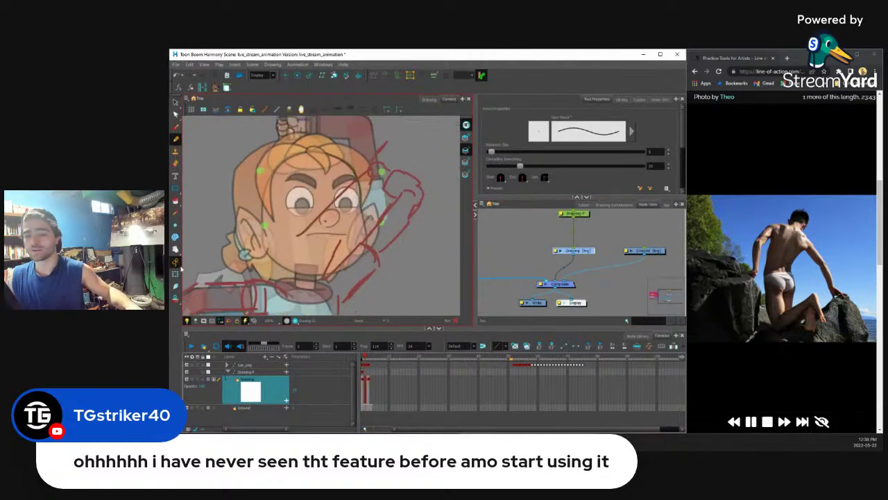
{"action": "left_click", "coordinate": [177, 275]}
{"action": "scroll", "coordinate": [404, 242], "scroll_direction": "down", "scroll_amount": 4}
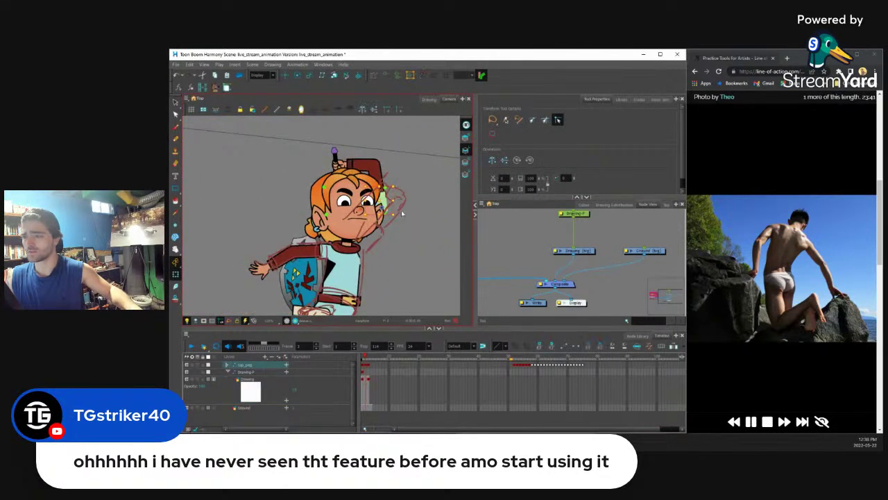
{"action": "left_click_drag", "start_coordinate": [400, 297], "coordinate": [337, 292]}
{"action": "left_click_drag", "start_coordinate": [362, 194], "coordinate": [414, 208]}
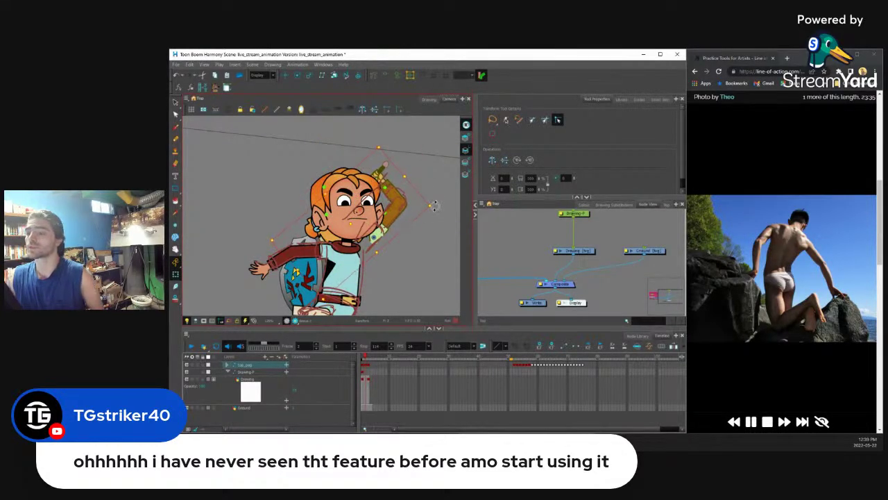
- Bend the torso's deformation curve outward below the raised arm so the tunic's side follows the red sketch
{"action": "scroll", "coordinate": [404, 196], "scroll_direction": "down", "scroll_amount": 3}
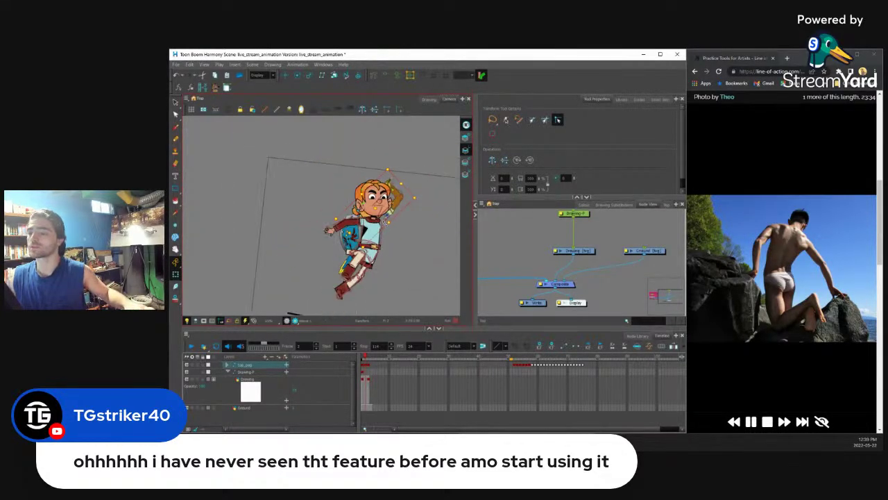
{"action": "scroll", "coordinate": [385, 223], "scroll_direction": "up", "scroll_amount": 2}
{"action": "scroll", "coordinate": [386, 223], "scroll_direction": "down", "scroll_amount": 2}
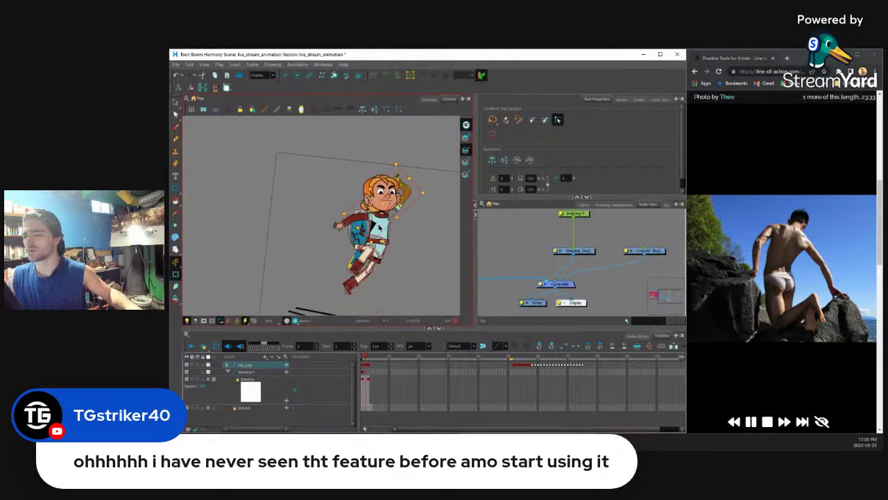
{"action": "scroll", "coordinate": [402, 215], "scroll_direction": "up", "scroll_amount": 5}
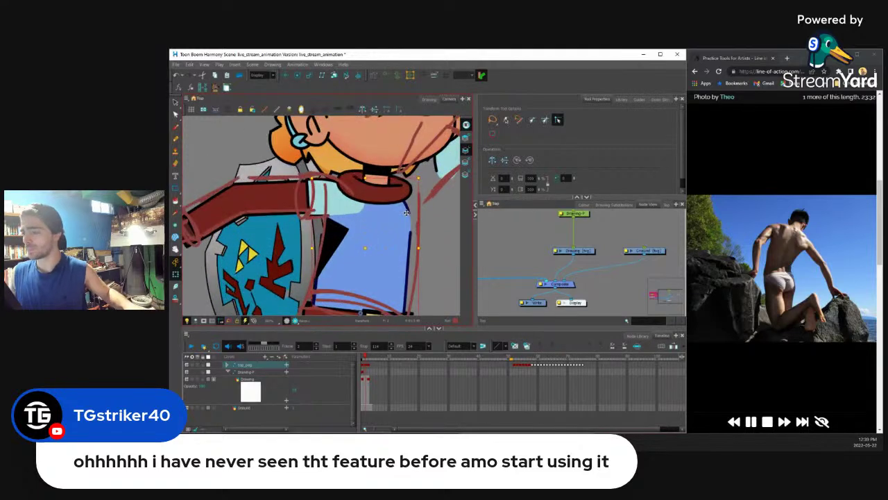
{"action": "scroll", "coordinate": [407, 213], "scroll_direction": "down", "scroll_amount": 2}
{"action": "scroll", "coordinate": [389, 224], "scroll_direction": "up", "scroll_amount": 2}
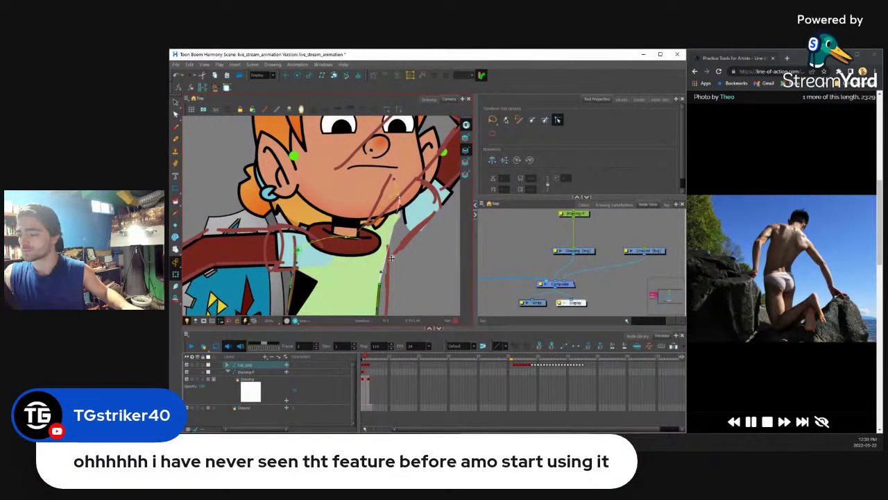
{"action": "left_click", "coordinate": [400, 278]}
{"action": "left_click", "coordinate": [395, 281]}
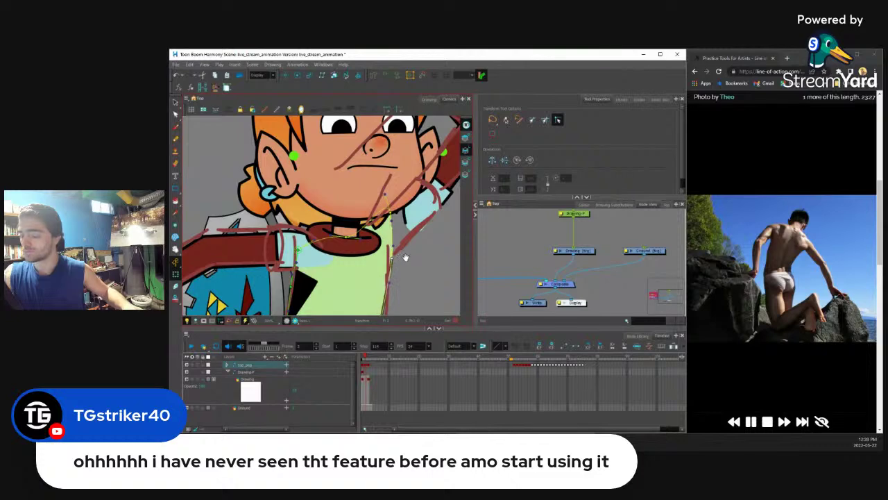
{"action": "scroll", "coordinate": [430, 222], "scroll_direction": "down", "scroll_amount": 2}
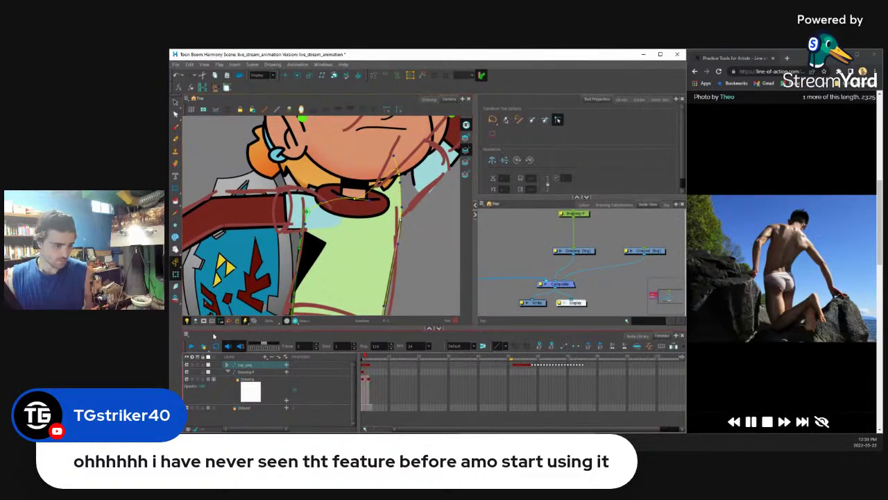
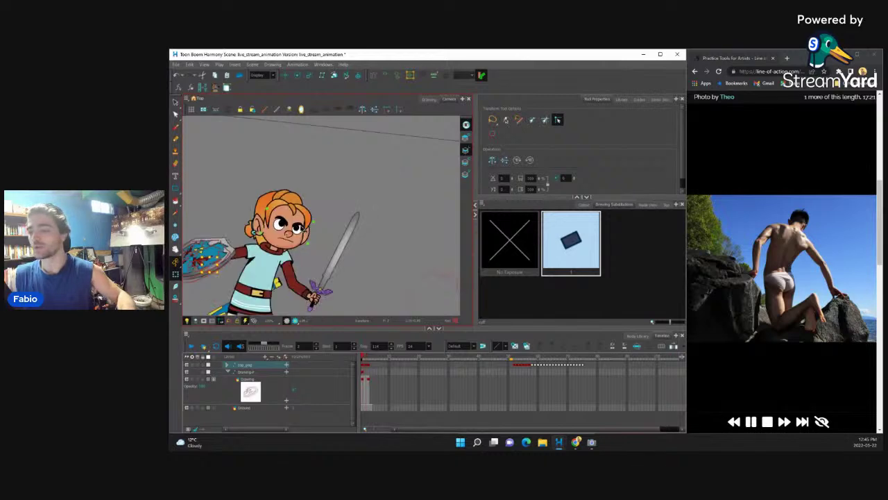
- Try to rotate the shield together with the hand at the end of the extended arm
{"action": "scroll", "coordinate": [295, 222], "scroll_direction": "up", "scroll_amount": 4}
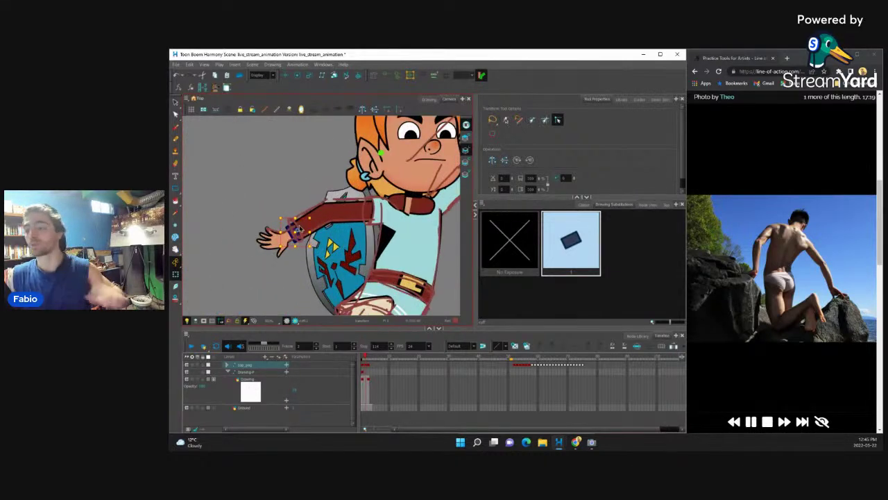
{"action": "left_click", "coordinate": [331, 236]}
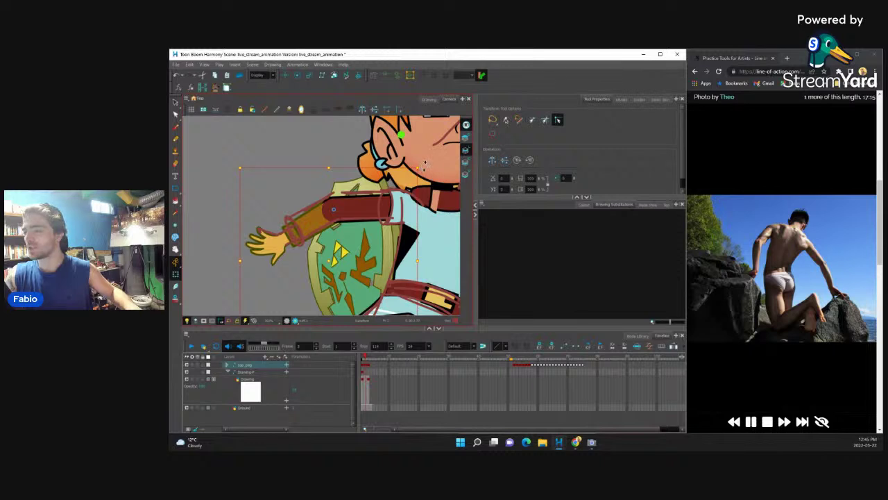
{"action": "left_click", "coordinate": [389, 234]}
{"action": "left_click", "coordinate": [393, 226]}
{"action": "left_click_drag", "start_coordinate": [350, 272], "coordinate": [321, 258]}
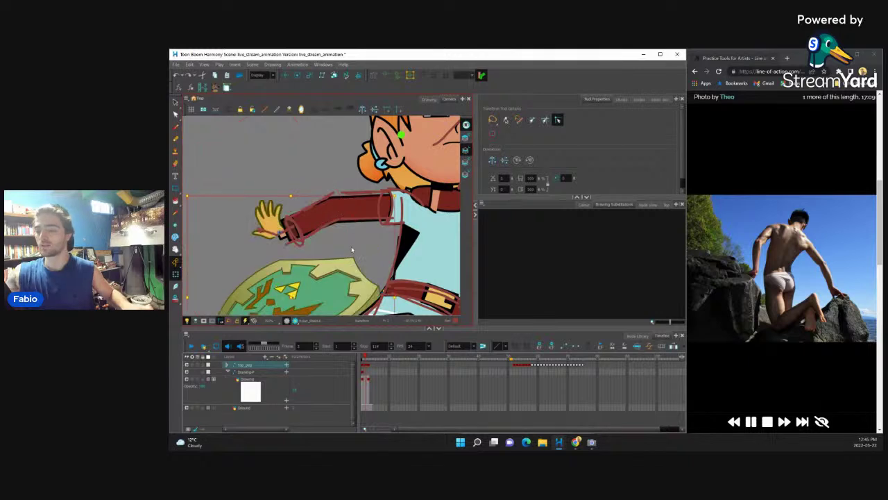
{"action": "key", "text": "ctrl+z"}
- Move the shield onto the extended forearm, bring it in front of the arm, and adjust its tilt and size
{"action": "left_click", "coordinate": [410, 189]}
{"action": "left_click", "coordinate": [360, 275]}
{"action": "left_click_drag", "start_coordinate": [365, 283], "coordinate": [285, 255]}
{"action": "mouse_move", "coordinate": [337, 139]}
{"action": "left_mouse_down"}
{"action": "mouse_move", "coordinate": [379, 210]}
{"action": "mouse_move", "coordinate": [377, 256]}
{"action": "left_mouse_up"}
{"action": "left_click", "coordinate": [261, 218]}
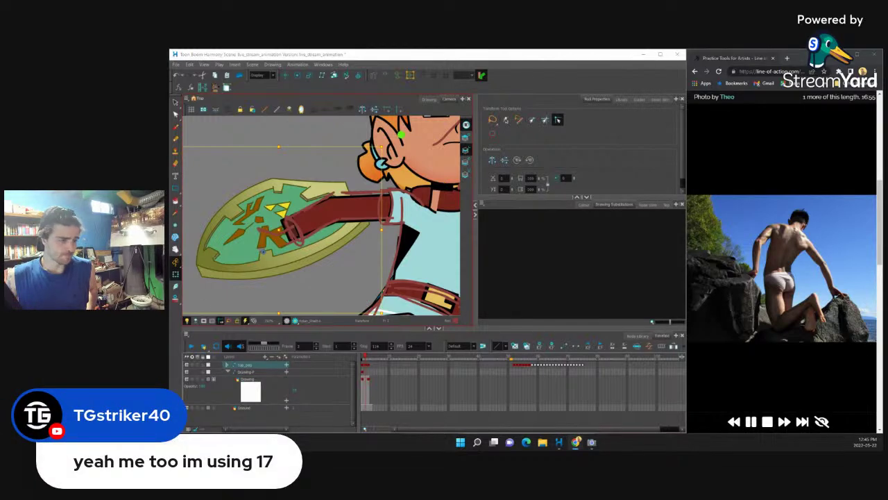
{"action": "scroll", "coordinate": [341, 251], "scroll_direction": "down", "scroll_amount": 2}
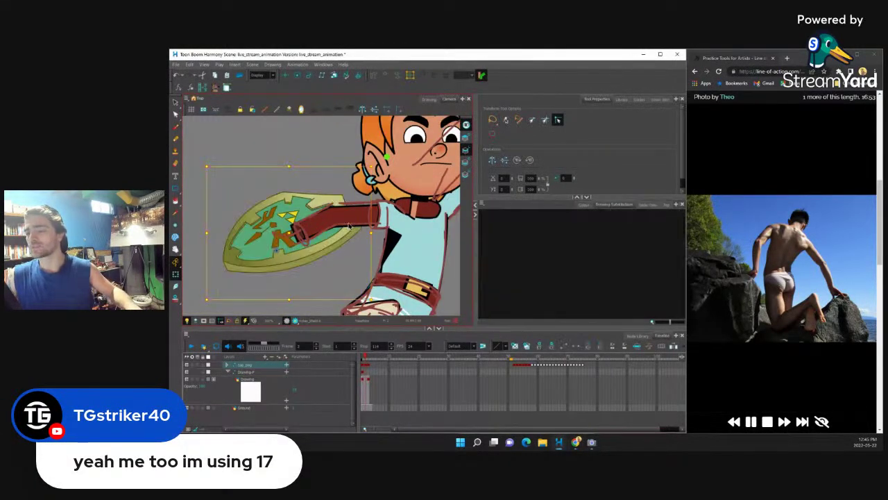
{"action": "key", "text": "Delete"}
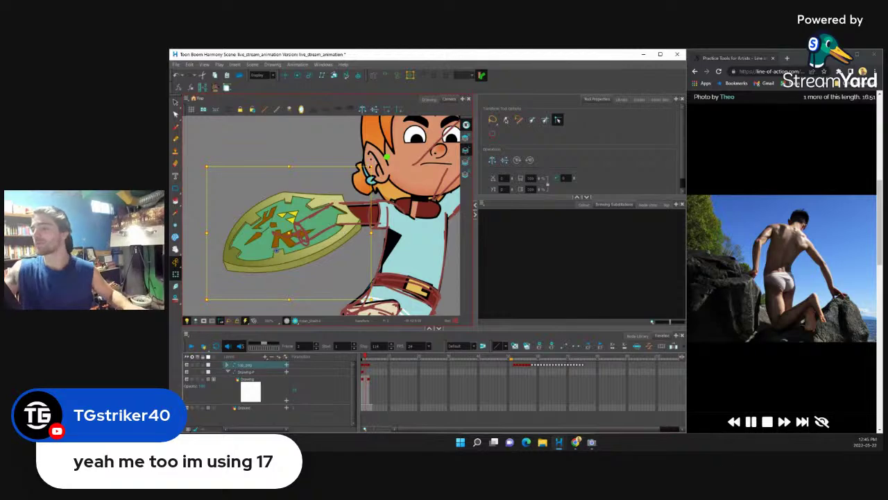
{"action": "left_click_drag", "start_coordinate": [377, 164], "coordinate": [366, 152]}
{"action": "left_click", "coordinate": [329, 220]}
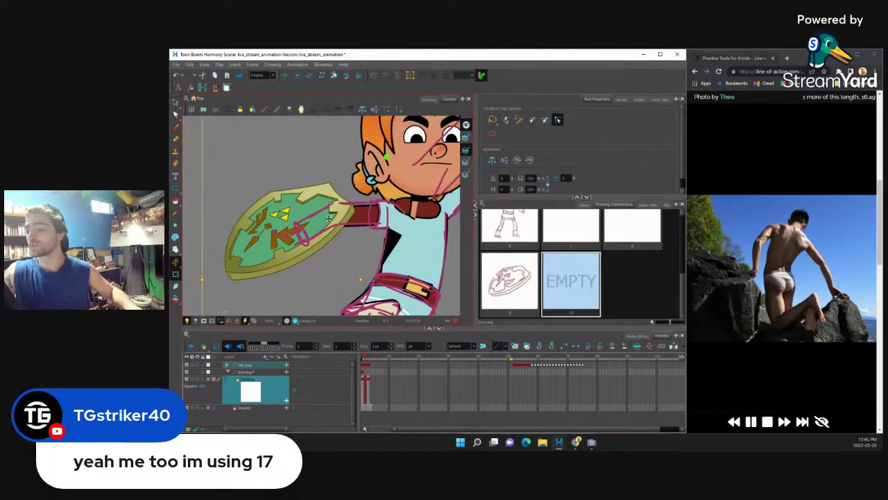
{"action": "left_click", "coordinate": [329, 219]}
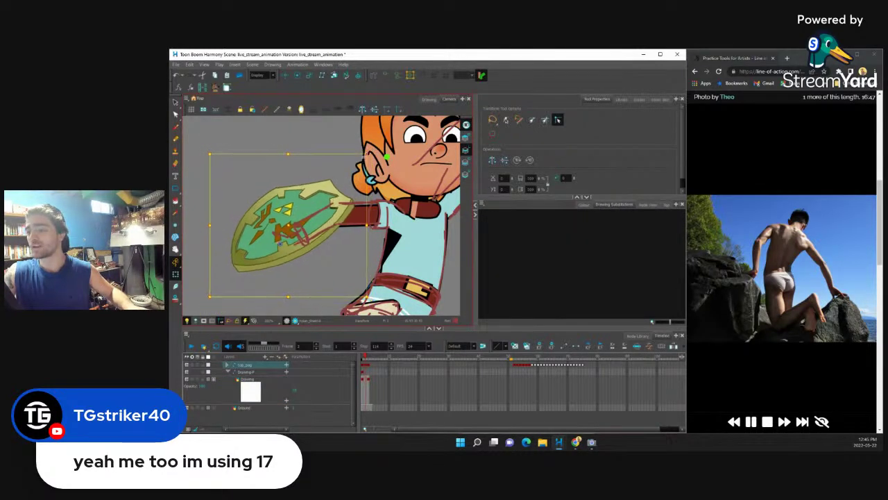
{"action": "left_click", "coordinate": [340, 257]}
- Examine the extended arm's sleeve and the shoulders against the sketch, and show the onion skin settings
{"action": "left_click", "coordinate": [401, 227]}
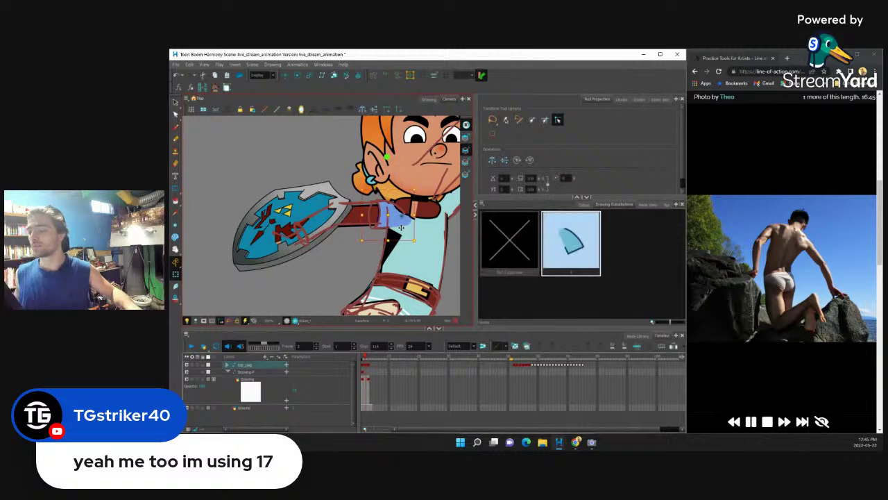
{"action": "scroll", "coordinate": [386, 182], "scroll_direction": "down", "scroll_amount": 3}
{"action": "scroll", "coordinate": [396, 208], "scroll_direction": "up", "scroll_amount": 5}
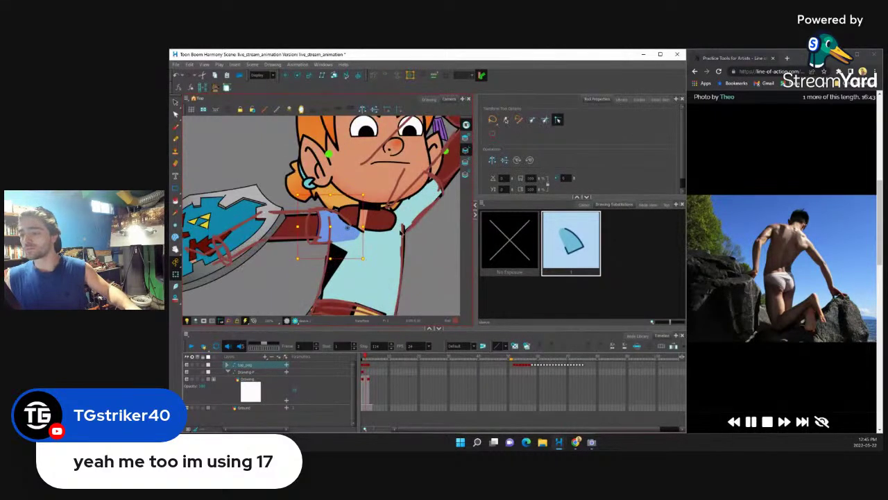
{"action": "left_click", "coordinate": [403, 236]}
{"action": "left_click", "coordinate": [659, 98]}
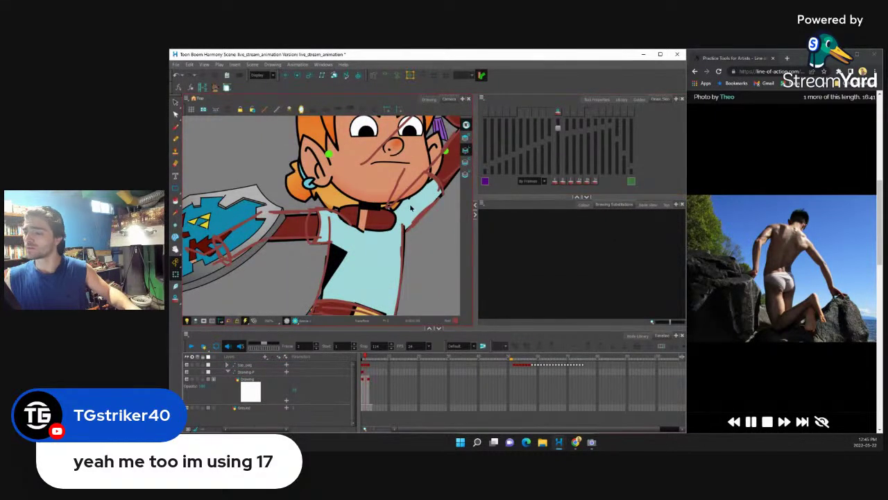
- Inspect how the neck and collar pieces overlap and locate their layers in the node network
{"action": "scroll", "coordinate": [359, 221], "scroll_direction": "up", "scroll_amount": 3}
{"action": "left_click", "coordinate": [359, 222]}
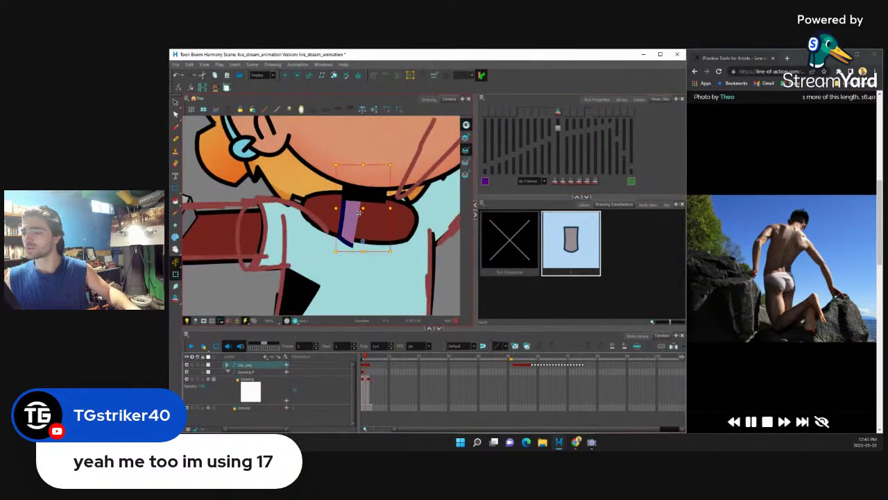
{"action": "left_click", "coordinate": [647, 204]}
{"action": "key", "text": "ctrl+Return"}
{"action": "scroll", "coordinate": [600, 263], "scroll_direction": "down", "scroll_amount": 3}
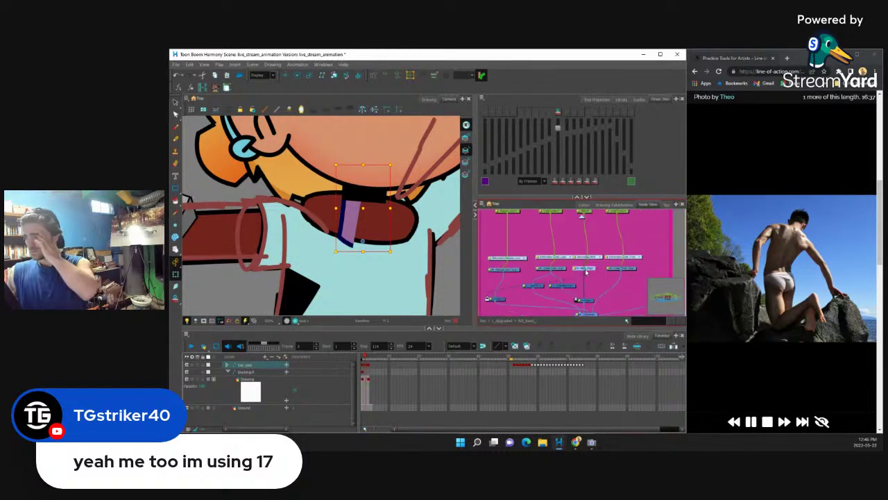
{"action": "scroll", "coordinate": [600, 264], "scroll_direction": "up", "scroll_amount": 2}
{"action": "left_click", "coordinate": [376, 224]}
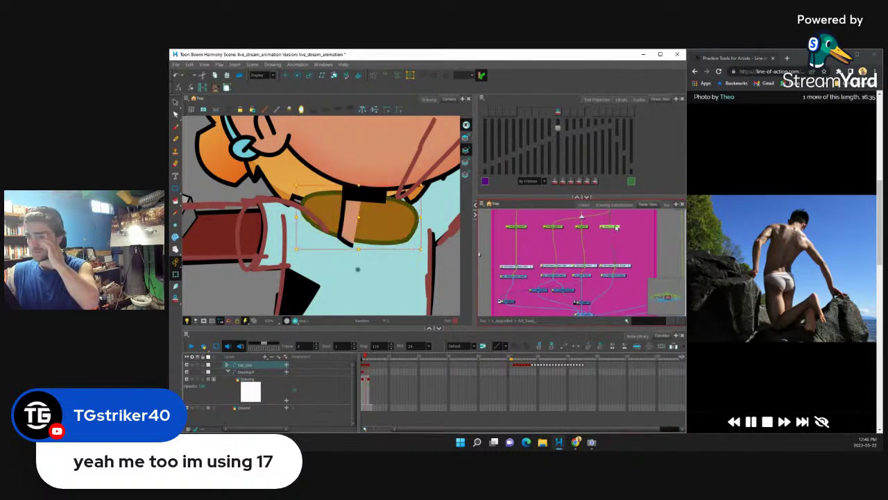
{"action": "scroll", "coordinate": [568, 231], "scroll_direction": "up", "scroll_amount": 2}
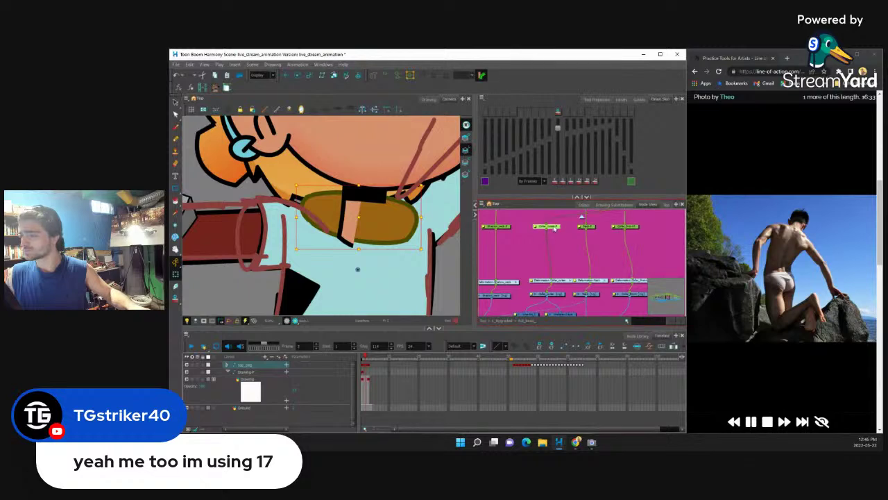
{"action": "left_click", "coordinate": [438, 217]}
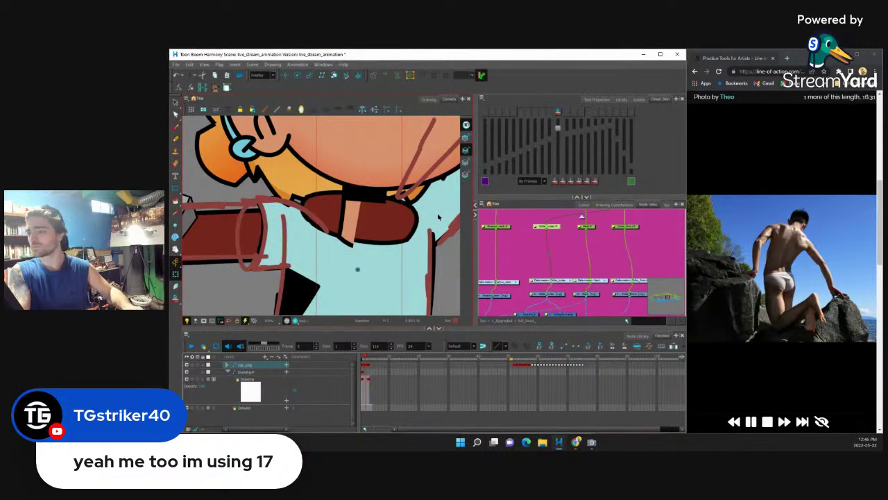
- Select only the shield and place it tilted over the extended forearm, in front of the arm
{"action": "scroll", "coordinate": [362, 227], "scroll_direction": "down", "scroll_amount": 5}
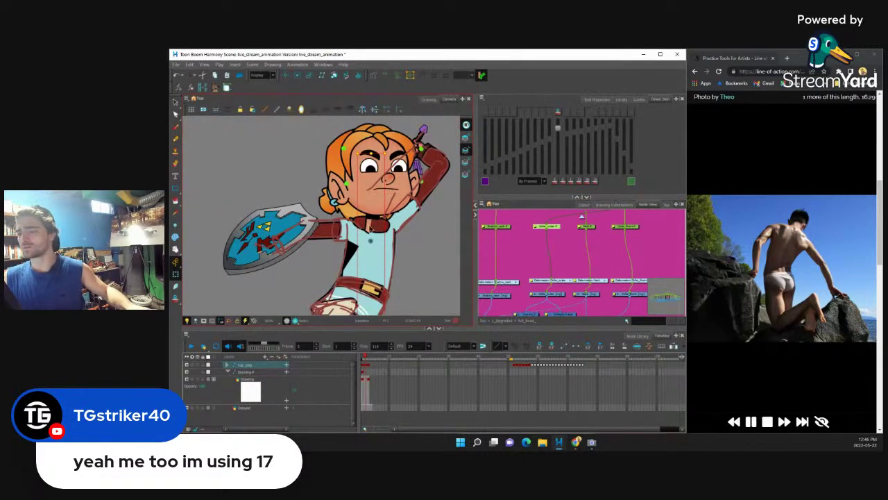
{"action": "scroll", "coordinate": [368, 237], "scroll_direction": "down", "scroll_amount": 6}
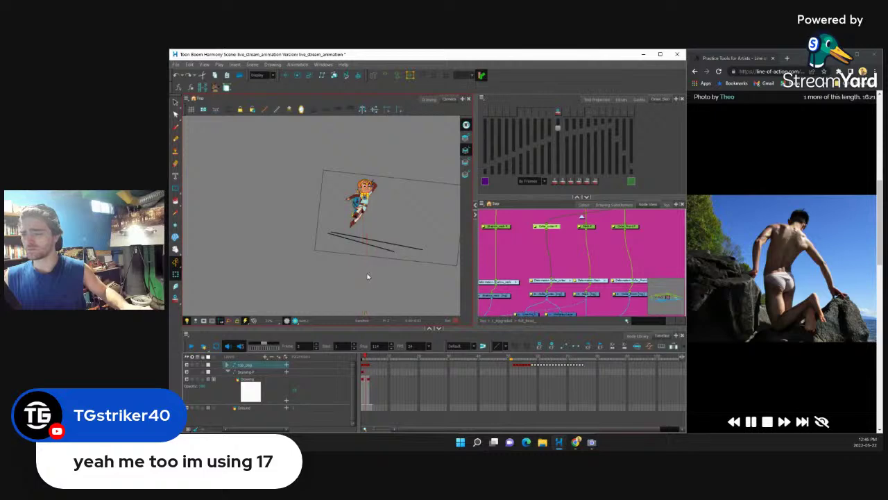
{"action": "scroll", "coordinate": [375, 205], "scroll_direction": "up", "scroll_amount": 10}
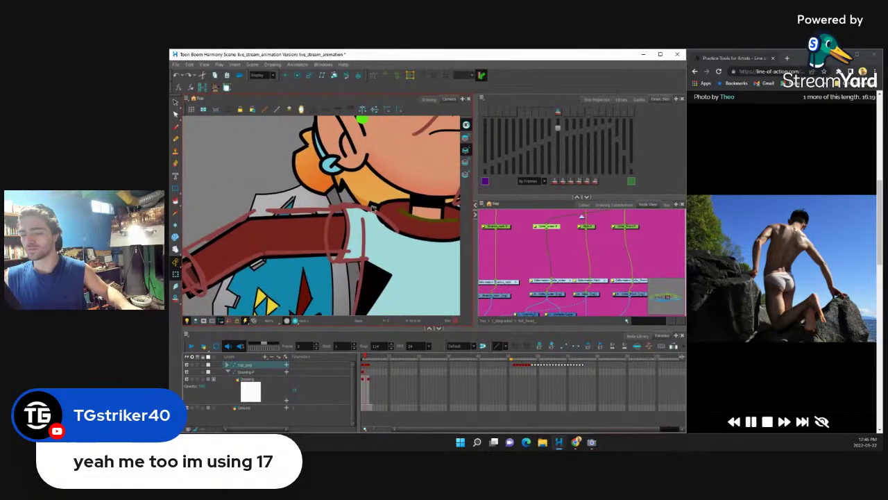
{"action": "scroll", "coordinate": [375, 205], "scroll_direction": "down", "scroll_amount": 10}
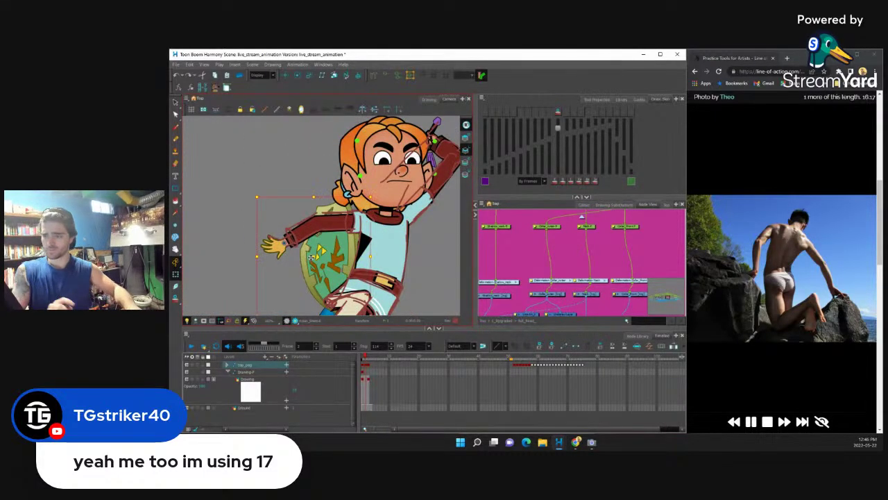
{"action": "key", "text": "ctrl+z"}
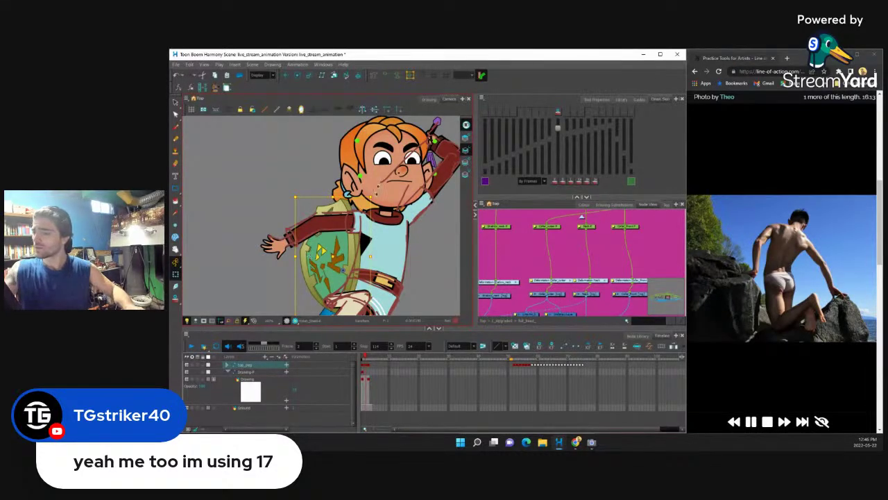
{"action": "left_click_drag", "start_coordinate": [338, 257], "coordinate": [316, 239]}
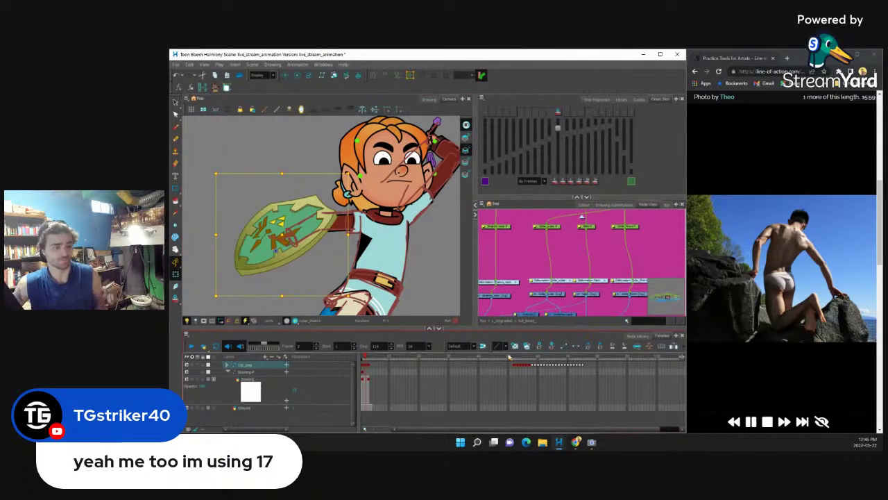
- Clear the black underarm shape from the torso's side below the extended sleeve
{"action": "scroll", "coordinate": [359, 233], "scroll_direction": "down", "scroll_amount": 5}
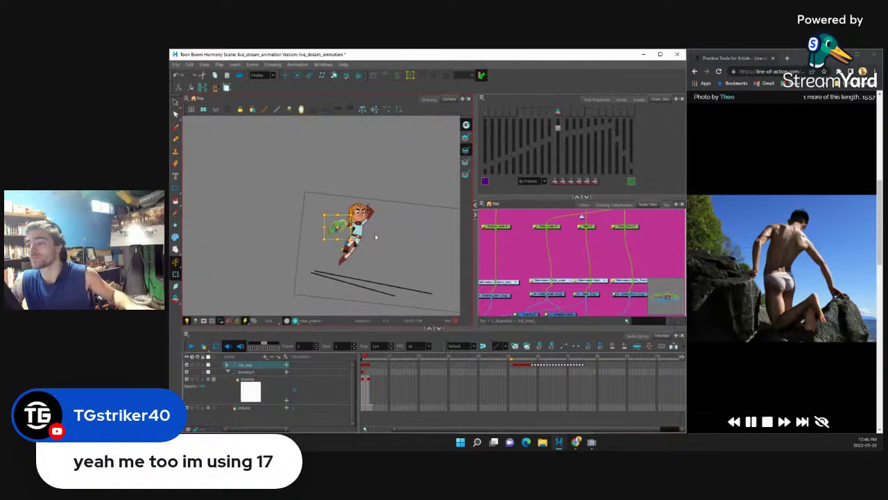
{"action": "scroll", "coordinate": [359, 233], "scroll_direction": "up", "scroll_amount": 3}
{"action": "scroll", "coordinate": [360, 233], "scroll_direction": "up", "scroll_amount": 5}
{"action": "left_click", "coordinate": [402, 245]}
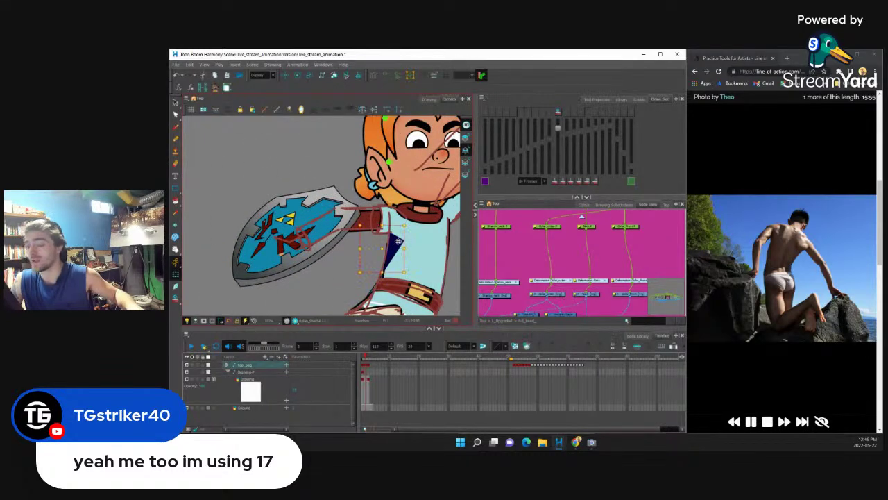
{"action": "scroll", "coordinate": [402, 246], "scroll_direction": "up", "scroll_amount": 2}
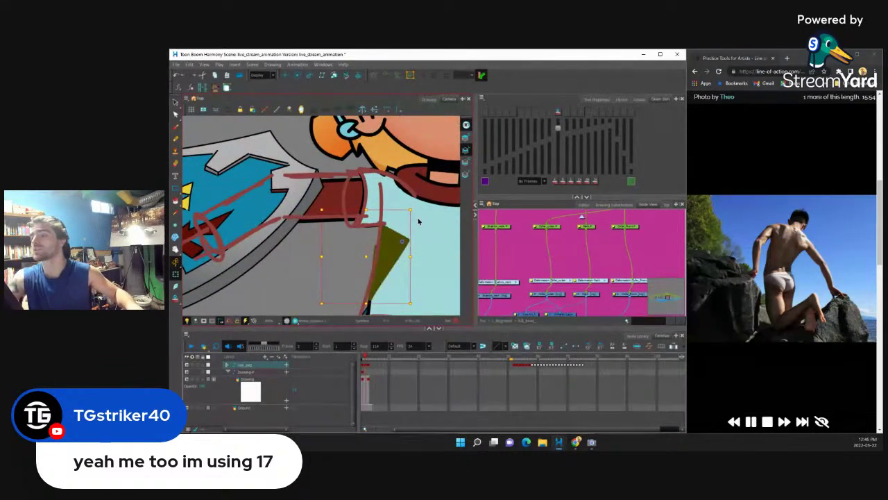
{"action": "left_click_drag", "start_coordinate": [418, 220], "coordinate": [367, 244]}
{"action": "left_click", "coordinate": [356, 262]}
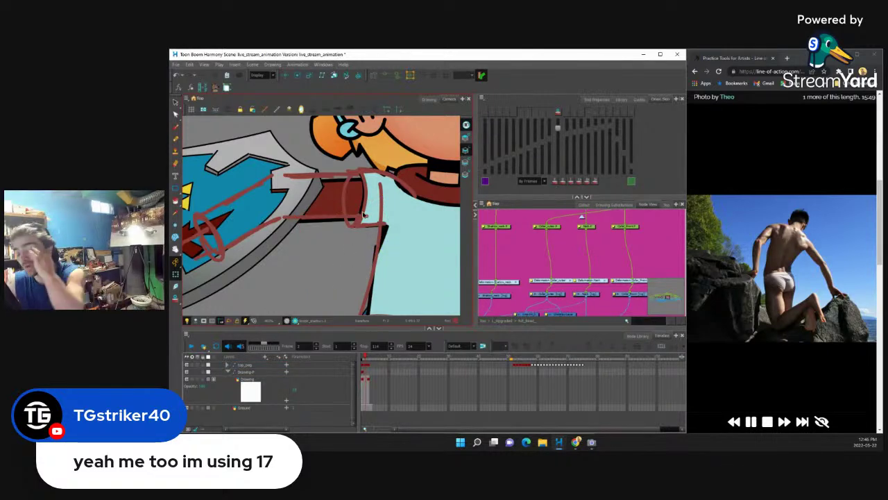
- Find the extended arm's sleeve back layer in the node network and expose its drawing 1
{"action": "left_click", "coordinate": [375, 213]}
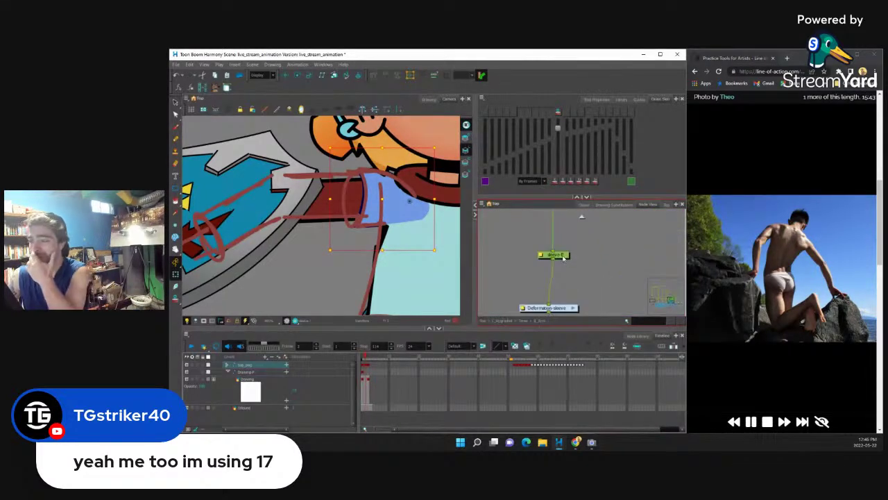
{"action": "left_click", "coordinate": [564, 256]}
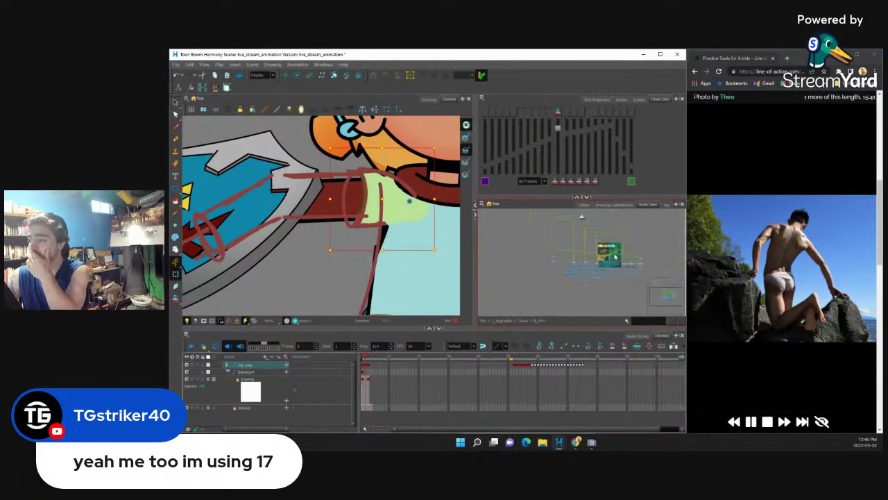
{"action": "scroll", "coordinate": [372, 198], "scroll_direction": "up", "scroll_amount": 2}
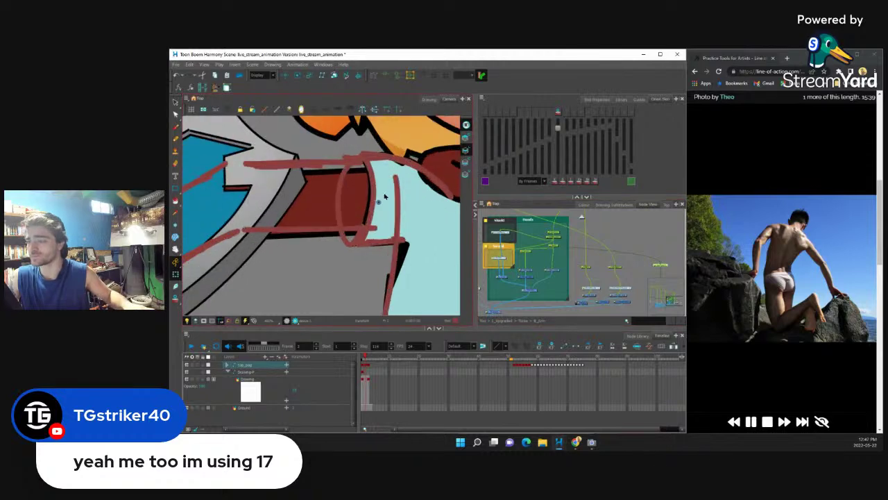
{"action": "scroll", "coordinate": [373, 198], "scroll_direction": "up", "scroll_amount": 1}
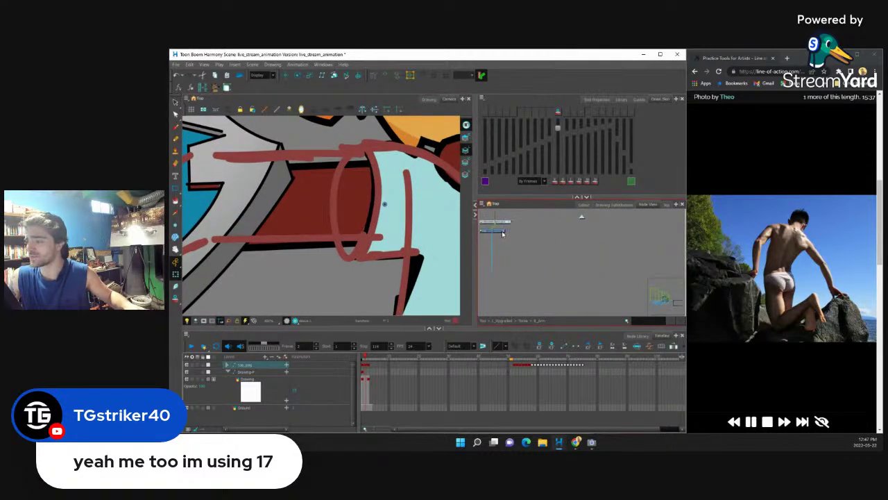
{"action": "left_click", "coordinate": [613, 204]}
{"action": "scroll", "coordinate": [381, 161], "scroll_direction": "up", "scroll_amount": 1}
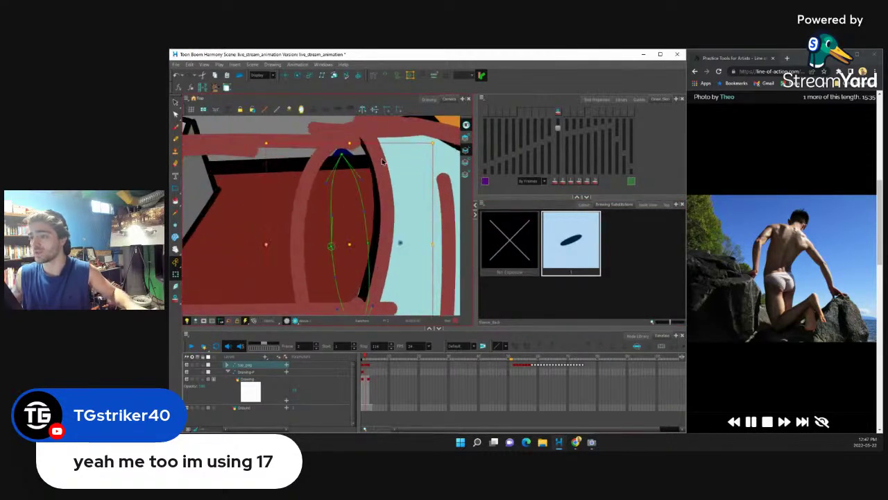
- Reshape the sleeve back's curve deformer so the cuff opening fits the red sketched ellipse around the arm
{"action": "left_click_drag", "start_coordinate": [347, 154], "coordinate": [375, 152]}
{"action": "left_click_drag", "start_coordinate": [368, 242], "coordinate": [386, 237]}
{"action": "left_click_drag", "start_coordinate": [331, 246], "coordinate": [319, 233]}
{"action": "left_click_drag", "start_coordinate": [340, 158], "coordinate": [333, 156]}
{"action": "left_click_drag", "start_coordinate": [354, 295], "coordinate": [371, 243]}
{"action": "left_click_drag", "start_coordinate": [371, 283], "coordinate": [358, 299]}
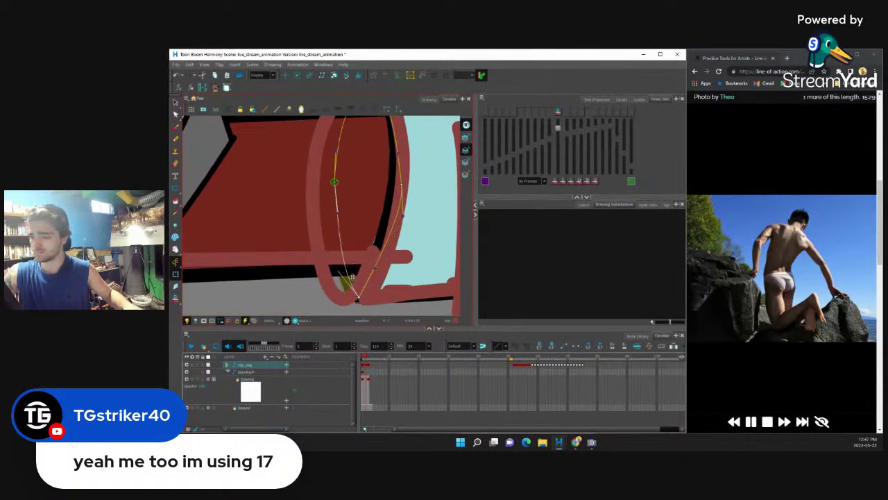
{"action": "left_click_drag", "start_coordinate": [334, 182], "coordinate": [324, 179]}
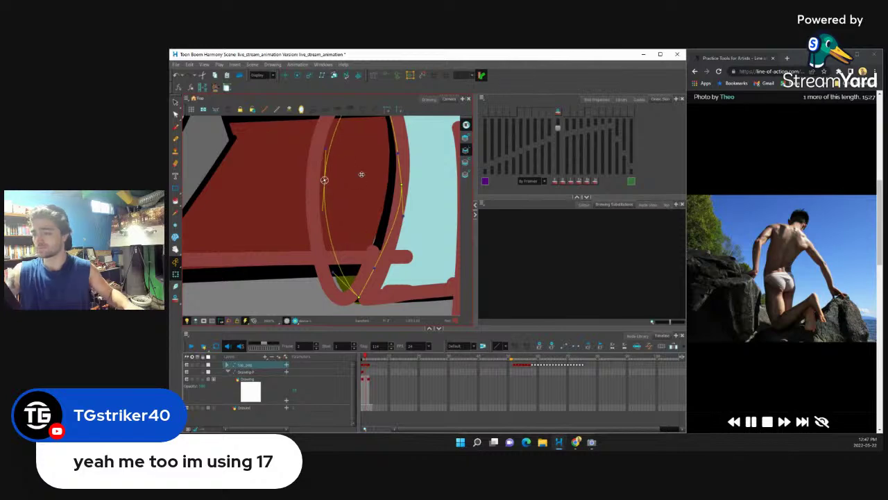
{"action": "scroll", "coordinate": [359, 217], "scroll_direction": "down", "scroll_amount": 2}
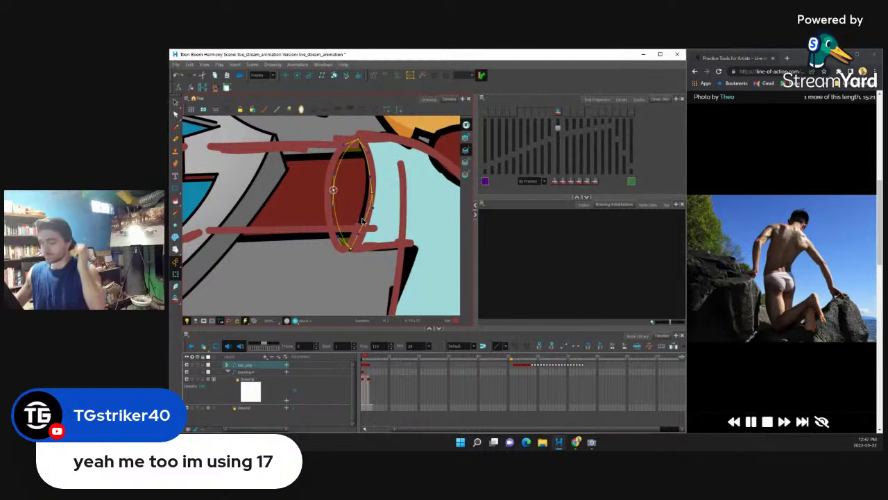
- Return to the top level of the node network, hide the red sketch drawing and check the whole pose
{"action": "scroll", "coordinate": [291, 157], "scroll_direction": "down", "scroll_amount": 5}
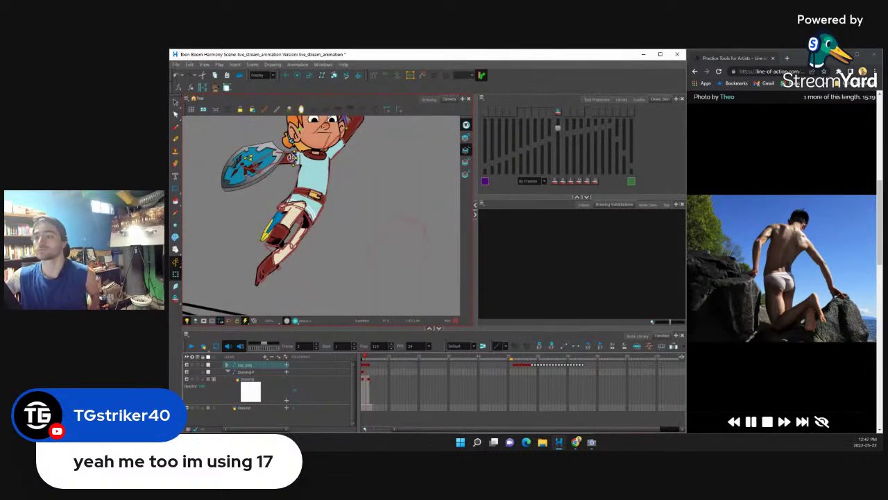
{"action": "scroll", "coordinate": [293, 157], "scroll_direction": "down", "scroll_amount": 4}
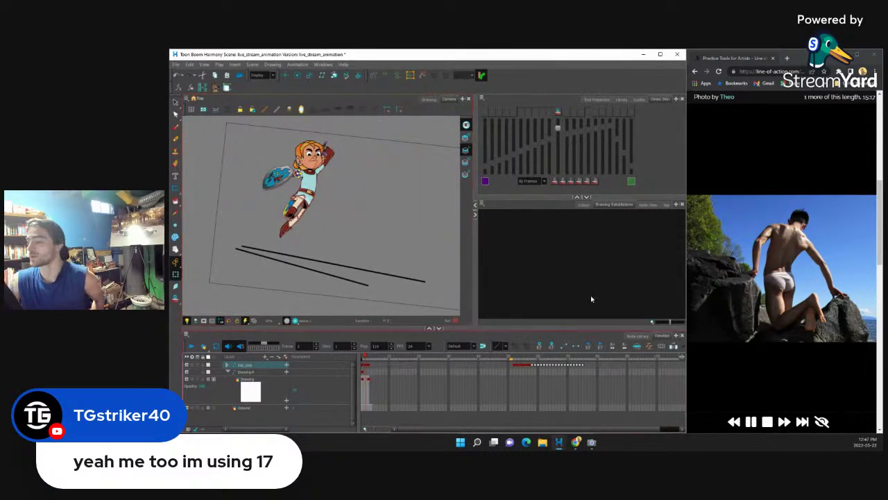
{"action": "left_click", "coordinate": [645, 206]}
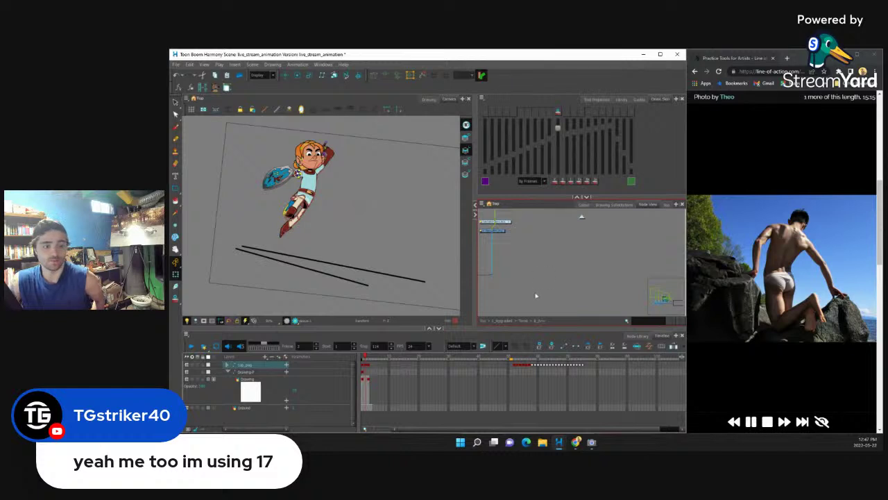
{"action": "scroll", "coordinate": [514, 256], "scroll_direction": "down", "scroll_amount": 1}
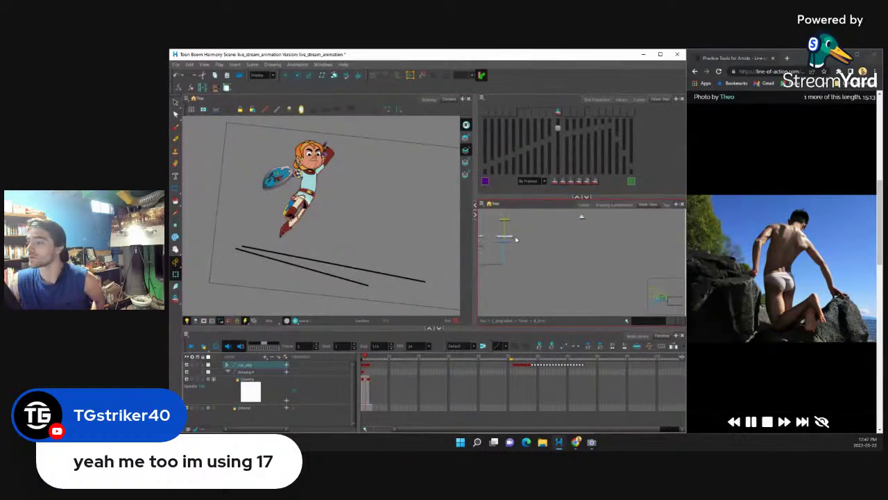
{"action": "key", "text": "ctrl+shift+Return"}
{"action": "key", "text": "ctrl+shift+Return"}
{"action": "key", "text": "ctrl+shift+Return"}
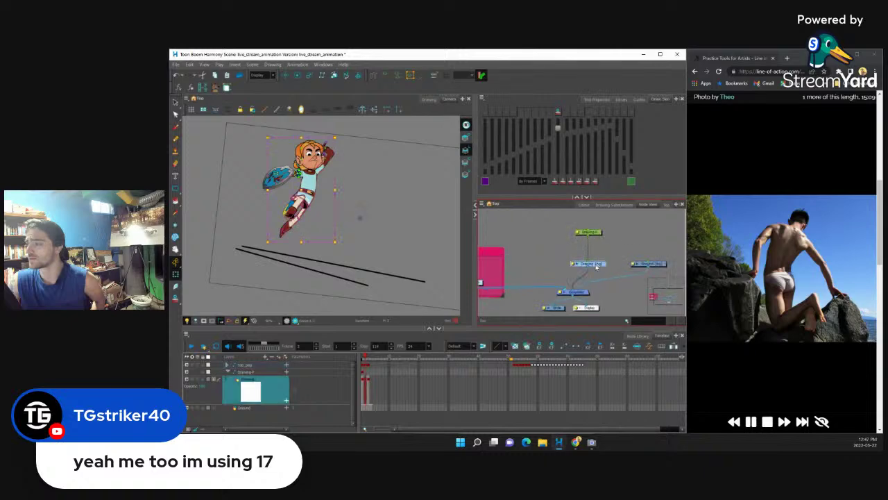
{"action": "scroll", "coordinate": [362, 225], "scroll_direction": "up", "scroll_amount": 6}
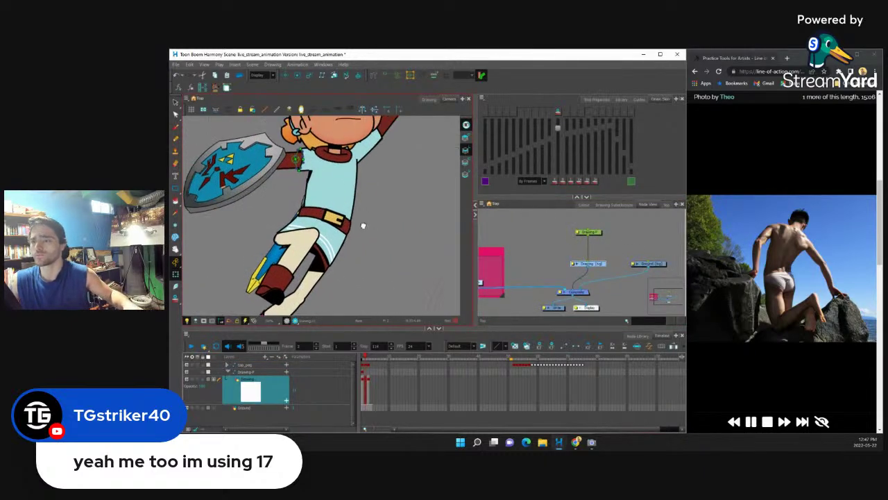
{"action": "scroll", "coordinate": [361, 224], "scroll_direction": "down", "scroll_amount": 4}
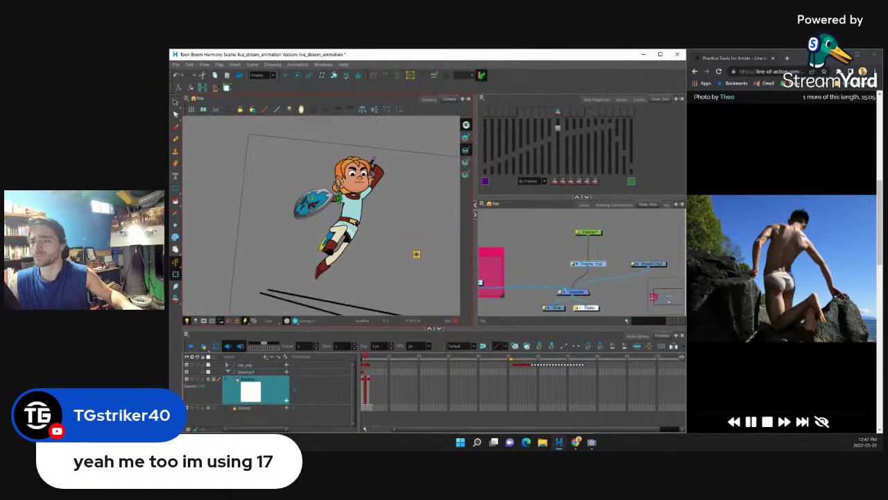
{"action": "scroll", "coordinate": [358, 220], "scroll_direction": "up", "scroll_amount": 5}
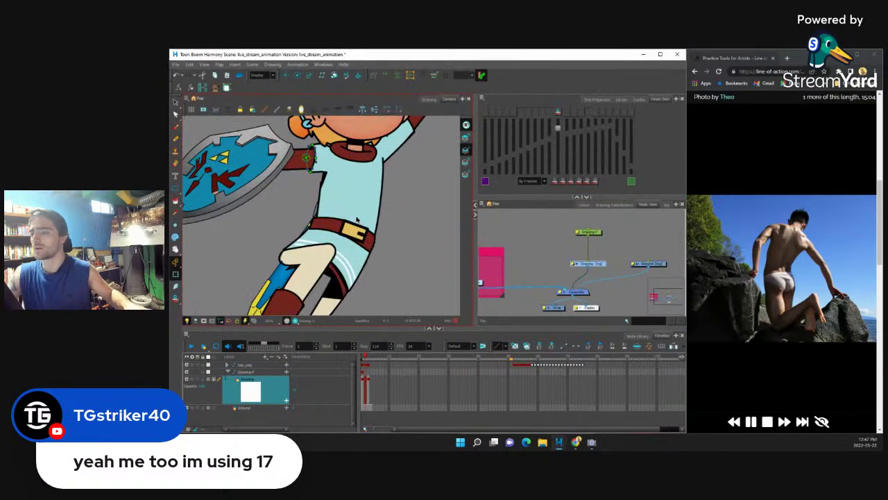
- Refine the side curves of the torso and the belt so they line up at the waist
{"action": "left_click", "coordinate": [358, 220]}
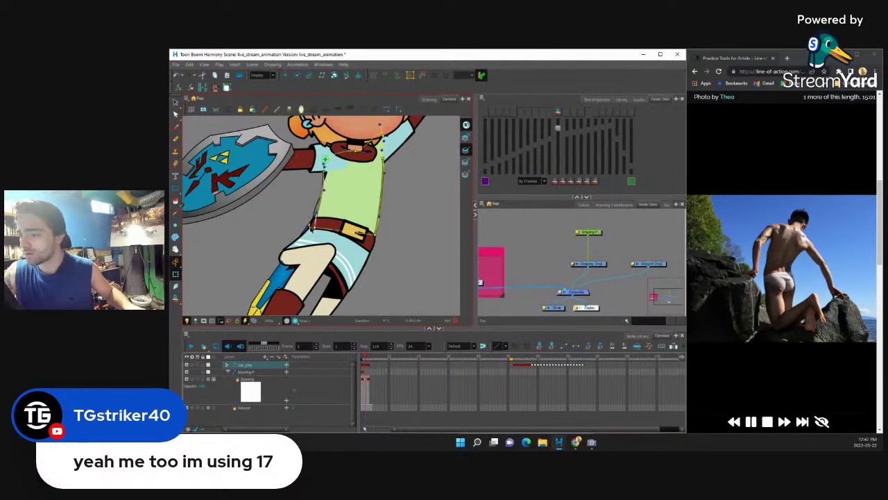
{"action": "left_click", "coordinate": [398, 181]}
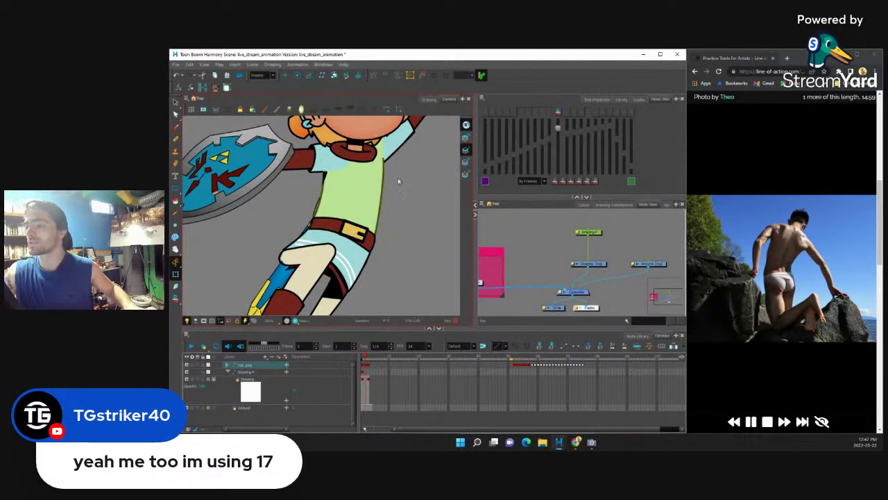
{"action": "left_click", "coordinate": [326, 222]}
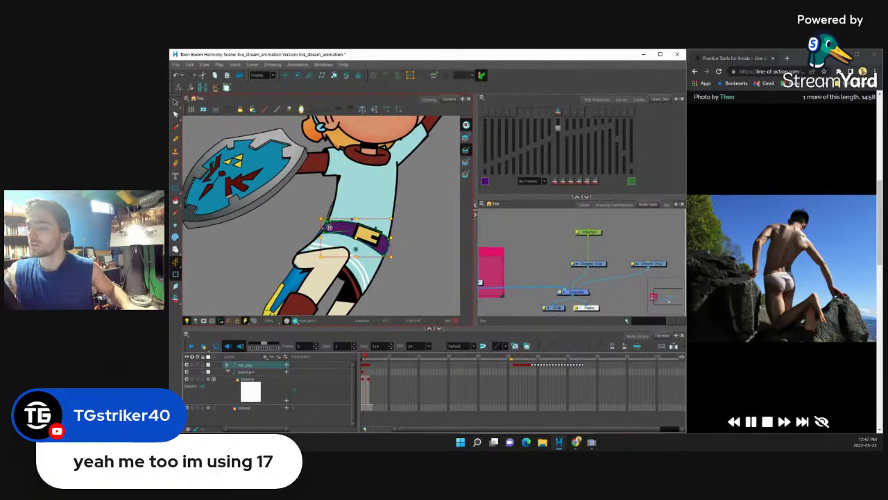
{"action": "left_click", "coordinate": [325, 223]}
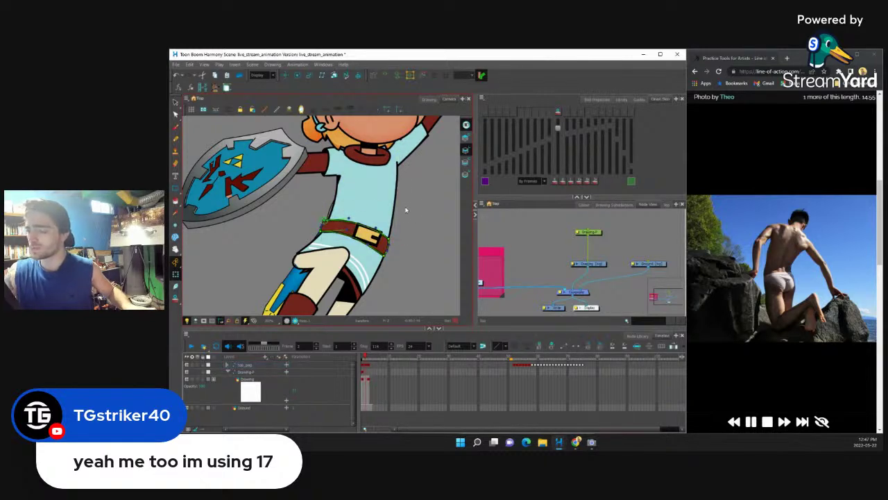
{"action": "left_click", "coordinate": [391, 241]}
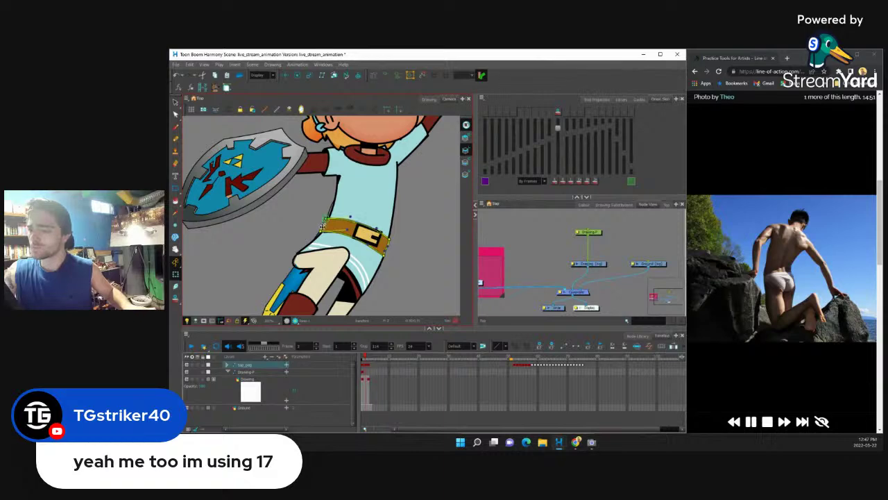
{"action": "left_click", "coordinate": [418, 175]}
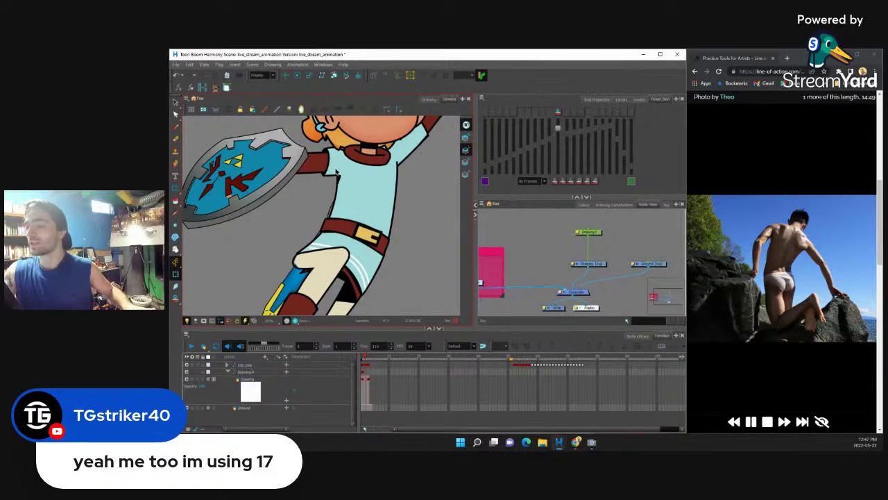
- Reposition the blue scabbard so it lies diagonally behind the hips
{"action": "left_click", "coordinate": [338, 173]}
{"action": "mouse_move", "coordinate": [353, 177]}
{"action": "left_mouse_down"}
{"action": "mouse_move", "coordinate": [399, 171]}
{"action": "mouse_move", "coordinate": [411, 225]}
{"action": "mouse_move", "coordinate": [428, 238]}
{"action": "mouse_move", "coordinate": [378, 178]}
{"action": "left_mouse_up"}
{"action": "left_click", "coordinate": [359, 219]}
{"action": "left_click", "coordinate": [318, 267]}
{"action": "left_click_drag", "start_coordinate": [411, 161], "coordinate": [372, 199]}
- Expose the skirt's back piece and shape its curve deformer to show under the hem behind the raised leg
{"action": "scroll", "coordinate": [375, 197], "scroll_direction": "down", "scroll_amount": 3}
{"action": "left_click", "coordinate": [381, 177]}
{"action": "left_click", "coordinate": [374, 157]}
{"action": "scroll", "coordinate": [389, 194], "scroll_direction": "down", "scroll_amount": 2}
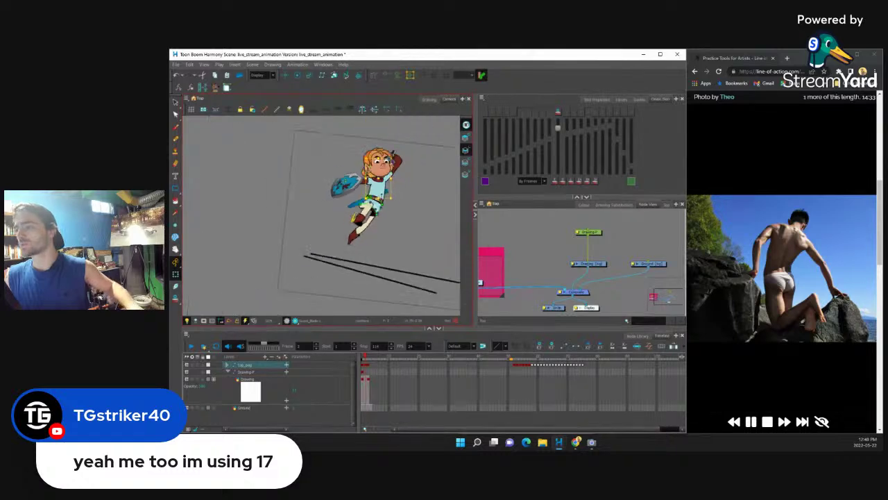
{"action": "scroll", "coordinate": [416, 220], "scroll_direction": "up", "scroll_amount": 1}
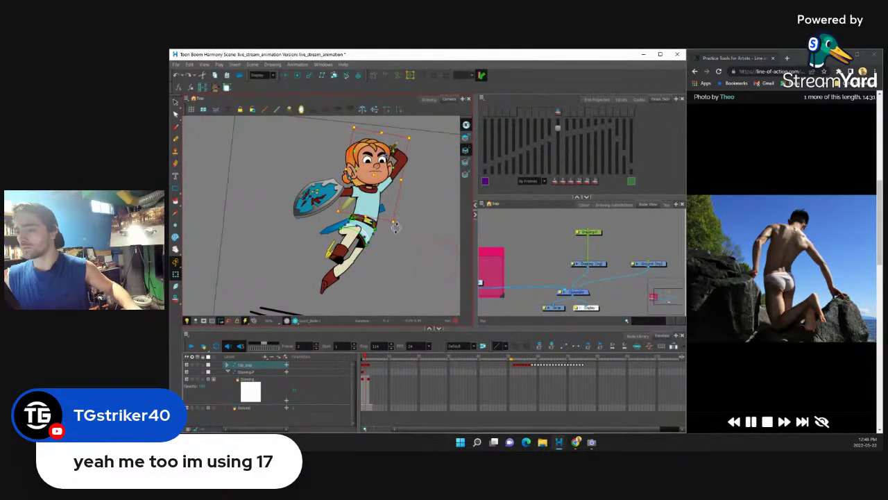
{"action": "scroll", "coordinate": [375, 218], "scroll_direction": "up", "scroll_amount": 3}
{"action": "scroll", "coordinate": [361, 215], "scroll_direction": "up", "scroll_amount": 2}
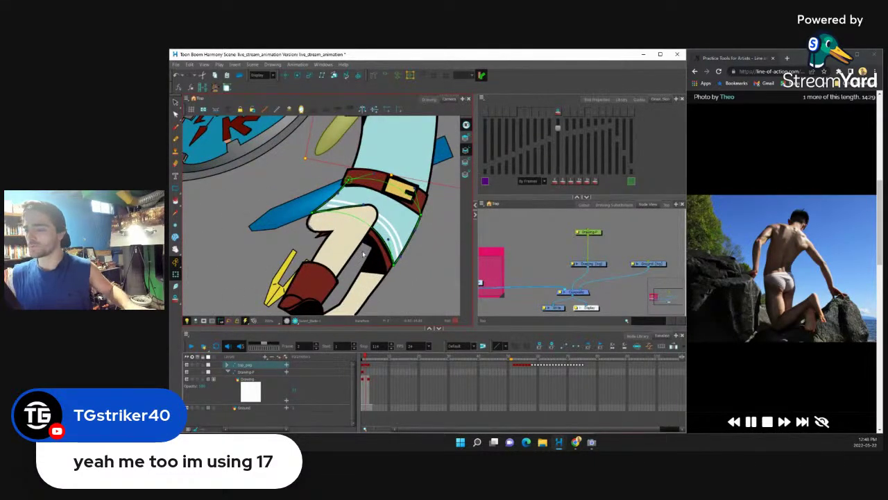
{"action": "scroll", "coordinate": [371, 247], "scroll_direction": "up", "scroll_amount": 2}
{"action": "left_click", "coordinate": [356, 239]}
{"action": "left_click_drag", "start_coordinate": [310, 203], "coordinate": [281, 233]}
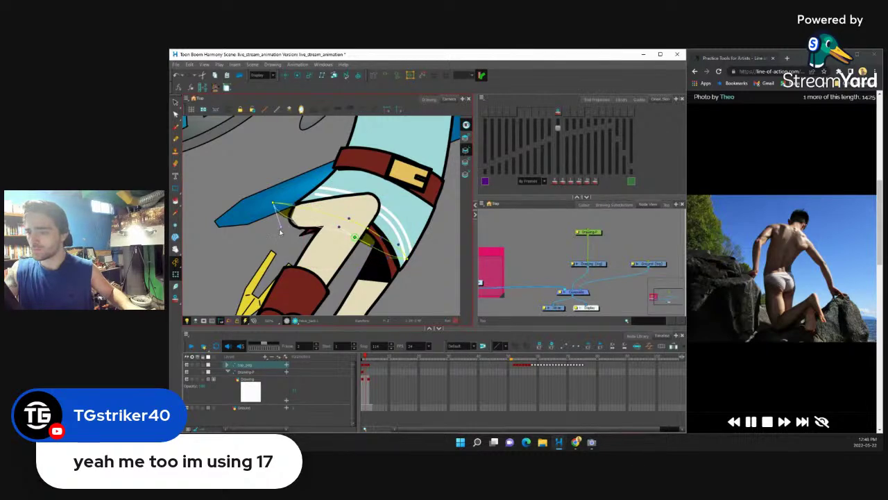
- Extend the skirt front's hem to meet the back piece's pointed corner and align the white stripes with it
{"action": "left_click", "coordinate": [229, 222]}
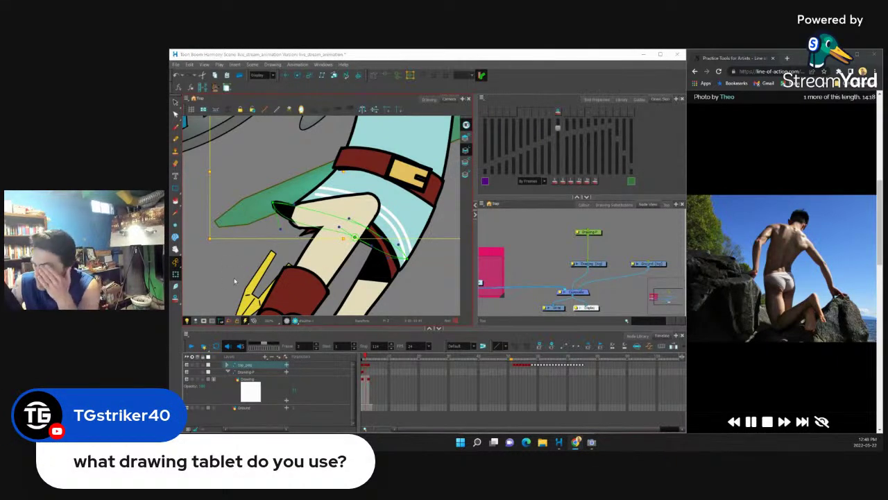
{"action": "scroll", "coordinate": [292, 198], "scroll_direction": "down", "scroll_amount": 3}
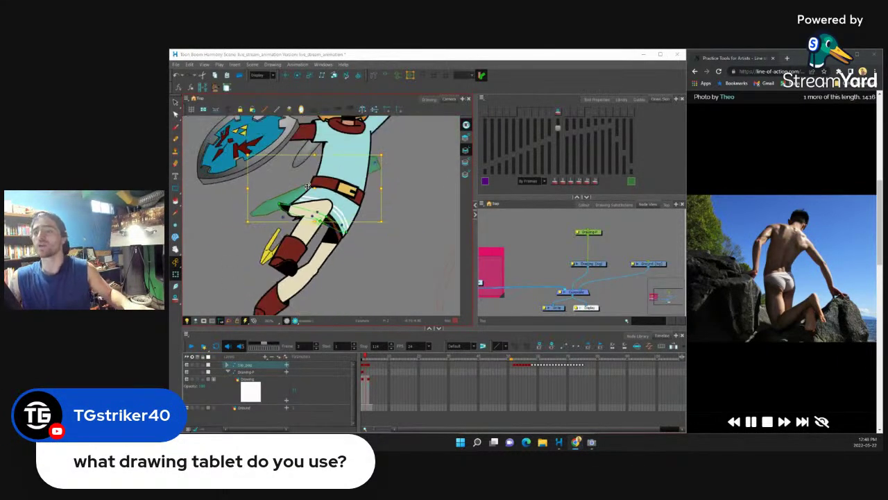
{"action": "scroll", "coordinate": [307, 186], "scroll_direction": "up", "scroll_amount": 5}
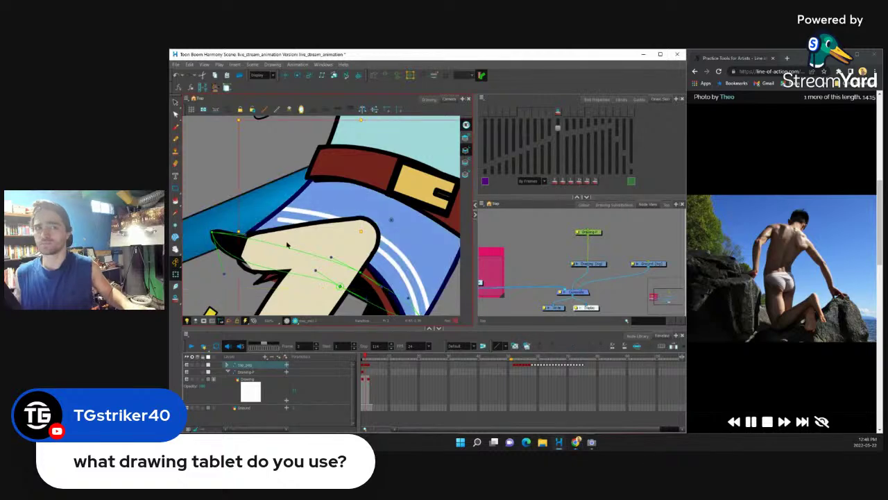
{"action": "left_click_drag", "start_coordinate": [246, 236], "coordinate": [250, 190]}
{"action": "left_click_drag", "start_coordinate": [296, 208], "coordinate": [277, 173]}
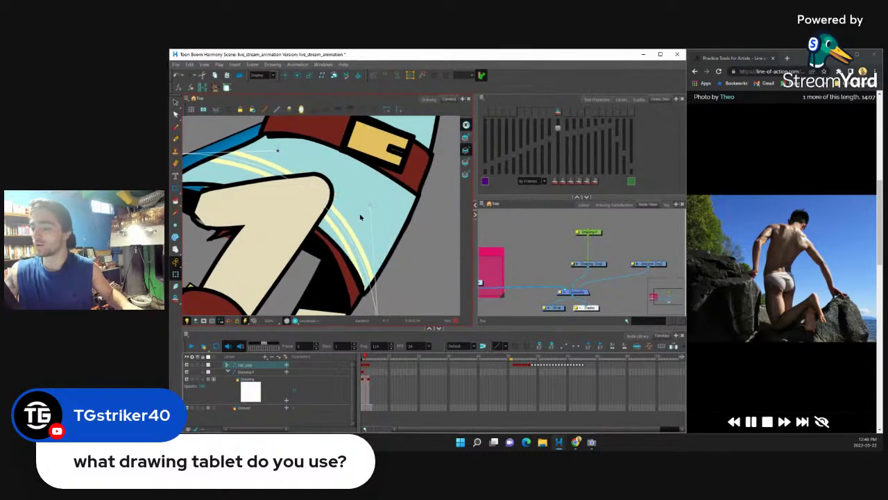
{"action": "left_click_drag", "start_coordinate": [360, 217], "coordinate": [307, 198]}
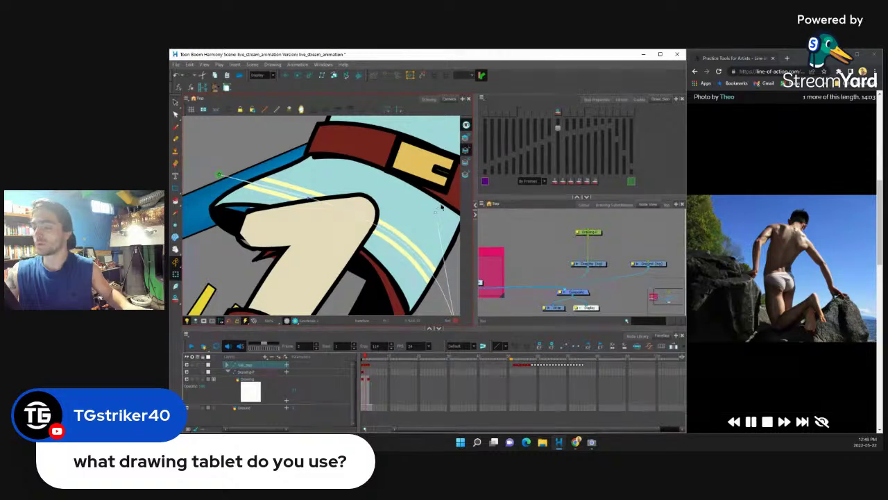
{"action": "left_click_drag", "start_coordinate": [409, 203], "coordinate": [274, 197]}
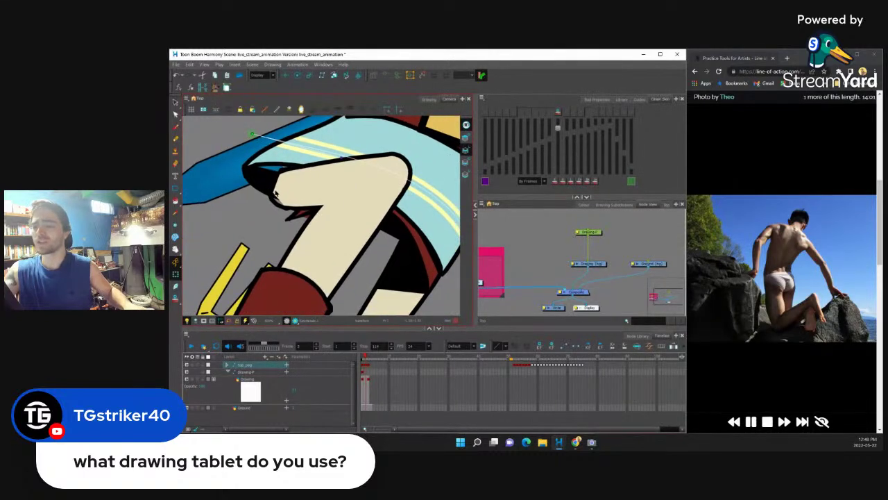
- Undo the last adjustments and reshape the raised leg's thigh so its narrow end extends toward the skirt hem's pointed corner
{"action": "key", "text": "ctrl+z"}
{"action": "key", "text": "ctrl+z"}
{"action": "key", "text": "ctrl+z"}
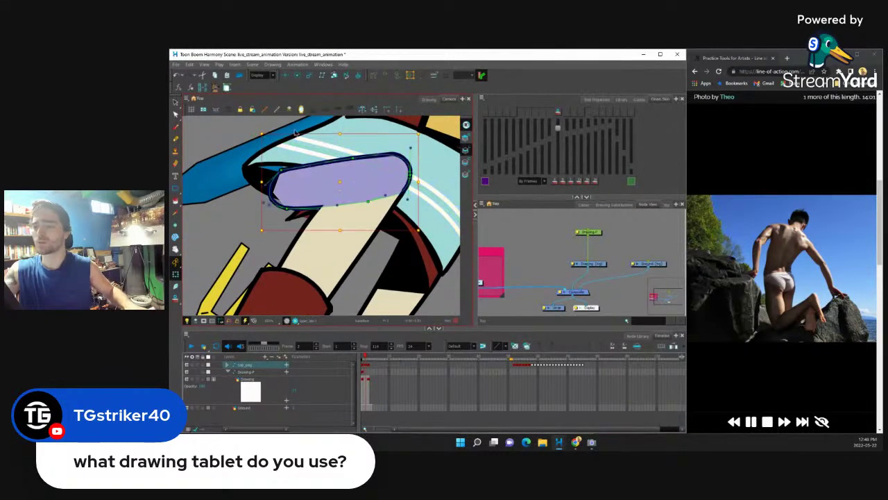
{"action": "left_click_drag", "start_coordinate": [285, 207], "coordinate": [251, 166]}
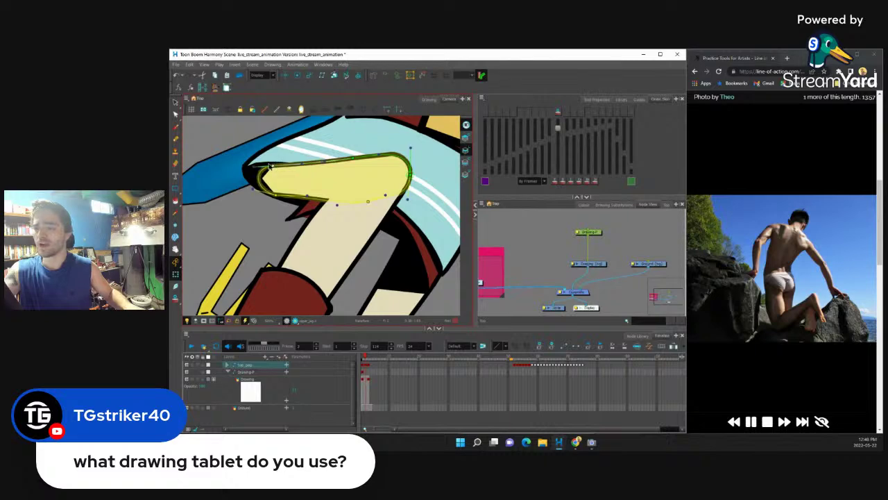
{"action": "left_click_drag", "start_coordinate": [309, 198], "coordinate": [366, 202]}
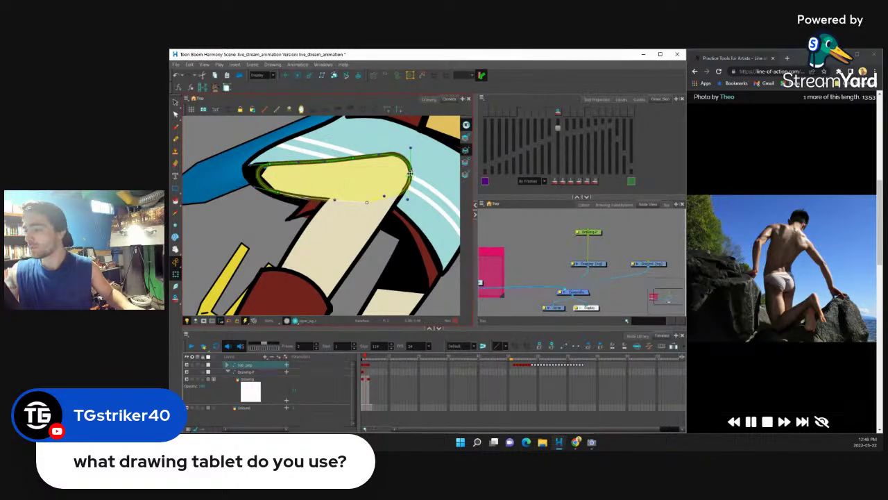
{"action": "mouse_move", "coordinate": [327, 162]}
{"action": "left_mouse_down"}
{"action": "mouse_move", "coordinate": [418, 158]}
{"action": "mouse_move", "coordinate": [411, 154]}
{"action": "left_mouse_up"}
{"action": "key", "text": "."}
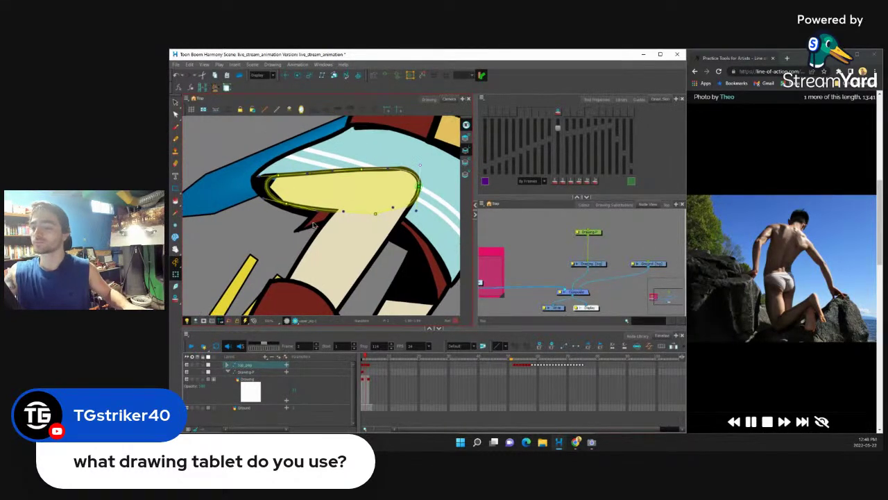
- Tuck the protruding red inner skirt corner away and reshape the skirt's black back piece to curve around the raised thigh
{"action": "left_click_drag", "start_coordinate": [297, 232], "coordinate": [260, 179]}
{"action": "left_click_drag", "start_coordinate": [433, 184], "coordinate": [400, 158]}
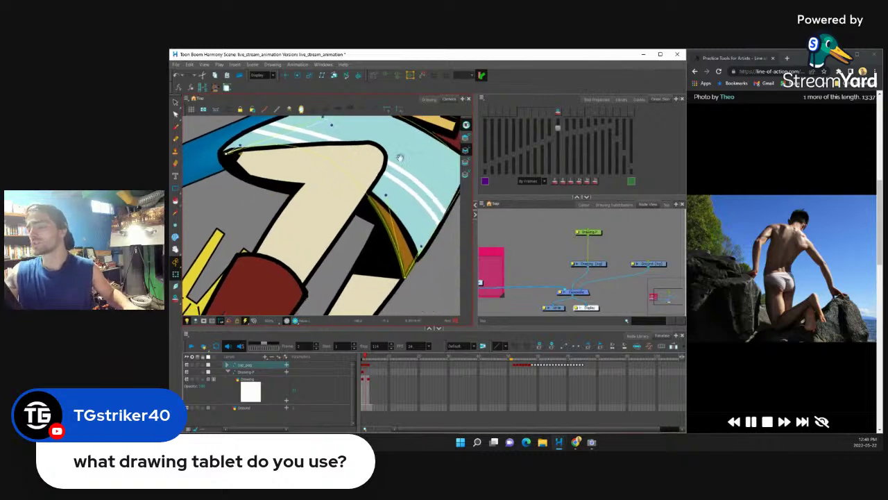
{"action": "left_click", "coordinate": [387, 205]}
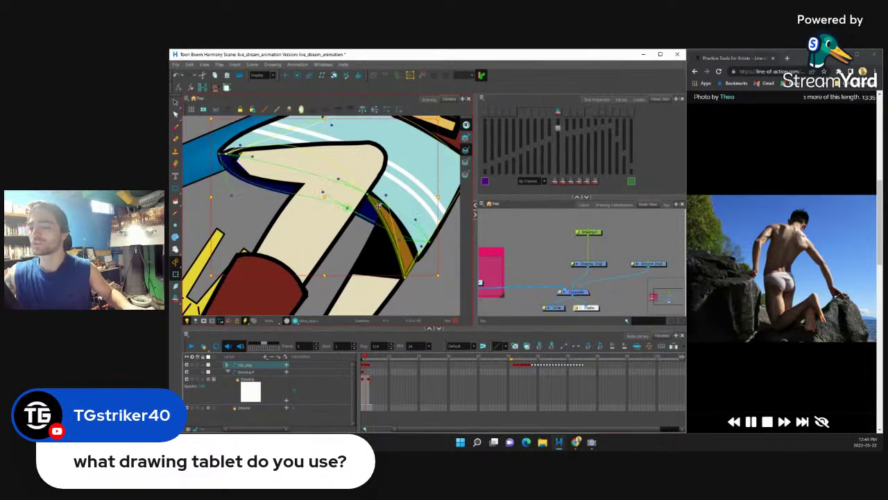
{"action": "left_click_drag", "start_coordinate": [349, 207], "coordinate": [191, 181]}
{"action": "mouse_move", "coordinate": [251, 209]}
{"action": "left_mouse_down"}
{"action": "mouse_move", "coordinate": [271, 233]}
{"action": "mouse_move", "coordinate": [291, 224]}
{"action": "mouse_move", "coordinate": [286, 219]}
{"action": "mouse_move", "coordinate": [321, 226]}
{"action": "left_mouse_up"}
{"action": "mouse_move", "coordinate": [263, 203]}
{"action": "left_mouse_down"}
{"action": "mouse_move", "coordinate": [296, 208]}
{"action": "mouse_move", "coordinate": [287, 219]}
{"action": "mouse_move", "coordinate": [412, 252]}
{"action": "left_mouse_up"}
{"action": "key", "text": "Escape"}
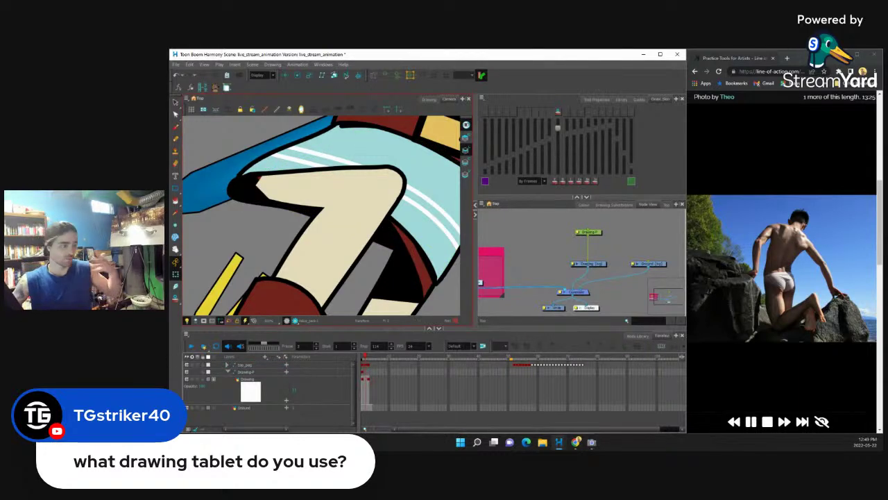
- Adjust the belt's curve points at its lower corner and align the buckle with the belt
{"action": "scroll", "coordinate": [417, 234], "scroll_direction": "down", "scroll_amount": 6}
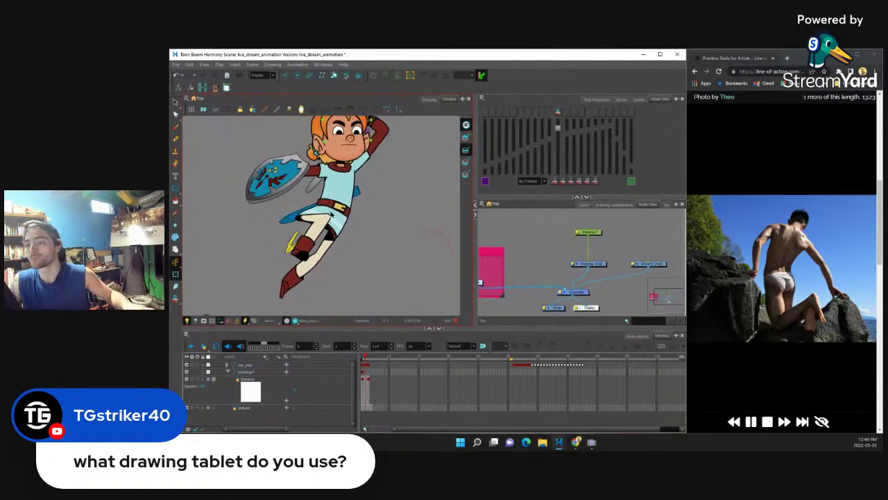
{"action": "scroll", "coordinate": [316, 216], "scroll_direction": "up", "scroll_amount": 5}
{"action": "scroll", "coordinate": [316, 216], "scroll_direction": "up", "scroll_amount": 4}
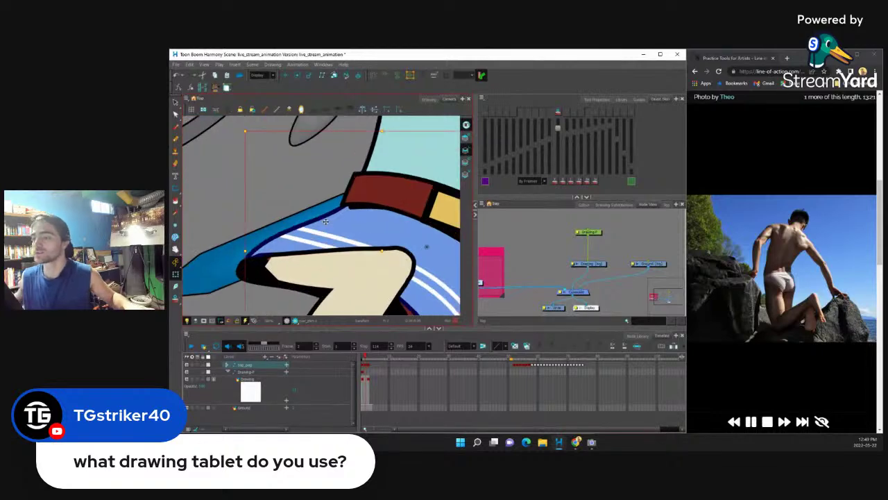
{"action": "left_click", "coordinate": [391, 173]}
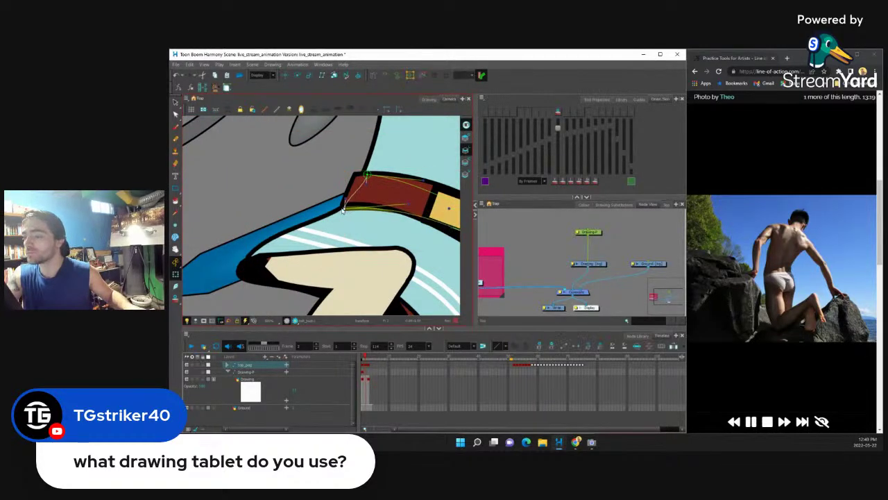
{"action": "left_click_drag", "start_coordinate": [406, 244], "coordinate": [458, 193]}
{"action": "mouse_move", "coordinate": [423, 216]}
{"action": "left_mouse_down"}
{"action": "mouse_move", "coordinate": [420, 239]}
{"action": "mouse_move", "coordinate": [425, 226]}
{"action": "left_mouse_up"}
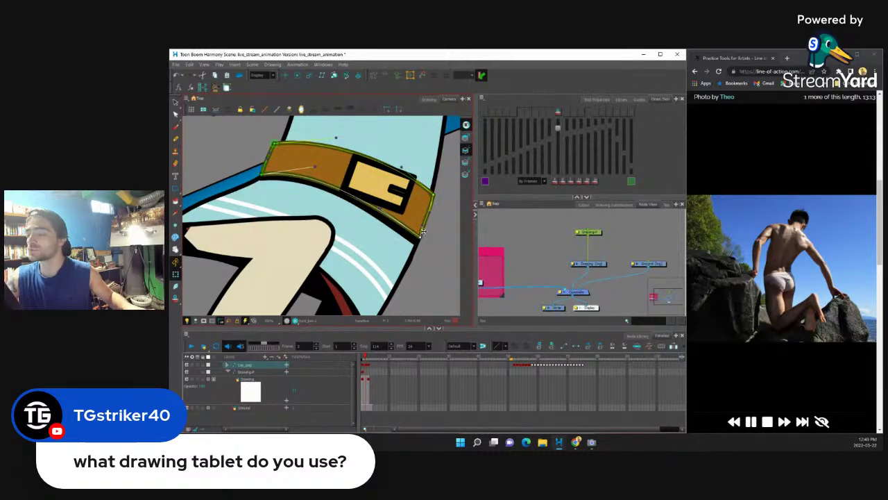
{"action": "key", "text": "alt+s"}
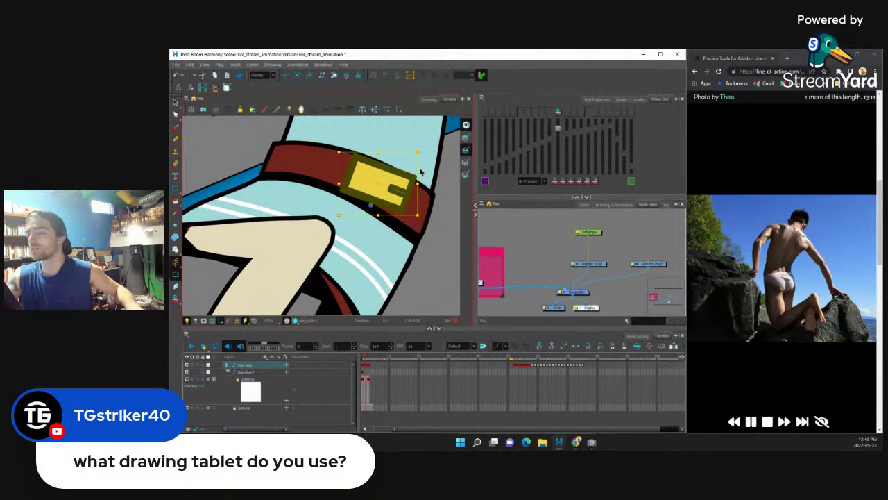
{"action": "left_click", "coordinate": [398, 186]}
{"action": "mouse_move", "coordinate": [398, 186]}
{"action": "left_mouse_down"}
{"action": "mouse_move", "coordinate": [353, 226]}
{"action": "mouse_move", "coordinate": [383, 213]}
{"action": "mouse_move", "coordinate": [338, 229]}
{"action": "mouse_move", "coordinate": [394, 208]}
{"action": "mouse_move", "coordinate": [378, 242]}
{"action": "mouse_move", "coordinate": [326, 201]}
{"action": "mouse_move", "coordinate": [297, 219]}
{"action": "mouse_move", "coordinate": [343, 189]}
{"action": "left_mouse_up"}
- Flare the skirt front's hem outward over the scabbard and stretch the black back piece to meet its tip
{"action": "left_click", "coordinate": [338, 229]}
{"action": "left_click", "coordinate": [339, 217]}
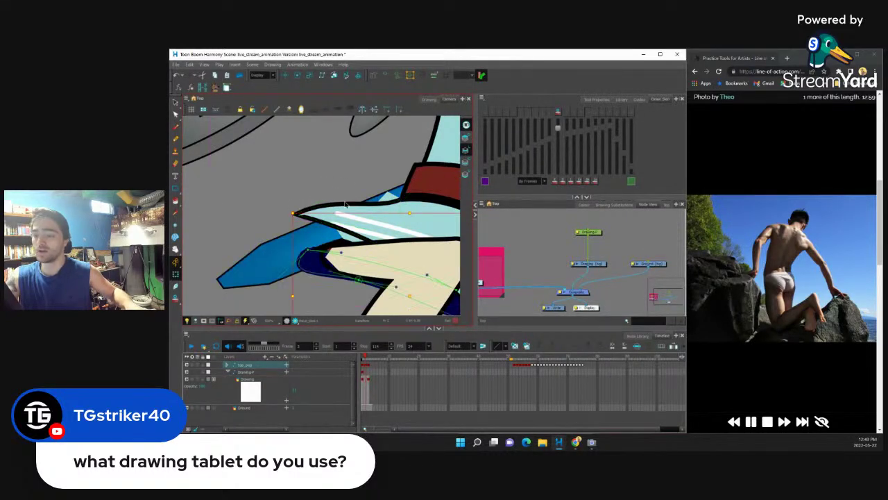
{"action": "left_click", "coordinate": [330, 217]}
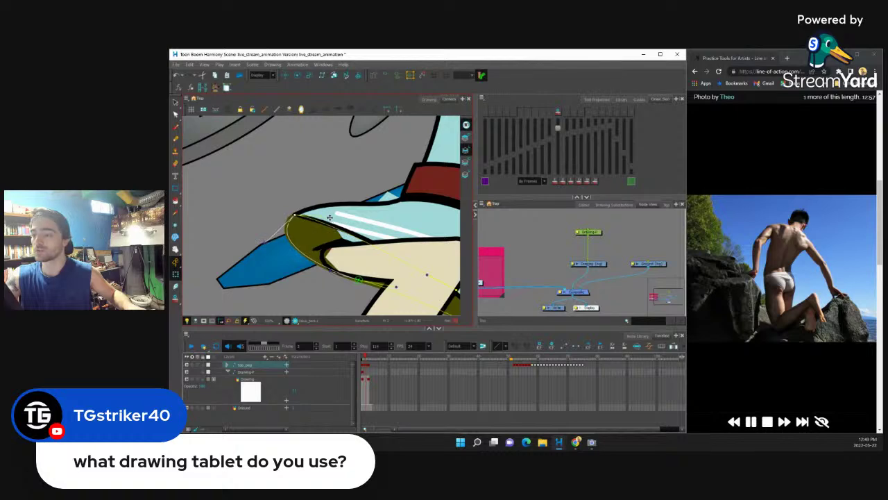
{"action": "left_click", "coordinate": [331, 247]}
{"action": "left_click_drag", "start_coordinate": [332, 247], "coordinate": [338, 231]}
- Straighten the upper edge of the raised thigh and taper its underside toward the narrow end
{"action": "left_click_drag", "start_coordinate": [438, 218], "coordinate": [382, 231]}
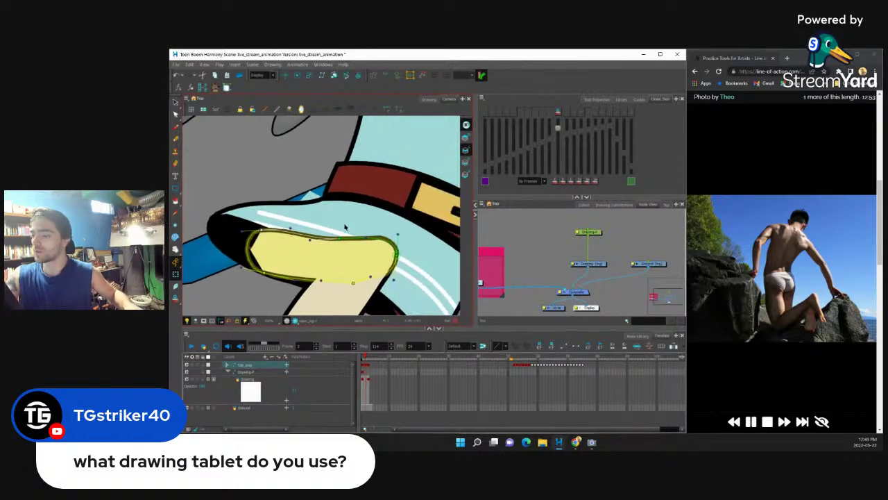
{"action": "left_click_drag", "start_coordinate": [266, 267], "coordinate": [330, 267]}
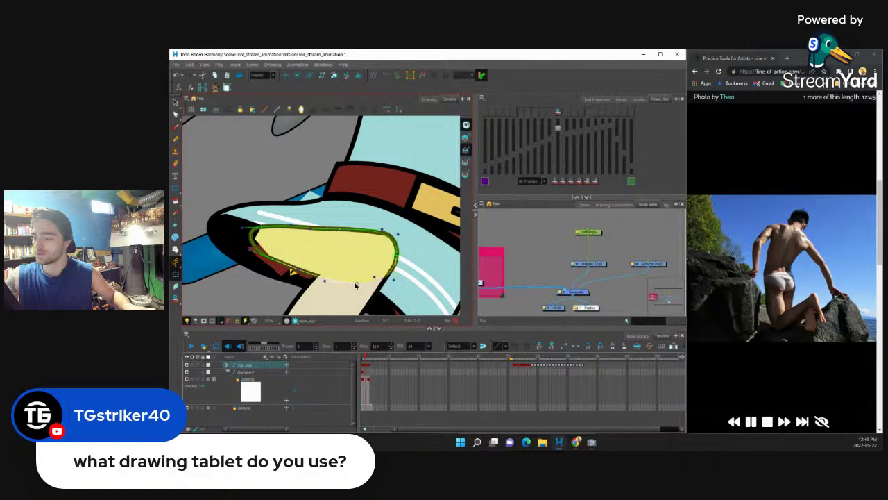
{"action": "scroll", "coordinate": [295, 272], "scroll_direction": "down", "scroll_amount": 5}
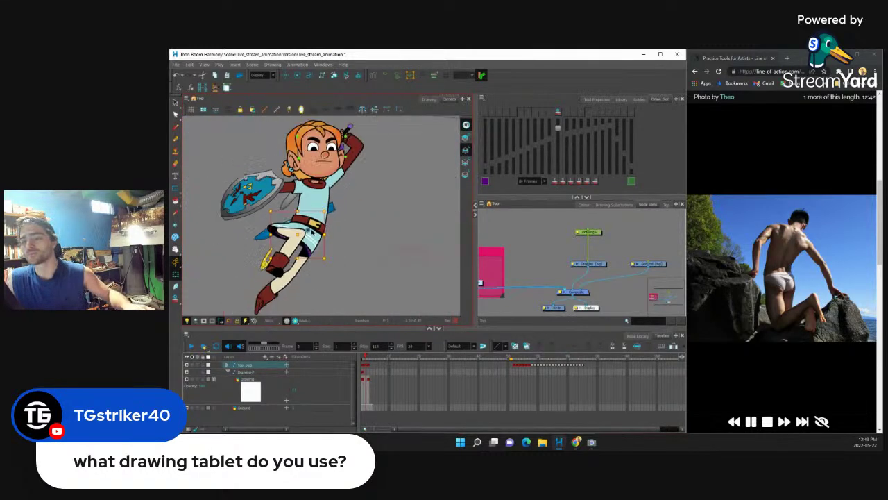
{"action": "scroll", "coordinate": [311, 236], "scroll_direction": "down", "scroll_amount": 2}
{"action": "scroll", "coordinate": [305, 237], "scroll_direction": "up", "scroll_amount": 6}
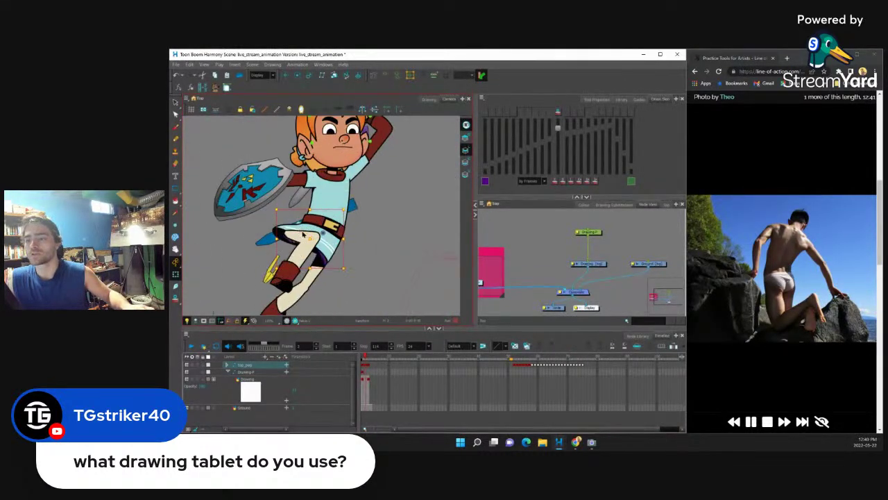
- Refine the knee of the raised leg where the thigh's rounded end overlaps the lower leg
{"action": "scroll", "coordinate": [291, 264], "scroll_direction": "up", "scroll_amount": 6}
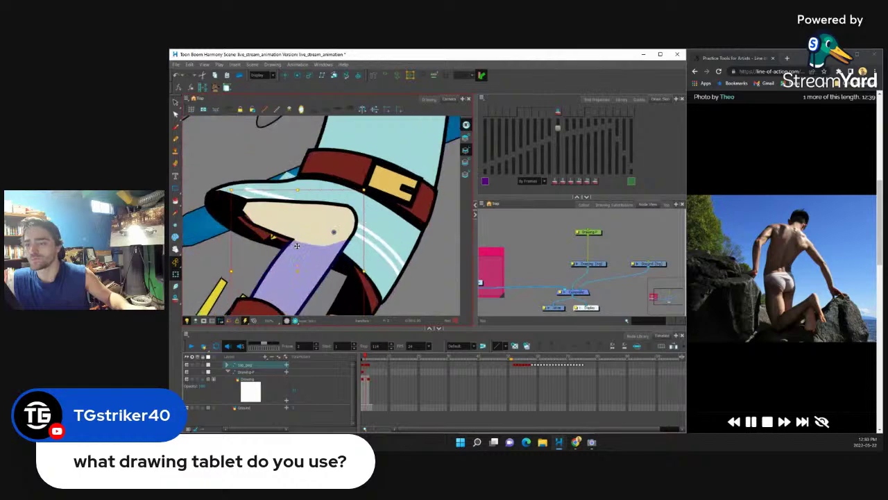
{"action": "left_click", "coordinate": [319, 208]}
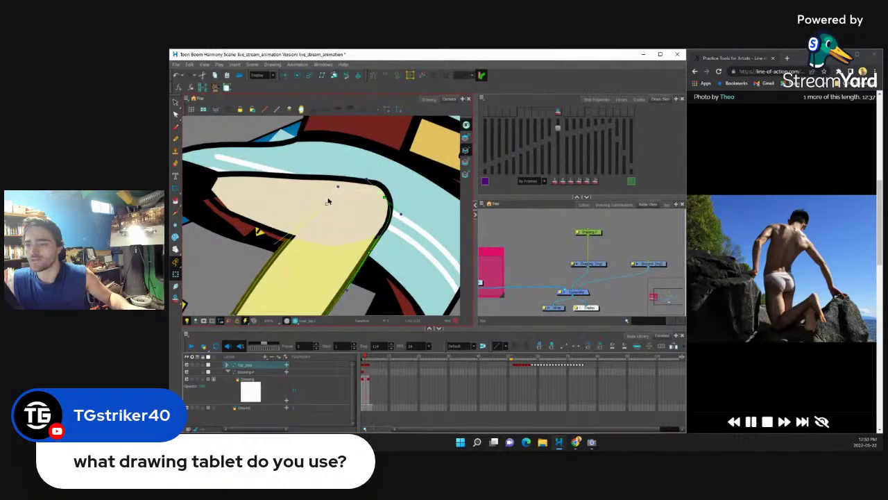
{"action": "scroll", "coordinate": [321, 205], "scroll_direction": "down", "scroll_amount": 2}
{"action": "scroll", "coordinate": [297, 231], "scroll_direction": "up", "scroll_amount": 3}
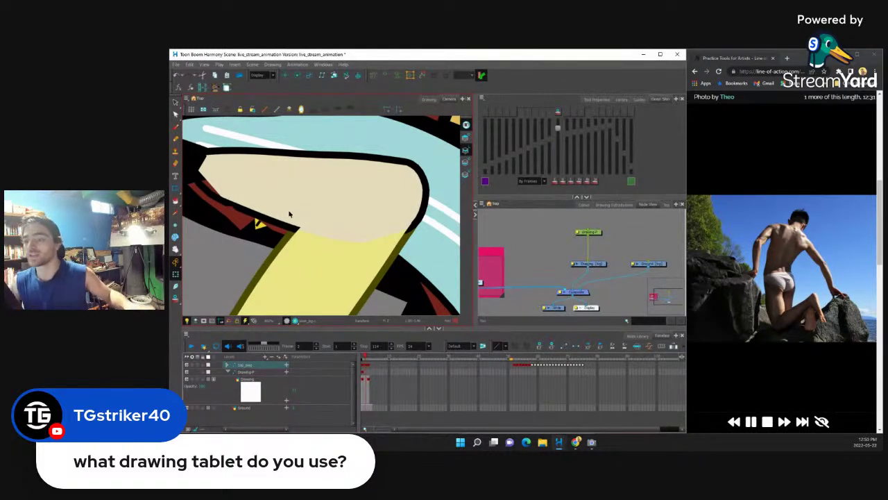
{"action": "scroll", "coordinate": [382, 191], "scroll_direction": "down", "scroll_amount": 1}
{"action": "left_click", "coordinate": [381, 190]}
{"action": "scroll", "coordinate": [376, 234], "scroll_direction": "up", "scroll_amount": 1}
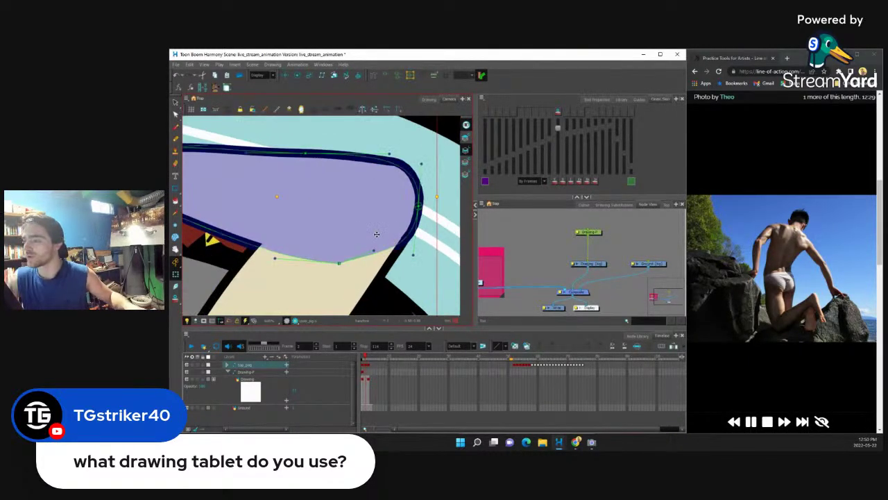
{"action": "left_click", "coordinate": [418, 205]}
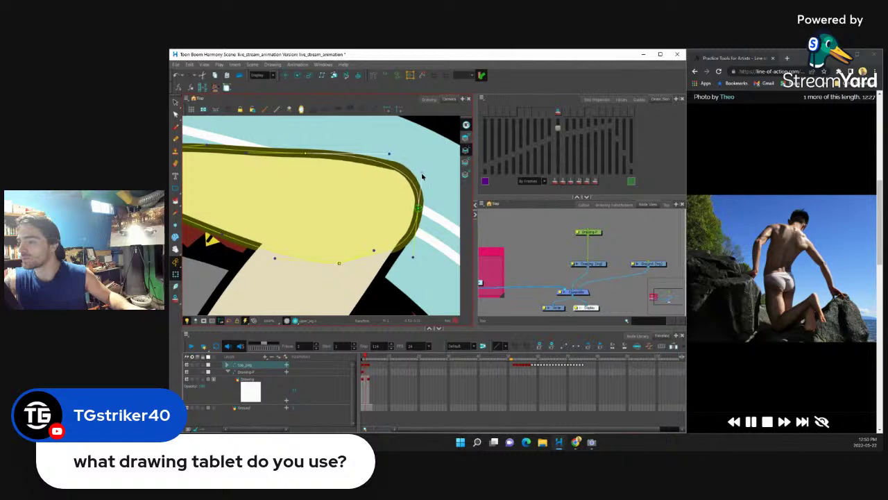
{"action": "left_click", "coordinate": [494, 262]}
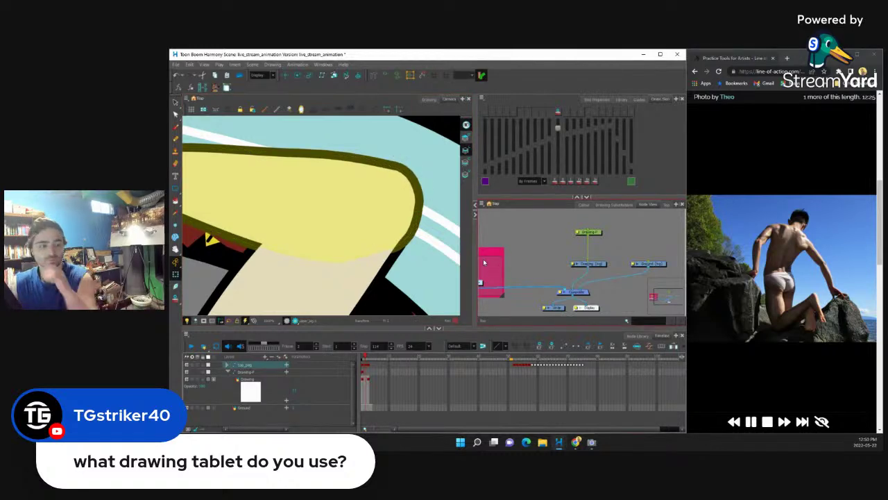
- Preview the whole character in the render view, check the skirt and raised leg, and return to the normal view
{"action": "scroll", "coordinate": [451, 252], "scroll_direction": "down", "scroll_amount": 6}
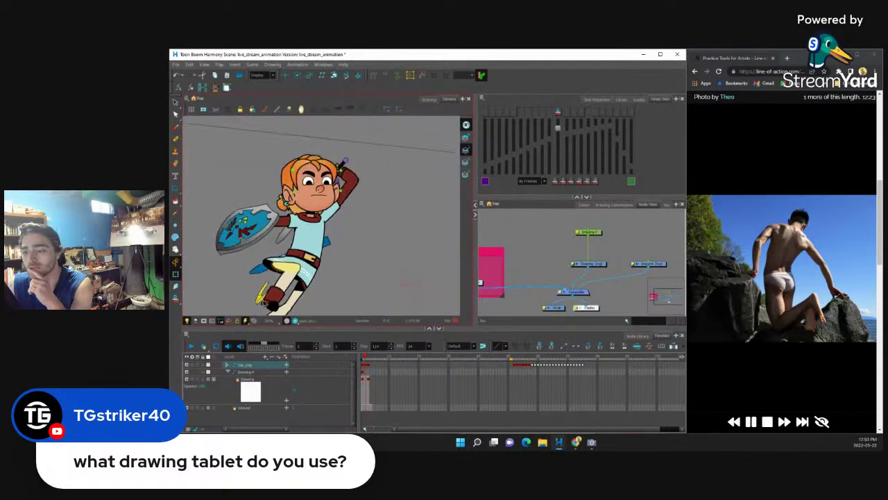
{"action": "left_click", "coordinate": [296, 321]}
{"action": "scroll", "coordinate": [276, 276], "scroll_direction": "up", "scroll_amount": 5}
{"action": "scroll", "coordinate": [286, 263], "scroll_direction": "down", "scroll_amount": 5}
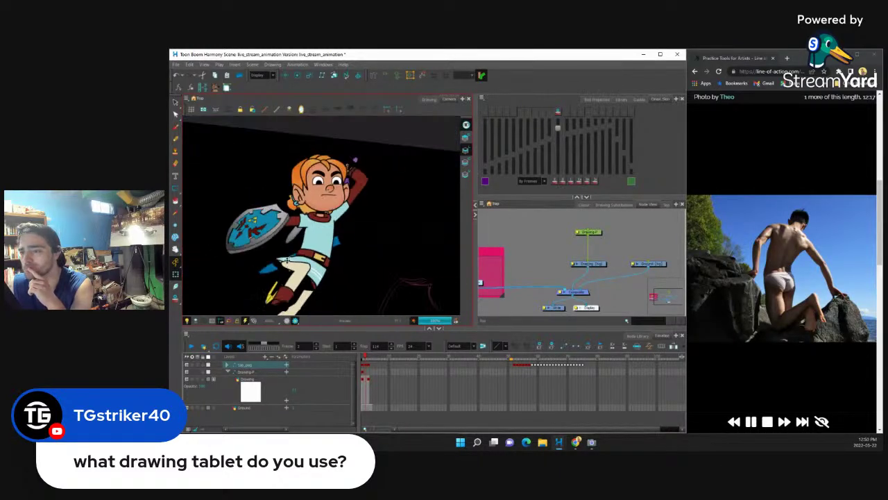
{"action": "scroll", "coordinate": [286, 264], "scroll_direction": "down", "scroll_amount": 2}
{"action": "left_click", "coordinate": [295, 321]}
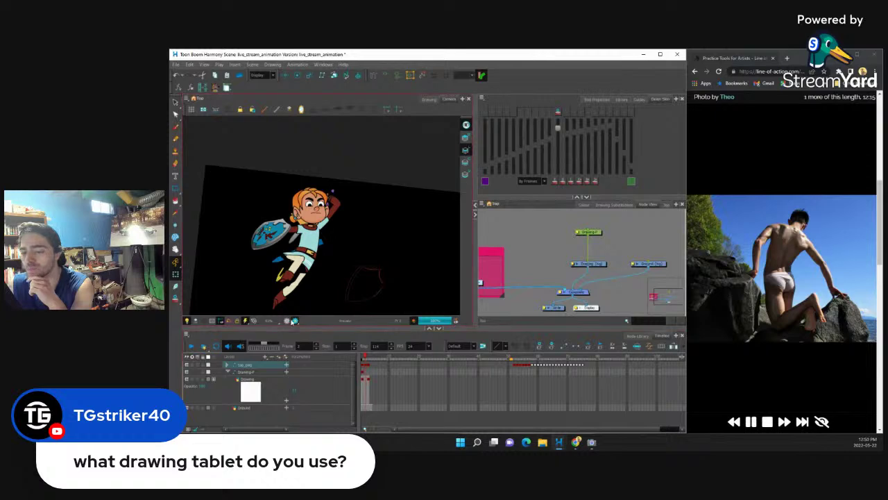
{"action": "left_click", "coordinate": [289, 320]}
- Smooth the extended leg's outline at the knee where its upper and lower parts meet
{"action": "scroll", "coordinate": [305, 285], "scroll_direction": "up", "scroll_amount": 6}
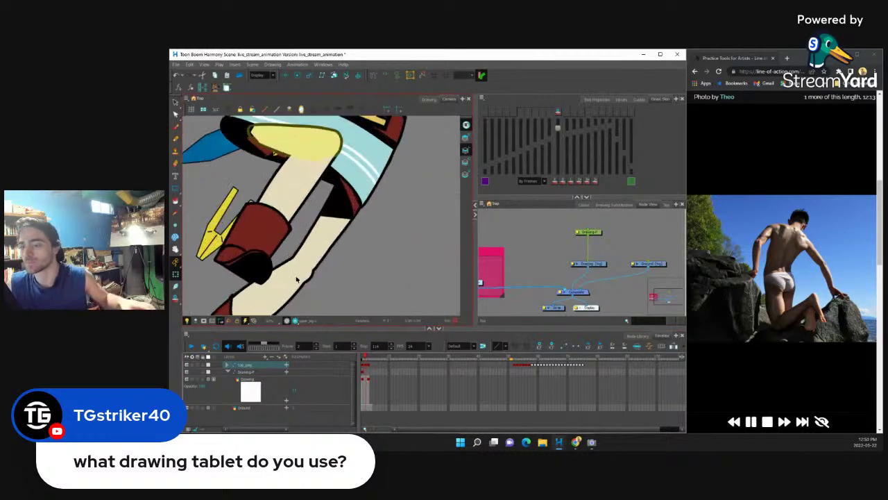
{"action": "left_click", "coordinate": [324, 245]}
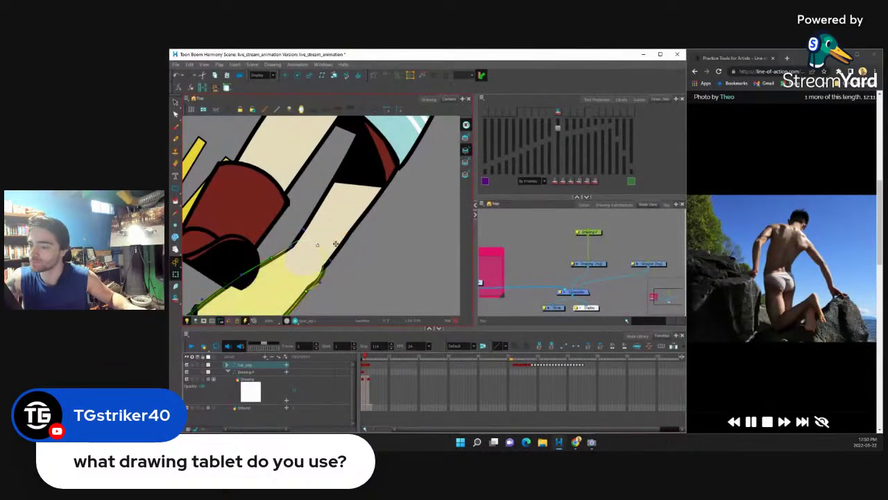
{"action": "left_click", "coordinate": [324, 276]}
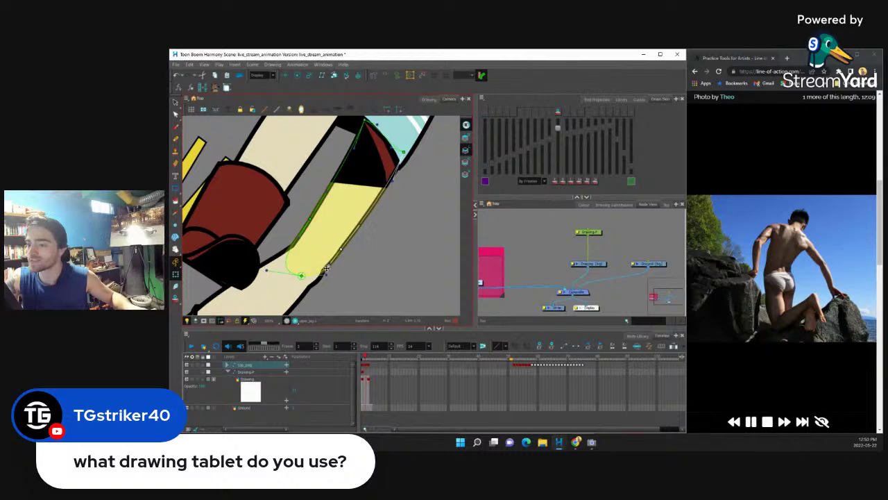
{"action": "key", "text": "."}
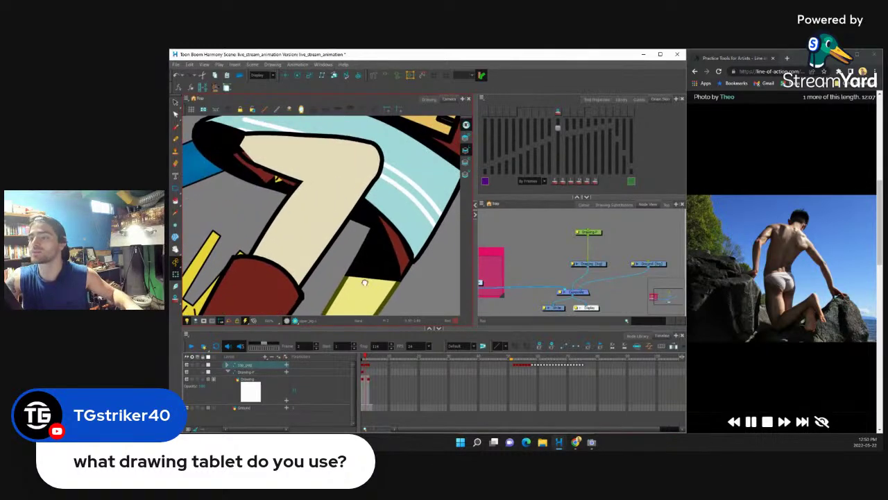
- Adjust the skirt's white stripes and raise the skirt front's upper edge to close the gap beside the belt
{"action": "left_click", "coordinate": [290, 202]}
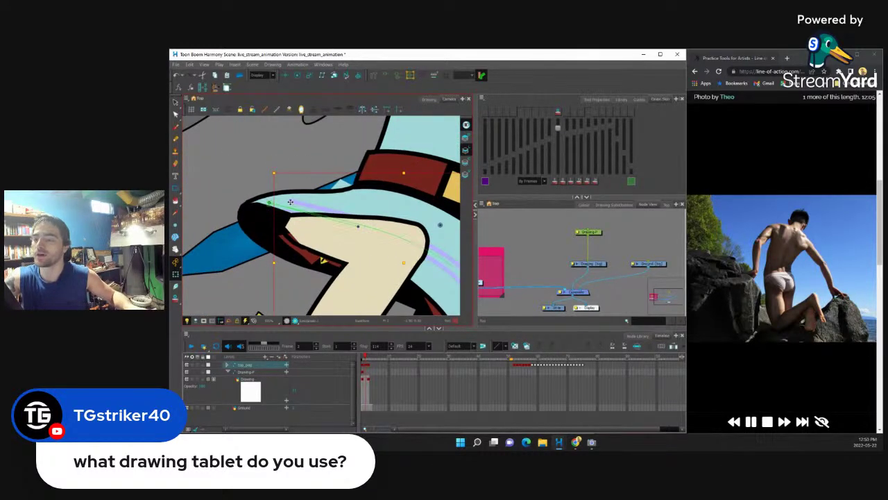
{"action": "left_click", "coordinate": [322, 206]}
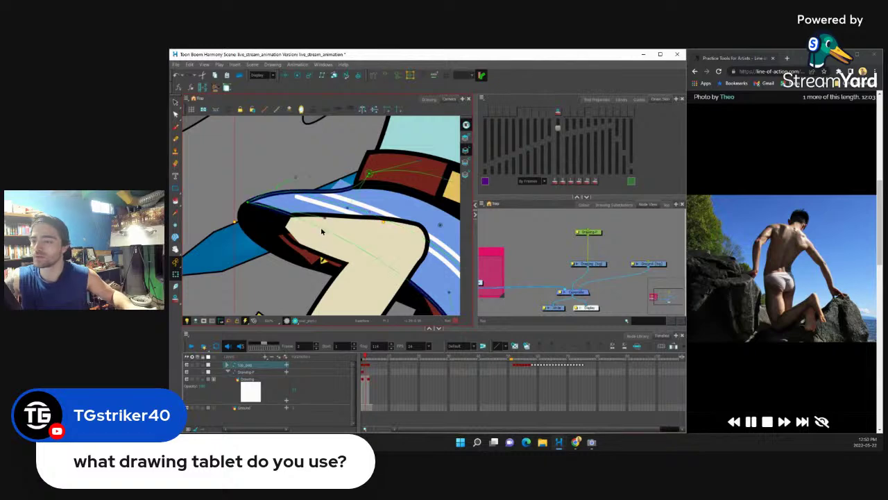
{"action": "left_click", "coordinate": [333, 231]}
{"action": "left_click_drag", "start_coordinate": [300, 255], "coordinate": [285, 221]}
{"action": "left_click", "coordinate": [338, 190]}
{"action": "left_click_drag", "start_coordinate": [337, 189], "coordinate": [344, 186]}
- Pull the end point of the red inner skirt piece behind the raised thigh
{"action": "left_click", "coordinate": [302, 253]}
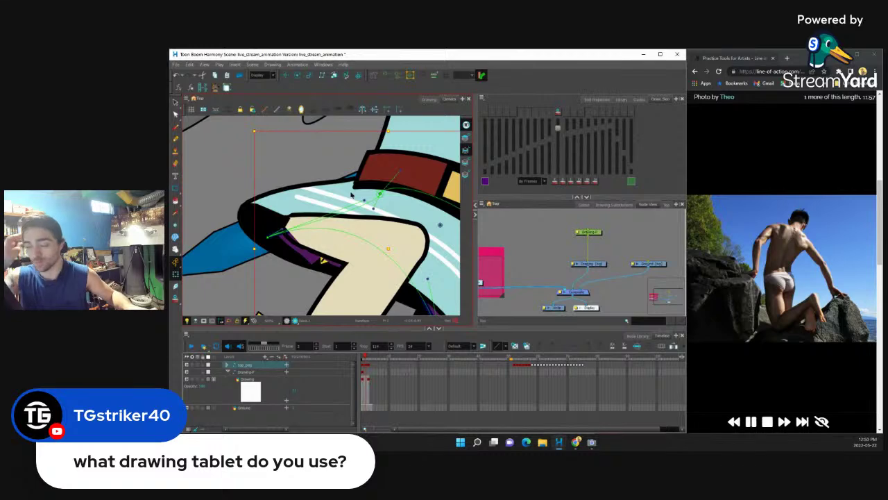
{"action": "left_click_drag", "start_coordinate": [267, 238], "coordinate": [309, 240]}
{"action": "left_click", "coordinate": [316, 241]}
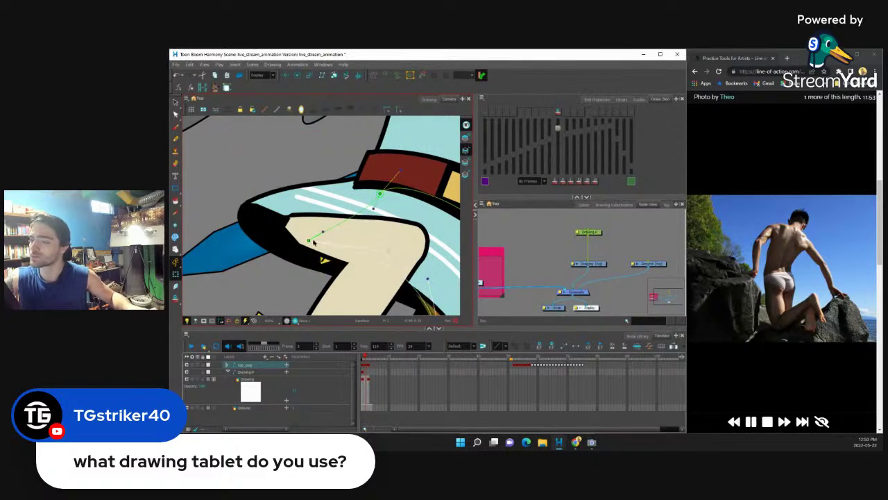
- Select the loose yellow scabbard trim and rotate it to match the angle of the blue scabbard behind the skirt
{"action": "key", "text": "alt+s"}
{"action": "key", "text": "shift+t"}
{"action": "left_click", "coordinate": [336, 225]}
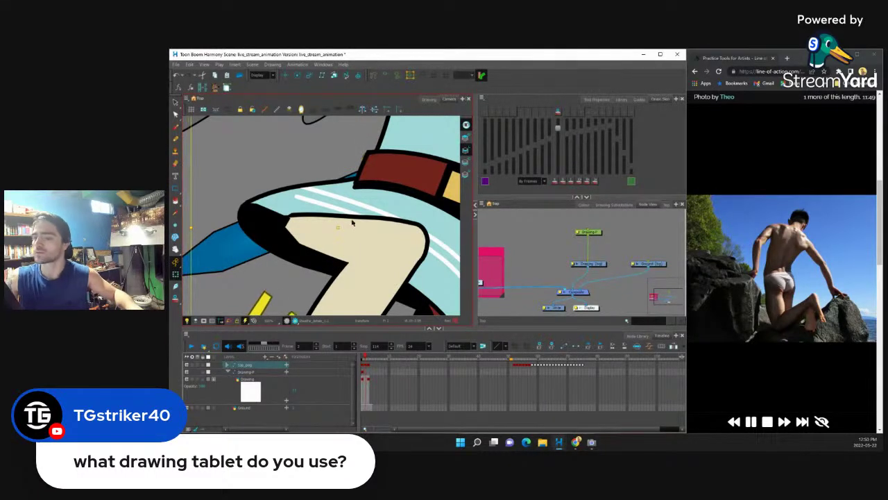
{"action": "key", "text": "2"}
{"action": "key", "text": "2"}
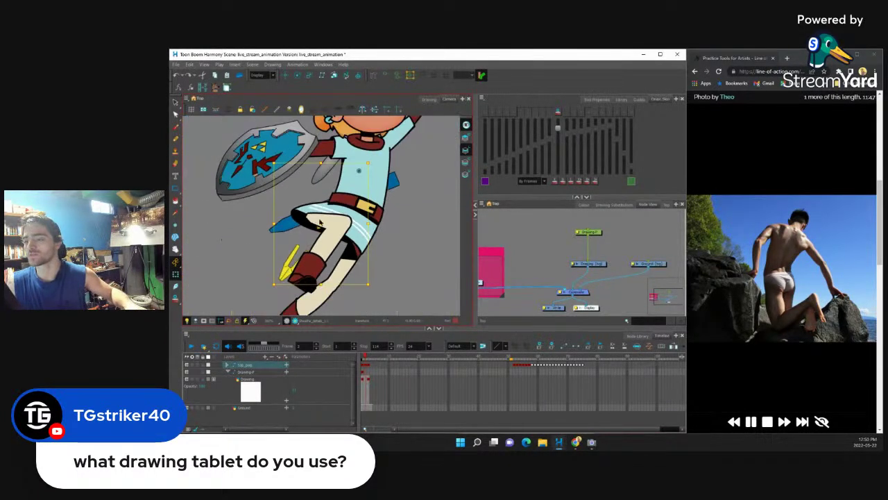
{"action": "left_click_drag", "start_coordinate": [368, 292], "coordinate": [321, 278]}
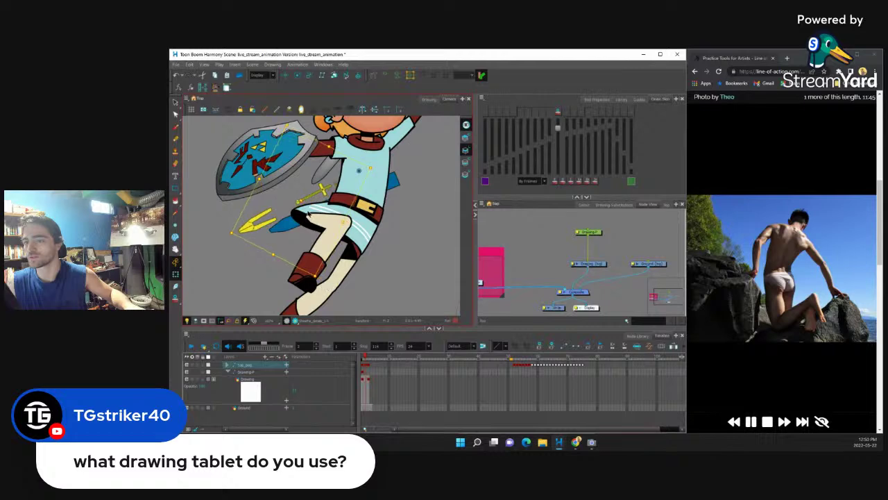
- Move the yellow trim so its tip fits over the end of the blue scabbard, and check the whole character
{"action": "key", "text": "1"}
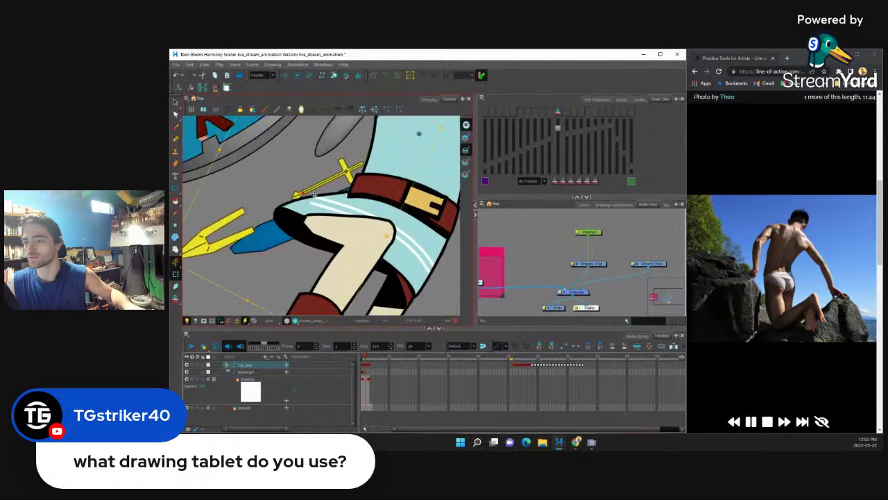
{"action": "left_click_drag", "start_coordinate": [314, 195], "coordinate": [348, 194]}
{"action": "left_click", "coordinate": [322, 207]}
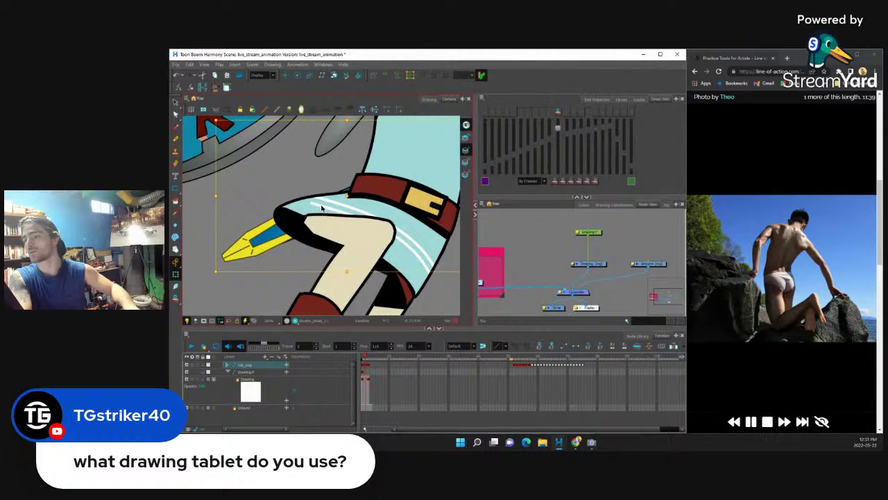
{"action": "scroll", "coordinate": [344, 211], "scroll_direction": "down", "scroll_amount": 5}
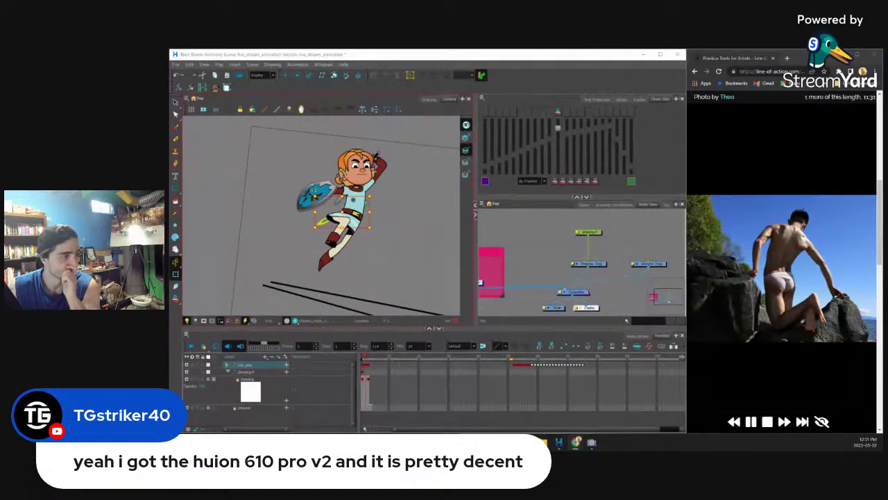
{"action": "scroll", "coordinate": [399, 257], "scroll_direction": "down", "scroll_amount": 1}
{"action": "left_click", "coordinate": [398, 257]}
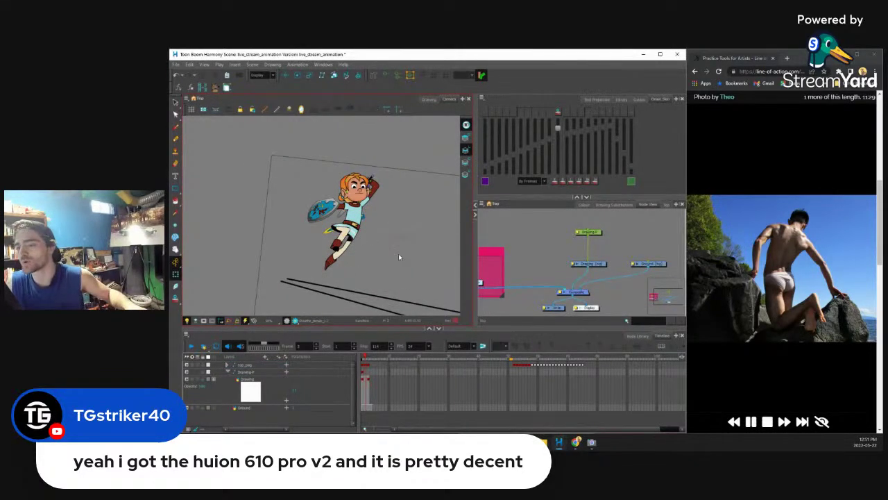
- Show the deformation controls of the shadow piece beneath the skirt and pull its front corner point up to the skirt's front underside
{"action": "scroll", "coordinate": [393, 254], "scroll_direction": "up", "scroll_amount": 5}
{"action": "left_click", "coordinate": [314, 241]}
{"action": "scroll", "coordinate": [314, 241], "scroll_direction": "up", "scroll_amount": 3}
{"action": "key", "text": "shift+F11"}
{"action": "left_click_drag", "start_coordinate": [381, 207], "coordinate": [453, 219]}
{"action": "left_click", "coordinate": [254, 241]}
{"action": "left_click_drag", "start_coordinate": [259, 187], "coordinate": [268, 164]}
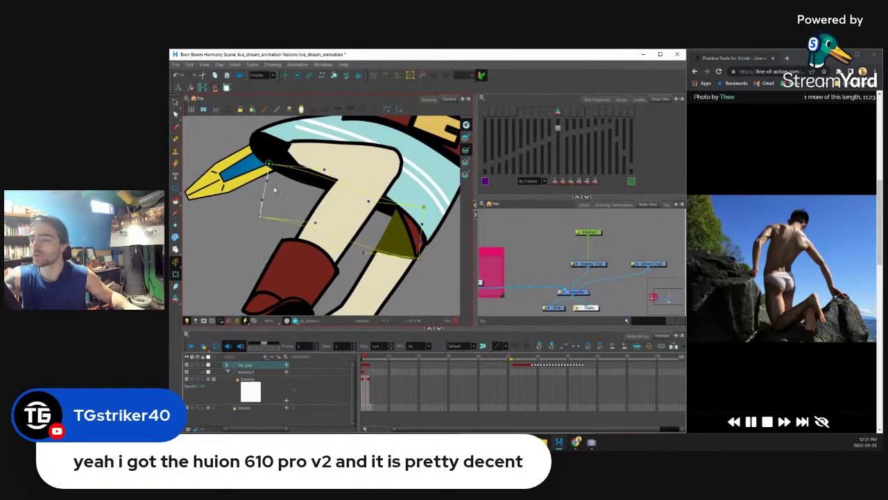